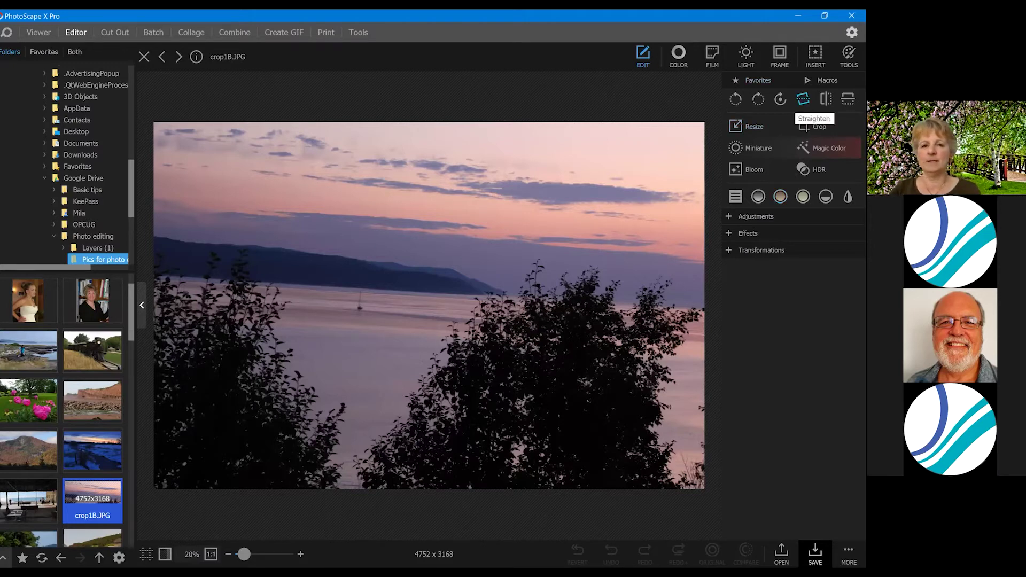
# Straighten the sunset lake photo to a -3.71 angle and apply it.
pyautogui.click(802, 98)
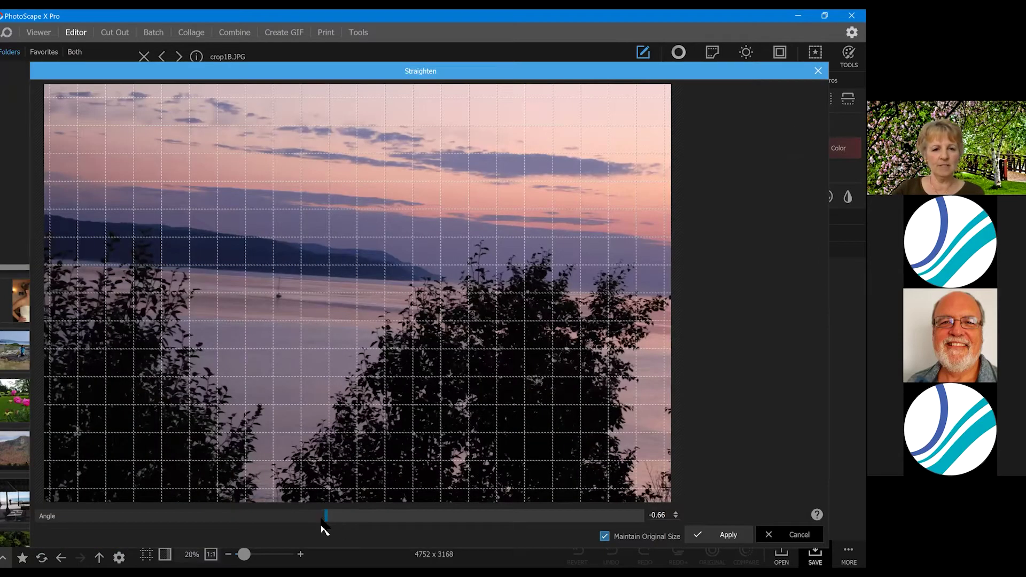
pyautogui.click(321, 516)
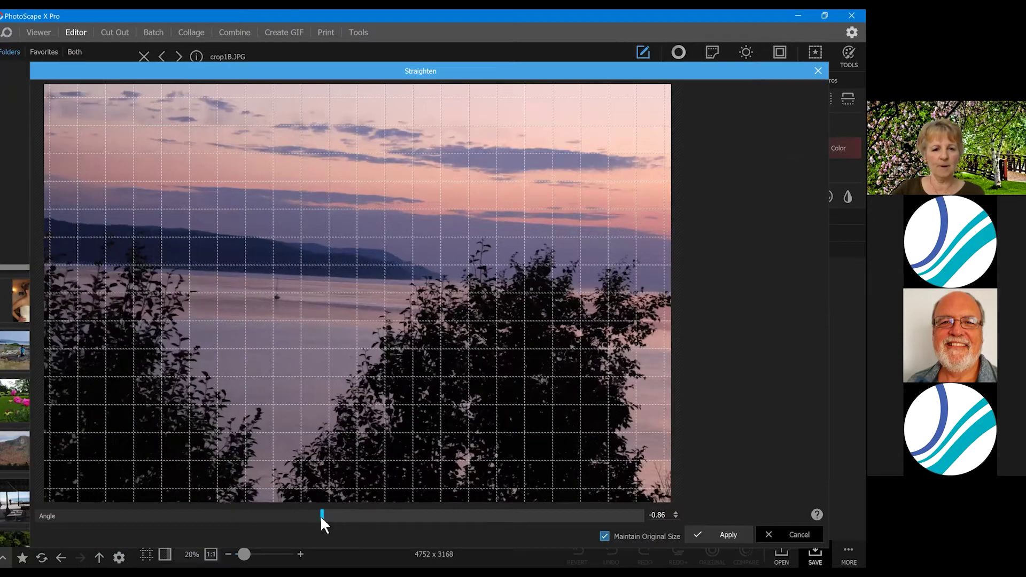
pyautogui.moveTo(321, 517); pyautogui.dragTo(290, 513)
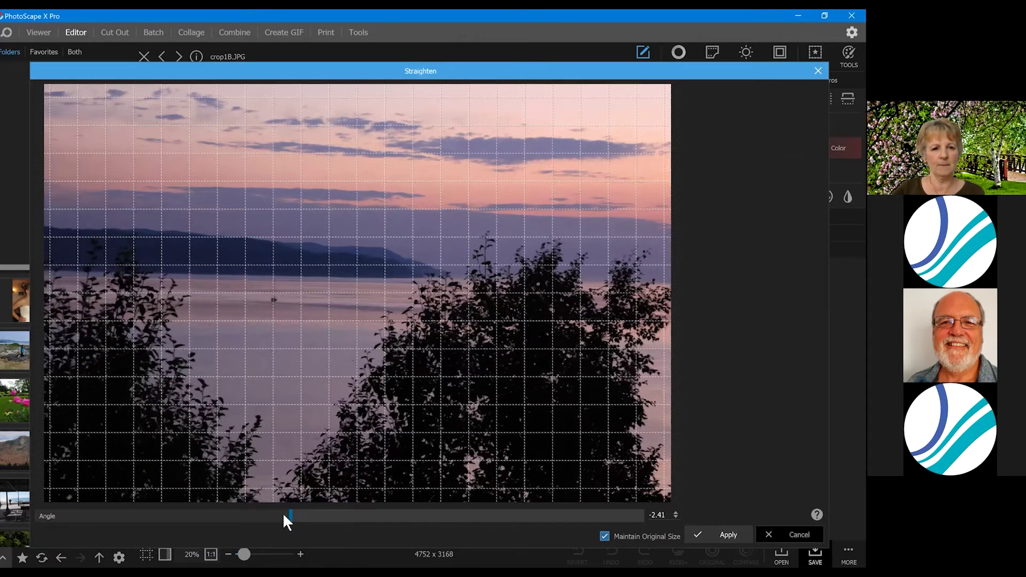
pyautogui.click(284, 514)
pyautogui.click(274, 514)
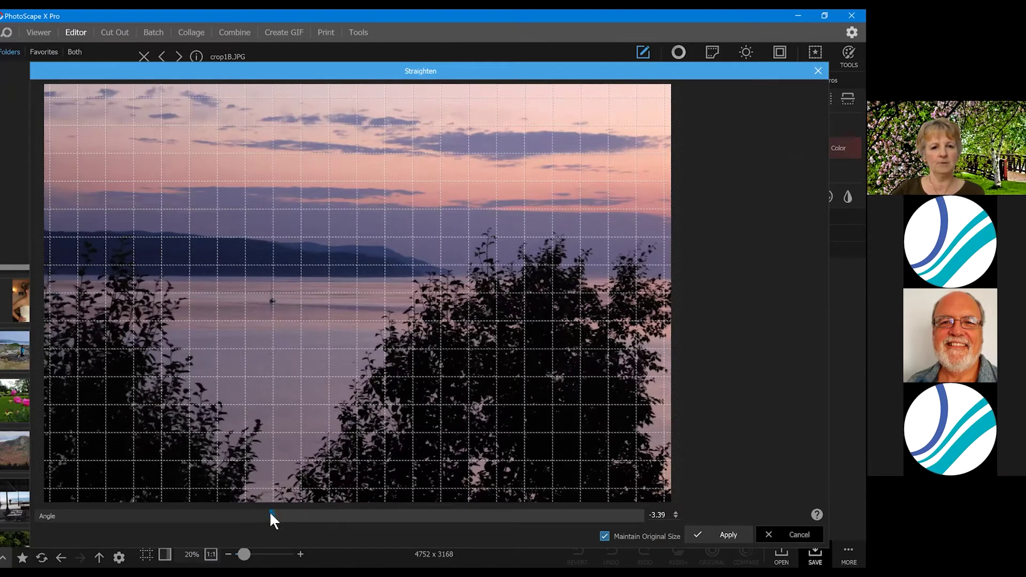
pyautogui.click(265, 513)
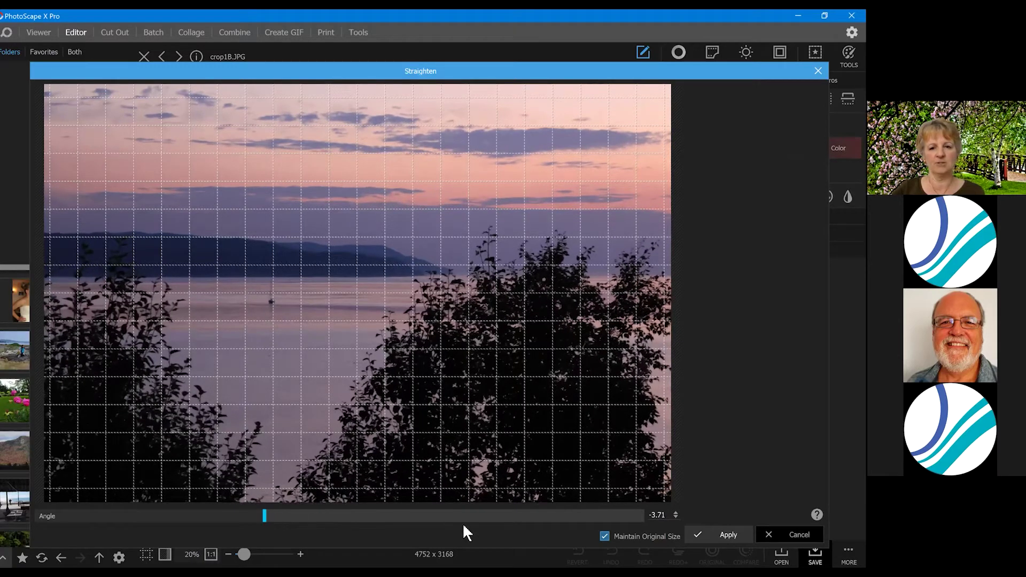
pyautogui.click(713, 540)
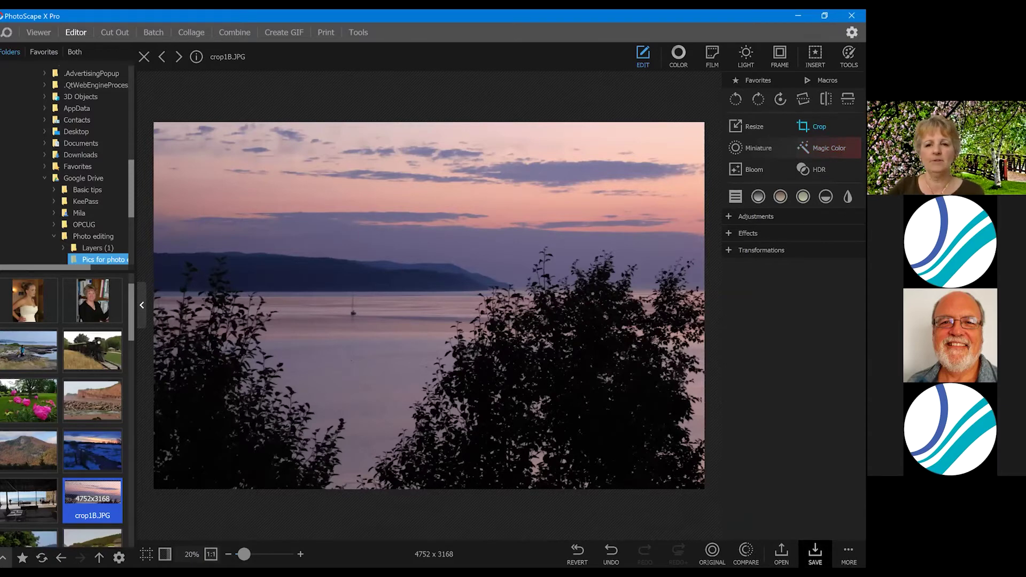
# Crop crop1B.JPG with a 2 x 3 (4 x 6) ratio to 3735 x 2490 pixels.
pyautogui.click(812, 126)
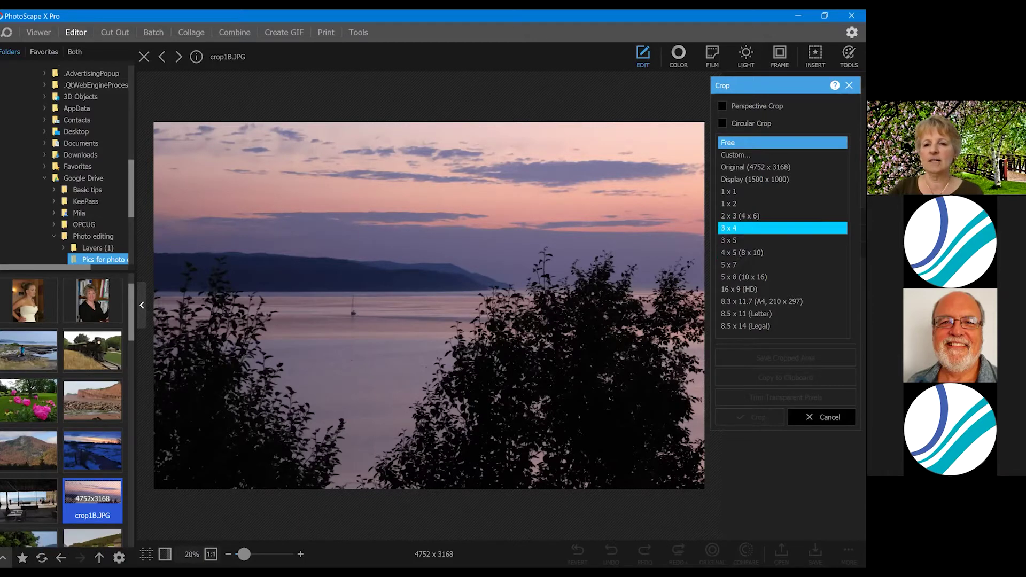
pyautogui.click(739, 216)
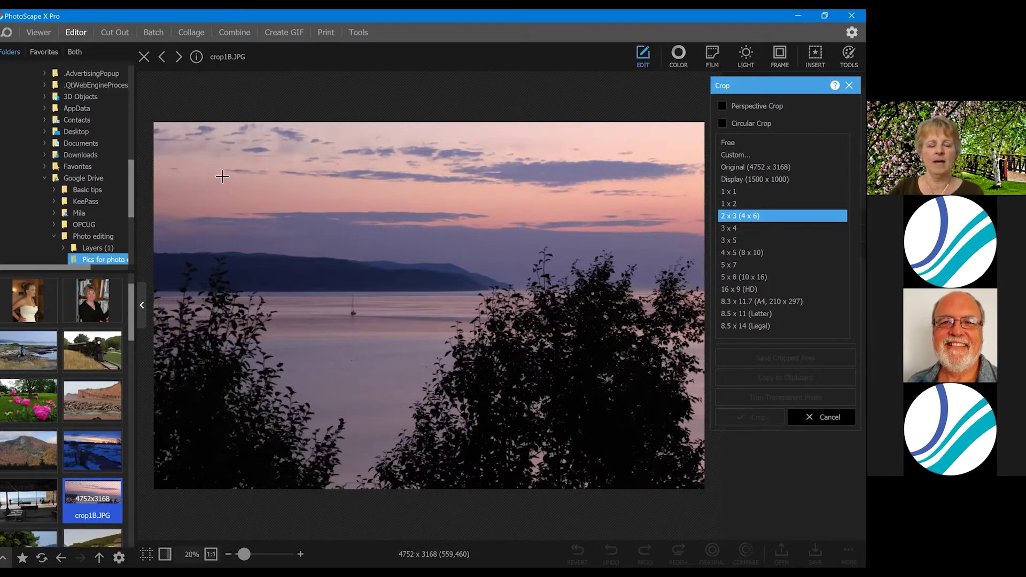
pyautogui.moveTo(217, 173); pyautogui.dragTo(587, 420)
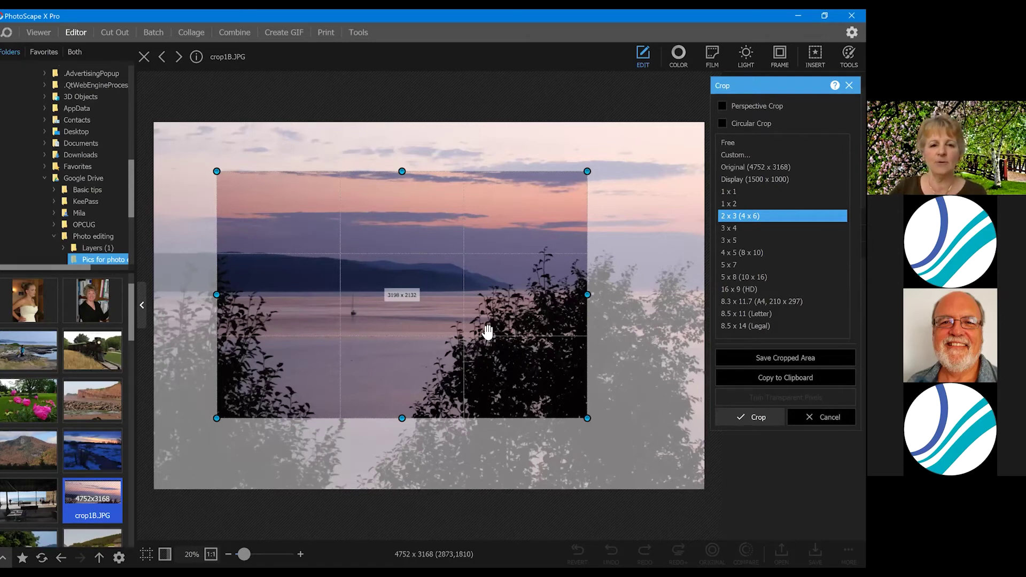
pyautogui.moveTo(467, 300); pyautogui.dragTo(442, 373)
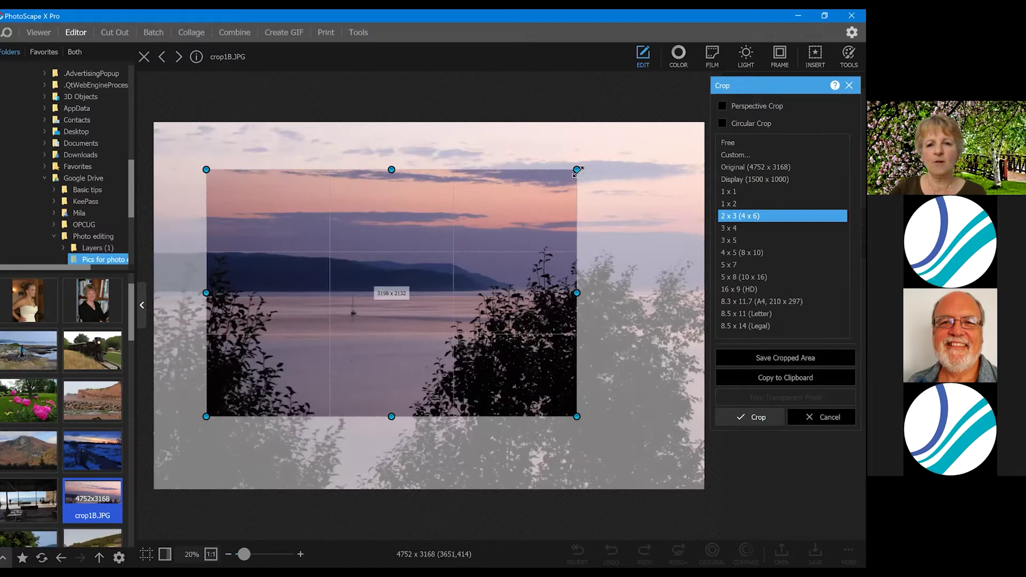
pyautogui.moveTo(577, 177); pyautogui.dragTo(645, 126)
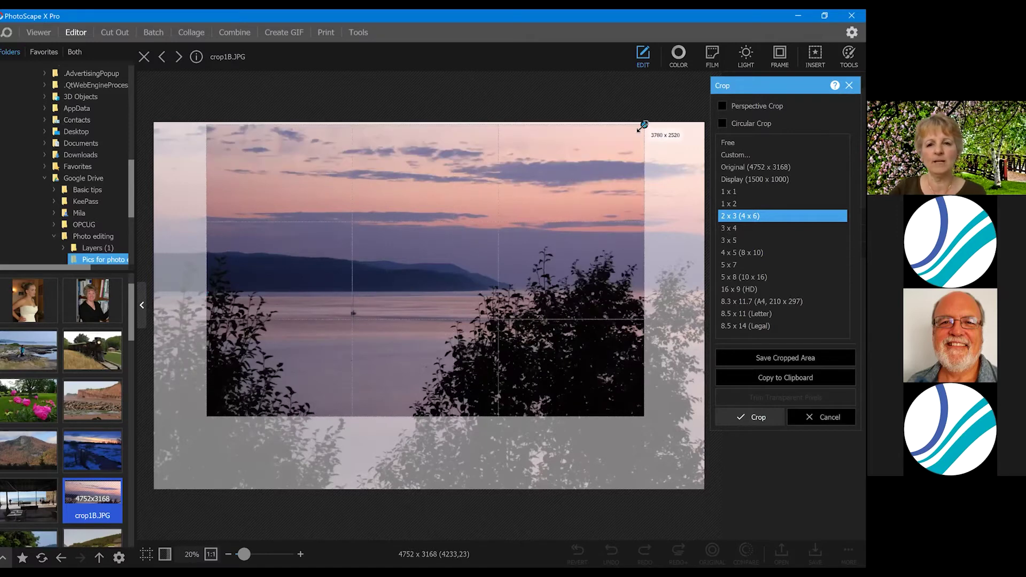
pyautogui.moveTo(522, 252); pyautogui.dragTo(492, 269)
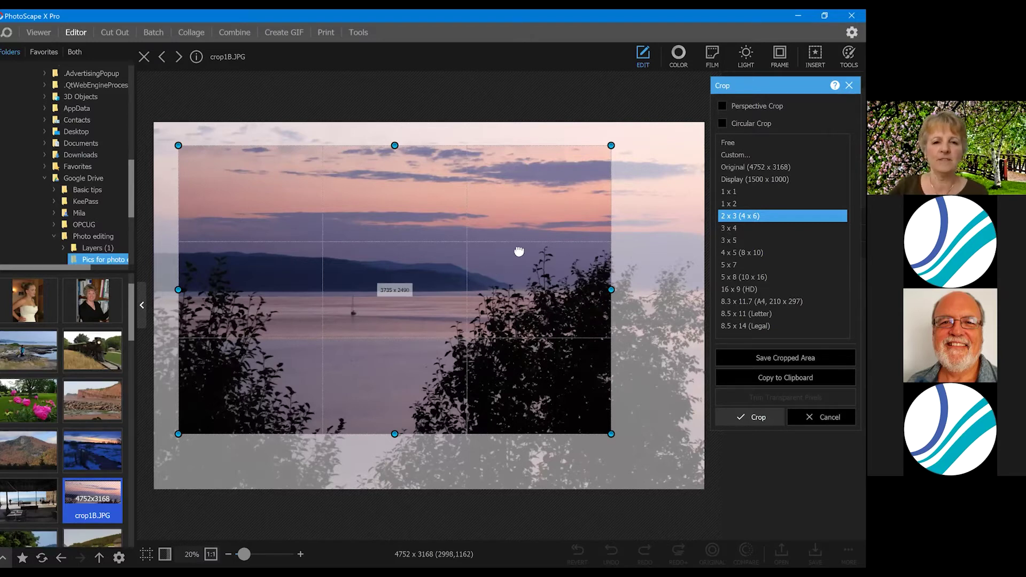
pyautogui.moveTo(520, 253); pyautogui.dragTo(517, 258)
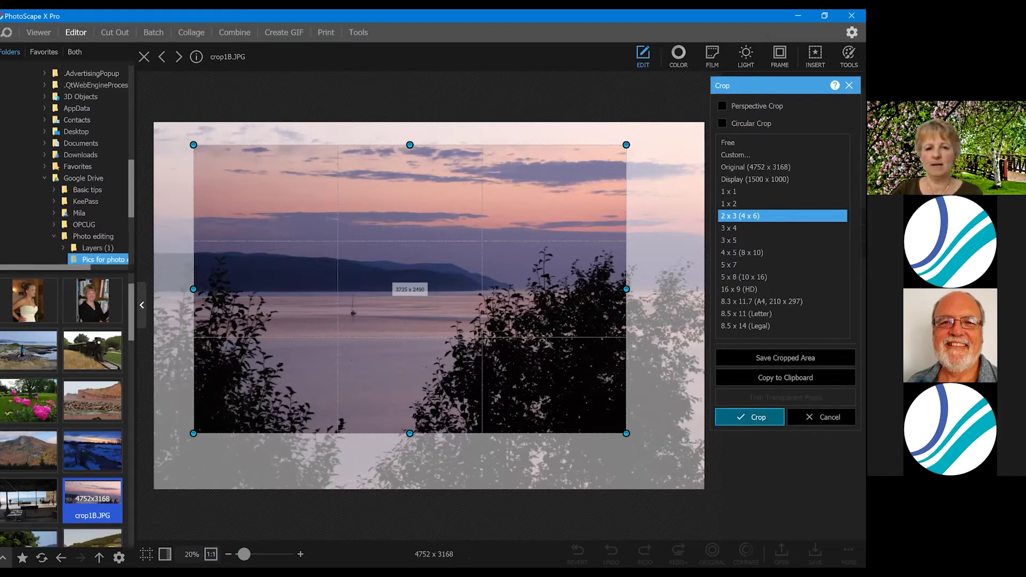
pyautogui.click(750, 417)
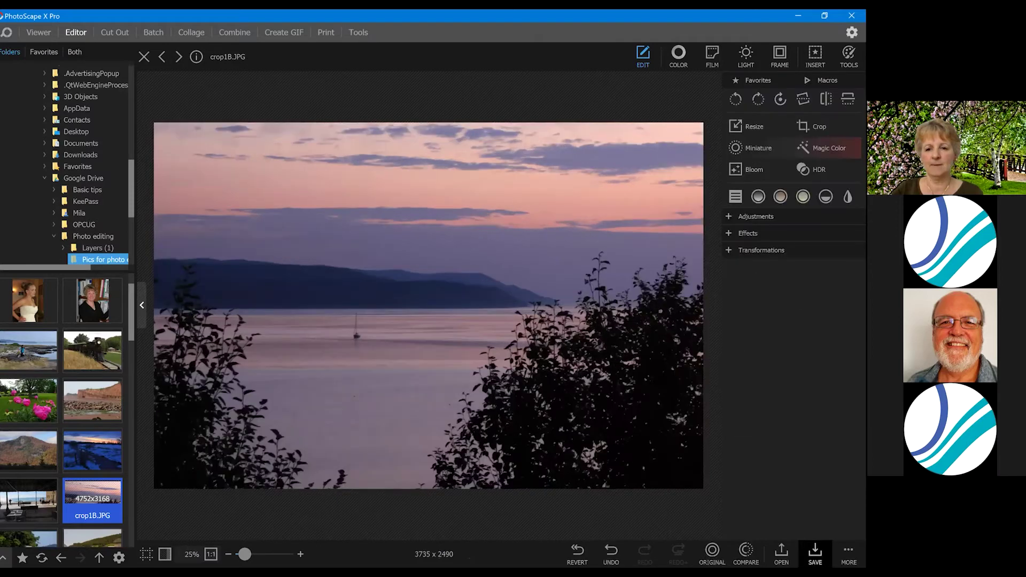
# Undo the 2 x 3 crop and switch the crop ratio to Free.
pyautogui.click(609, 553)
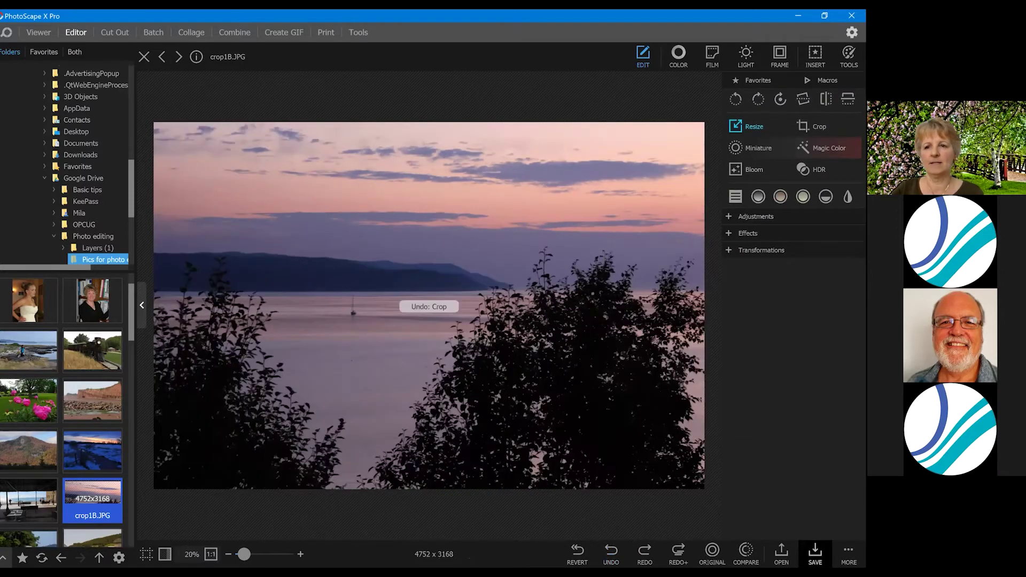
pyautogui.click(818, 126)
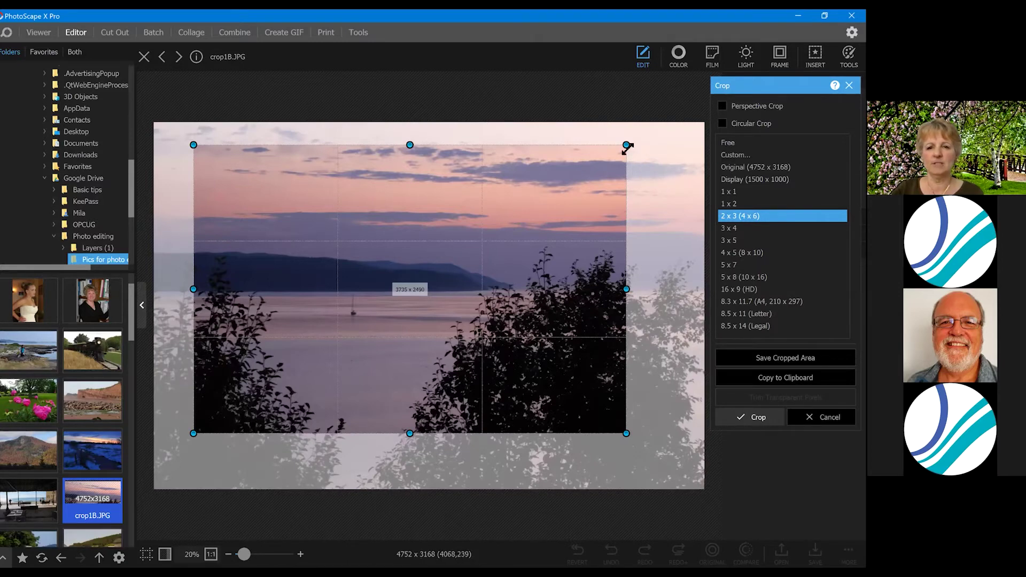
pyautogui.moveTo(627, 290); pyautogui.dragTo(586, 290)
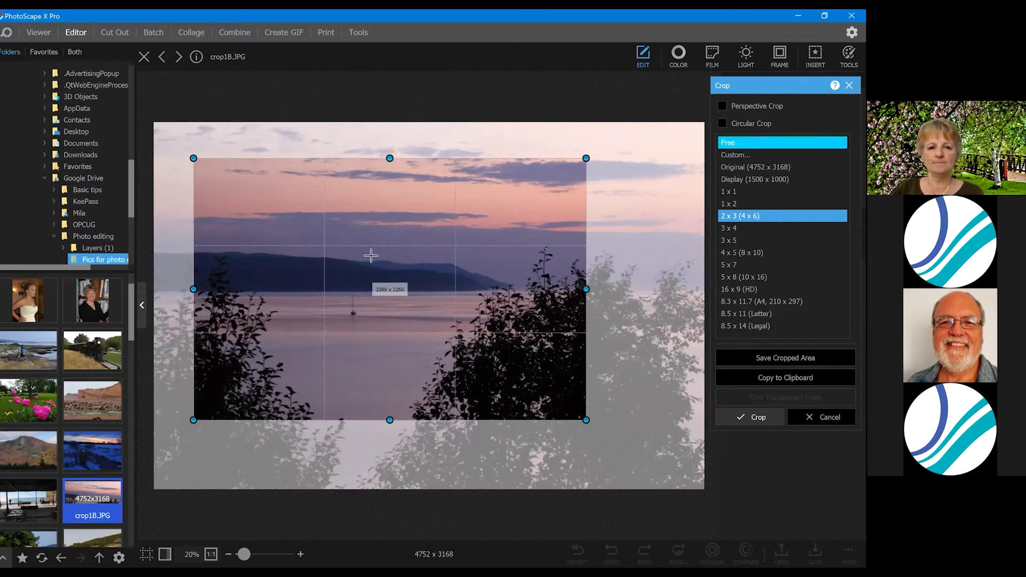
pyautogui.click(728, 142)
# Mark out a free-form 4093 x 1913 crop area on the sunset photo.
pyautogui.moveTo(262, 188); pyautogui.dragTo(505, 484)
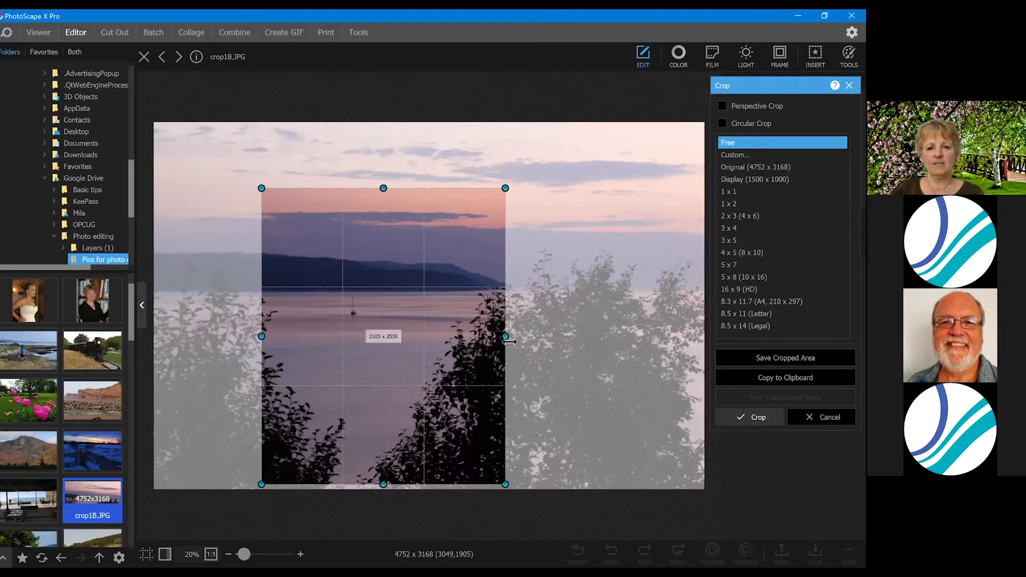
pyautogui.moveTo(509, 339); pyautogui.dragTo(616, 307)
pyautogui.moveTo(616, 190); pyautogui.dragTo(473, 205)
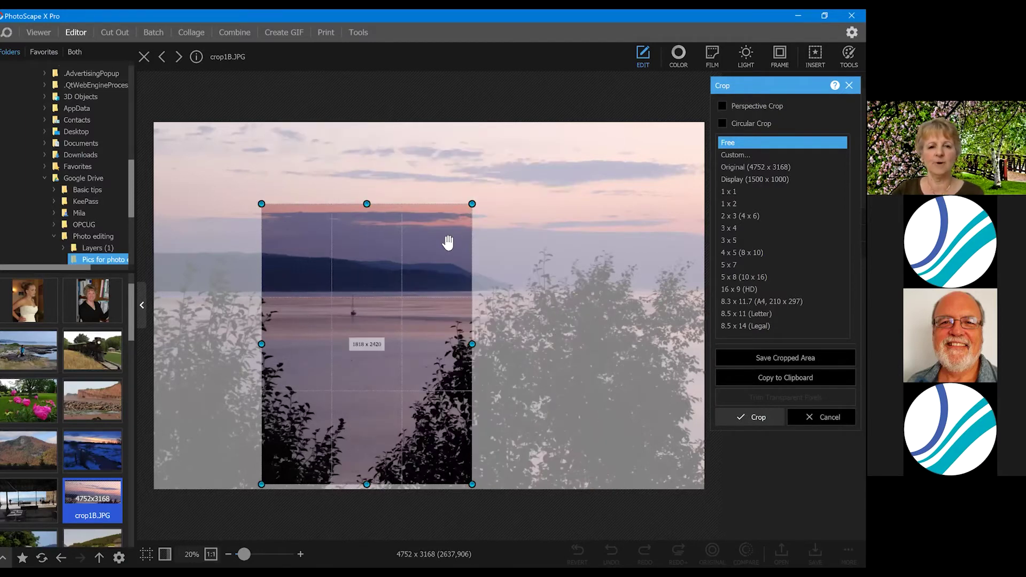
pyautogui.moveTo(428, 253); pyautogui.dragTo(398, 237)
pyautogui.moveTo(441, 327); pyautogui.dragTo(710, 315)
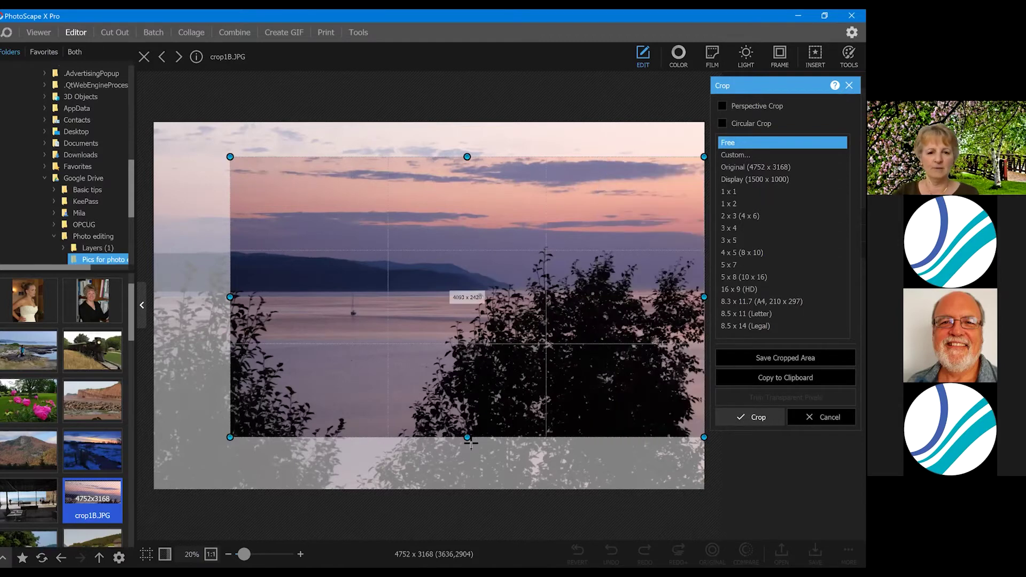
pyautogui.moveTo(469, 439); pyautogui.dragTo(501, 347)
pyautogui.moveTo(492, 383); pyautogui.dragTo(492, 379)
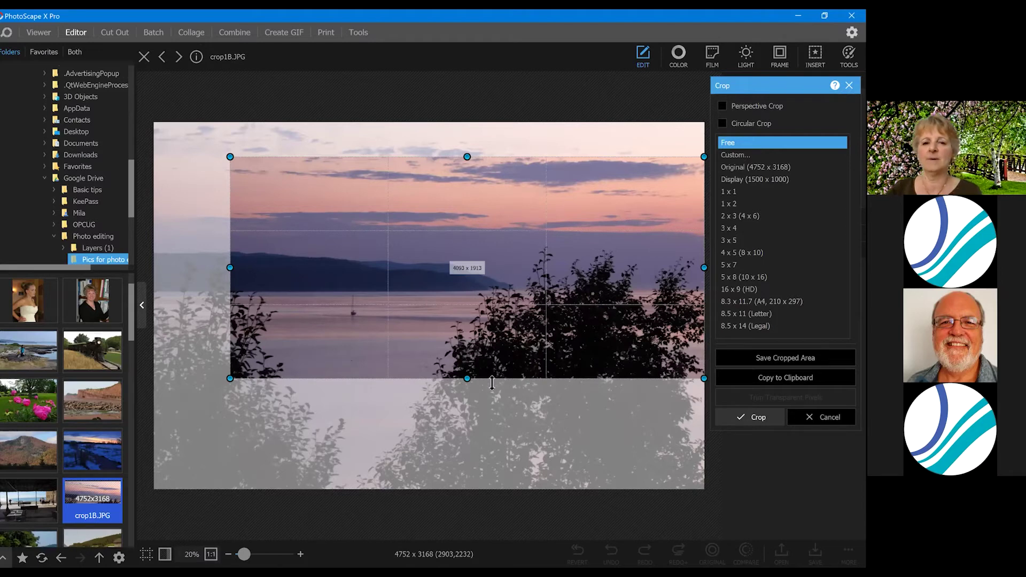
pyautogui.moveTo(461, 347); pyautogui.dragTo(408, 363)
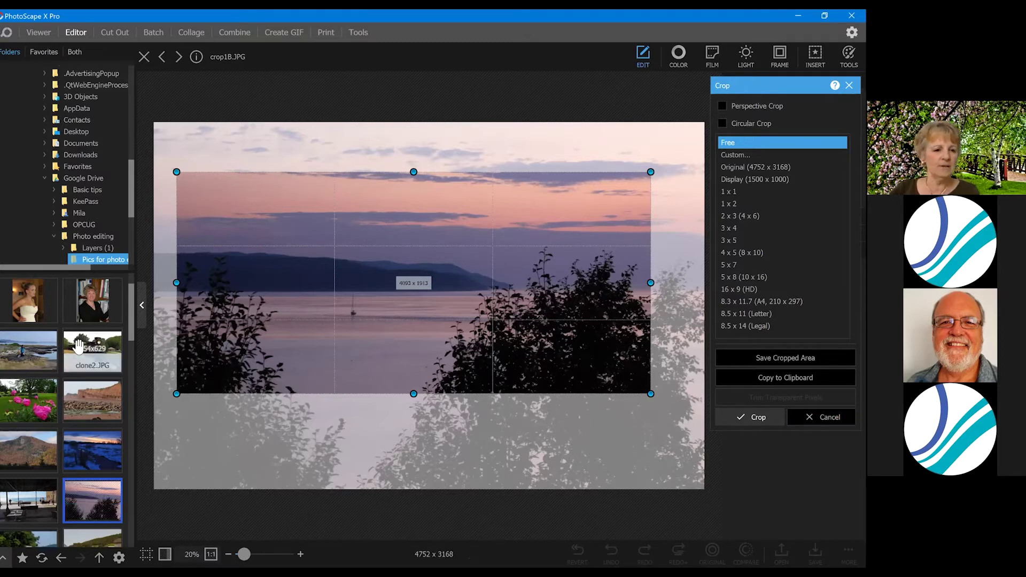
# Drag the crop4.JPG thumbnail onto the canvas, bringing up the save-changes prompt.
pyautogui.scroll(-1, 56, 481)
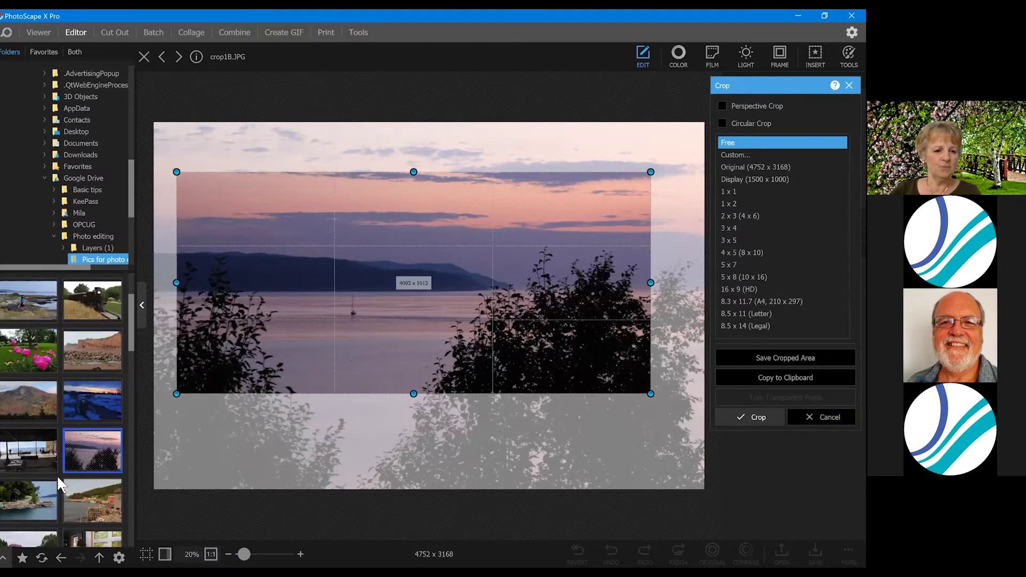
pyautogui.scroll(-2, 57, 469)
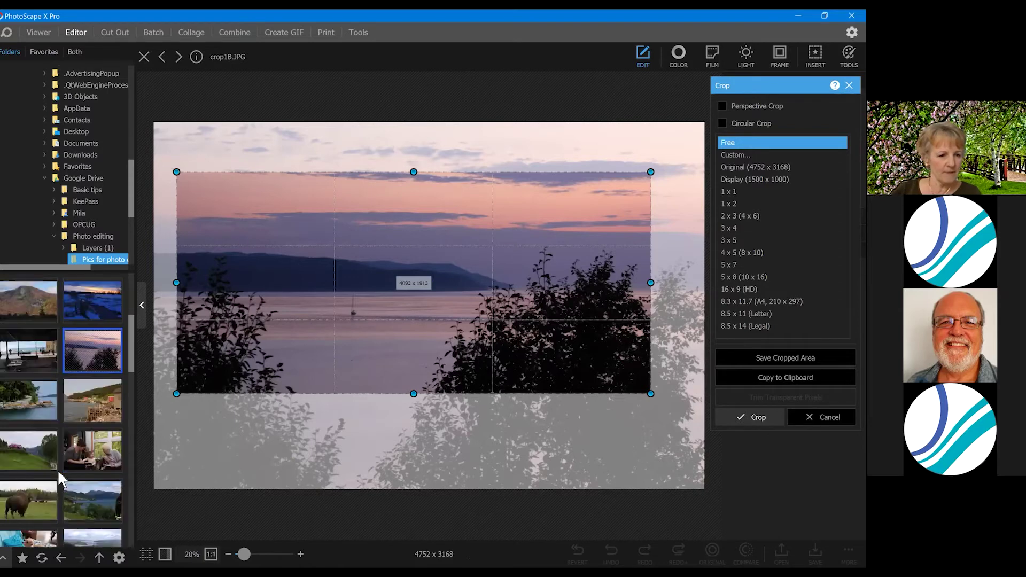
pyautogui.moveTo(91, 457); pyautogui.dragTo(441, 303)
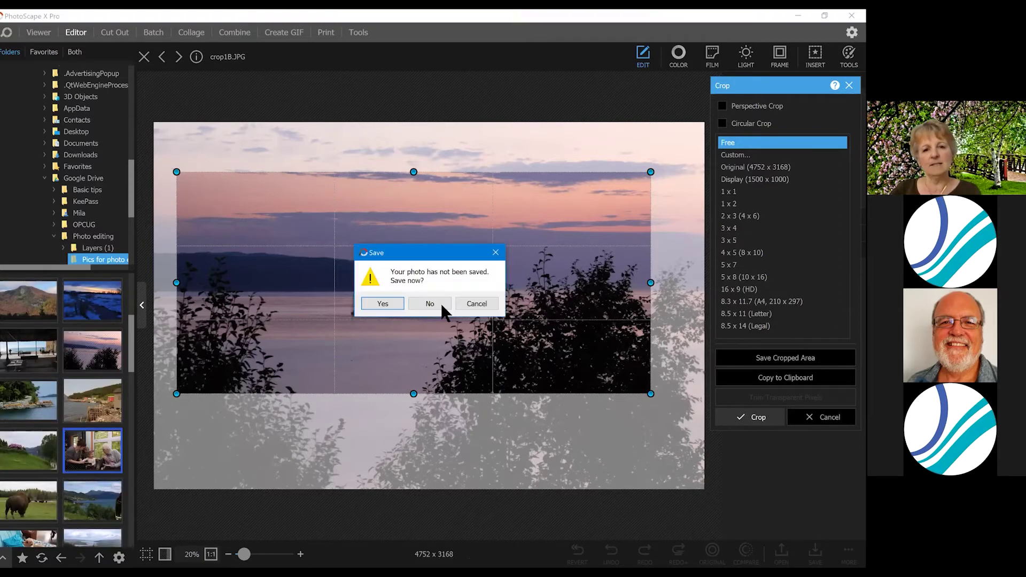
# Open crop4.JPG unsaved and crop it to 1179 x 759 around the three people.
pyautogui.press('Return')
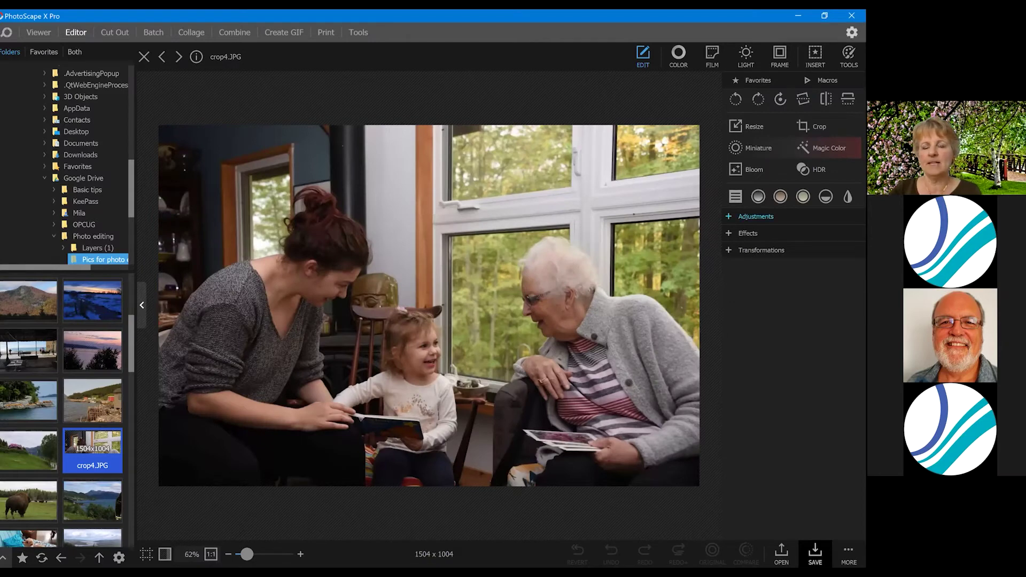
pyautogui.click(809, 126)
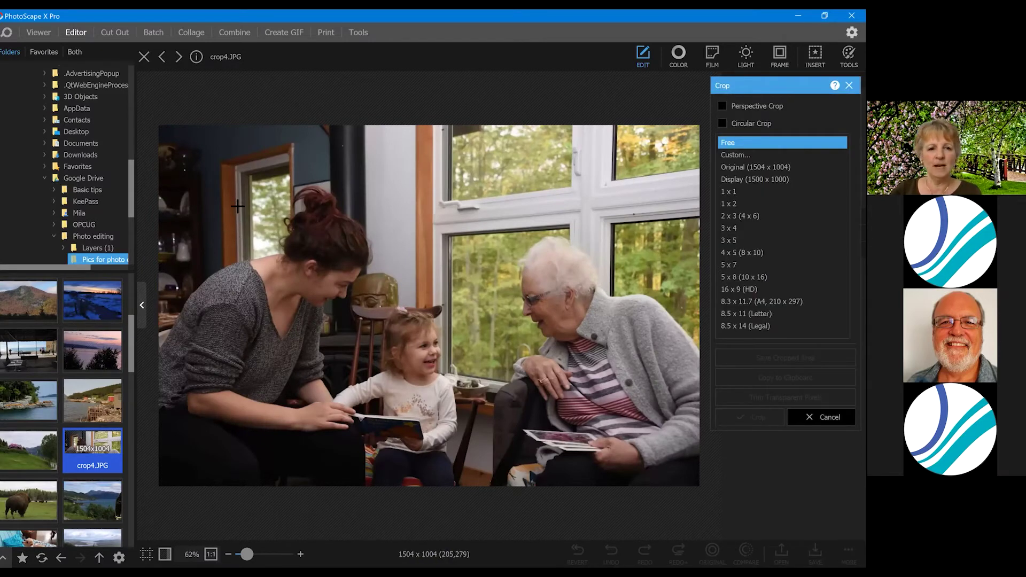
pyautogui.moveTo(234, 209); pyautogui.dragTo(348, 220)
pyautogui.moveTo(277, 218); pyautogui.dragTo(658, 481)
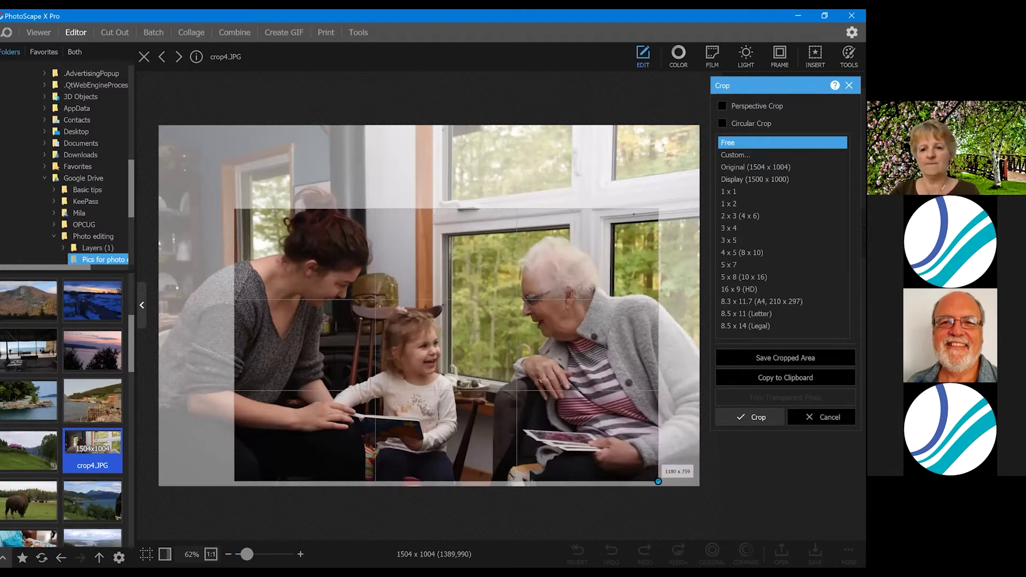
pyautogui.press('Return')
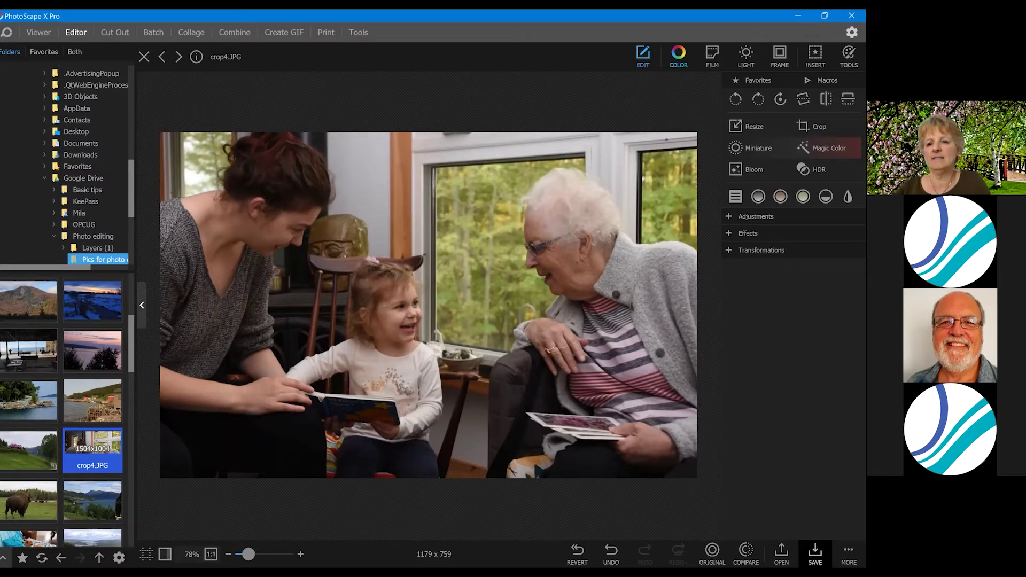
# Preview a Light Leaks overlay on the cropped family photo.
pyautogui.click(746, 56)
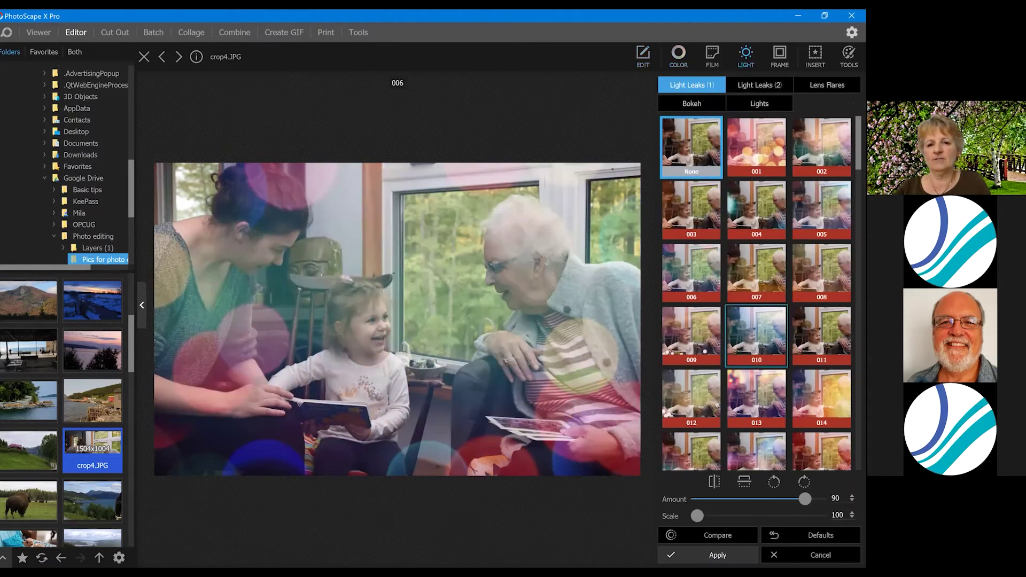
pyautogui.click(821, 398)
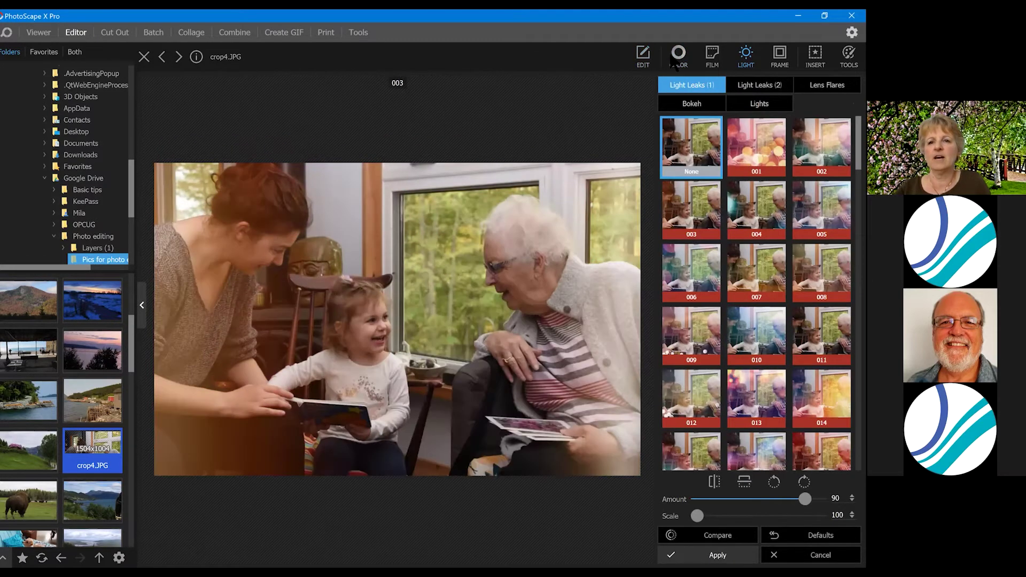
pyautogui.click(675, 61)
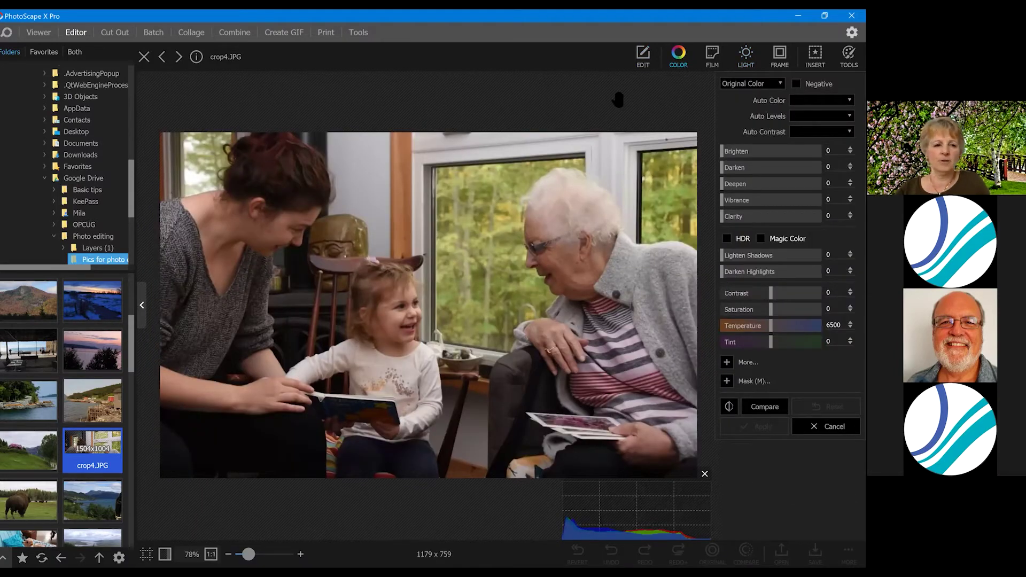
# Open contrast 2.JPG without saving changes to the family photo.
pyautogui.scroll(-1, 69, 473)
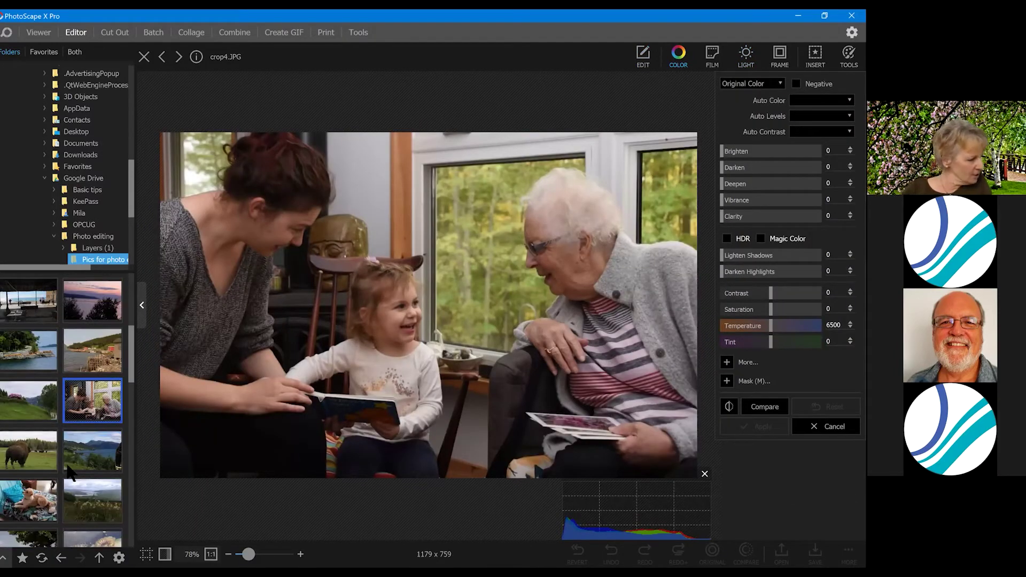
pyautogui.scroll(4, 69, 473)
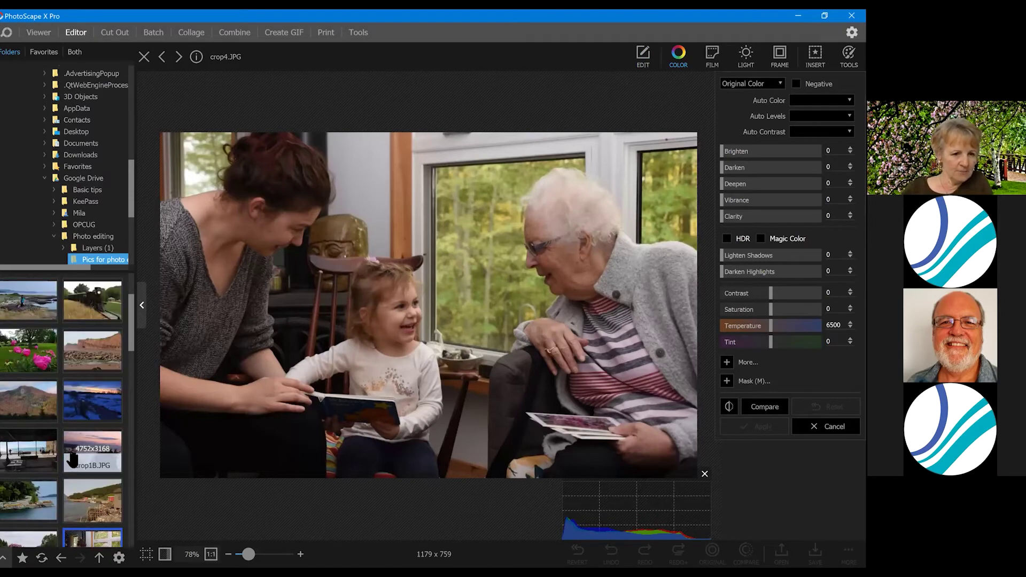
pyautogui.click(49, 453)
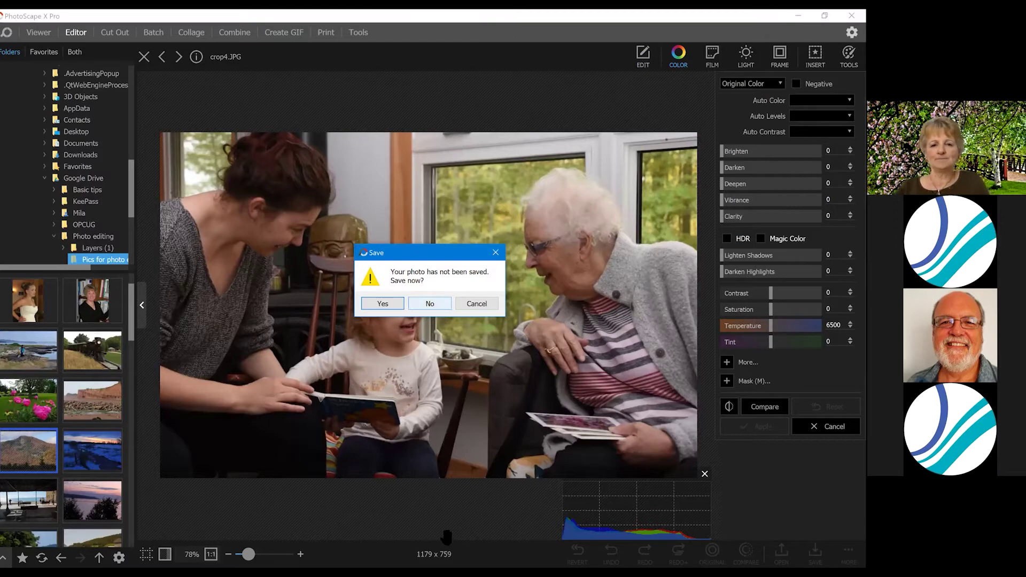
pyautogui.click(430, 303)
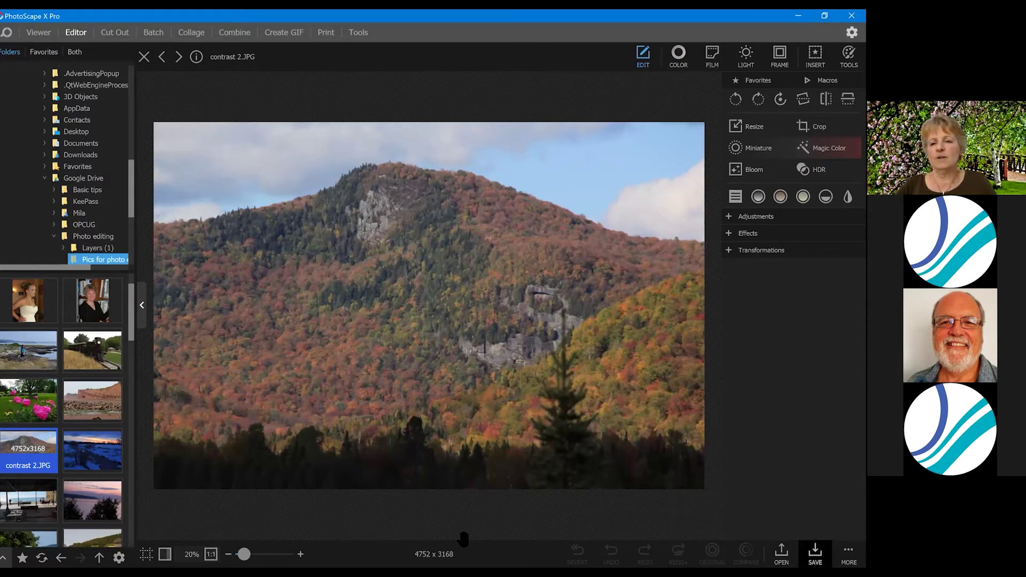
# Preview saturation at 60 on the autumn mountain photo, then reset it to 0.
pyautogui.click(688, 66)
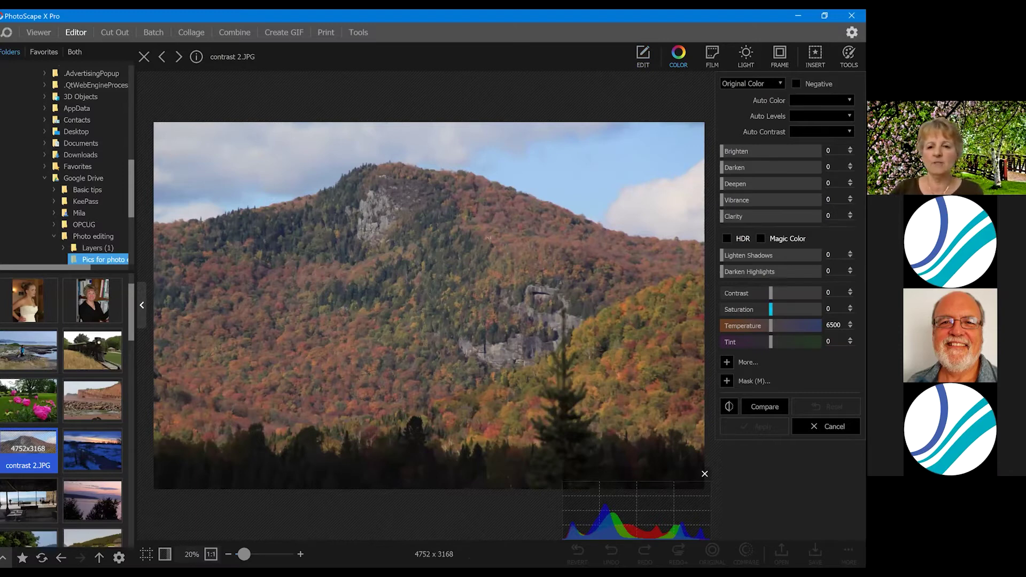
pyautogui.moveTo(770, 309); pyautogui.dragTo(799, 309)
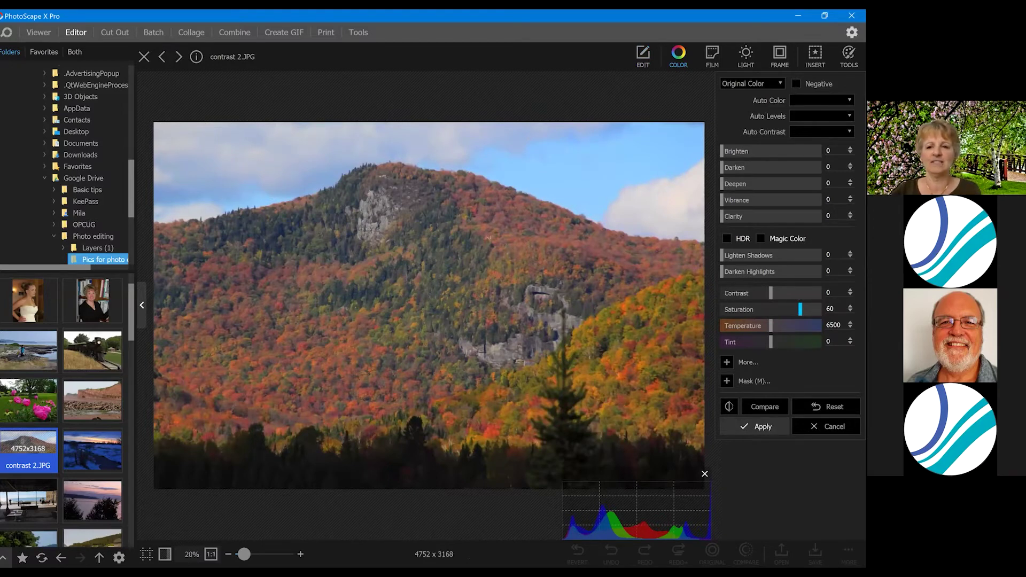
pyautogui.moveTo(799, 309); pyautogui.dragTo(770, 309)
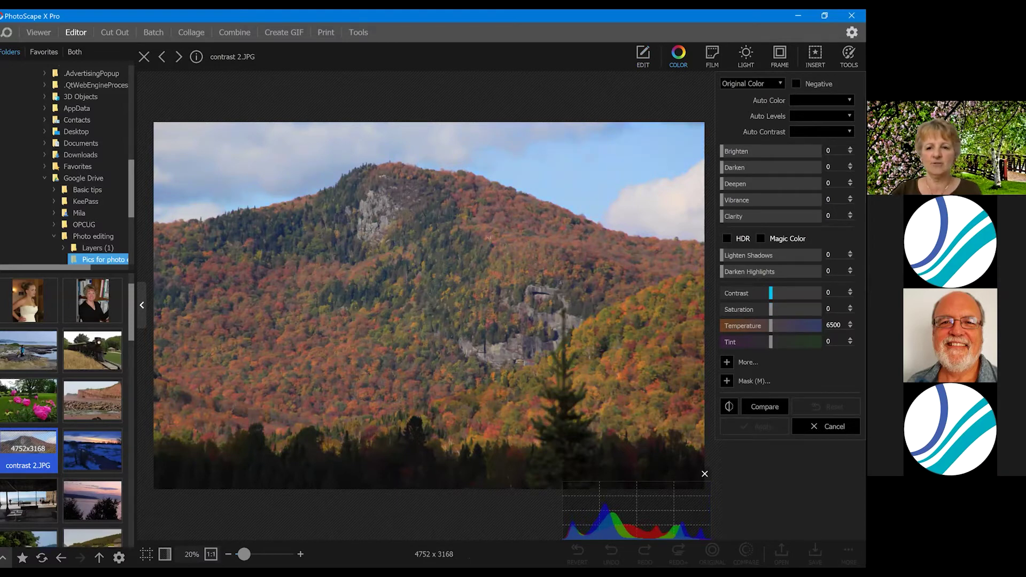
# Raise contrast to 43, then open the red cliff photo contrast 1.JPG.
pyautogui.moveTo(770, 293); pyautogui.dragTo(786, 293)
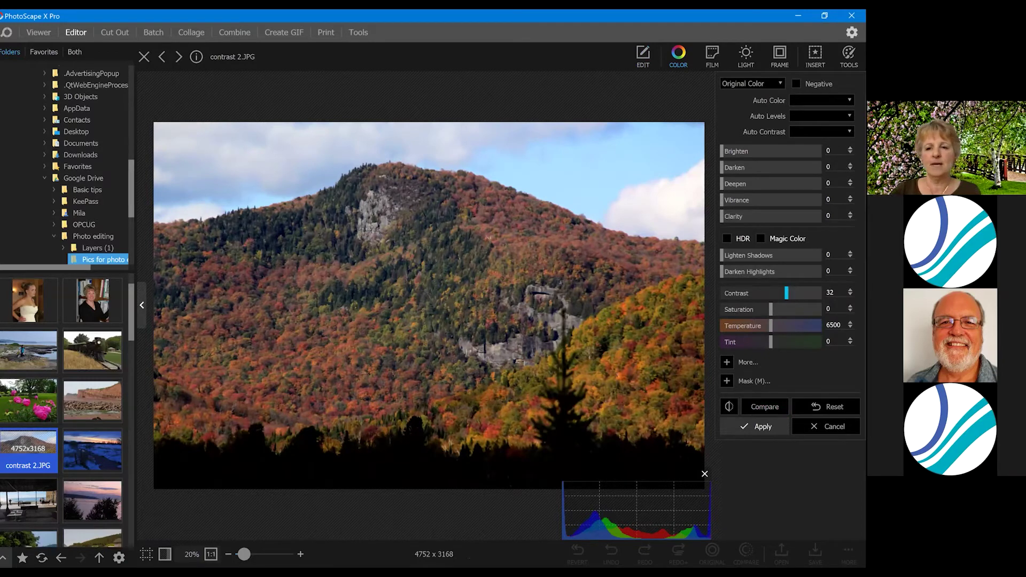
pyautogui.moveTo(786, 292); pyautogui.dragTo(791, 292)
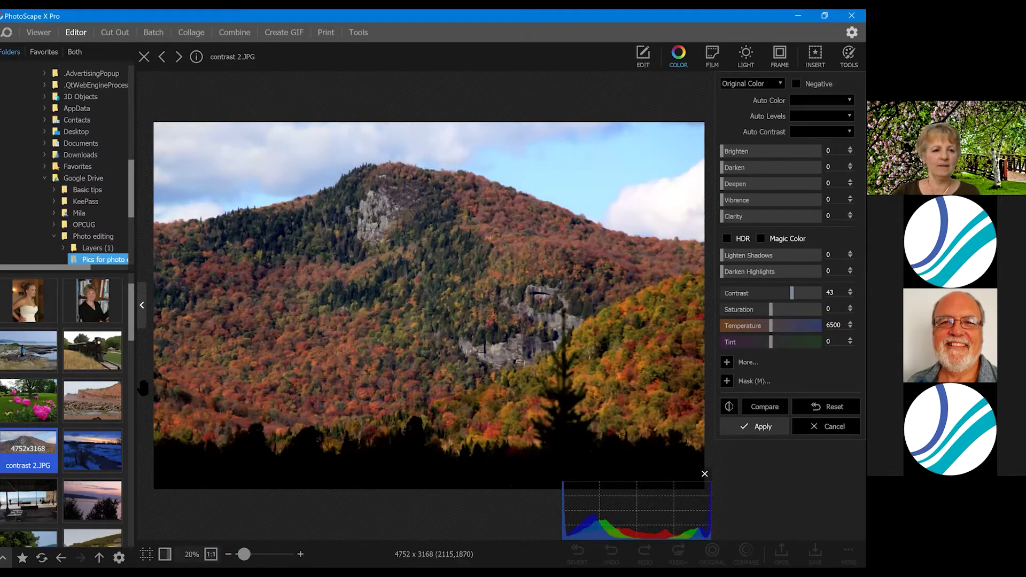
pyautogui.click(92, 400)
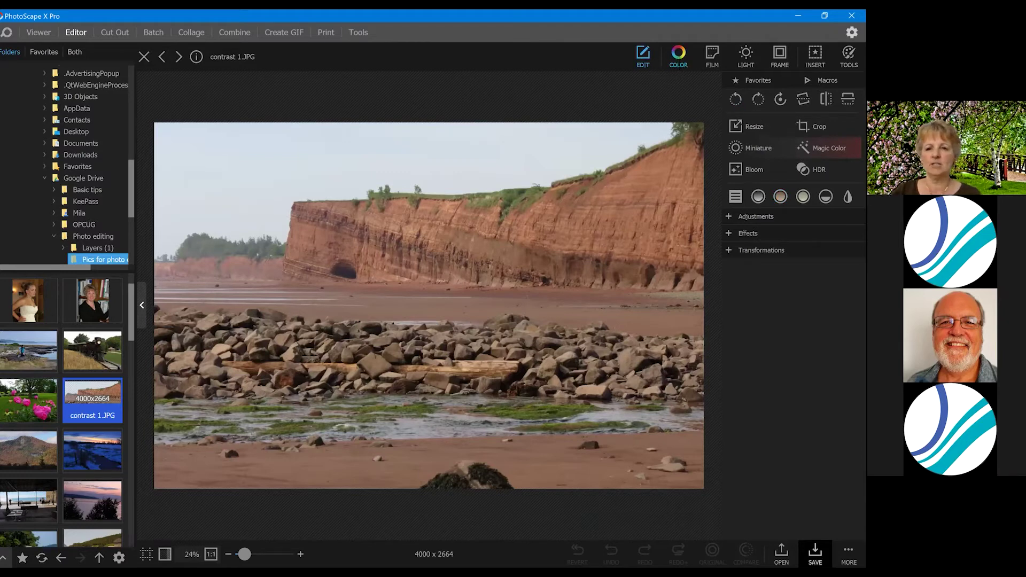
# Drop the cliff photo's saturation from 76 to 0, then open light1.JPG.
pyautogui.click(678, 53)
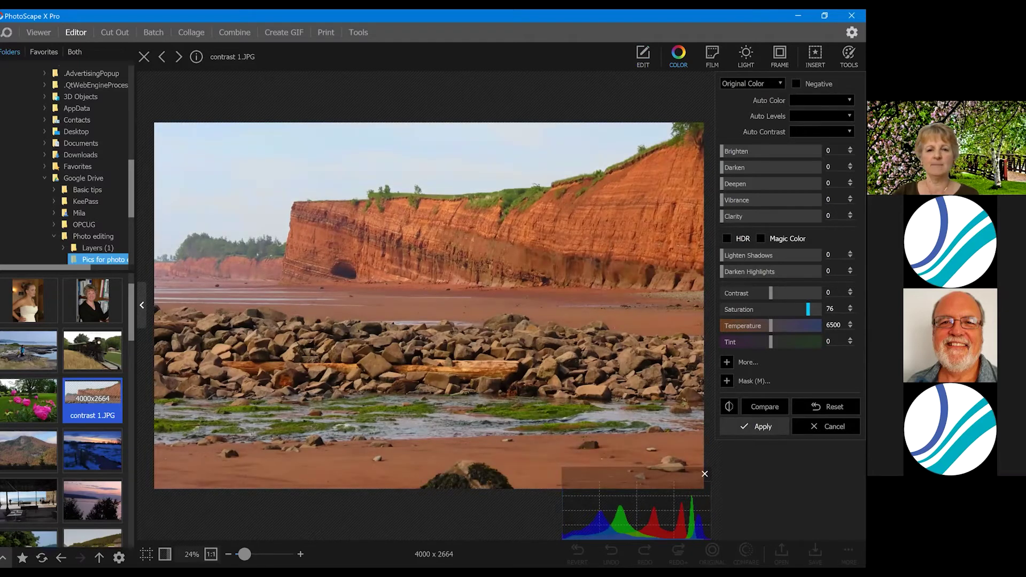
pyautogui.moveTo(808, 309); pyautogui.dragTo(770, 309)
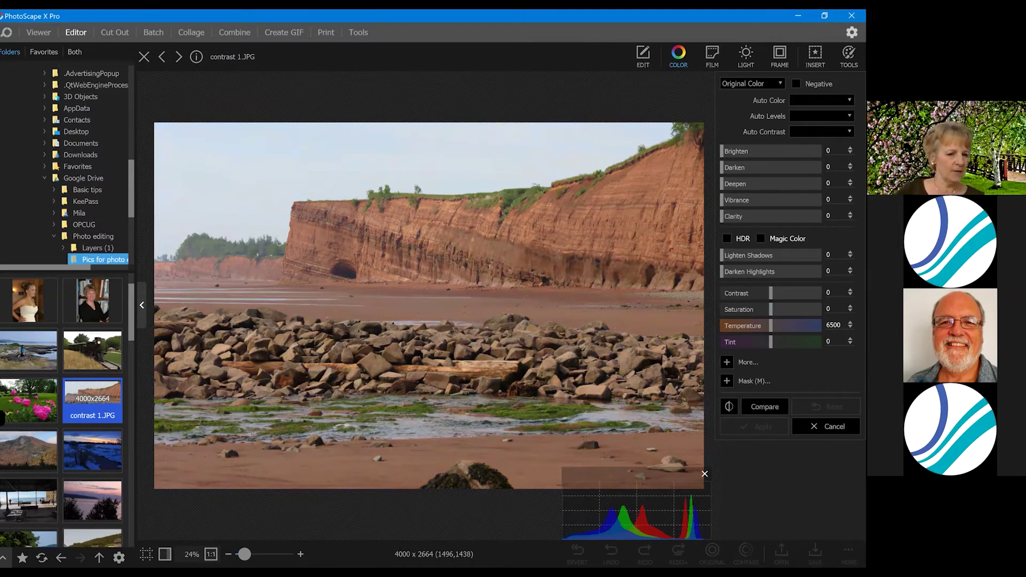
pyautogui.scroll(-2, 75, 438)
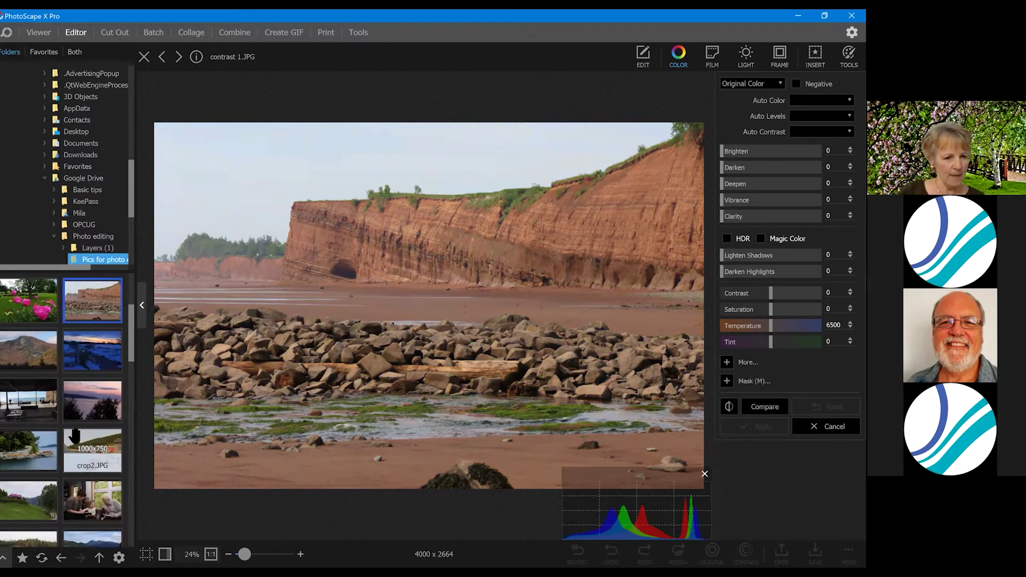
pyautogui.scroll(-4, 75, 435)
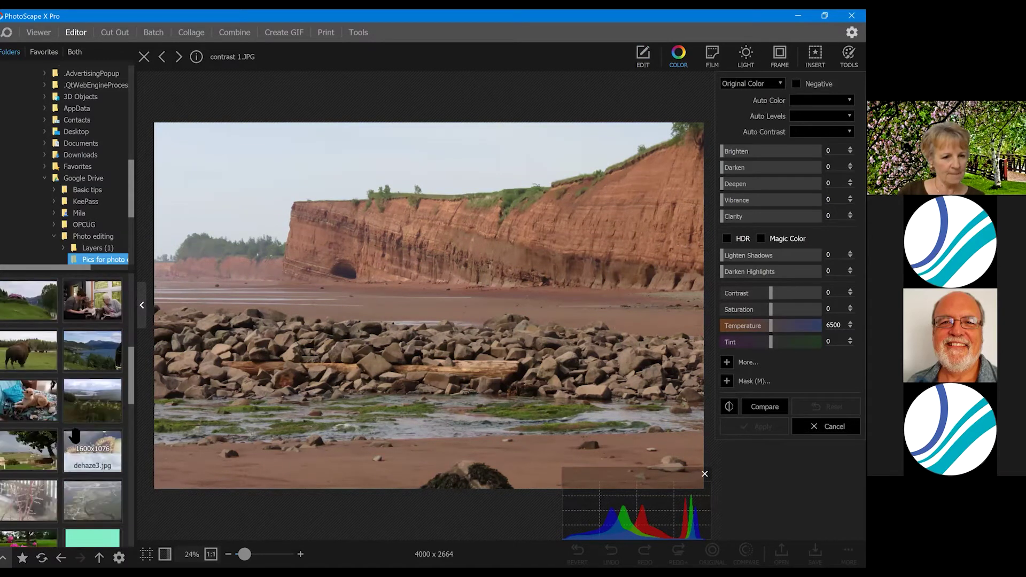
pyautogui.scroll(-1, 75, 435)
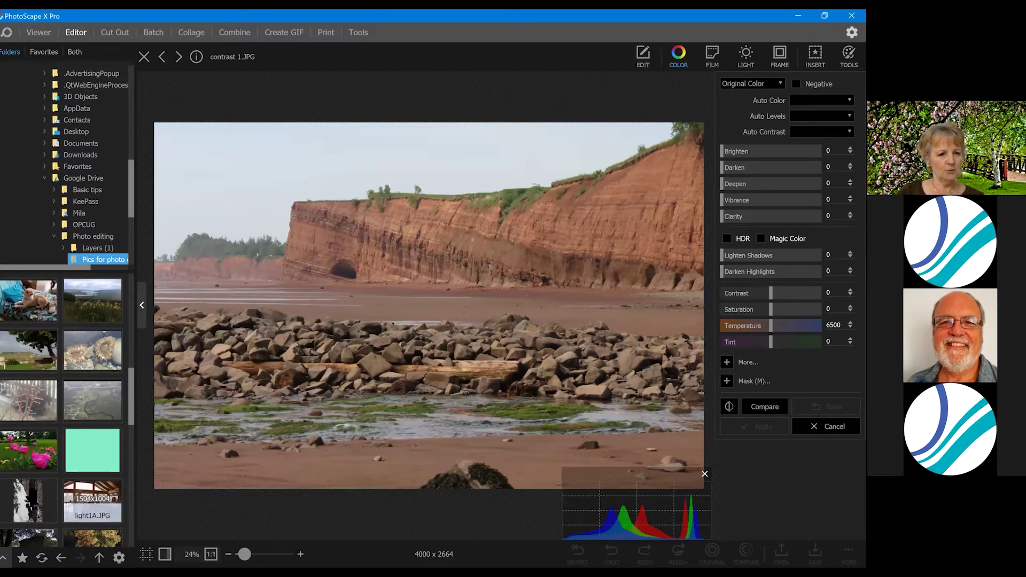
pyautogui.scroll(-1, 30, 454)
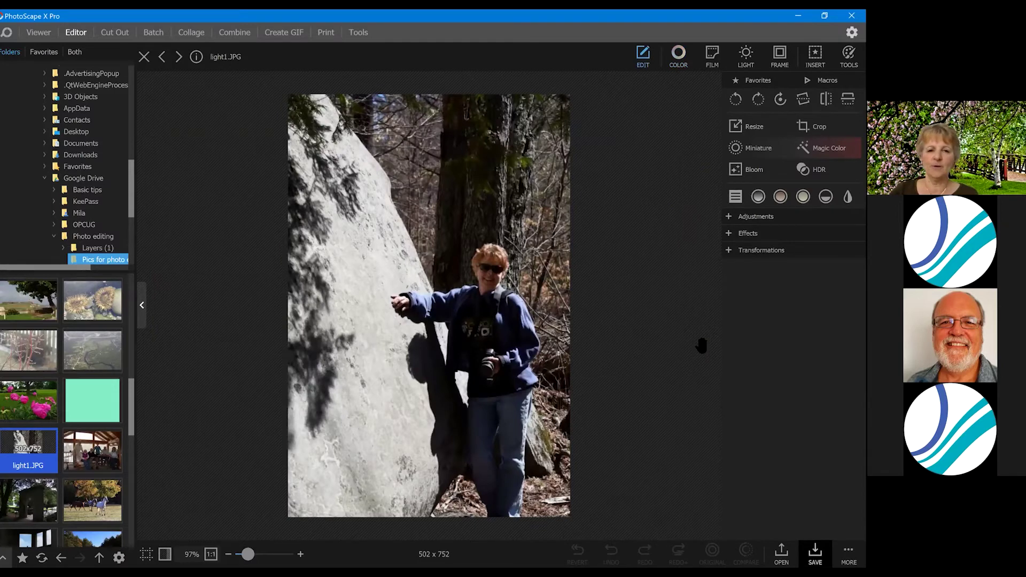
# Try Brighten on light1.JPG, ease it back, and set Lighten Shadows to 82.
pyautogui.click(680, 60)
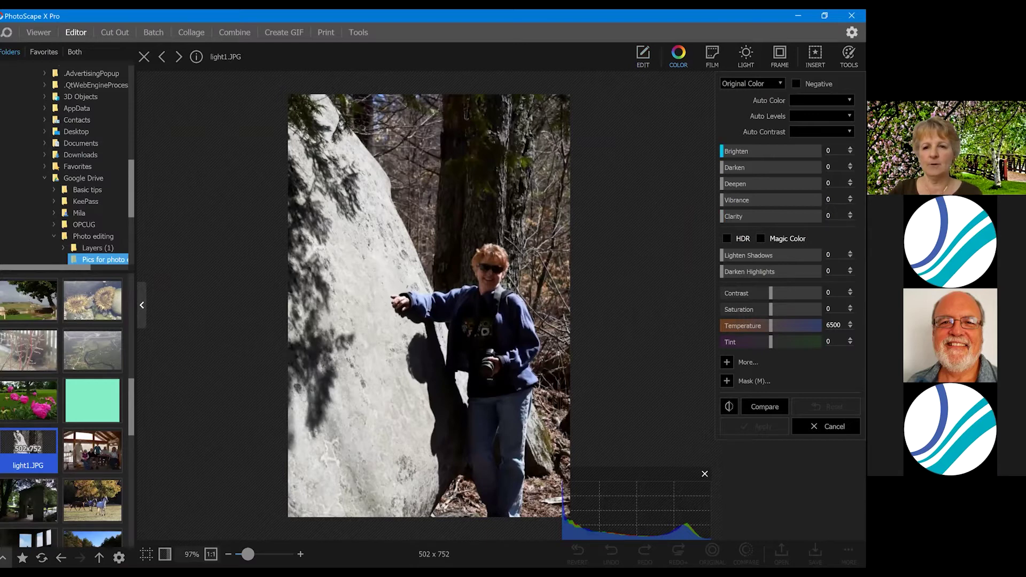
pyautogui.moveTo(722, 151); pyautogui.dragTo(805, 151)
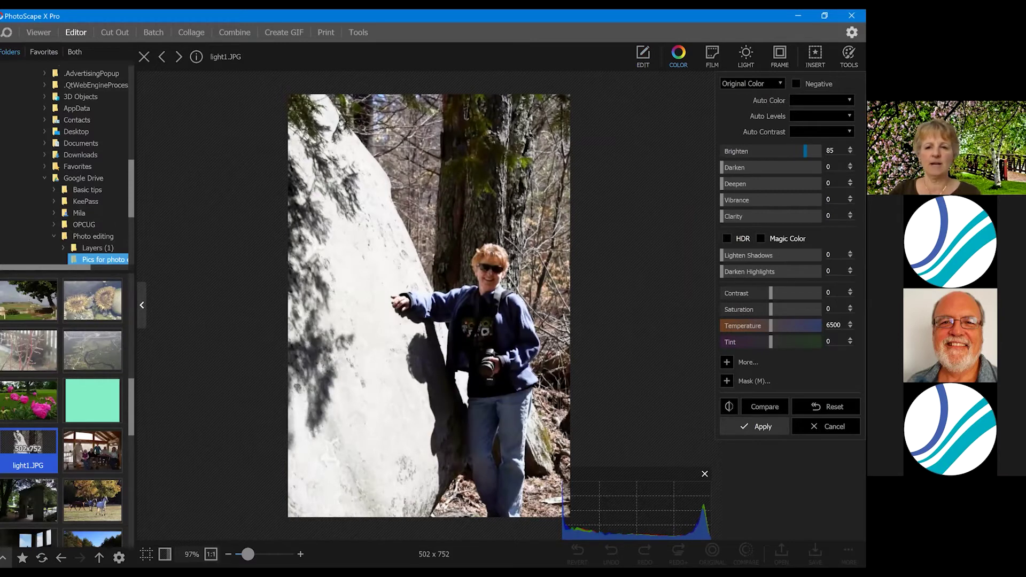
pyautogui.moveTo(805, 151); pyautogui.dragTo(712, 150)
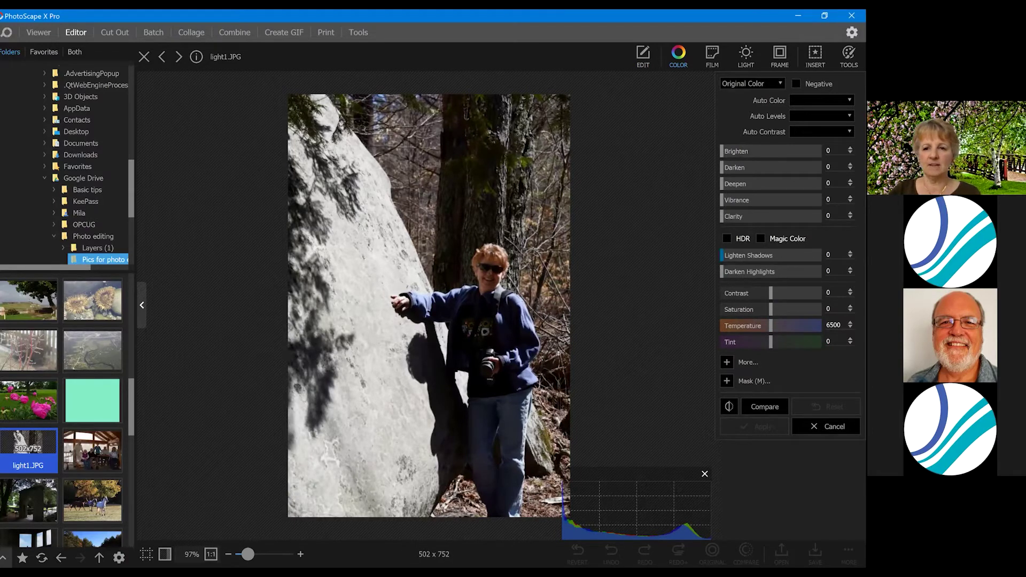
pyautogui.moveTo(721, 254); pyautogui.dragTo(795, 255)
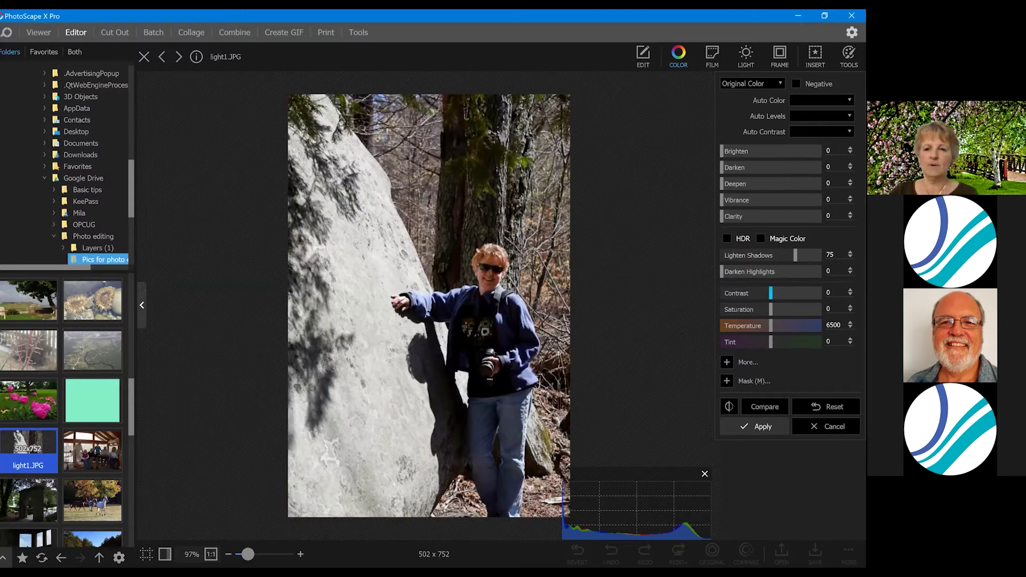
pyautogui.moveTo(795, 256); pyautogui.dragTo(802, 255)
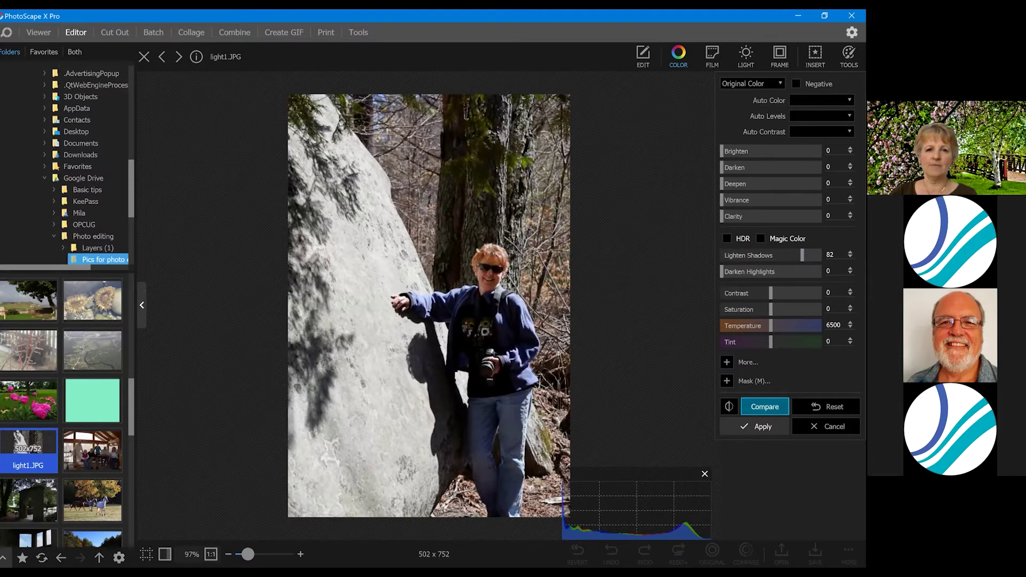
# Compare the 82 Lighten Shadows edit against the original, including a split before/after view.
pyautogui.click(765, 407)
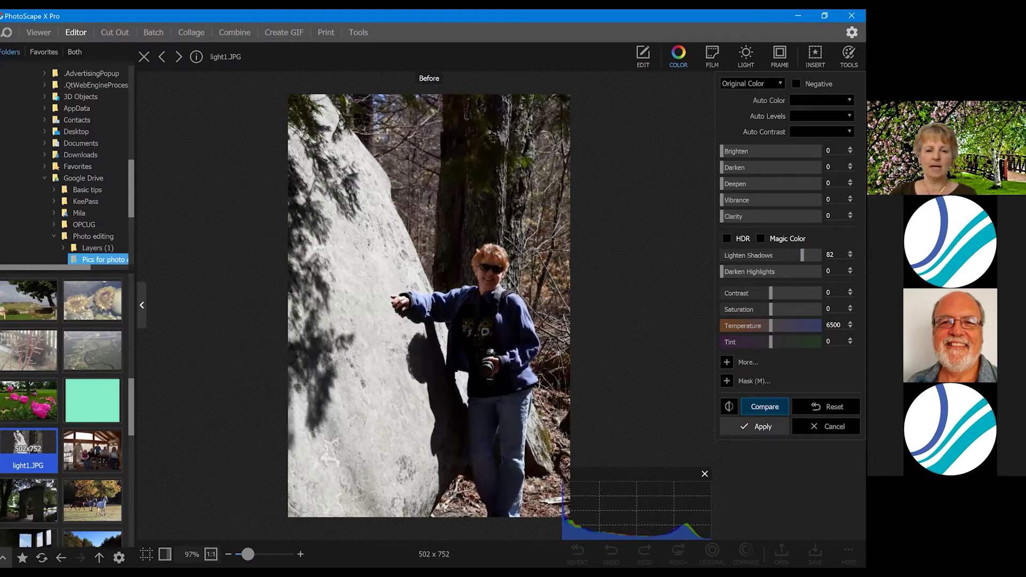
pyautogui.click(765, 406)
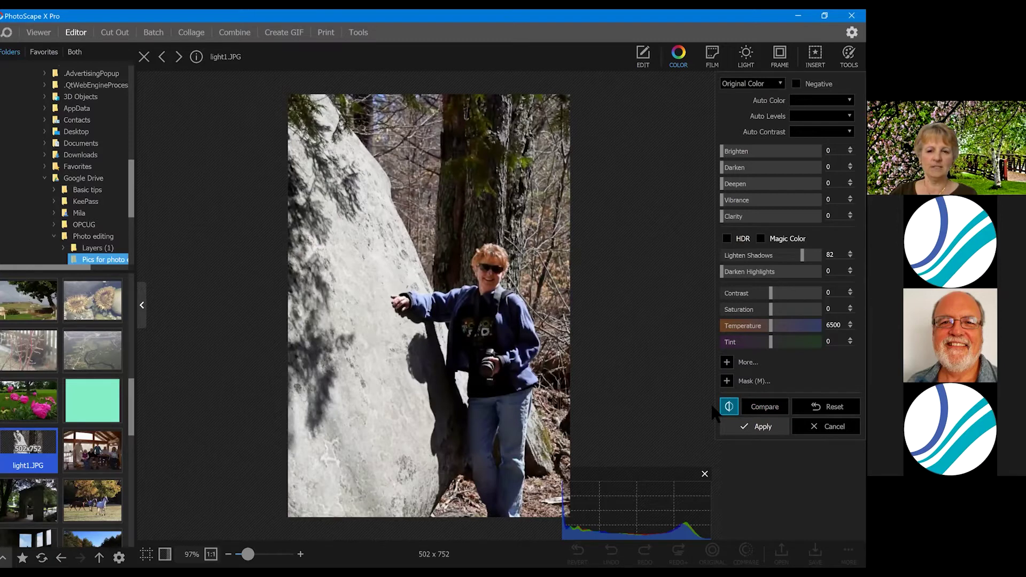
pyautogui.click(729, 407)
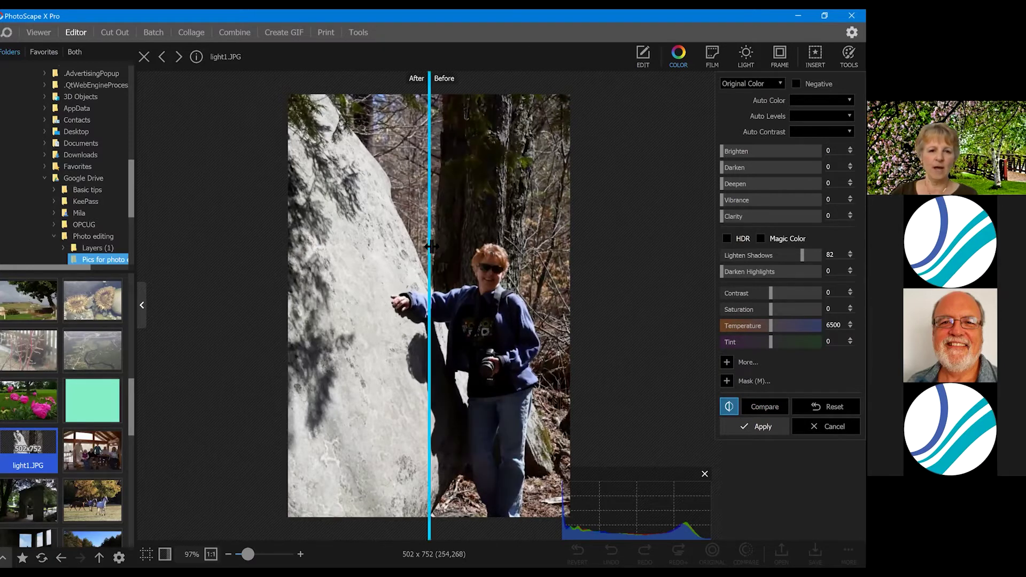
pyautogui.moveTo(430, 246); pyautogui.dragTo(385, 287)
pyautogui.moveTo(414, 291)
pyautogui.mouseDown()
pyautogui.moveTo(378, 291)
pyautogui.moveTo(430, 292)
pyautogui.mouseUp()
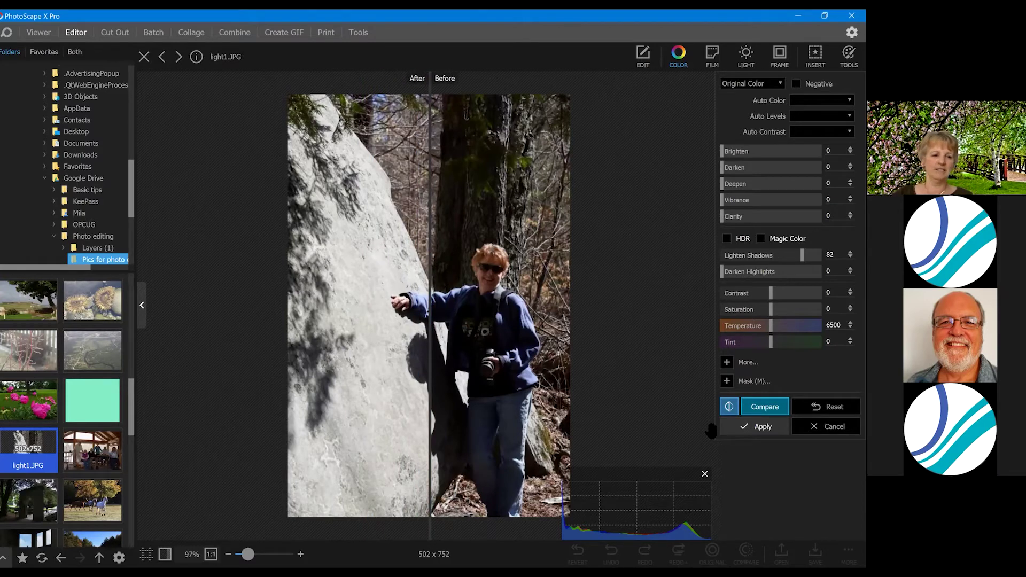
pyautogui.click(728, 407)
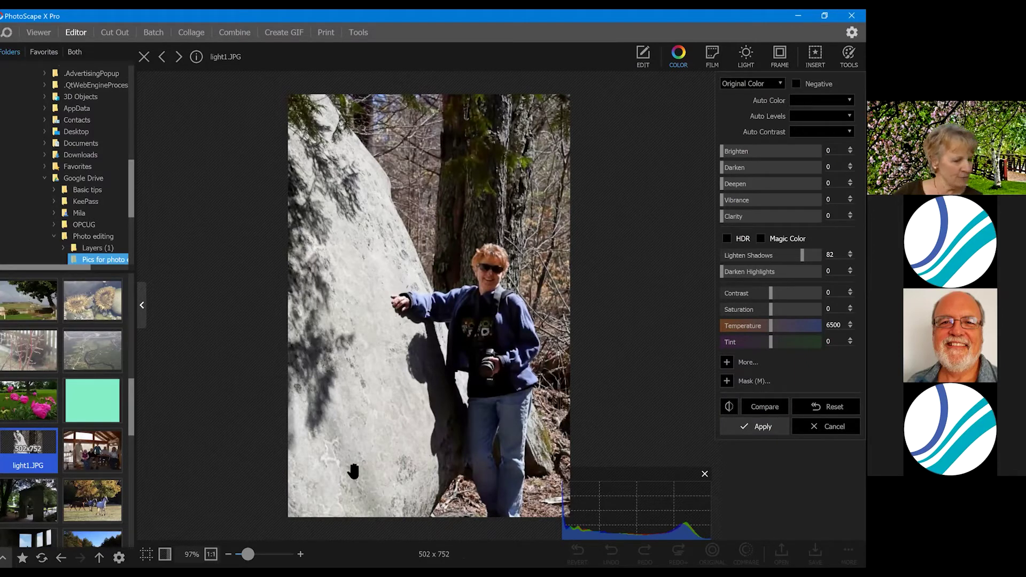
# Open the bear photo light8.JPG in the editor.
pyautogui.scroll(-1, 103, 486)
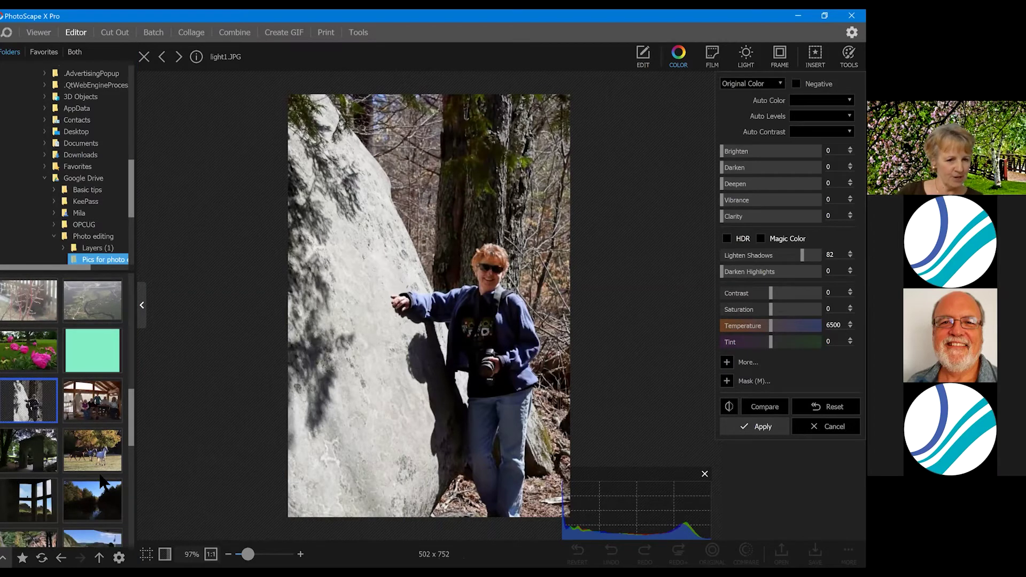
pyautogui.scroll(-2, 102, 480)
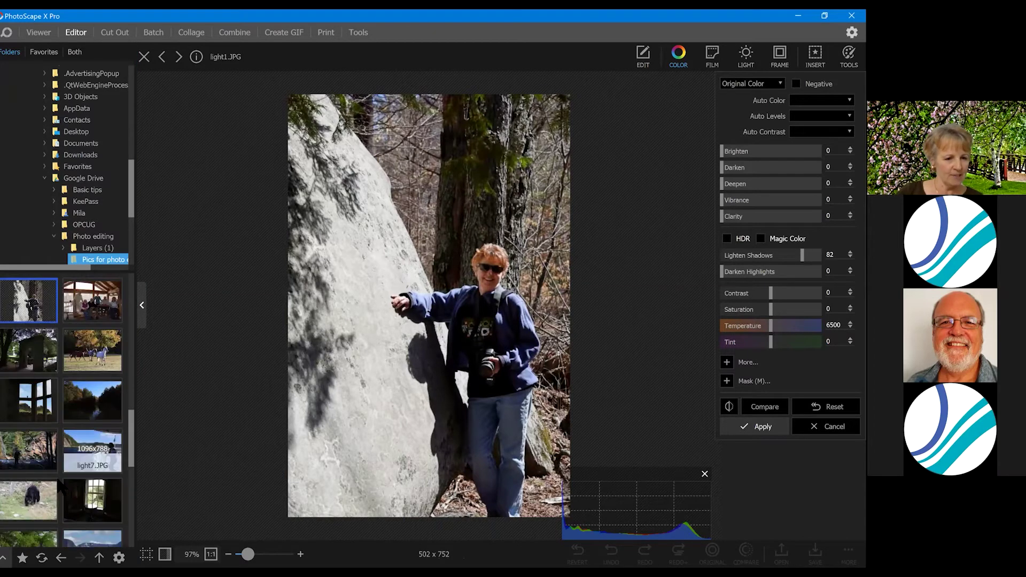
pyautogui.moveTo(34, 494); pyautogui.dragTo(367, 326)
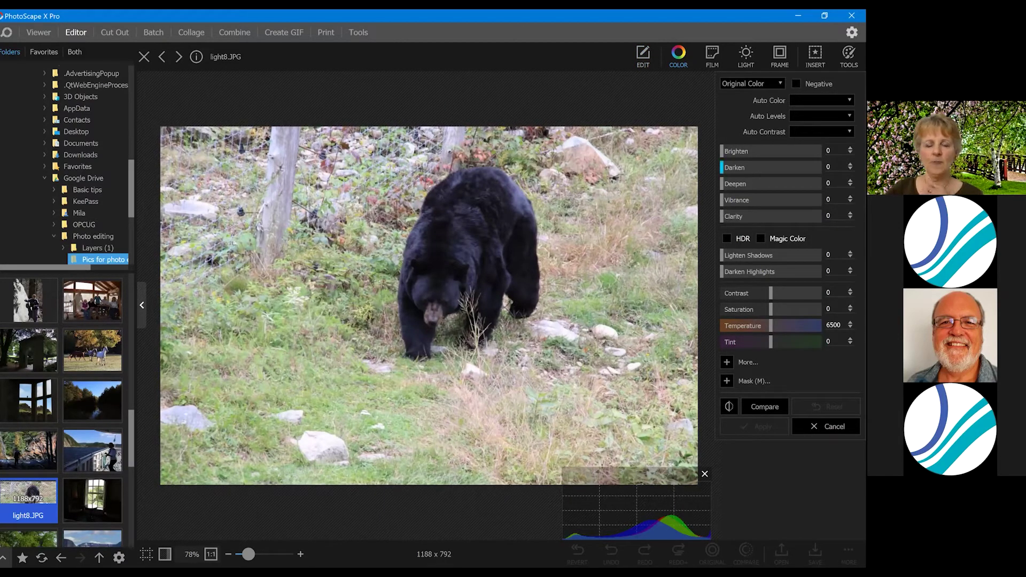
# Try Darken, reset it, max out Darken Highlights, compare, and apply.
pyautogui.moveTo(721, 167); pyautogui.dragTo(801, 167)
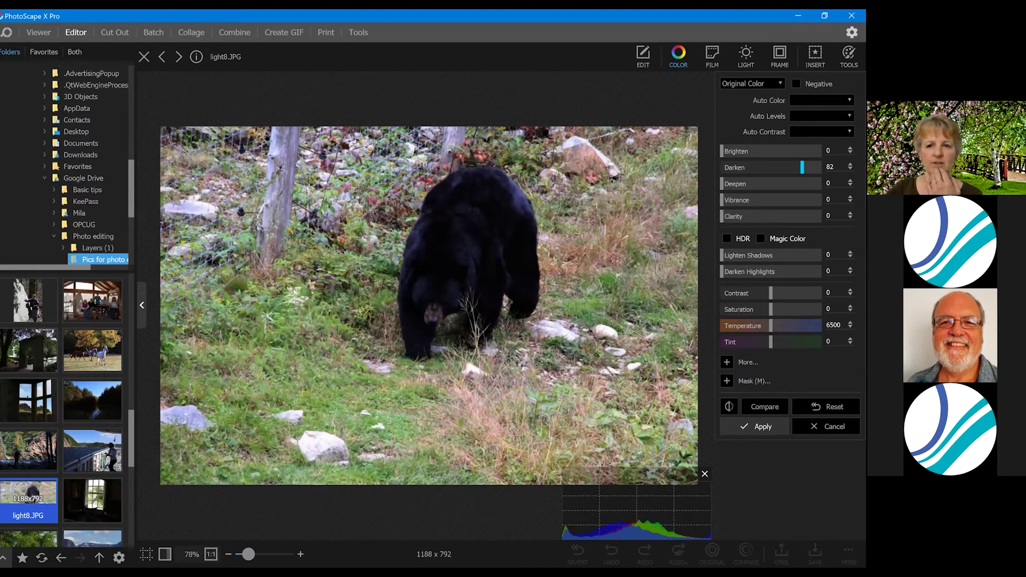
pyautogui.click(716, 169)
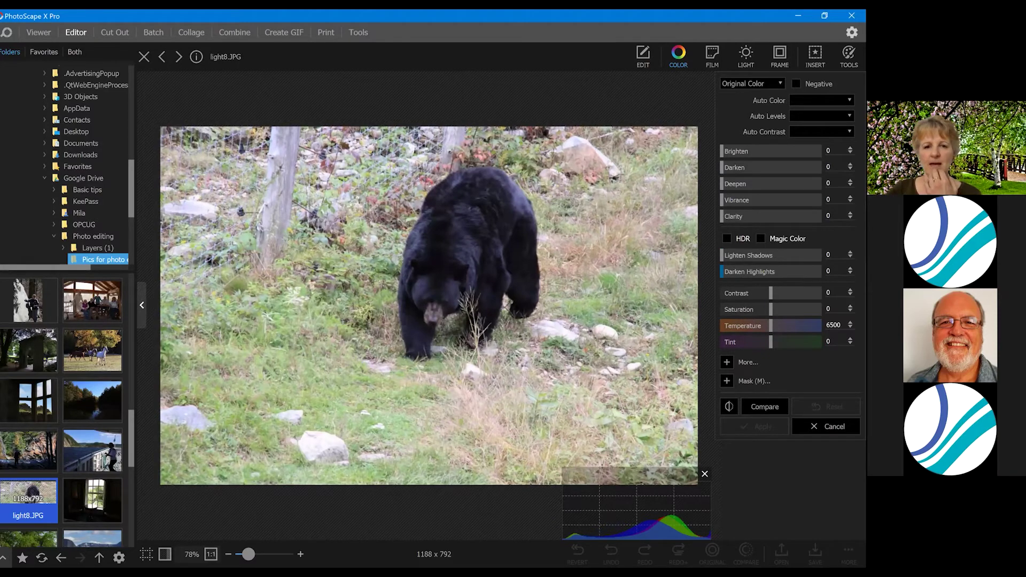
pyautogui.moveTo(722, 272); pyautogui.dragTo(820, 271)
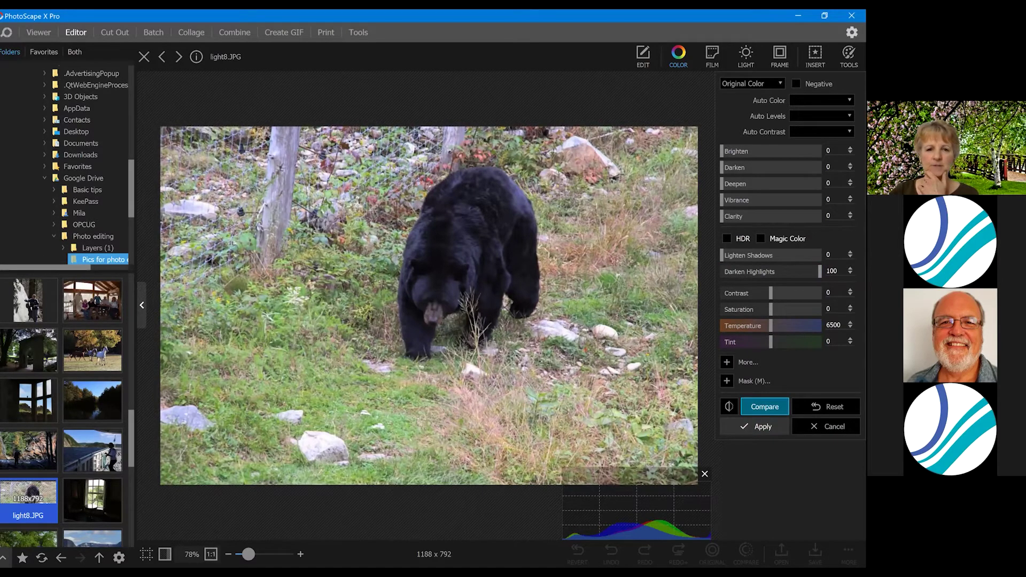
pyautogui.click(764, 406)
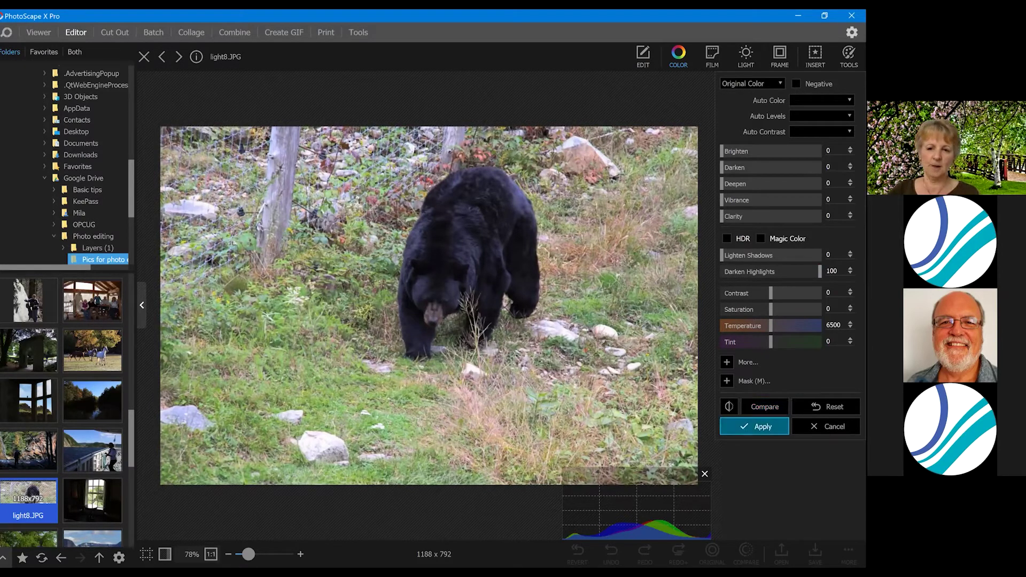
pyautogui.click(754, 426)
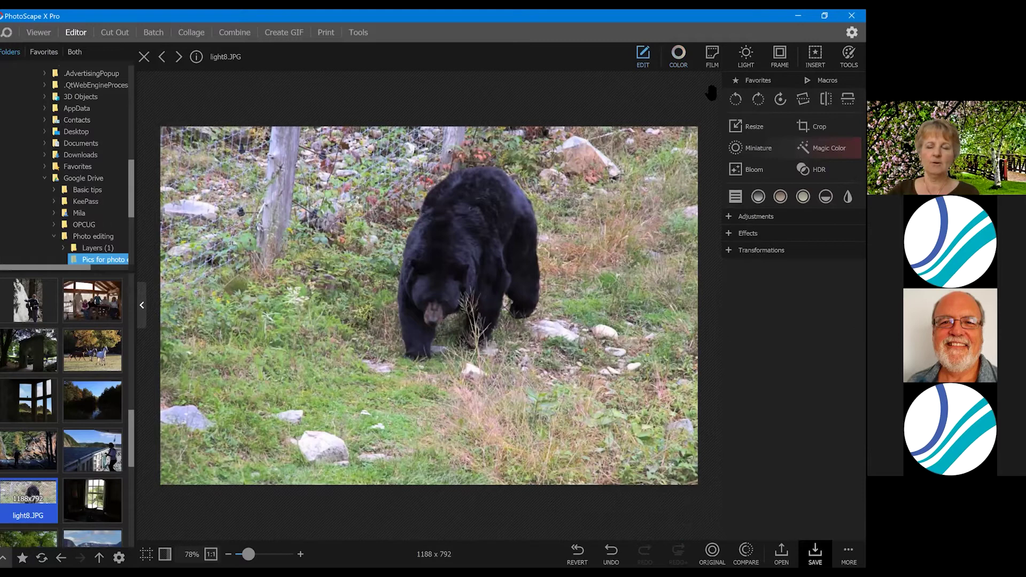
# Set Darken Highlights to 85, then switch to the porch group photo light1A.JPG.
pyautogui.click(684, 59)
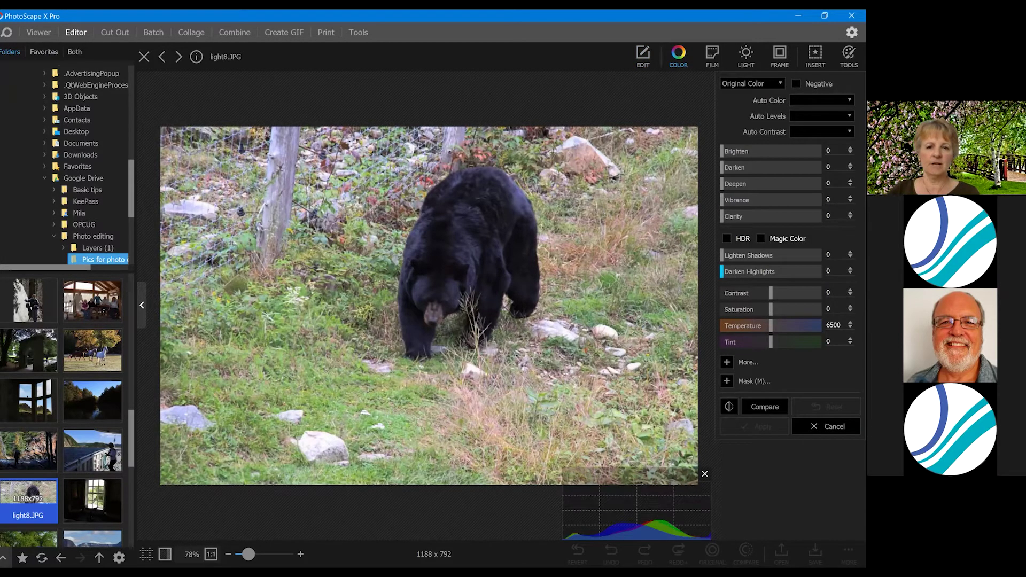
pyautogui.moveTo(722, 272); pyautogui.dragTo(805, 272)
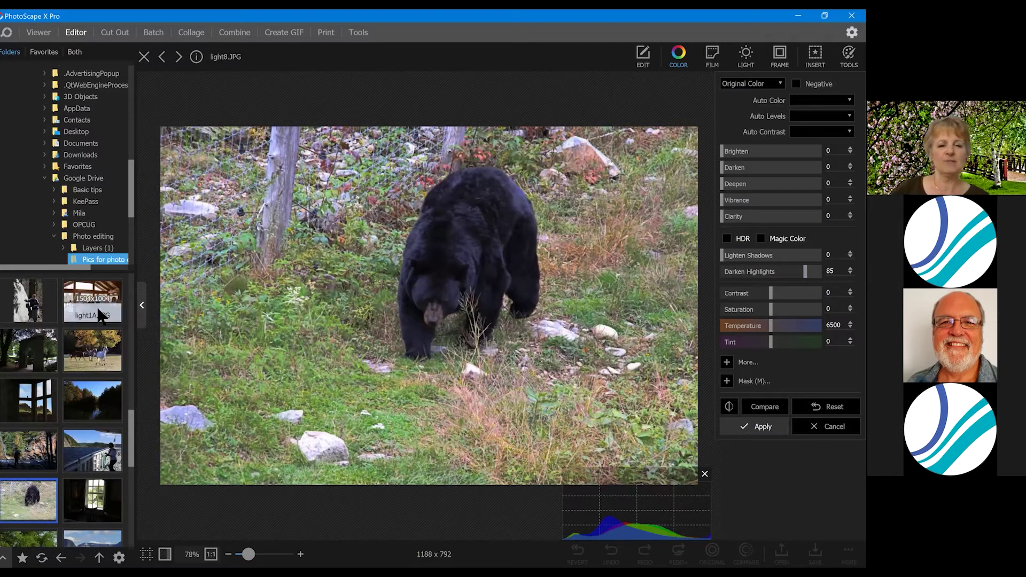
pyautogui.click(437, 307)
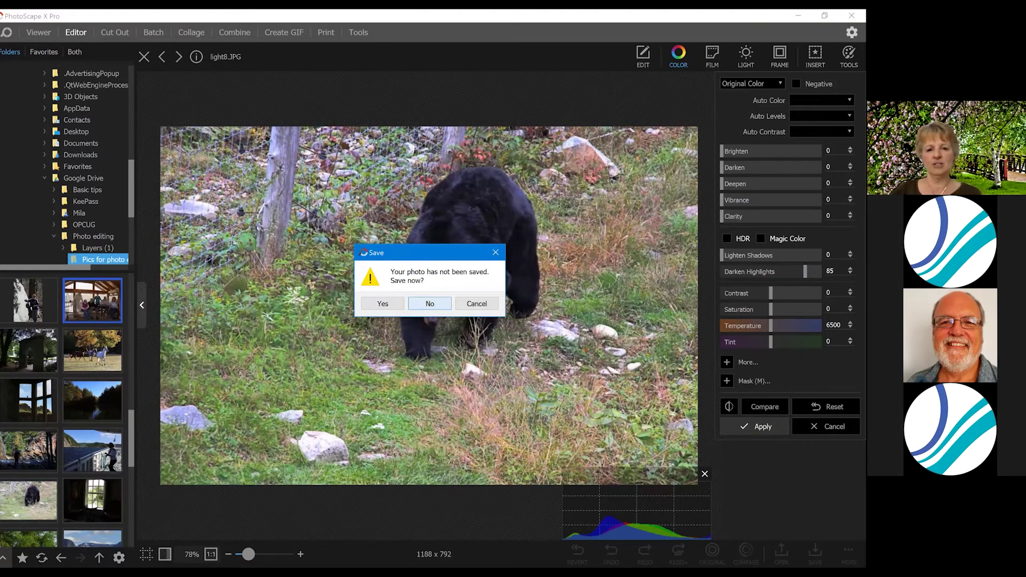
# Discard the bear edits, then give light1A.JPG Lighten Shadows 62 and Darken Highlights 98, compare and apply.
pyautogui.click(430, 304)
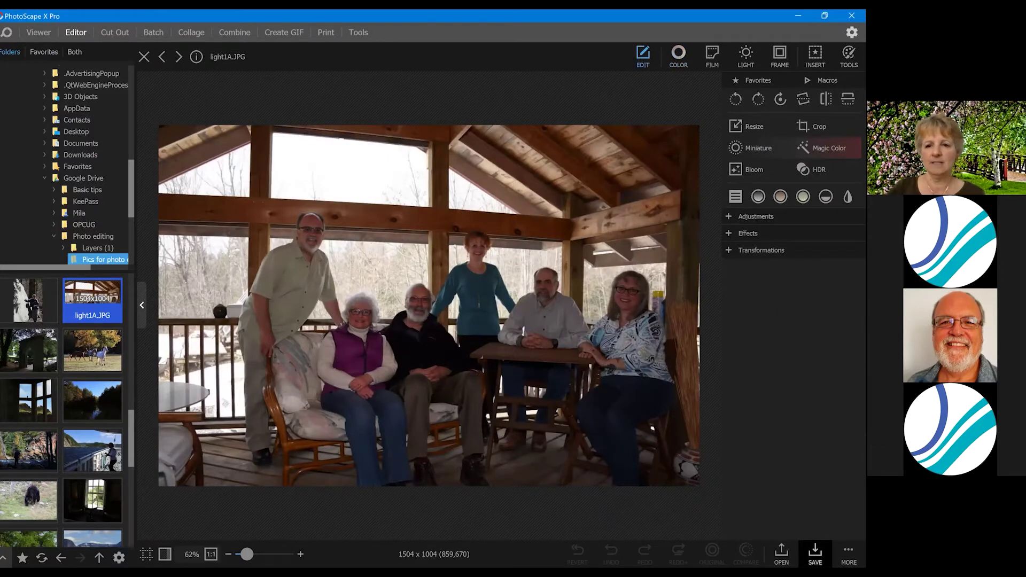
pyautogui.click(678, 56)
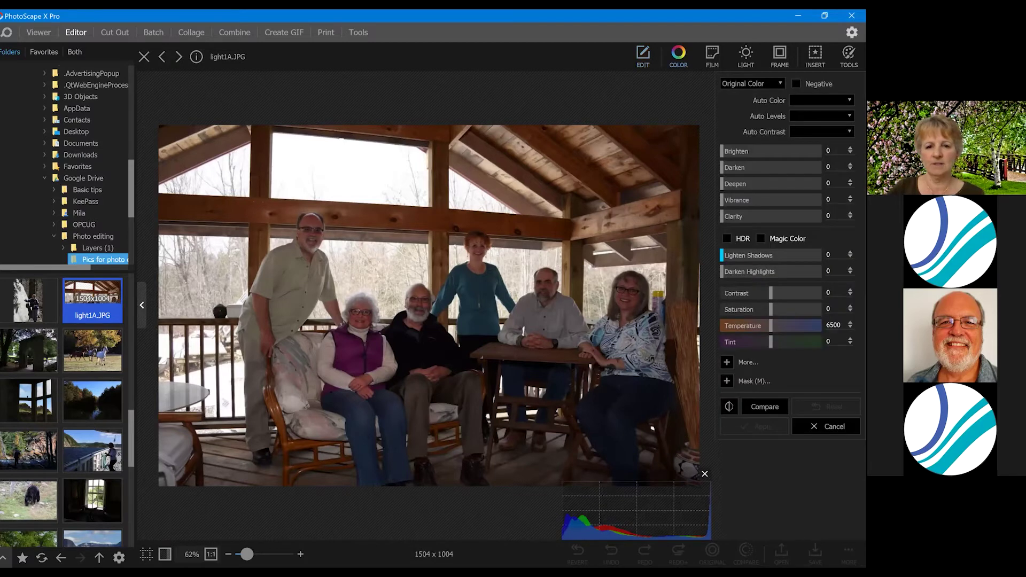
pyautogui.moveTo(722, 256); pyautogui.dragTo(782, 255)
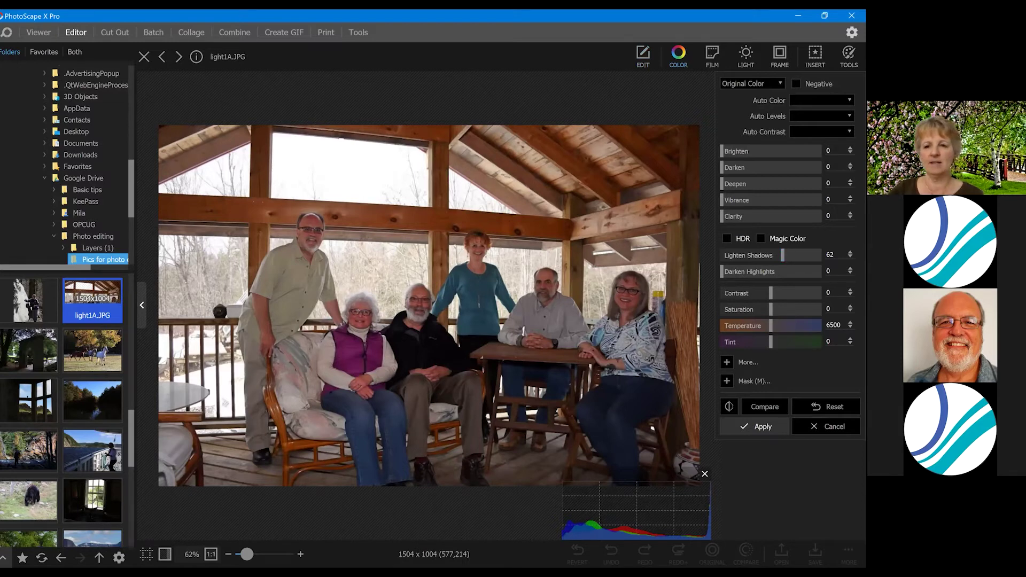
pyautogui.moveTo(722, 272); pyautogui.dragTo(818, 271)
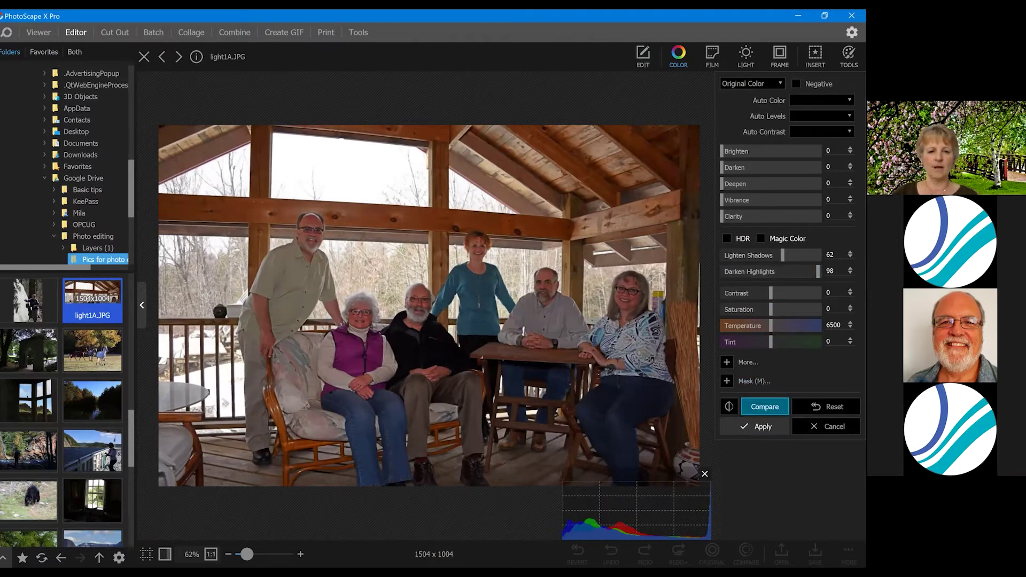
pyautogui.click(764, 406)
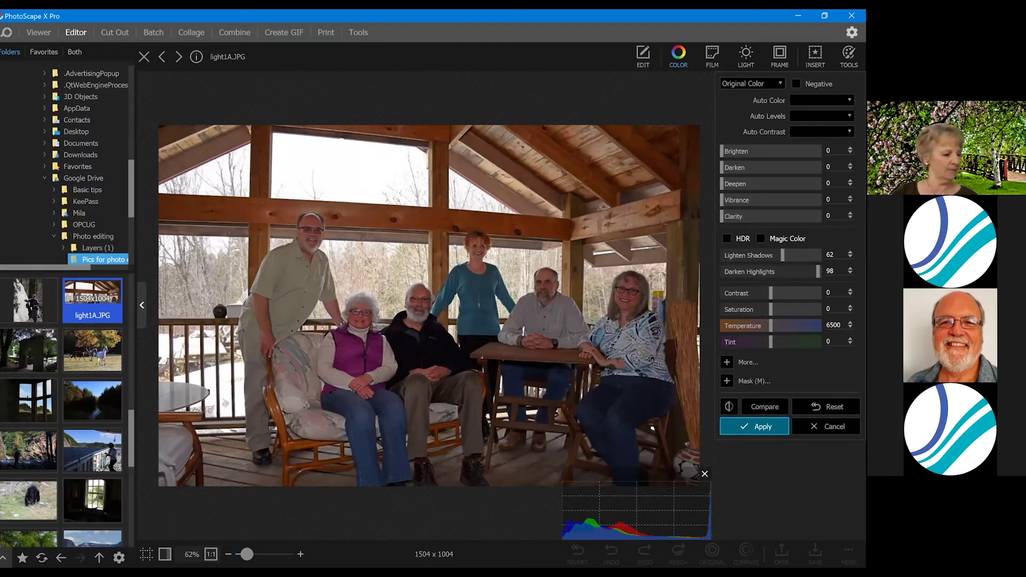
pyautogui.click(754, 427)
# Crop light1A.JPG to a 1328 x 908 area tightly around the group of people.
pyautogui.click(811, 126)
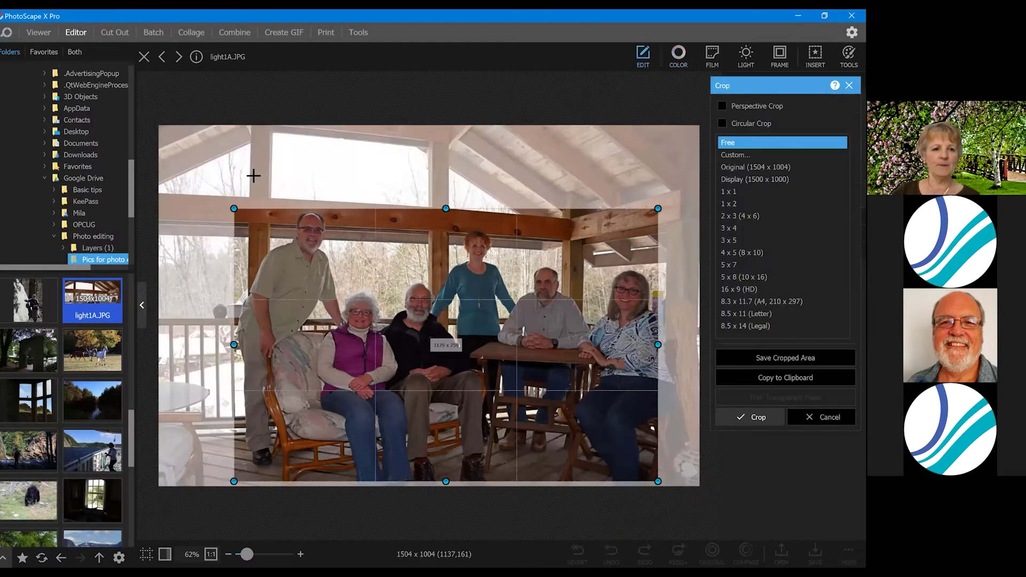
pyautogui.moveTo(222, 161); pyautogui.dragTo(695, 487)
pyautogui.click(750, 417)
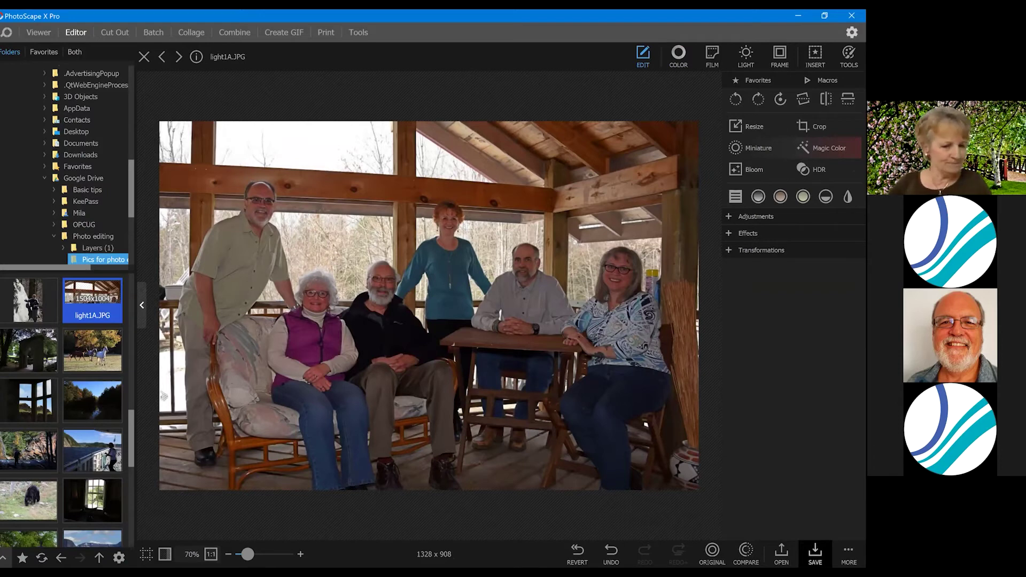
pyautogui.click(103, 458)
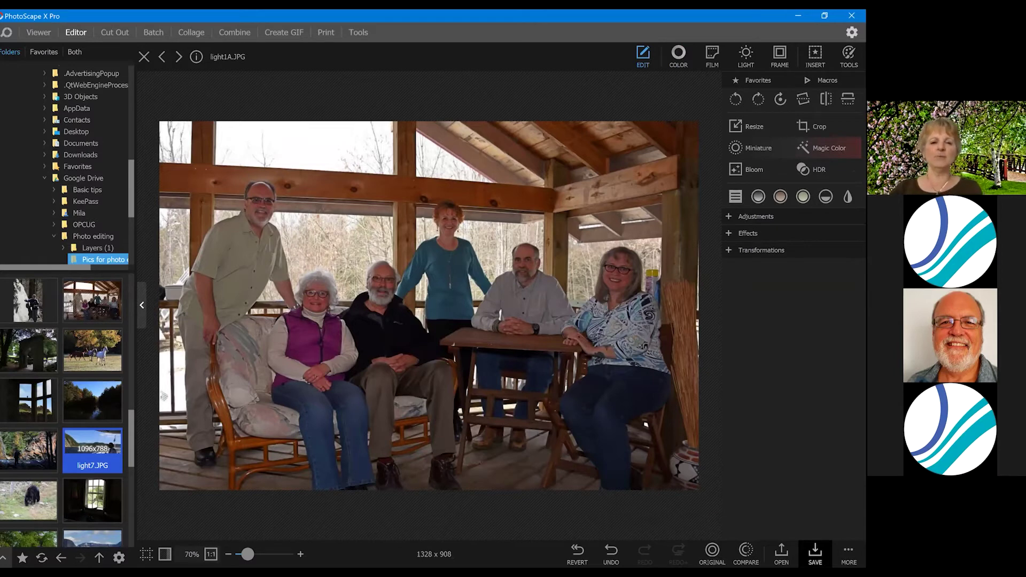
# Open light7.JPG, try Lighten Shadows at 97 and reset it, then zoom to 158% on the sailor.
pyautogui.click(429, 303)
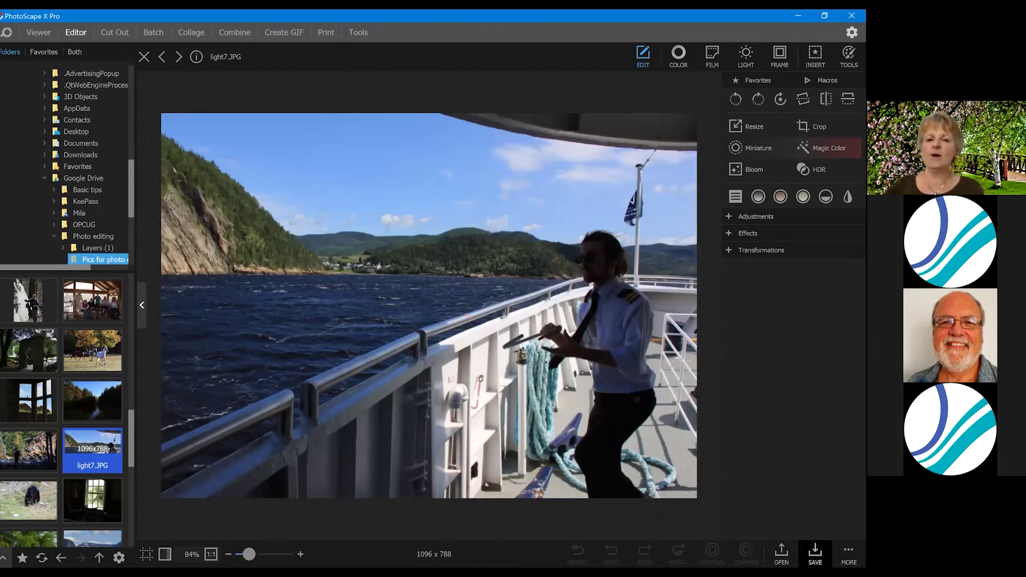
pyautogui.click(684, 62)
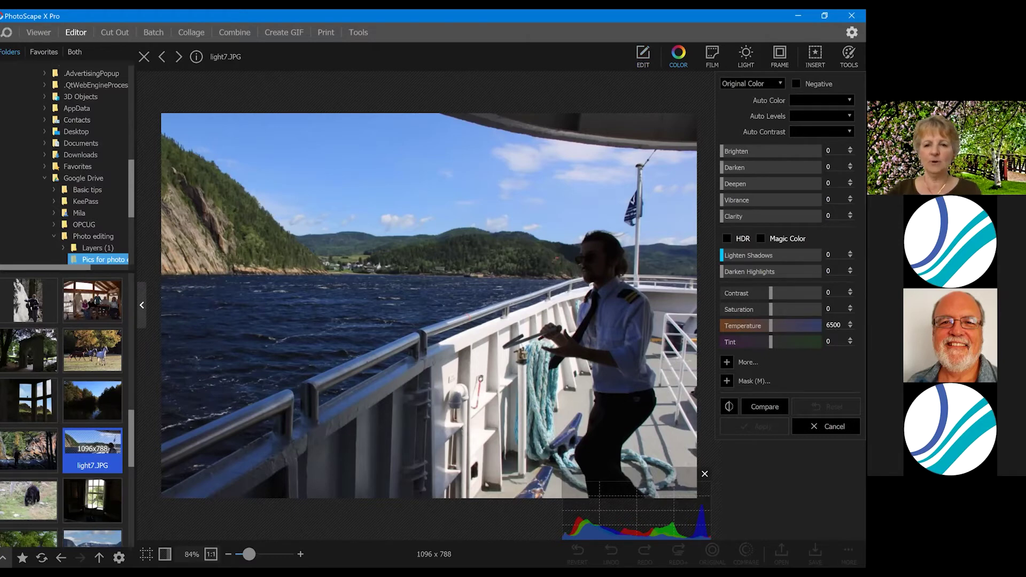
pyautogui.moveTo(721, 255); pyautogui.dragTo(816, 255)
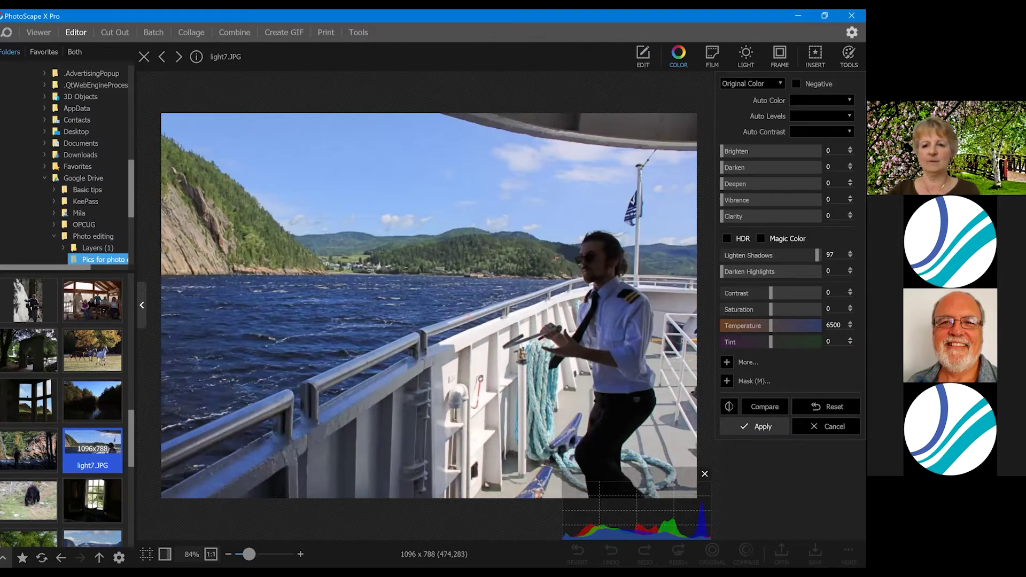
pyautogui.click(715, 256)
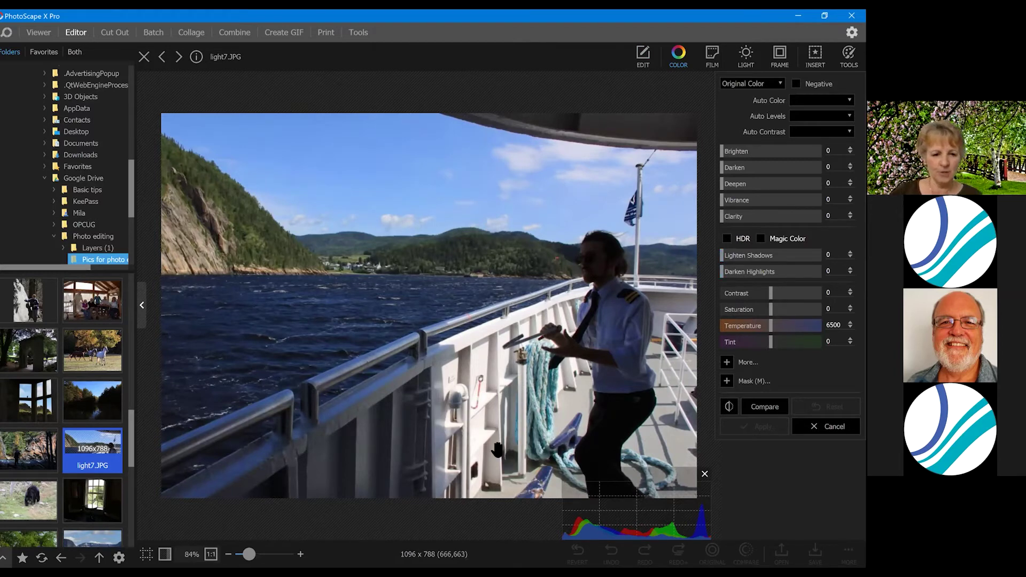
pyautogui.click(261, 554)
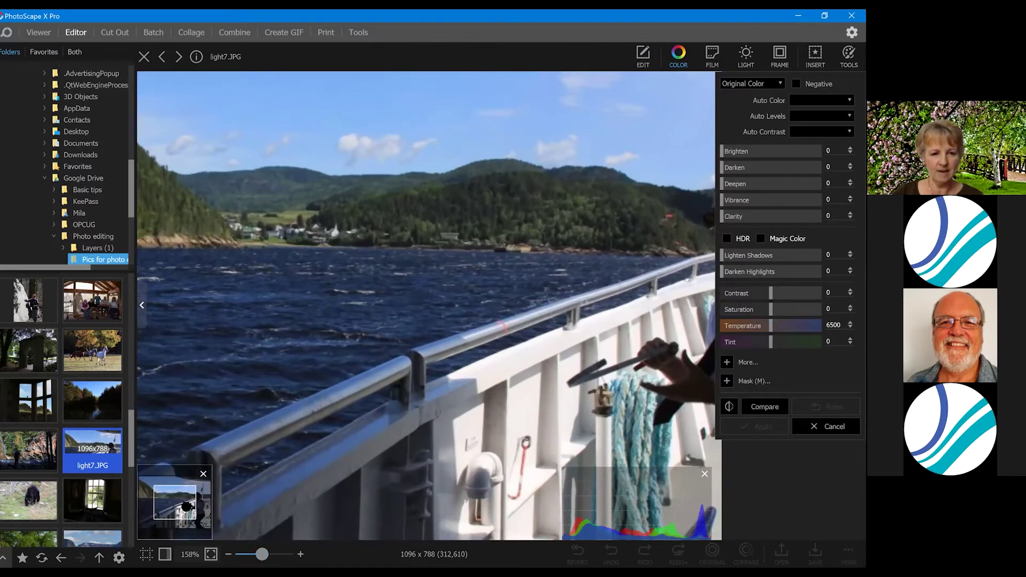
pyautogui.moveTo(182, 504); pyautogui.dragTo(196, 506)
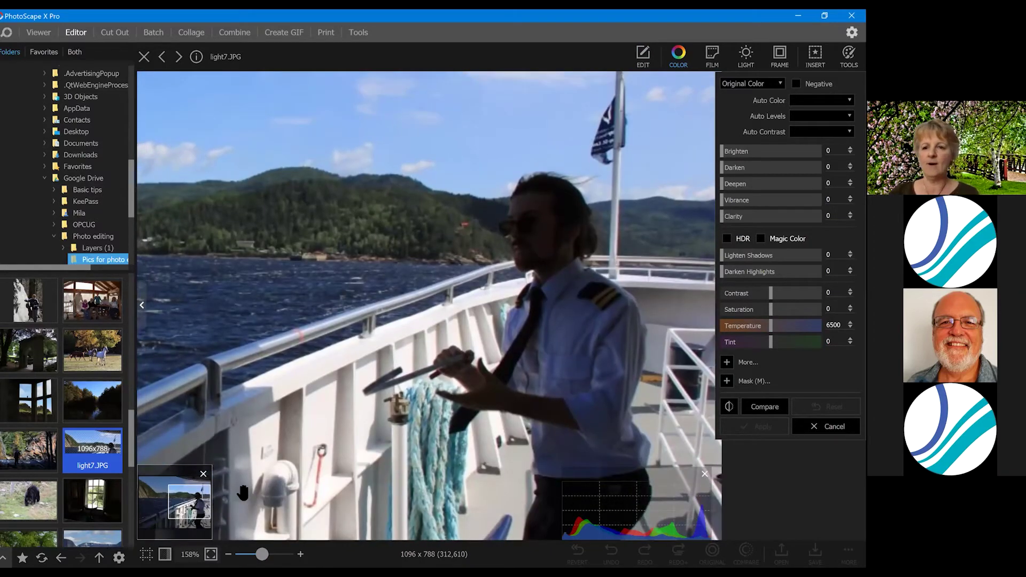
# Add a size-33 brush mask over the sailor's face, hand and arm, checking it with the red overlay.
pyautogui.click(713, 381)
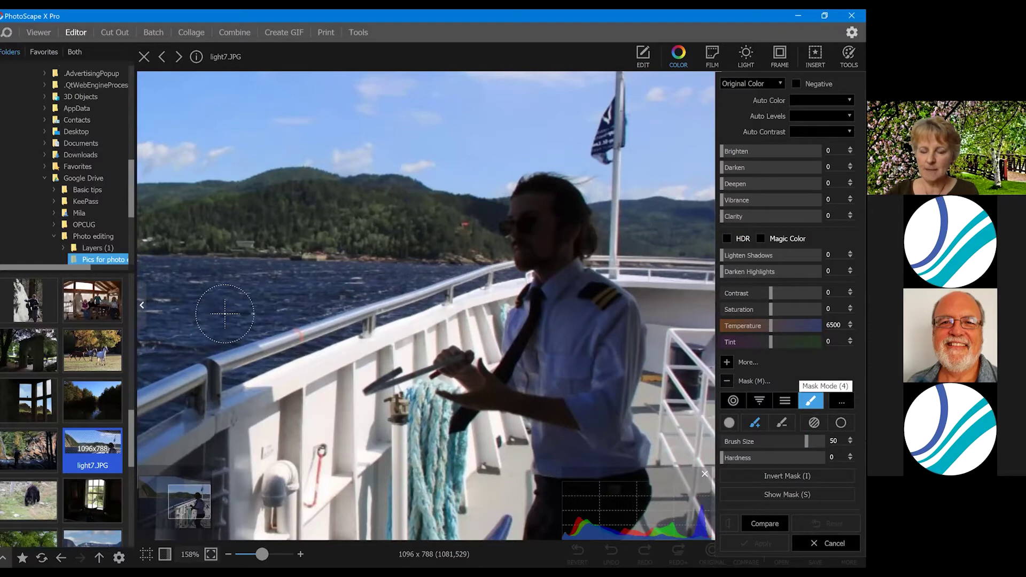
pyautogui.moveTo(806, 441); pyautogui.dragTo(803, 441)
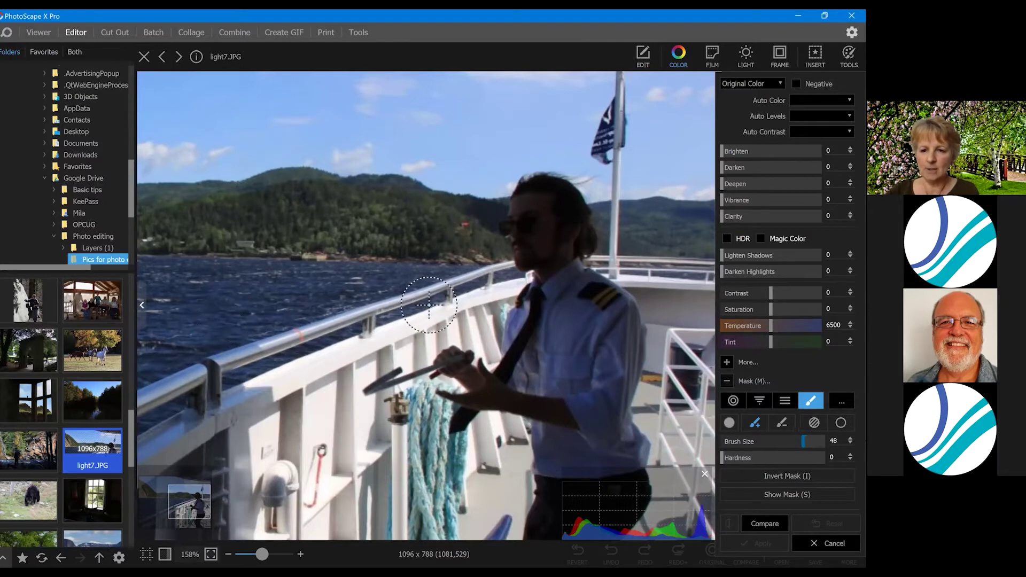
pyautogui.press('[')
pyautogui.press('[')
pyautogui.press('[')
pyautogui.press('[')
pyautogui.press('[')
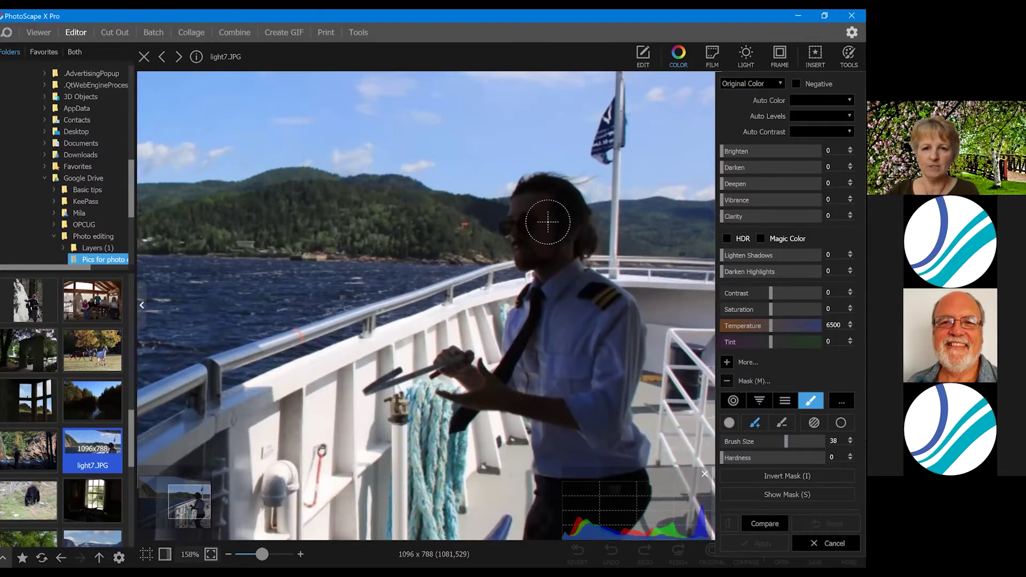
pyautogui.click(542, 239)
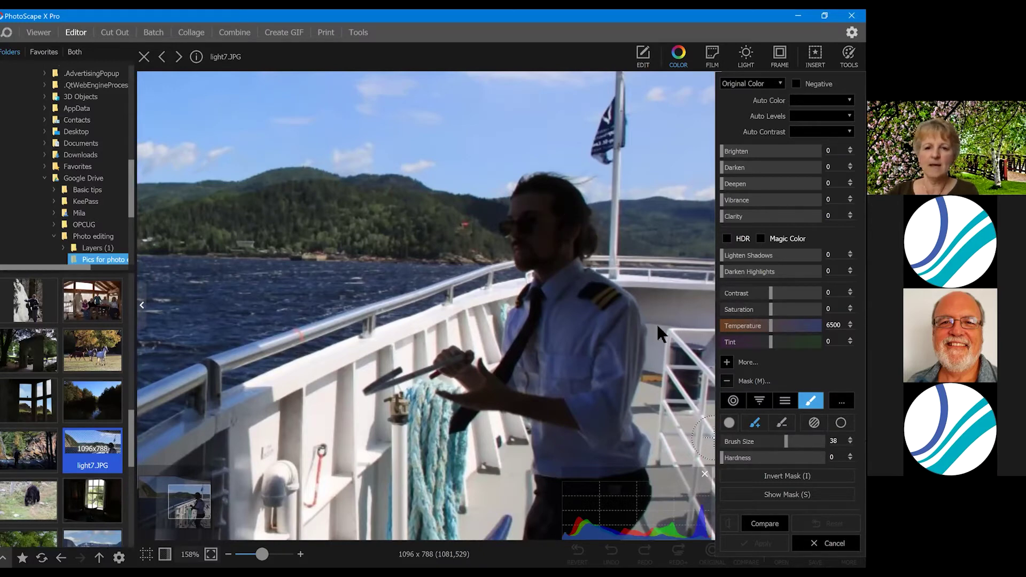
pyautogui.press('[')
pyautogui.moveTo(562, 231)
pyautogui.mouseDown()
pyautogui.moveTo(537, 214)
pyautogui.moveTo(523, 257)
pyautogui.moveTo(533, 236)
pyautogui.moveTo(574, 235)
pyautogui.moveTo(553, 198)
pyautogui.moveTo(542, 208)
pyautogui.moveTo(515, 202)
pyautogui.moveTo(527, 193)
pyautogui.mouseUp()
pyautogui.moveTo(453, 357)
pyautogui.mouseDown()
pyautogui.moveTo(483, 393)
pyautogui.moveTo(461, 410)
pyautogui.moveTo(499, 399)
pyautogui.moveTo(549, 414)
pyautogui.moveTo(516, 402)
pyautogui.mouseUp()
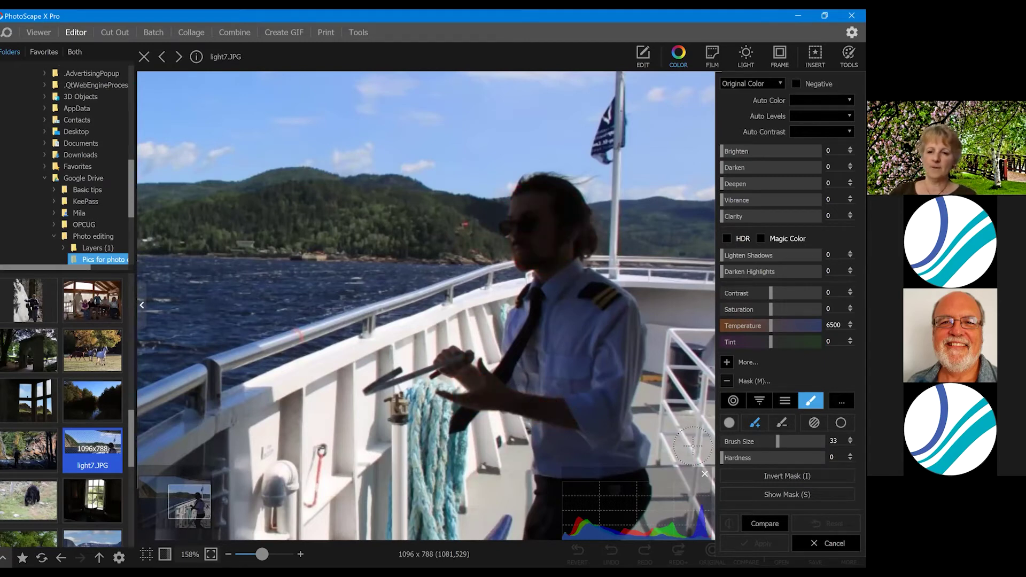
pyautogui.press('s')
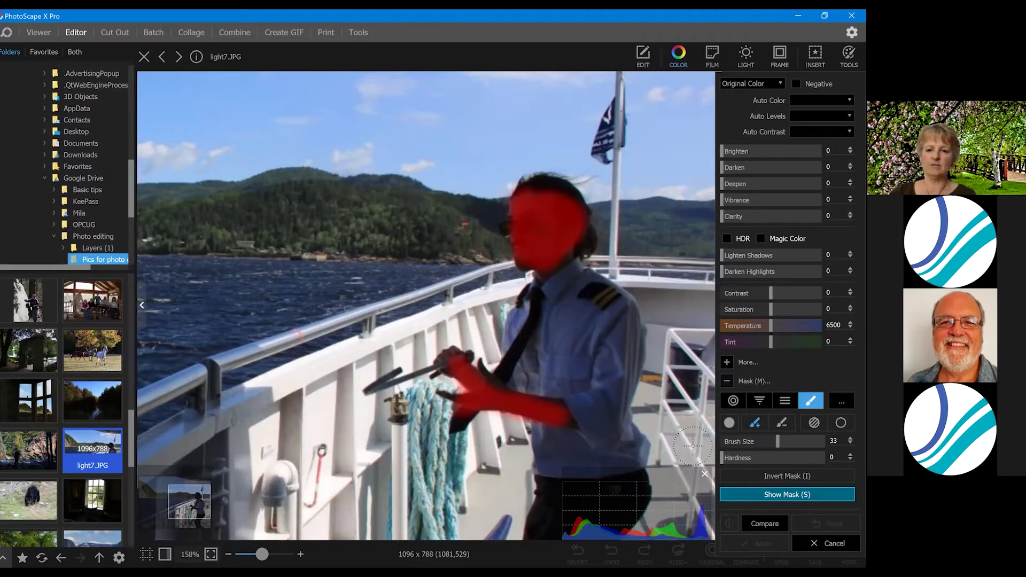
pyautogui.press('s')
pyautogui.press('s')
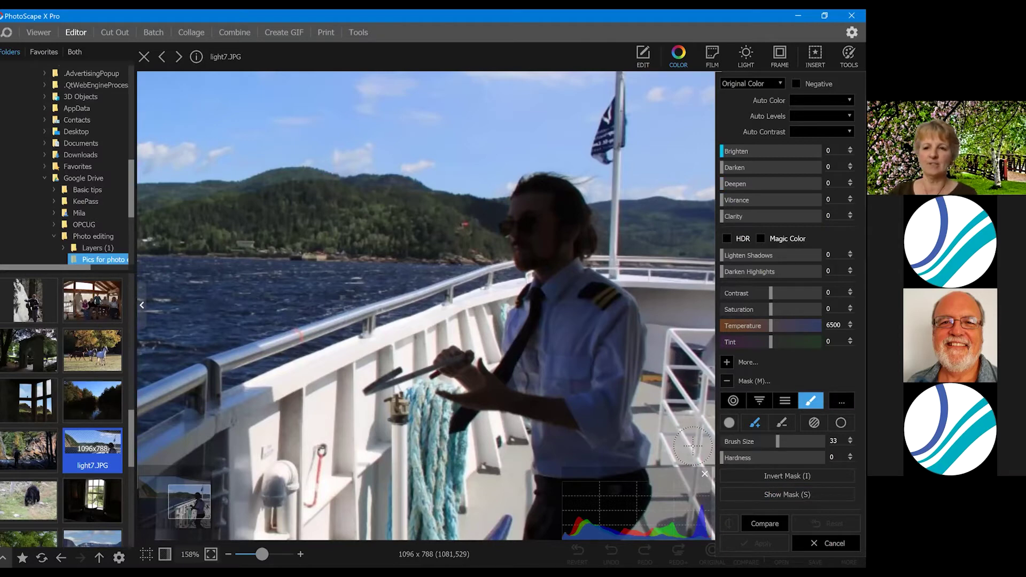
# Set Brighten to 100 on the masked face and arm and compare it with the original.
pyautogui.moveTo(722, 151); pyautogui.dragTo(820, 151)
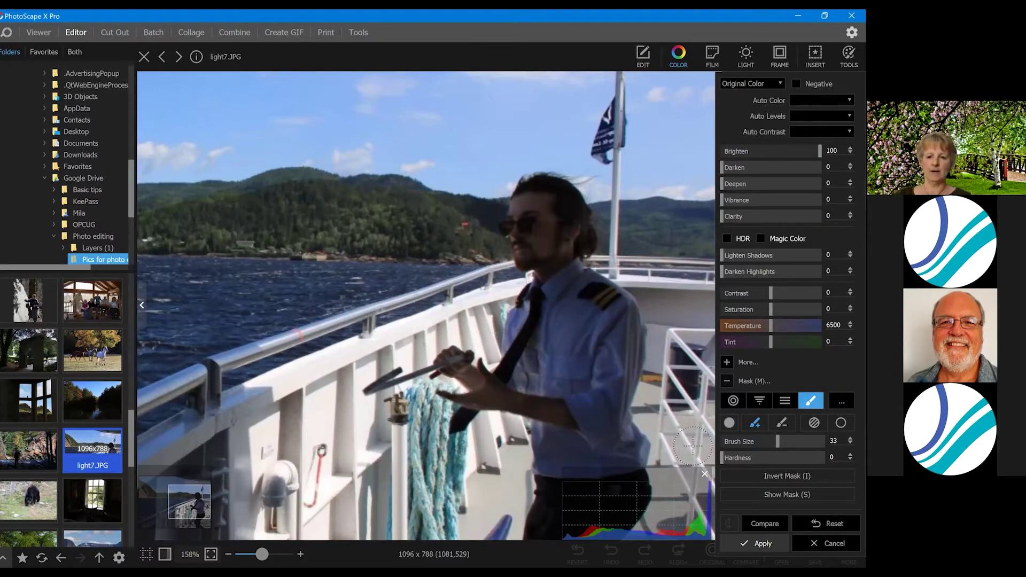
pyautogui.click(764, 523)
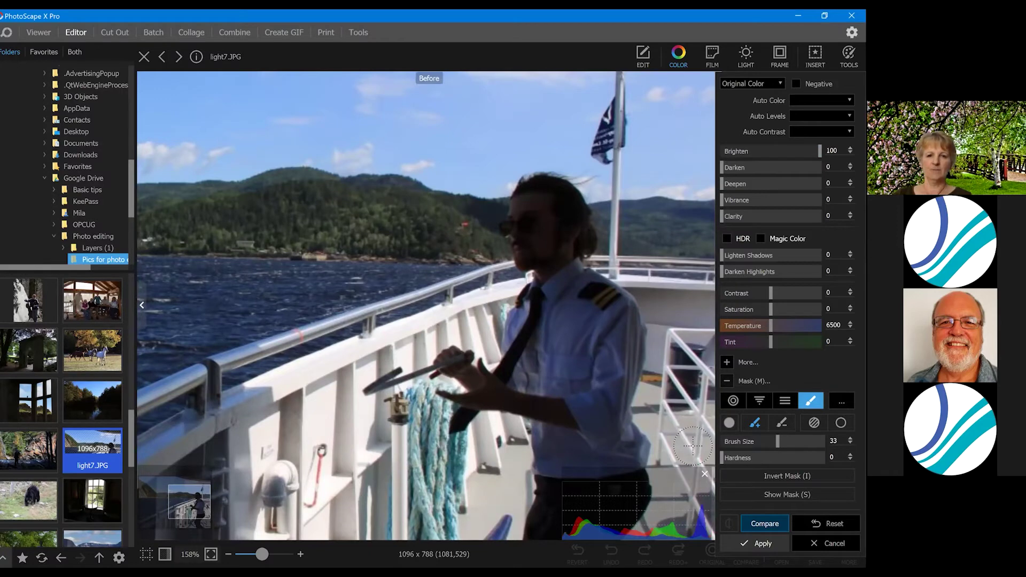
pyautogui.click(764, 524)
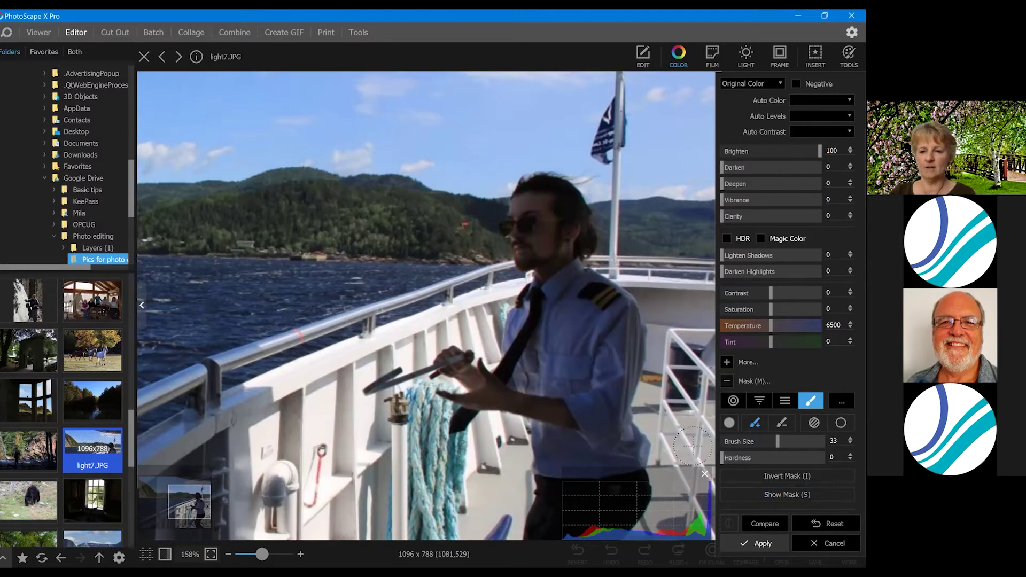
# Copy the mask from its options menu and close the colour adjustments.
pyautogui.click(841, 401)
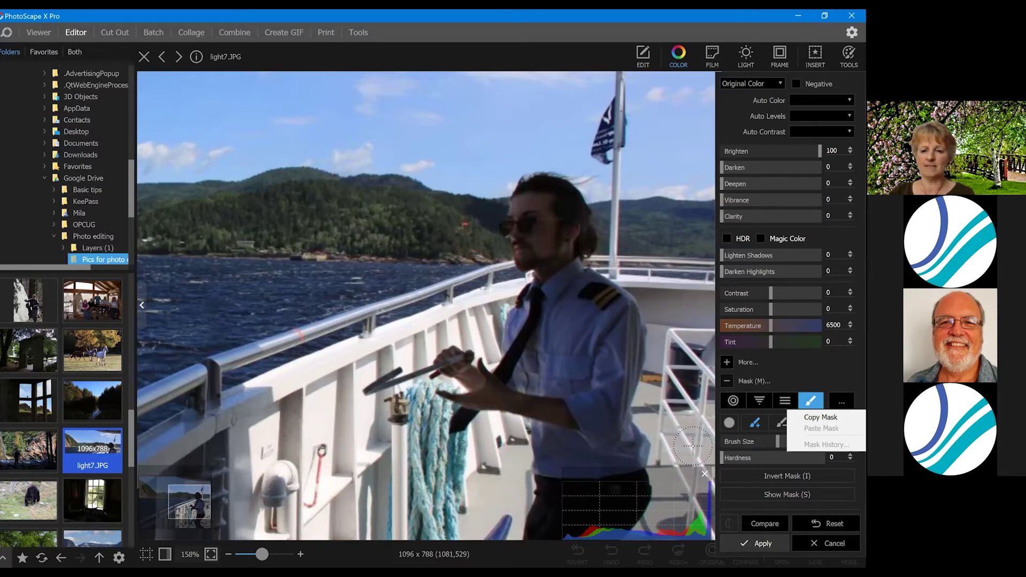
pyautogui.press('Escape')
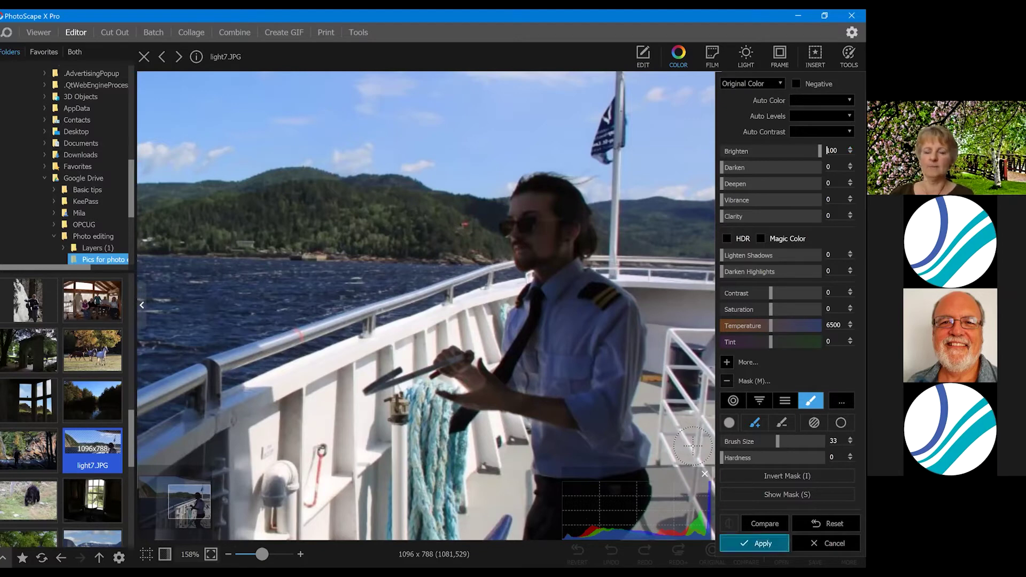
pyautogui.click(683, 60)
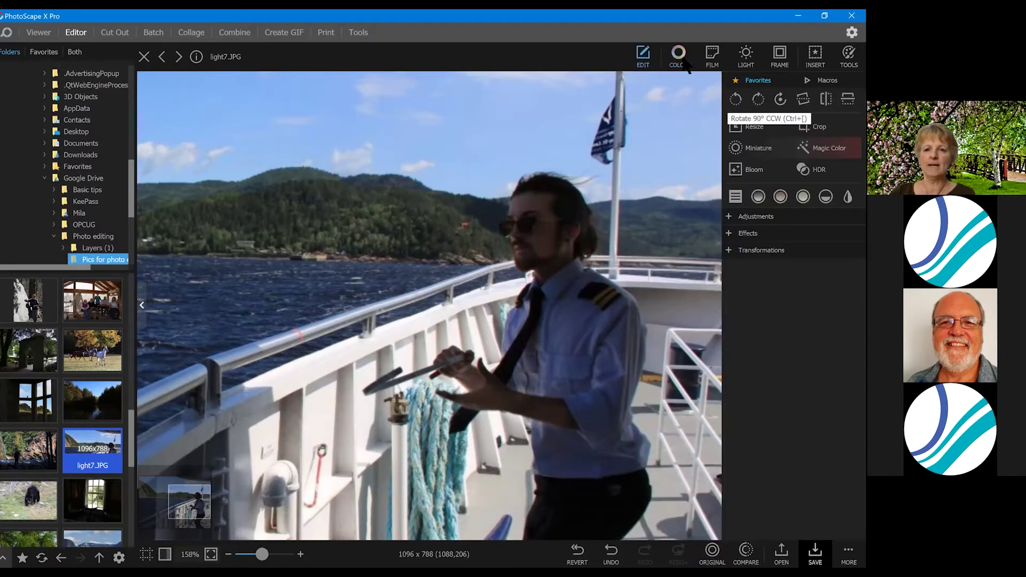
# Paste the copied face-and-hands mask into the colour adjustments and show its red overlay.
pyautogui.click(678, 56)
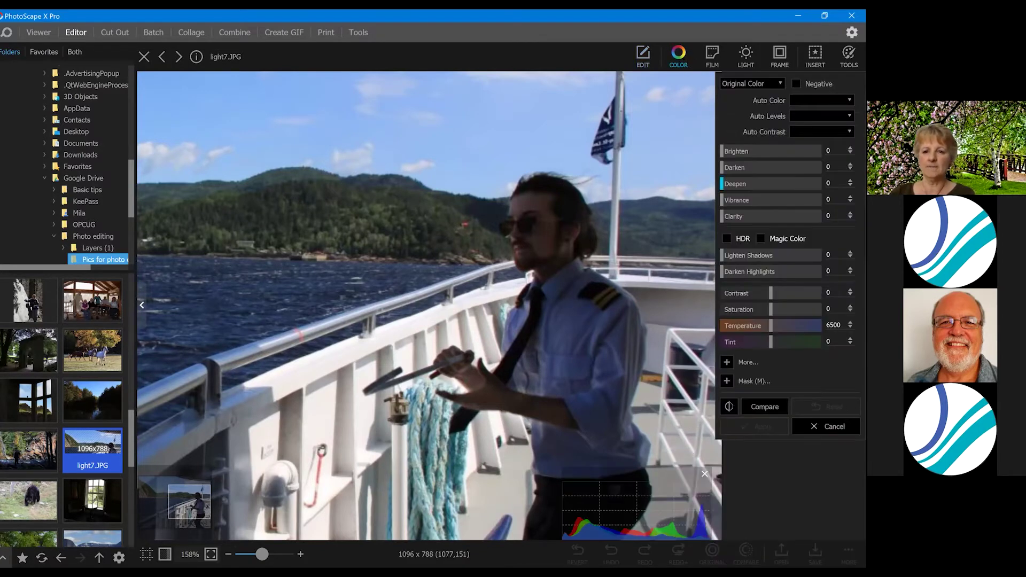
pyautogui.click(727, 380)
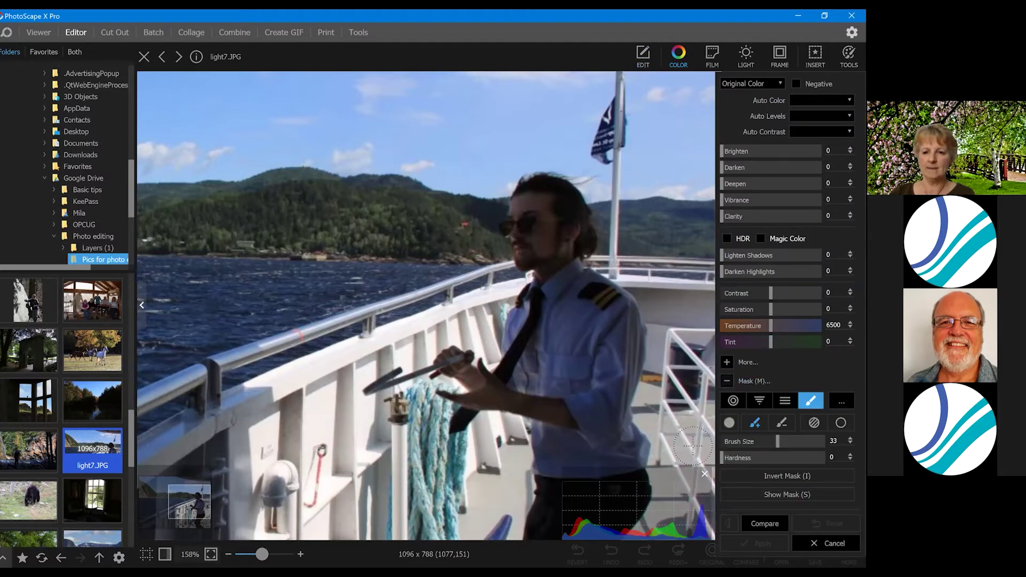
pyautogui.click(841, 400)
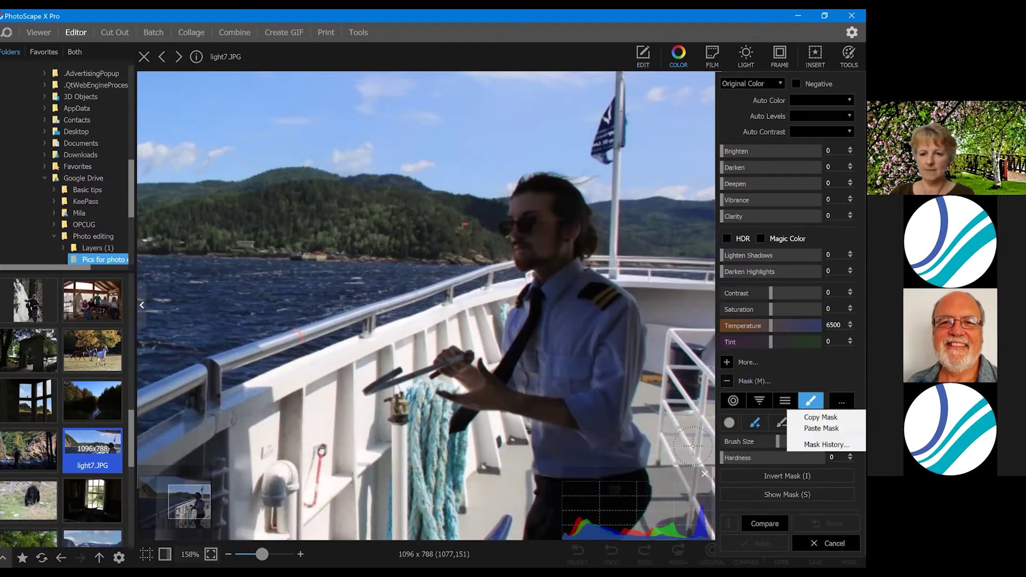
pyautogui.click(821, 428)
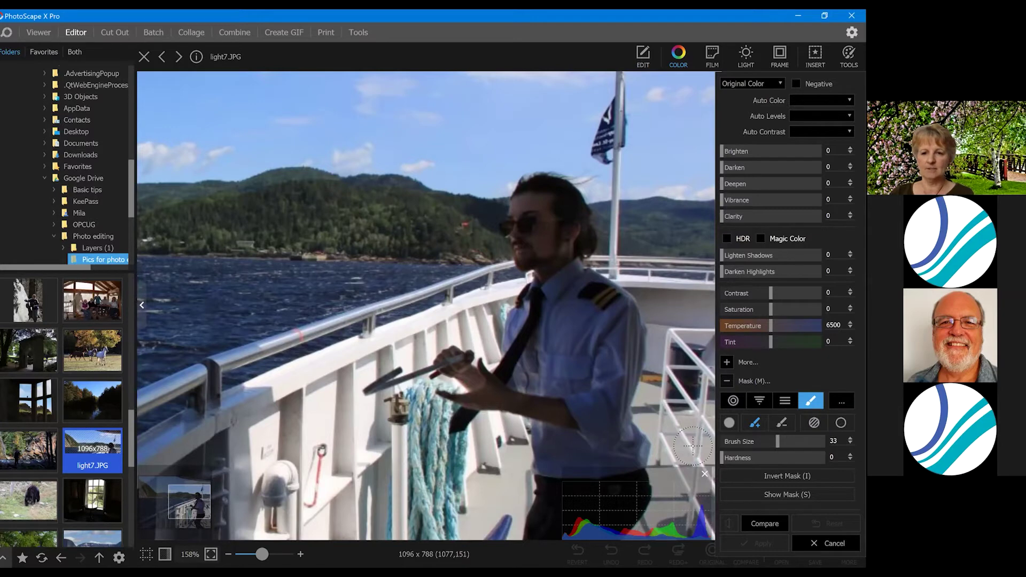
pyautogui.press('s')
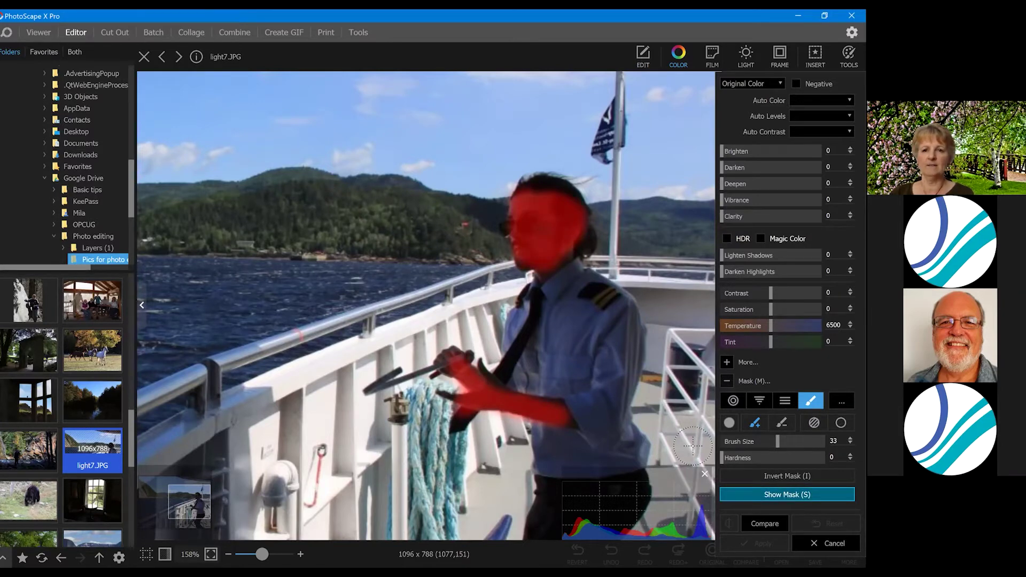
# Set Brighten to 80 on the masked area, compare with the original, and apply it.
pyautogui.moveTo(722, 151); pyautogui.dragTo(800, 152)
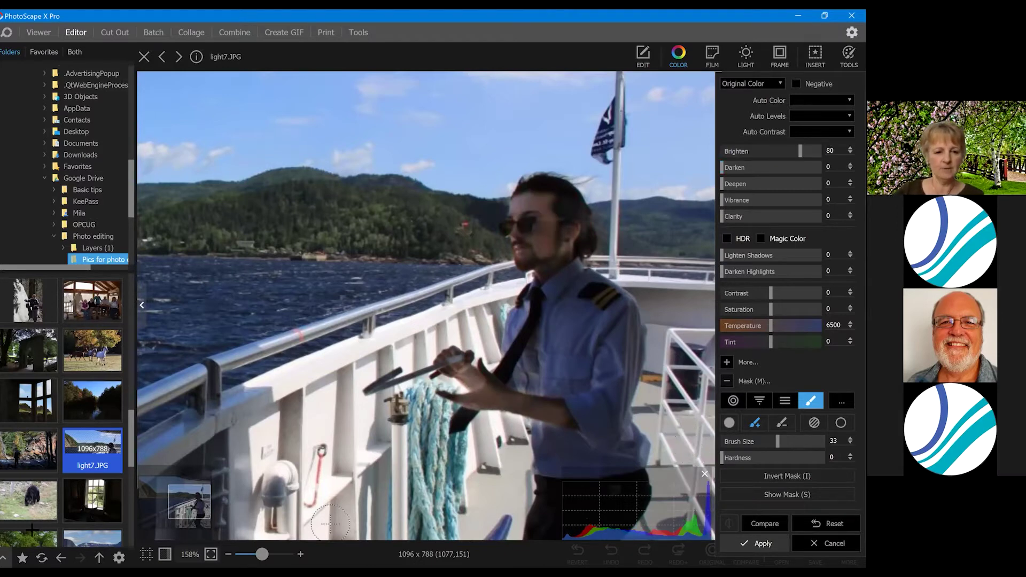
pyautogui.click(210, 555)
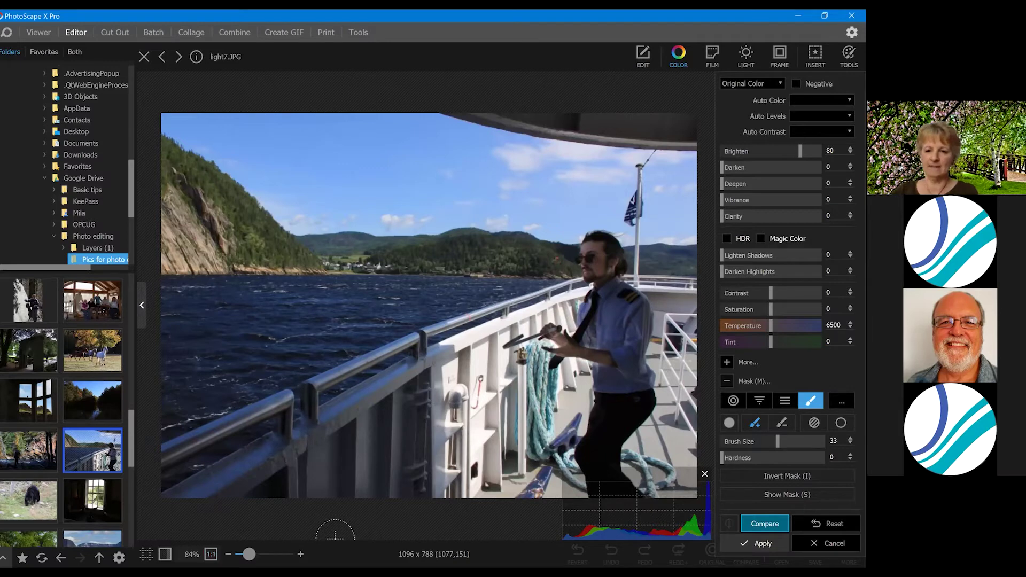
pyautogui.click(765, 524)
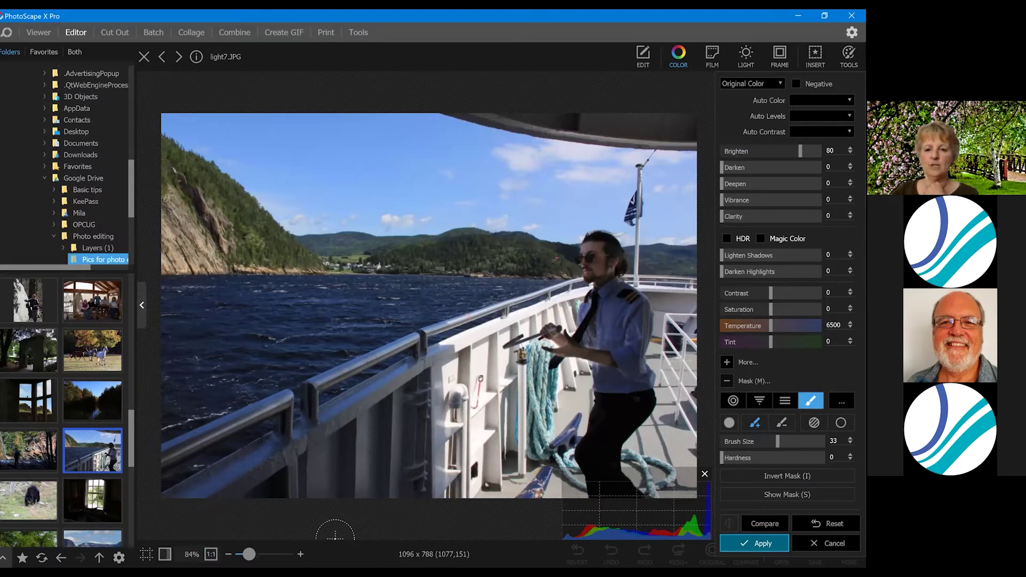
pyautogui.click(754, 543)
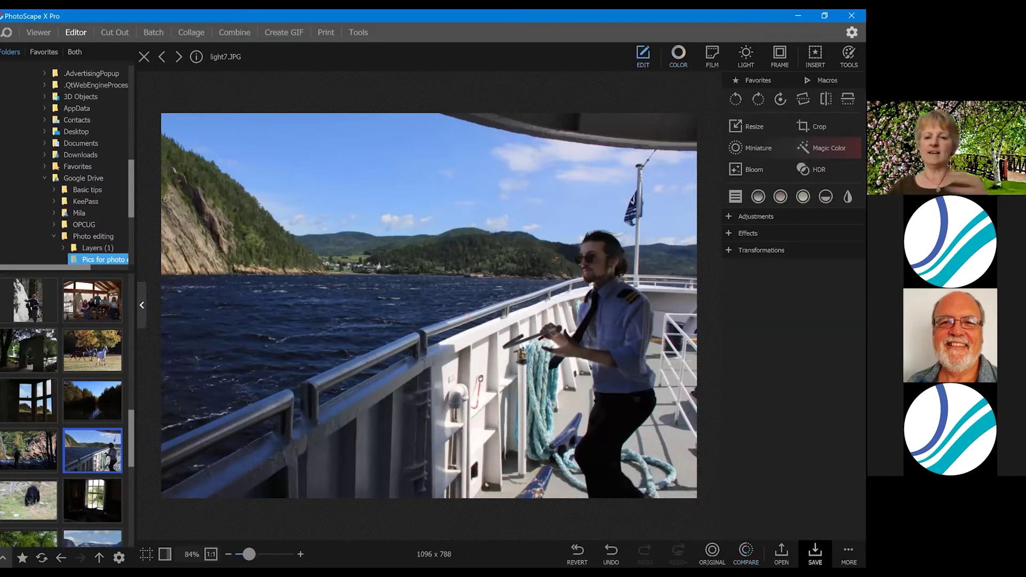
# Compare the edited boat photo with the original and close the save options without saving.
pyautogui.click(712, 555)
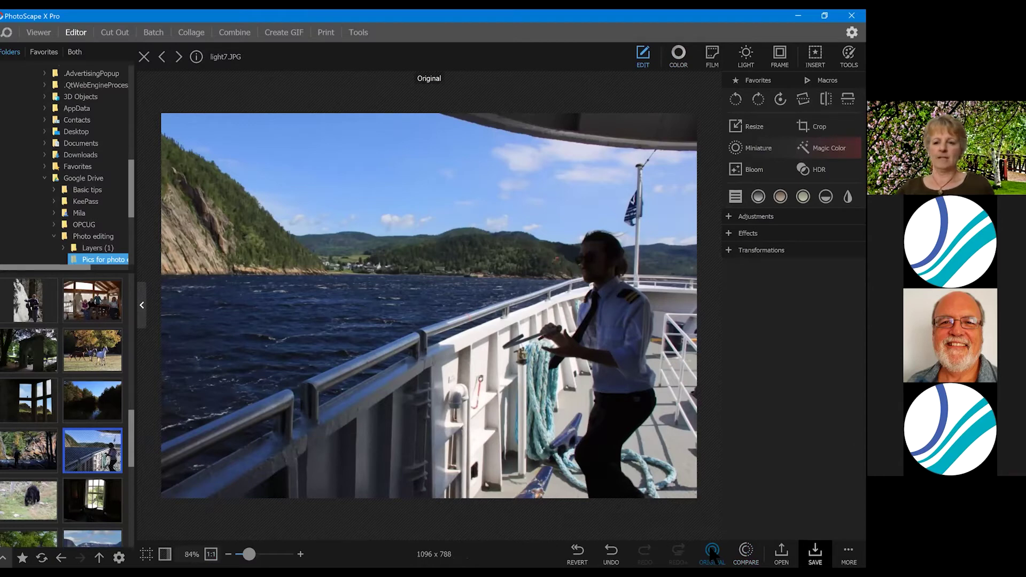
pyautogui.click(712, 556)
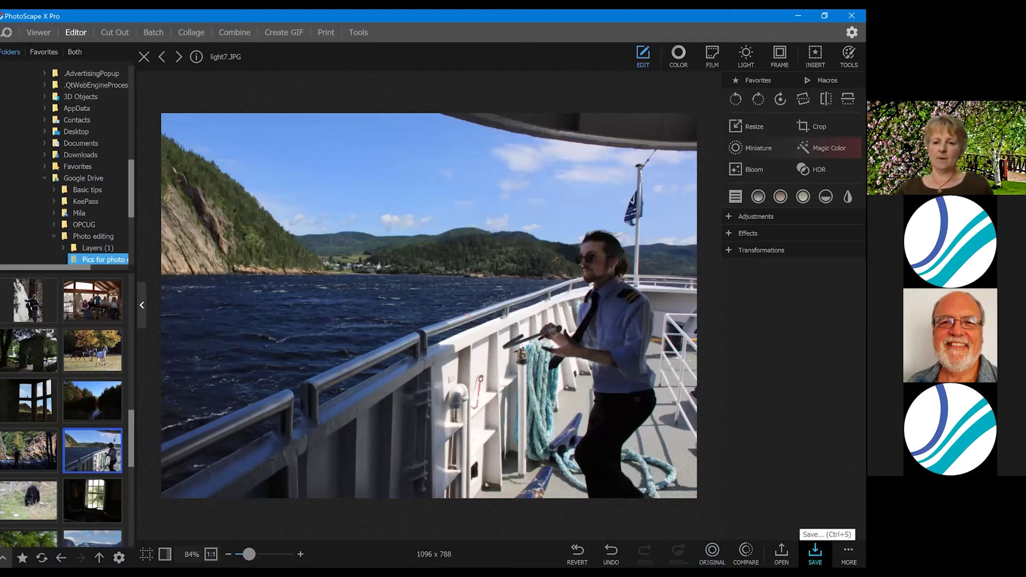
pyautogui.click(815, 551)
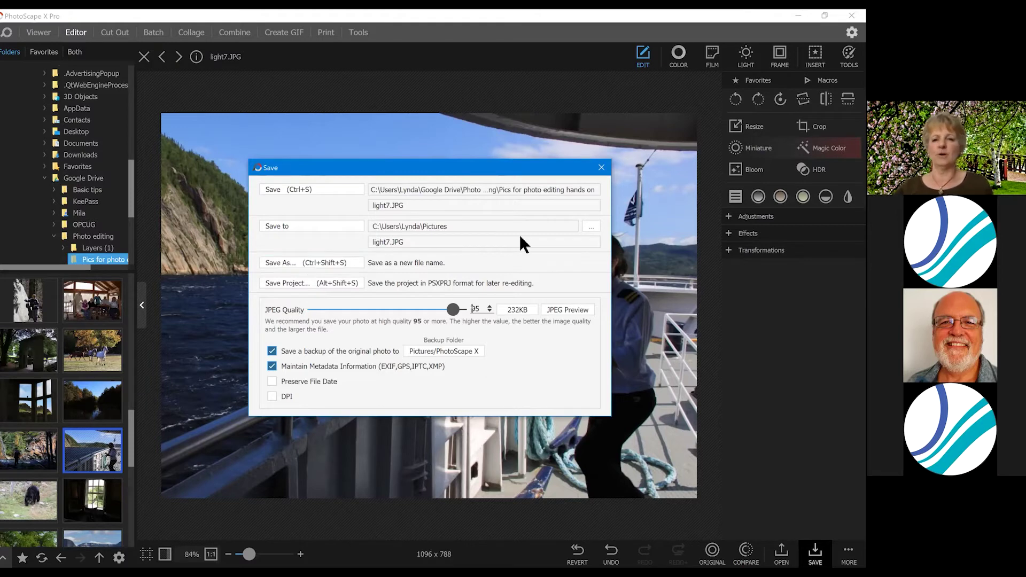
pyautogui.click(601, 169)
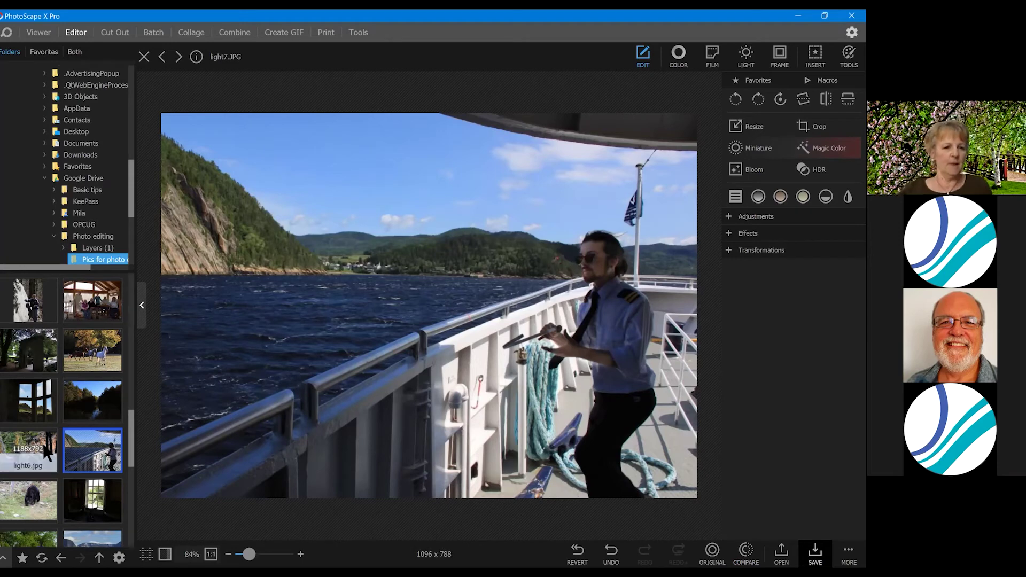
# Switch to B&Wmask2.JPG from the thumbnails, declining to save the boat photo.
pyautogui.scroll(5, 44, 413)
pyautogui.scroll(5, 43, 413)
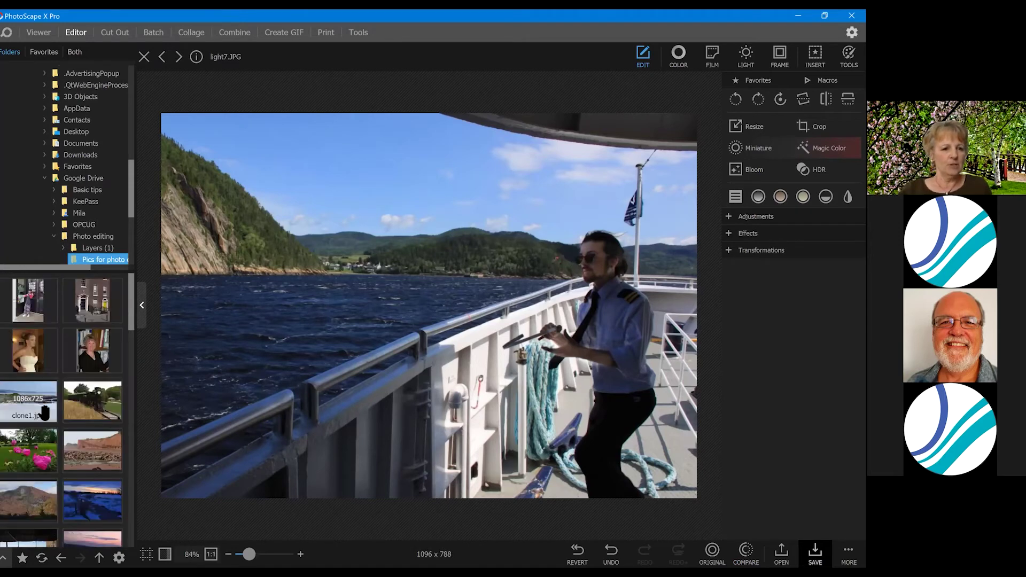
pyautogui.click(417, 303)
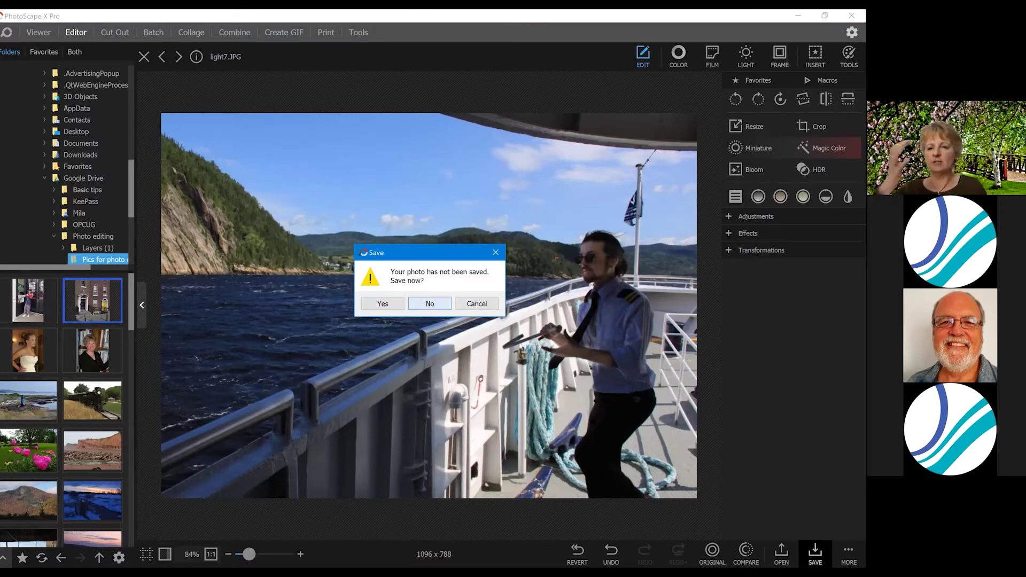
pyautogui.press('Return')
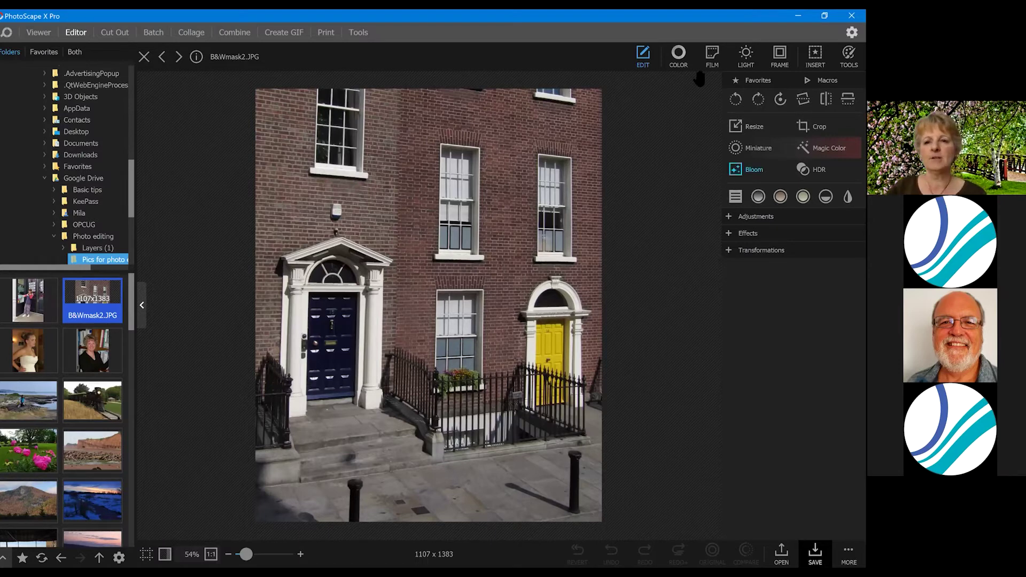
# On B&Wmask2.JPG, try Saturation at -100, reset it to 0, and bring up the size-33 mask brush.
pyautogui.click(678, 54)
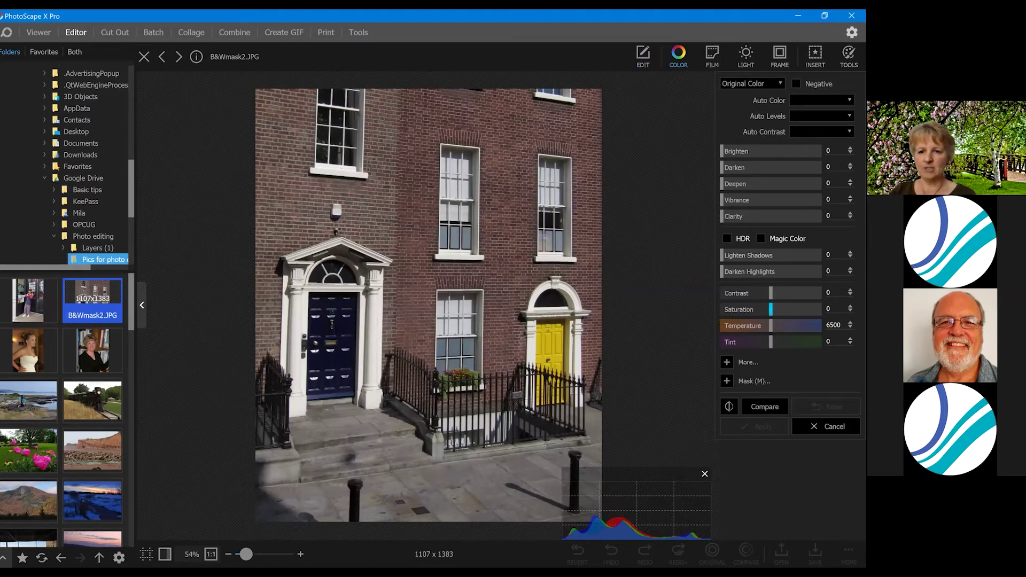
pyautogui.moveTo(770, 309); pyautogui.dragTo(715, 311)
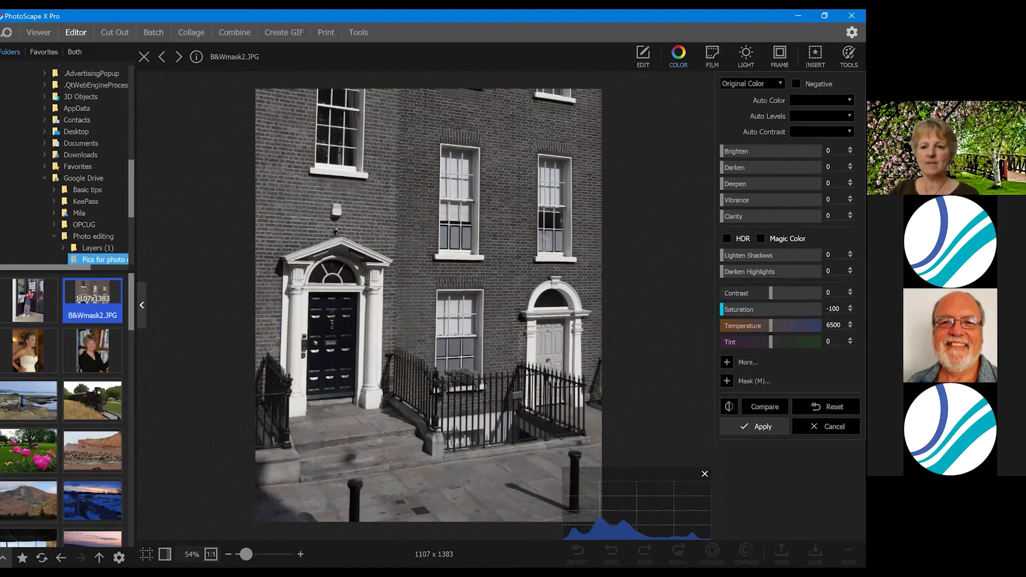
pyautogui.doubleClick(723, 310)
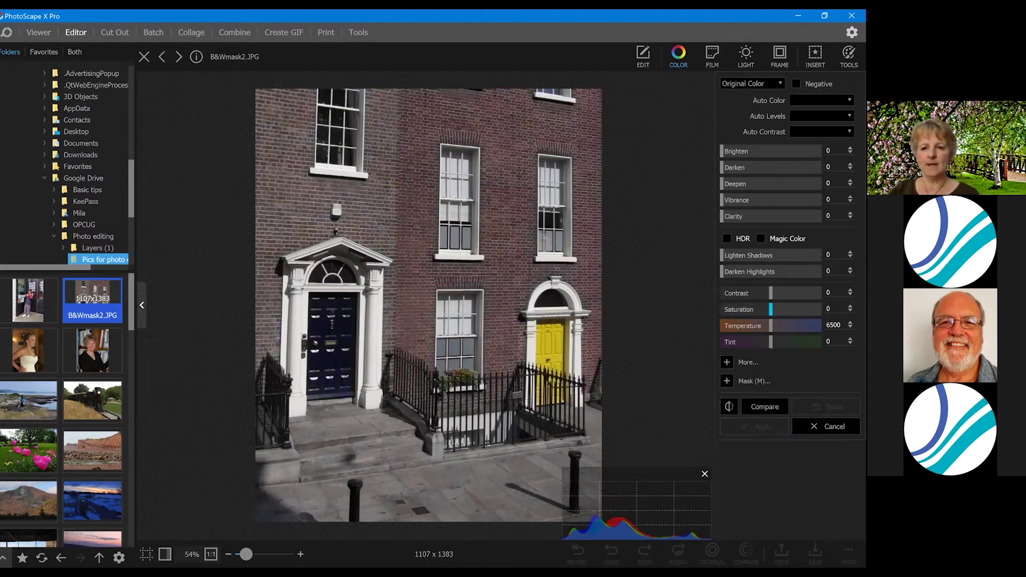
pyautogui.click(726, 380)
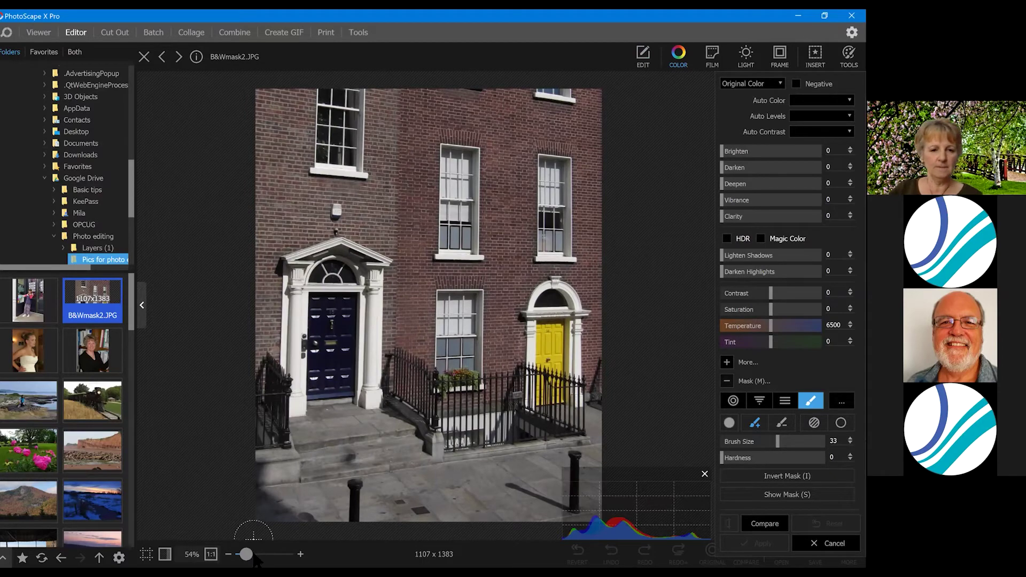
# Zoom in, paint the mask over the blue and yellow doors, and set Saturation to -100.
pyautogui.click(211, 554)
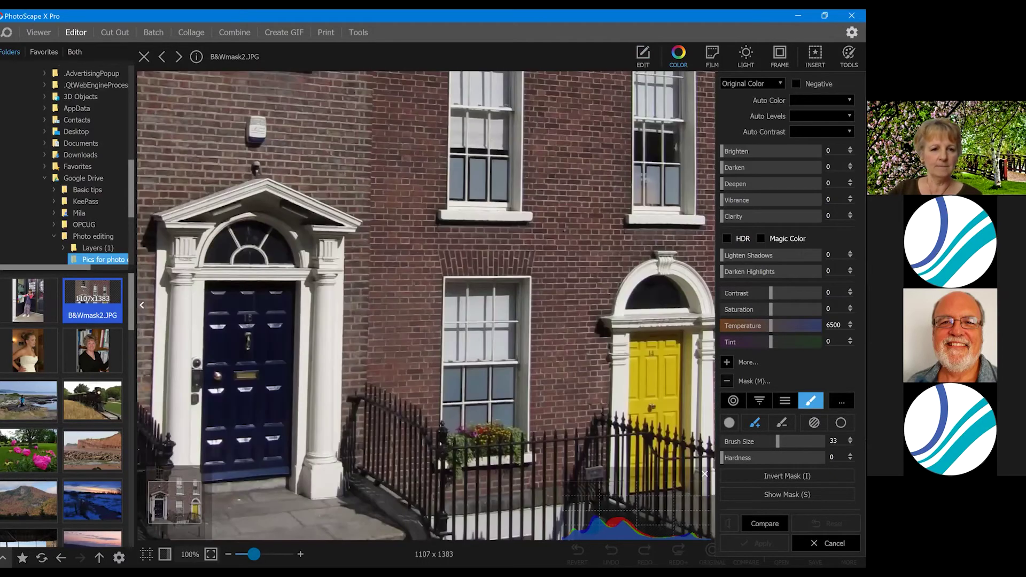
pyautogui.click(300, 554)
pyautogui.moveTo(234, 355)
pyautogui.mouseDown()
pyautogui.moveTo(226, 302)
pyautogui.moveTo(186, 320)
pyautogui.moveTo(185, 470)
pyautogui.moveTo(235, 483)
pyautogui.moveTo(273, 478)
pyautogui.moveTo(286, 408)
pyautogui.moveTo(282, 297)
pyautogui.moveTo(266, 285)
pyautogui.moveTo(216, 342)
pyautogui.moveTo(203, 403)
pyautogui.moveTo(240, 473)
pyautogui.moveTo(264, 320)
pyautogui.moveTo(243, 442)
pyautogui.moveTo(216, 400)
pyautogui.moveTo(225, 454)
pyautogui.mouseUp()
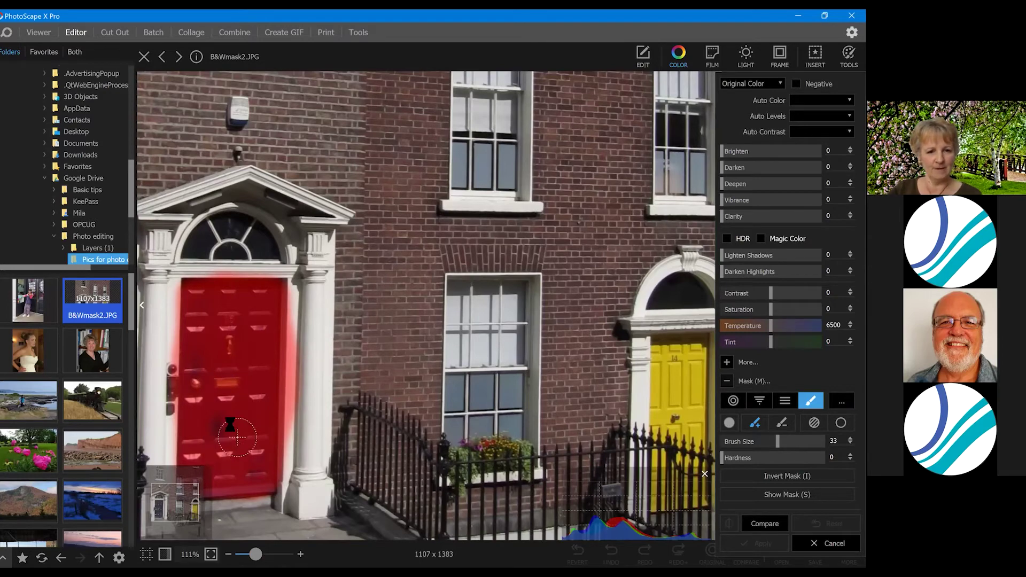
pyautogui.moveTo(205, 494); pyautogui.dragTo(228, 498)
pyautogui.moveTo(232, 511); pyautogui.dragTo(232, 524)
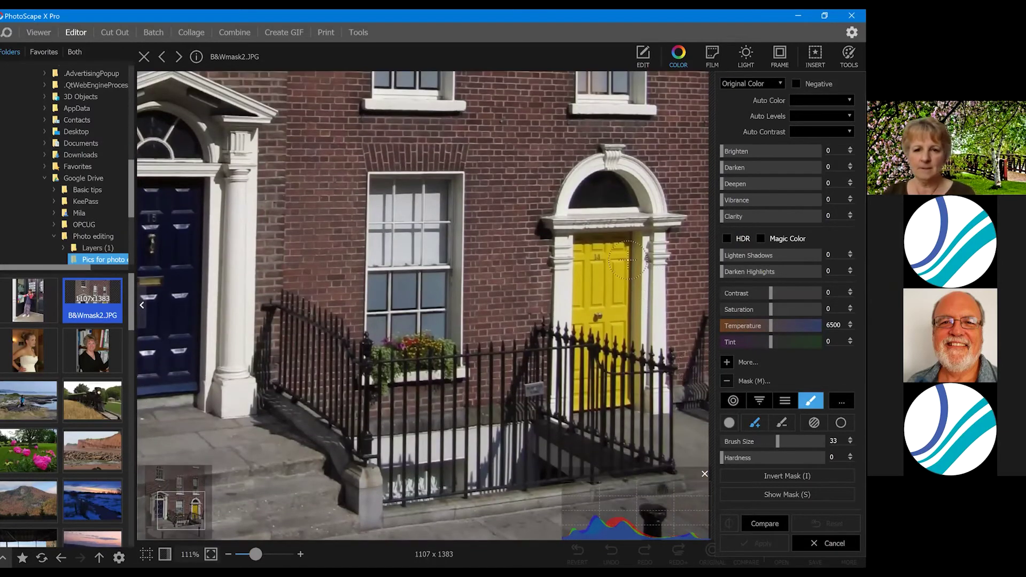
pyautogui.moveTo(596, 227)
pyautogui.mouseDown()
pyautogui.moveTo(575, 251)
pyautogui.moveTo(576, 403)
pyautogui.moveTo(638, 400)
pyautogui.moveTo(643, 331)
pyautogui.moveTo(630, 240)
pyautogui.moveTo(573, 336)
pyautogui.moveTo(577, 400)
pyautogui.moveTo(606, 384)
pyautogui.moveTo(620, 320)
pyautogui.moveTo(614, 385)
pyautogui.moveTo(586, 398)
pyautogui.moveTo(594, 386)
pyautogui.moveTo(585, 371)
pyautogui.mouseUp()
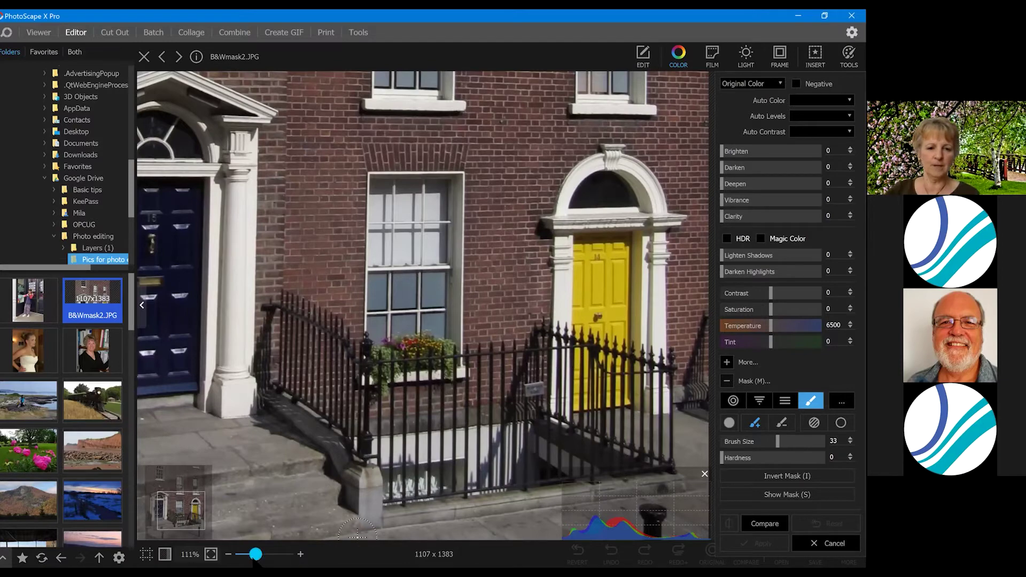
pyautogui.moveTo(256, 554); pyautogui.dragTo(250, 554)
pyautogui.moveTo(770, 309); pyautogui.dragTo(712, 306)
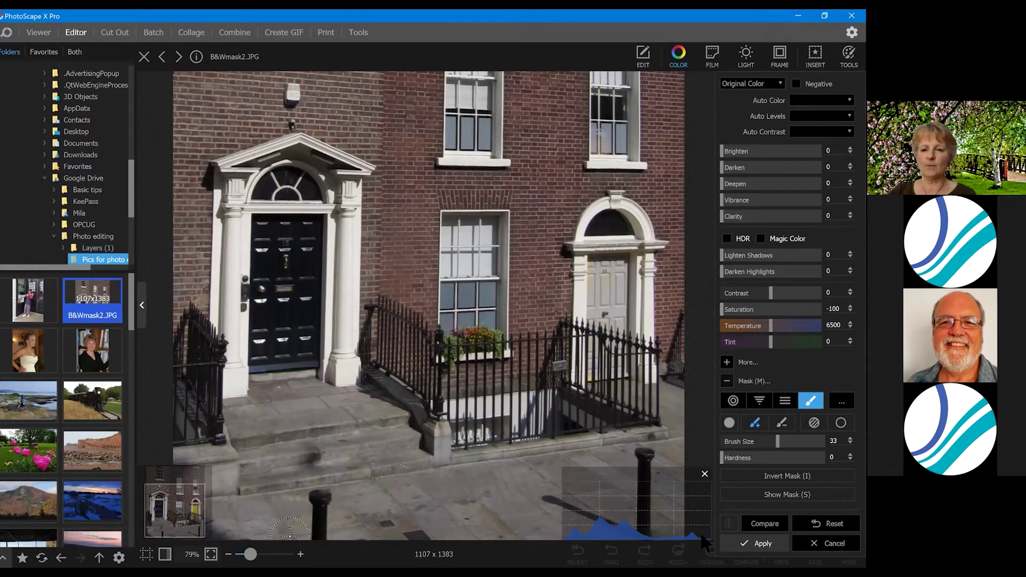
# Invert the mask so the brickwork turns grey while only the blue and yellow doors keep colour.
pyautogui.click(211, 554)
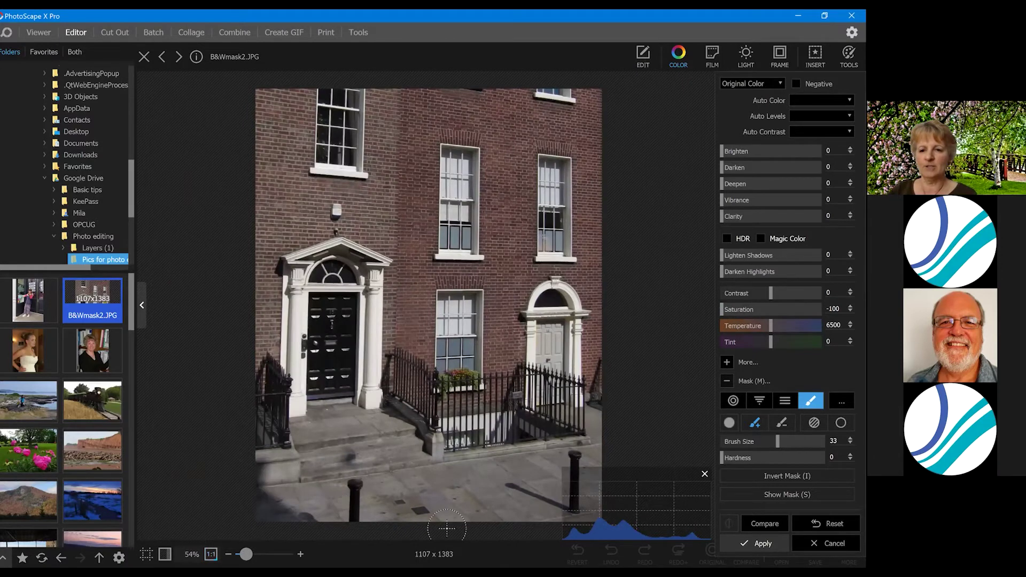
pyautogui.press('i')
pyautogui.click(787, 476)
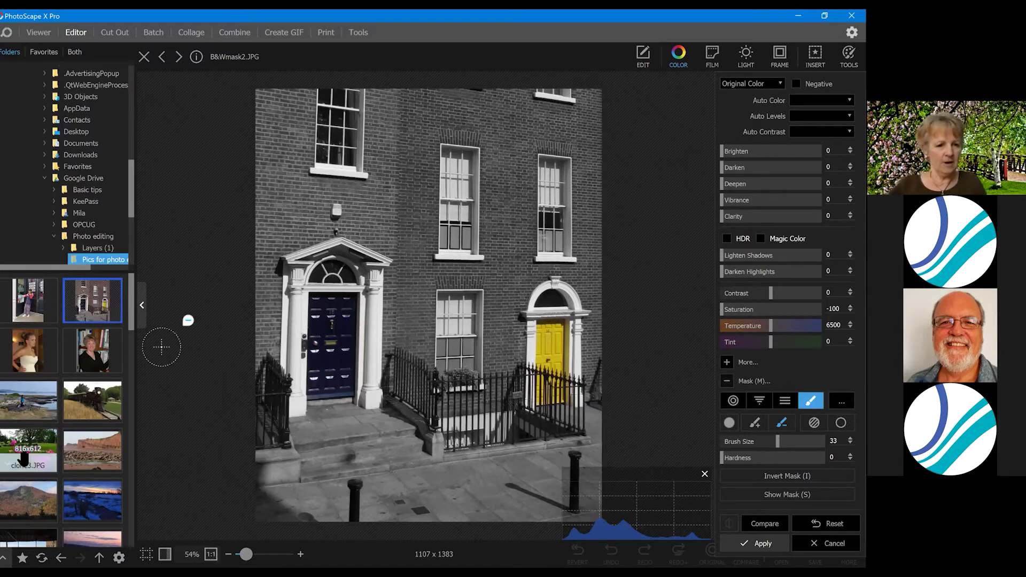
pyautogui.scroll(-1, 27, 449)
pyautogui.scroll(-5, 27, 449)
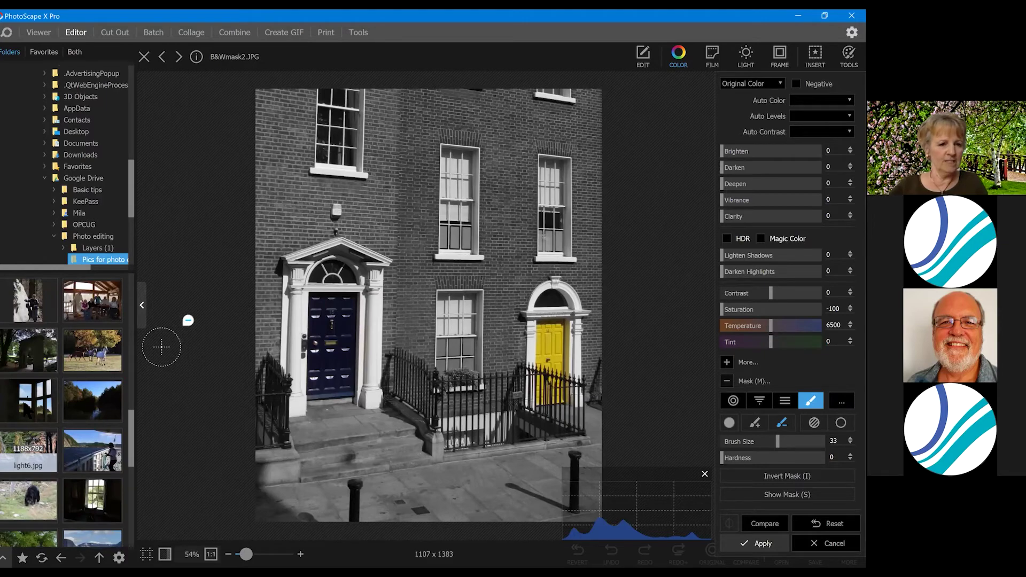
pyautogui.scroll(-5, 32, 347)
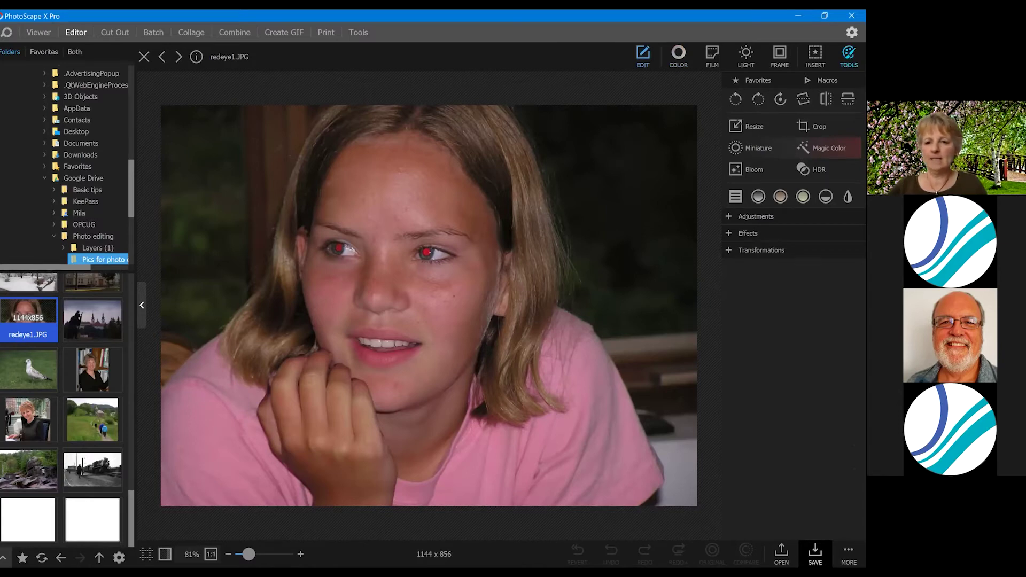
# Fix red eye in both of the girl's pupils in redeye1.JPG using brush size 18.
pyautogui.click(848, 57)
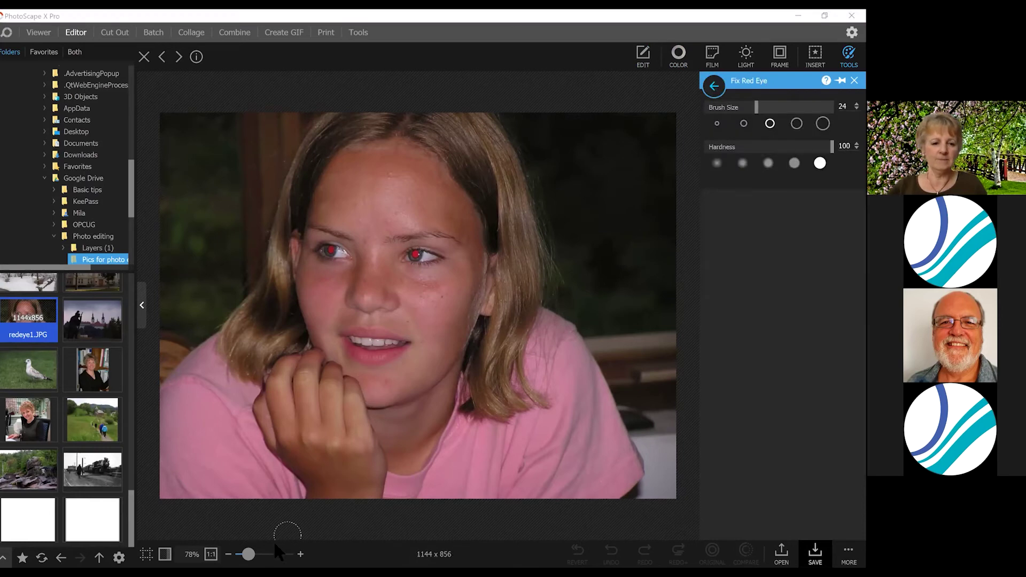
pyautogui.moveTo(249, 554); pyautogui.dragTo(256, 554)
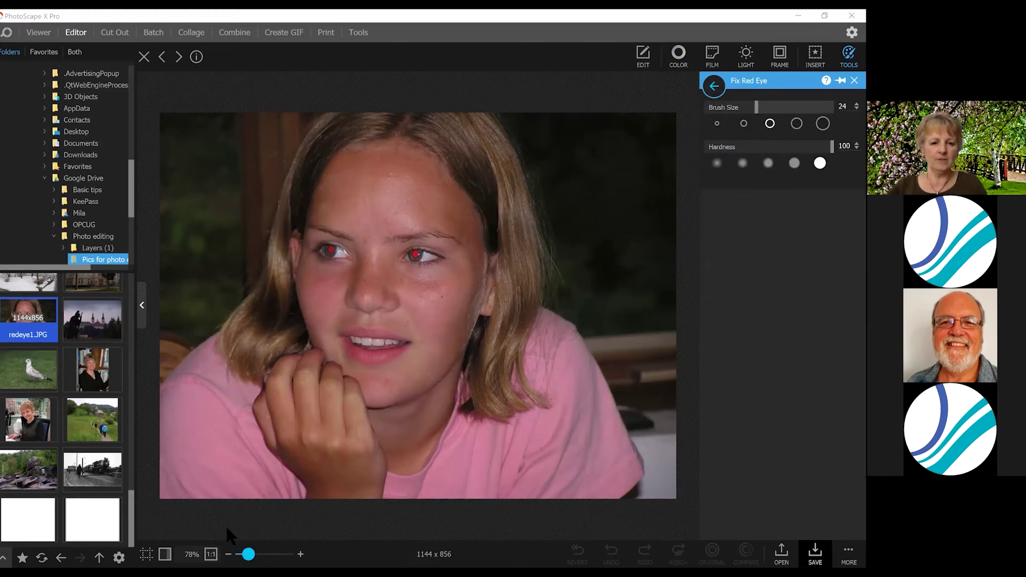
pyautogui.moveTo(169, 503); pyautogui.dragTo(166, 490)
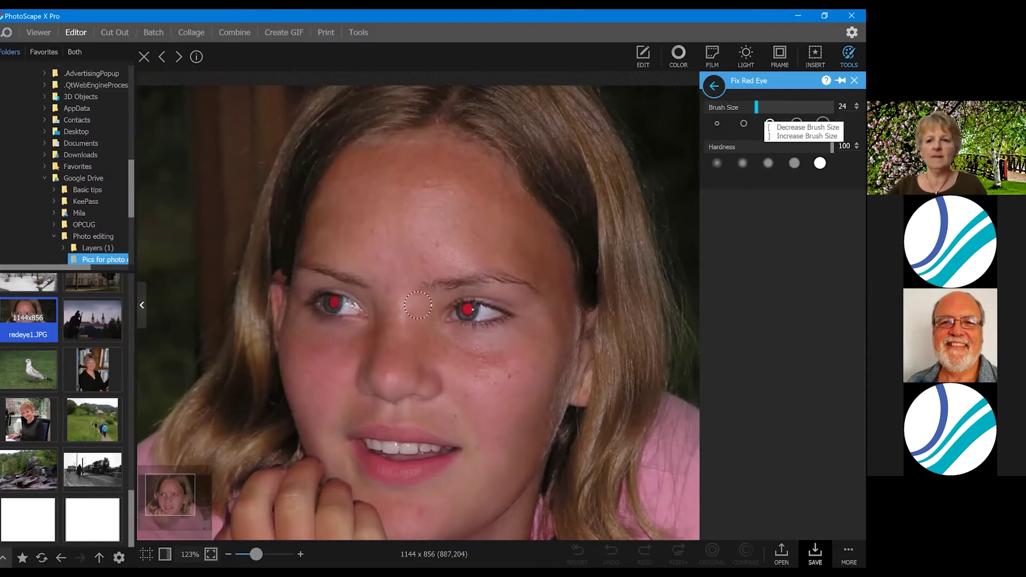
pyautogui.press('[')
pyautogui.press('[')
pyautogui.press('[')
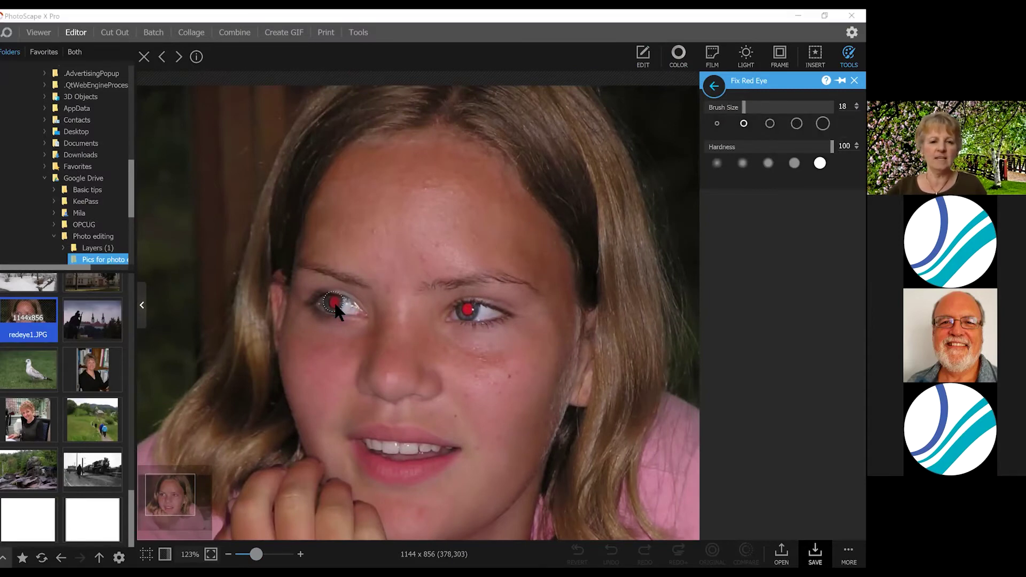
pyautogui.click(333, 303)
pyautogui.click(468, 310)
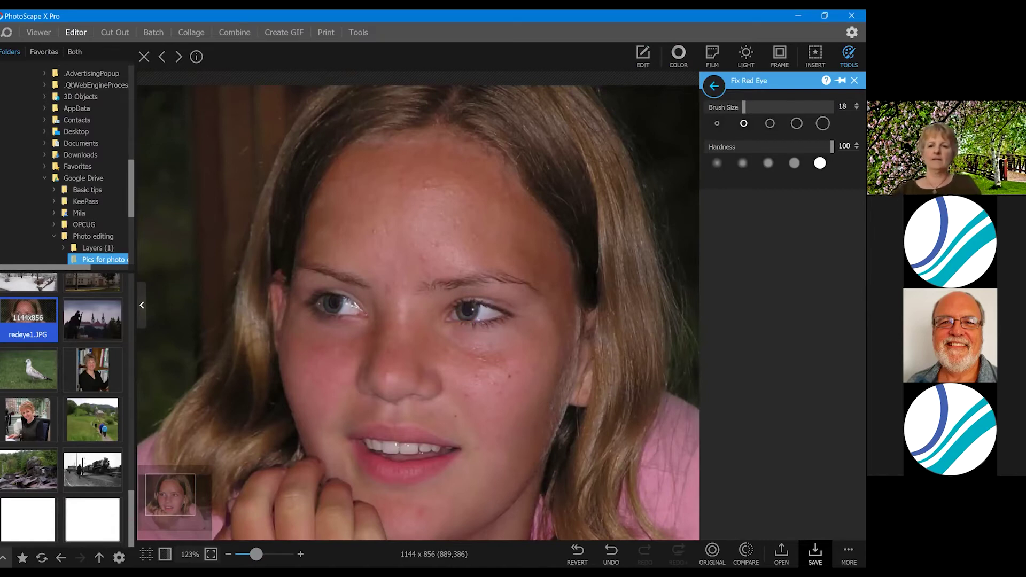
pyautogui.click(714, 88)
# Spot-heal the blemishes on the girl's cheek and forehead with brush size 18.
pyautogui.click(711, 279)
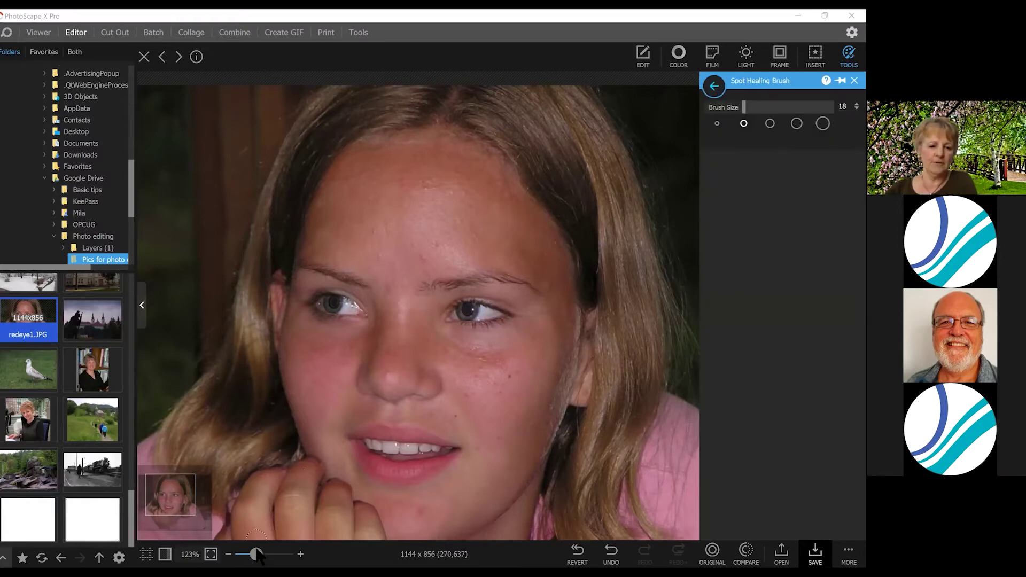
pyautogui.moveTo(255, 554); pyautogui.dragTo(270, 554)
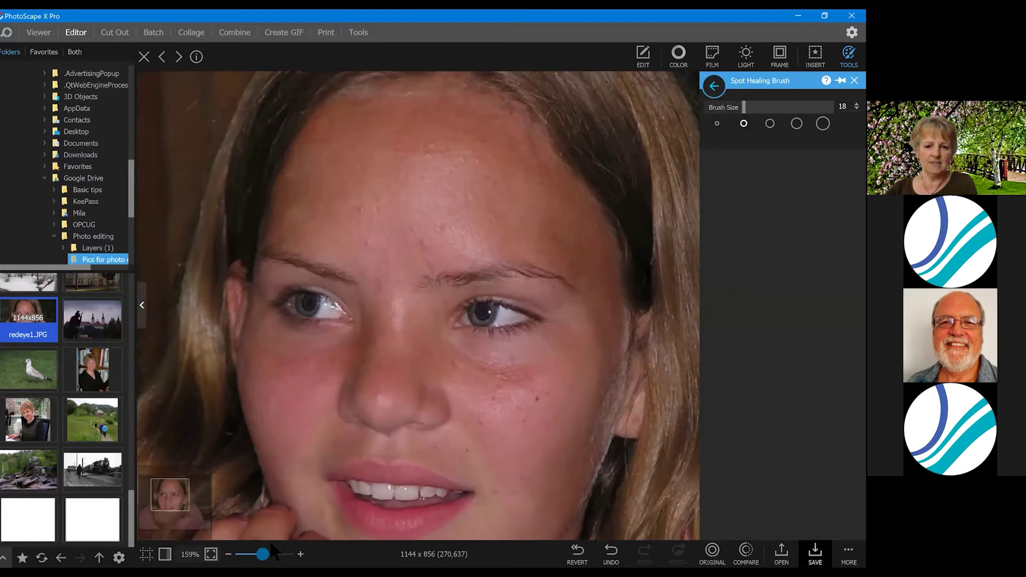
pyautogui.click(483, 420)
pyautogui.click(422, 242)
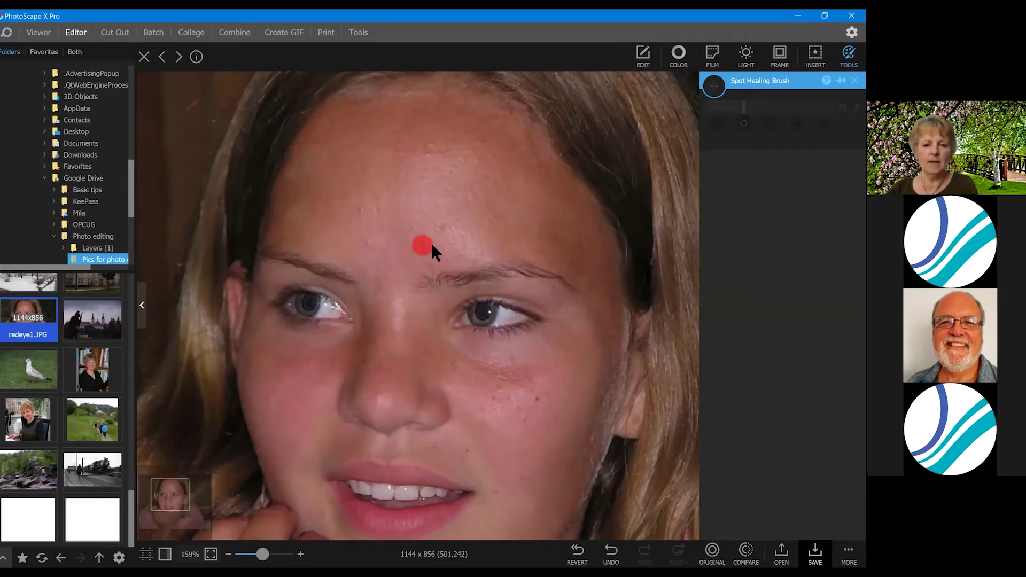
pyautogui.click(440, 224)
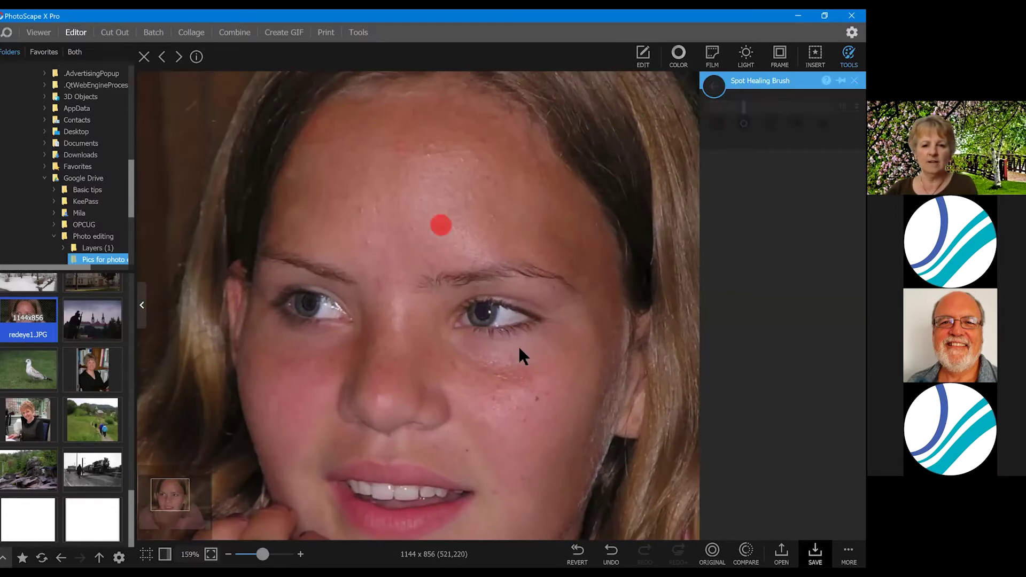
pyautogui.click(535, 400)
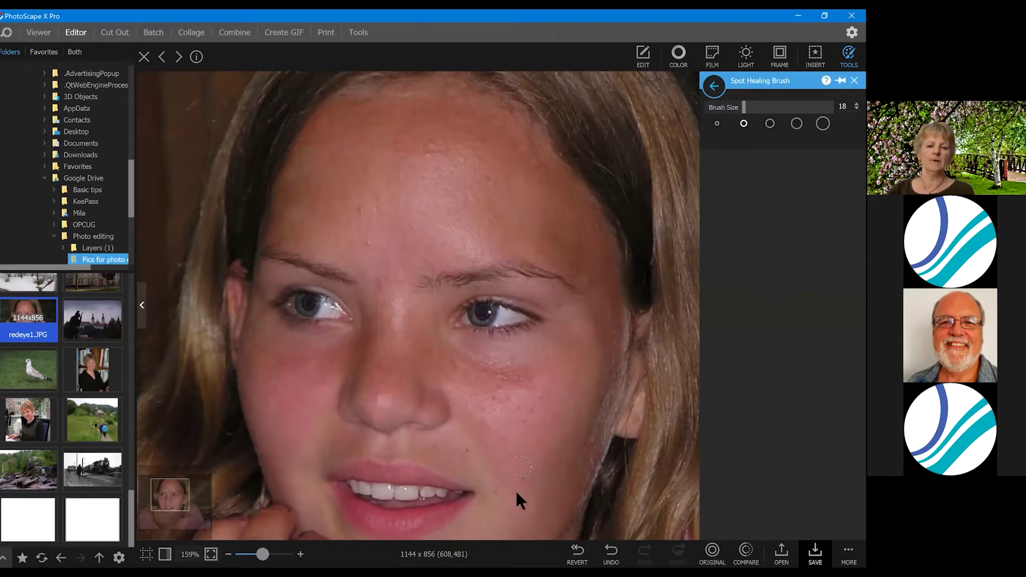
# Heal the remaining forehead and lower-cheek spots, then pick the hiking-path photo.
pyautogui.click(357, 211)
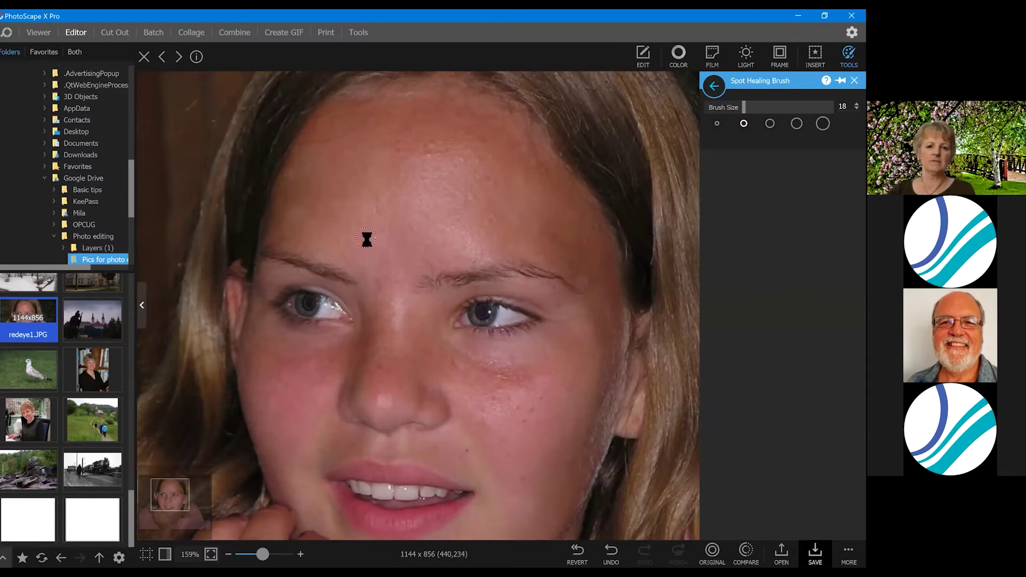
pyautogui.click(366, 237)
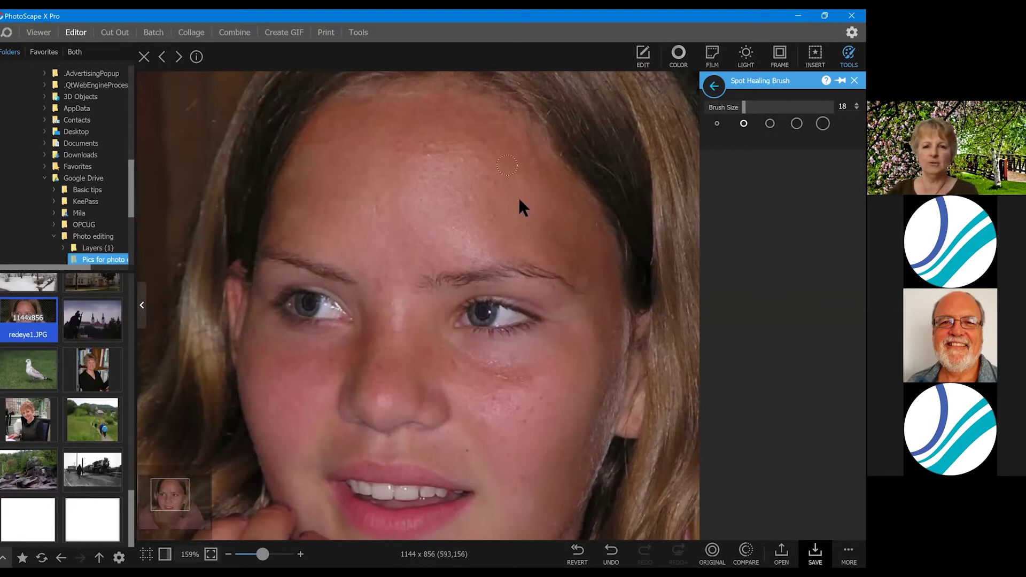
pyautogui.click(519, 421)
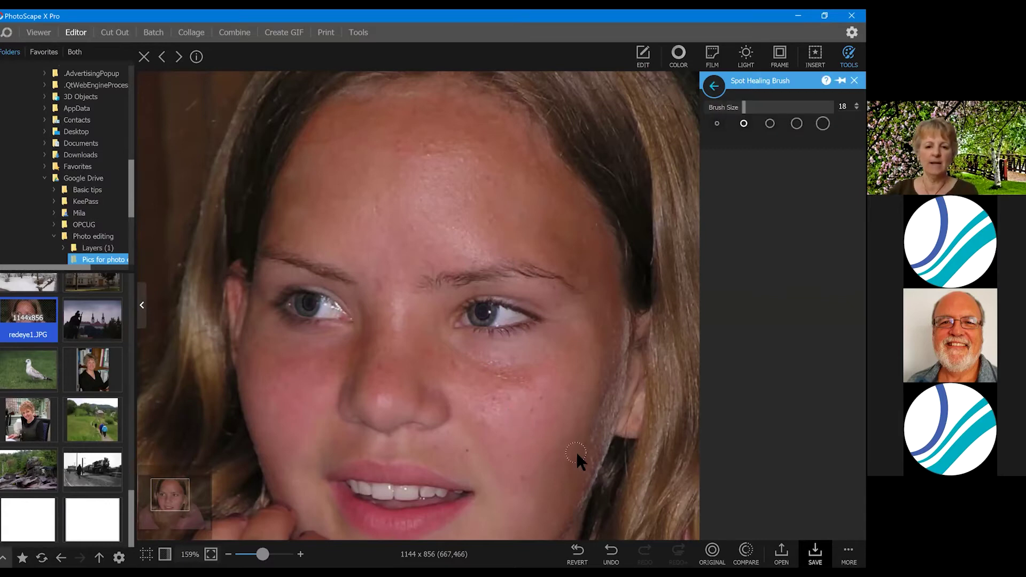
pyautogui.click(105, 427)
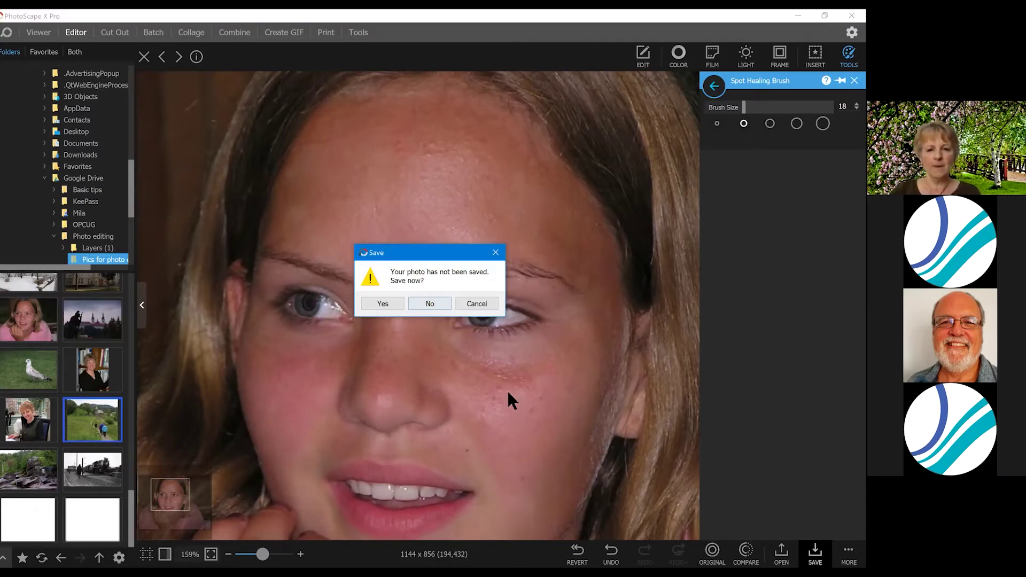
# Discard the portrait edits, view spotheal1.JPG at 1:1, and bring the sky and power line into view.
pyautogui.press('Return')
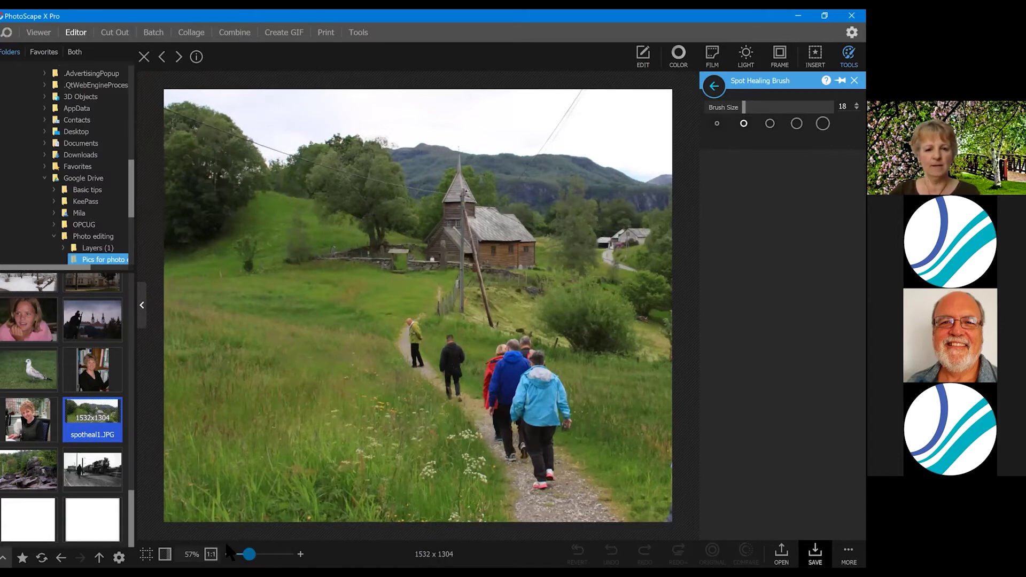
pyautogui.click(212, 554)
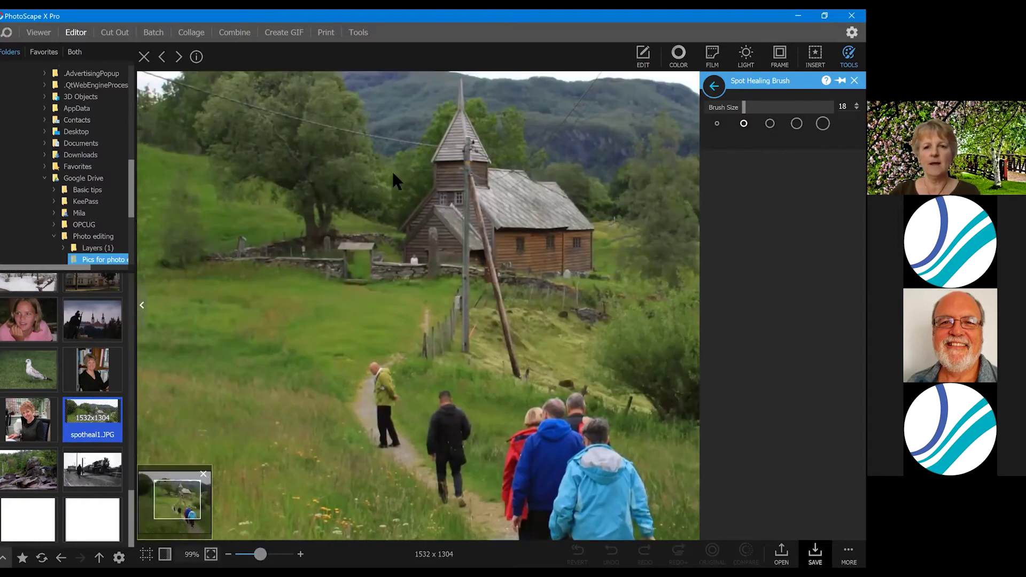
pyautogui.moveTo(392, 172); pyautogui.dragTo(469, 140)
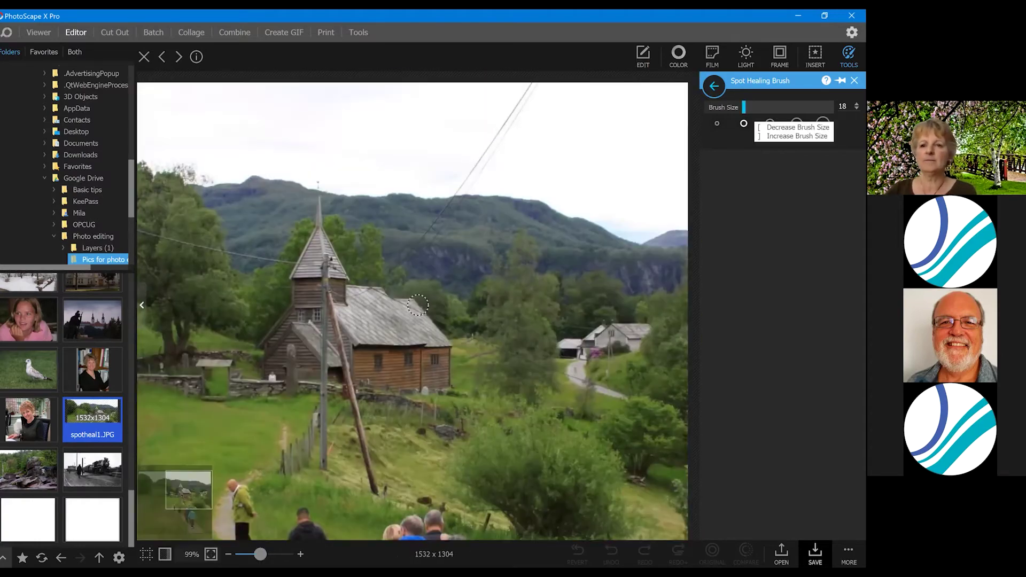
# Enlarge the healing brush to 27 and erase the power line across the sky.
pyautogui.press(']')
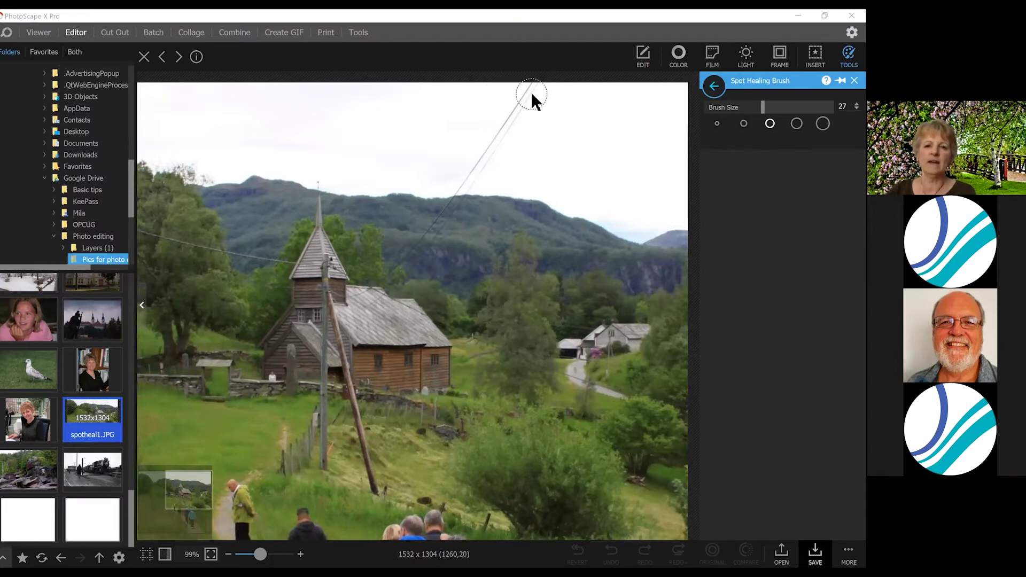
pyautogui.moveTo(531, 96); pyautogui.dragTo(484, 156)
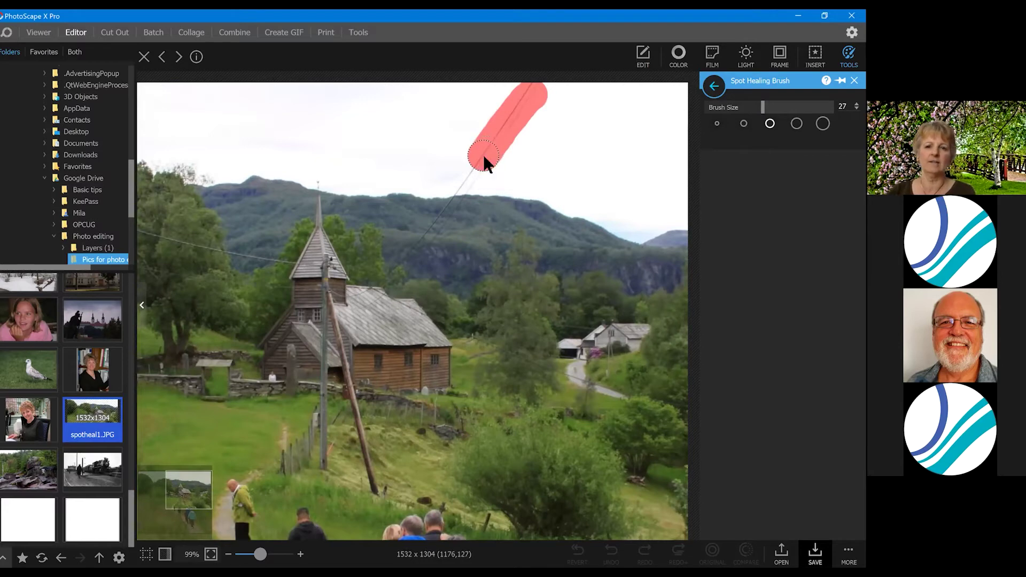
pyautogui.moveTo(471, 172); pyautogui.dragTo(459, 178)
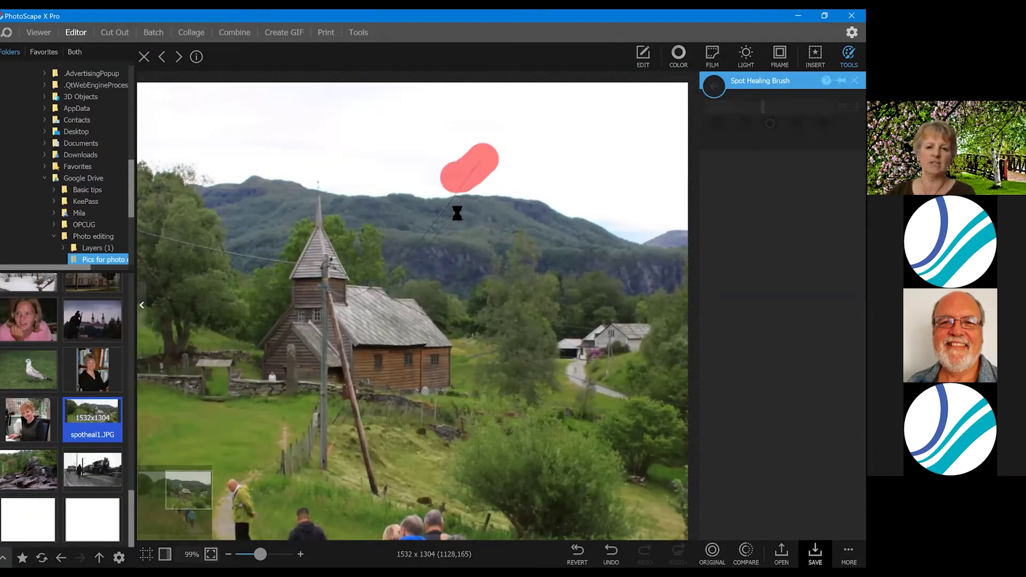
pyautogui.moveTo(443, 221); pyautogui.dragTo(398, 266)
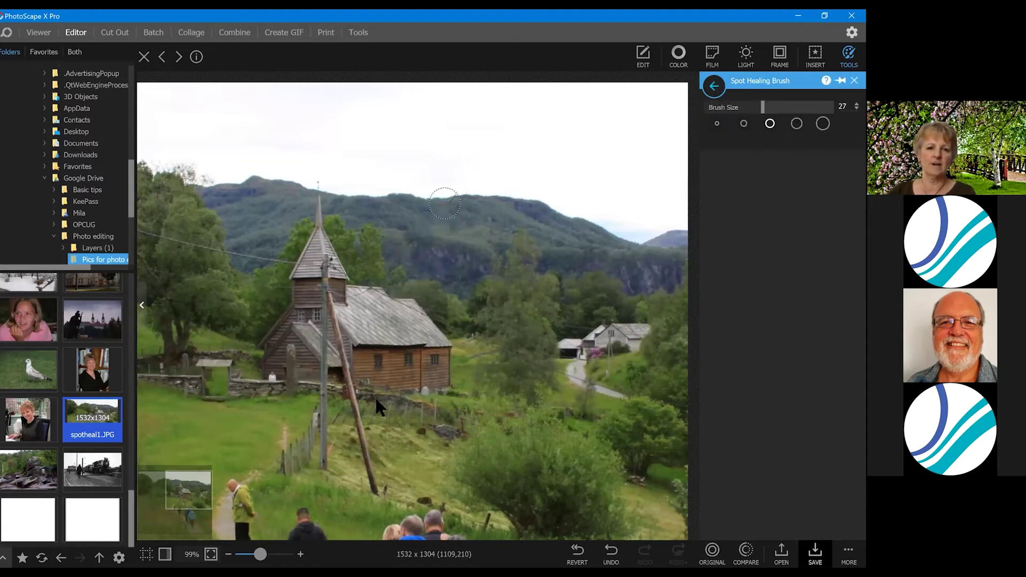
pyautogui.moveTo(457, 179); pyautogui.dragTo(456, 179)
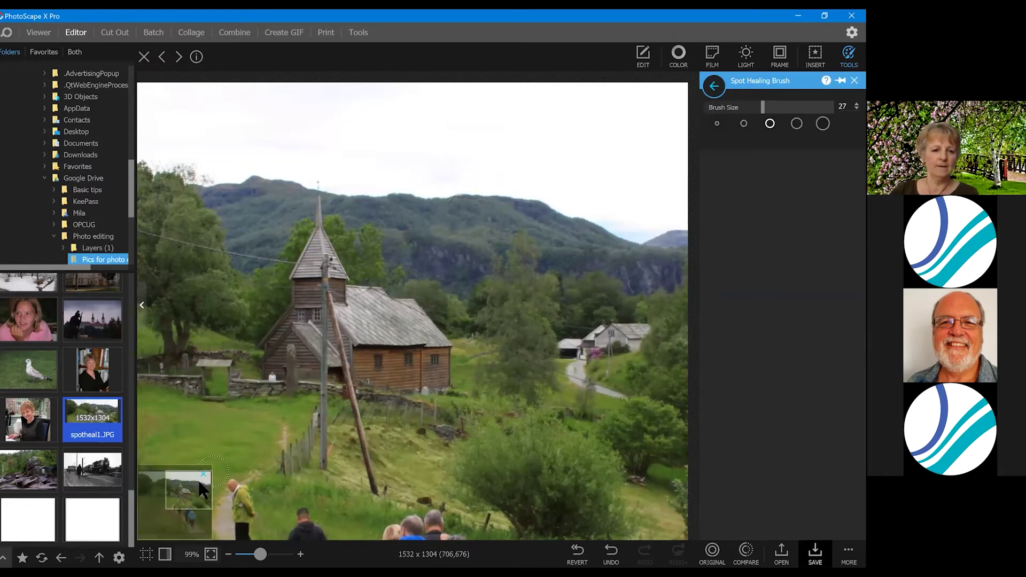
pyautogui.moveTo(173, 481); pyautogui.dragTo(157, 484)
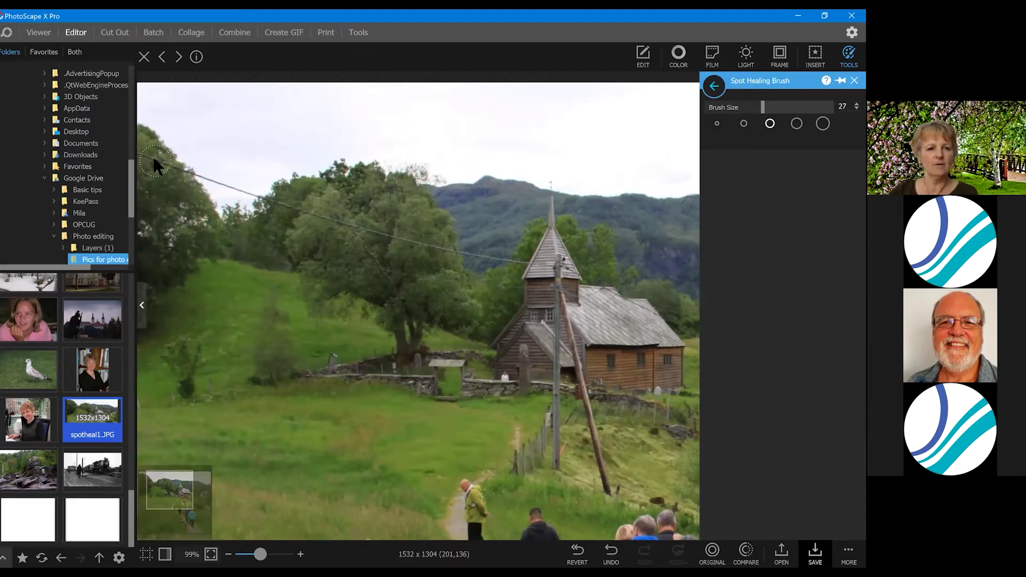
# Heal the wire across the trees up to the steeple, then fit and compare with the original.
pyautogui.moveTo(153, 157)
pyautogui.mouseDown()
pyautogui.moveTo(306, 216)
pyautogui.moveTo(346, 243)
pyautogui.moveTo(420, 245)
pyautogui.mouseUp()
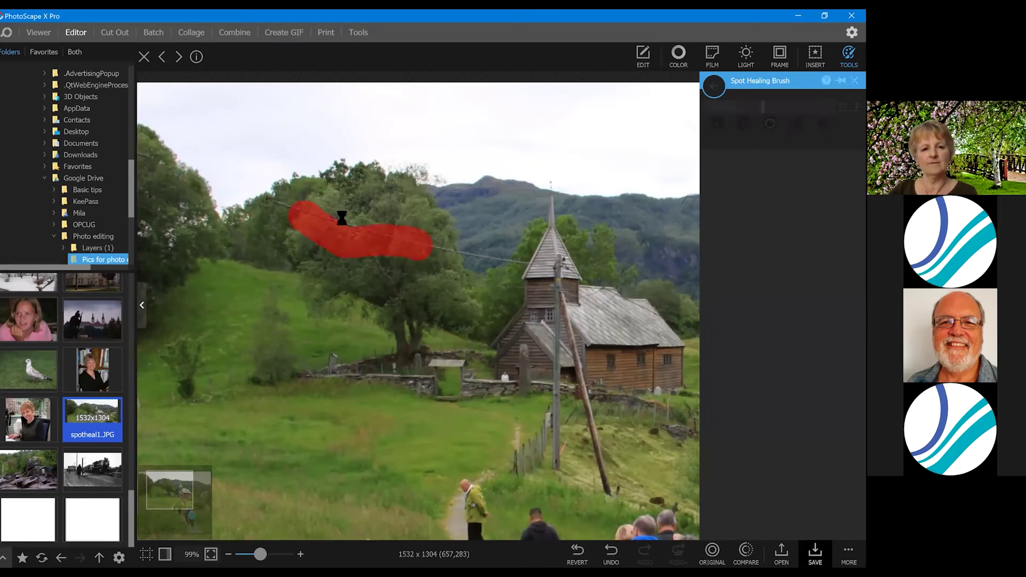
pyautogui.click(292, 208)
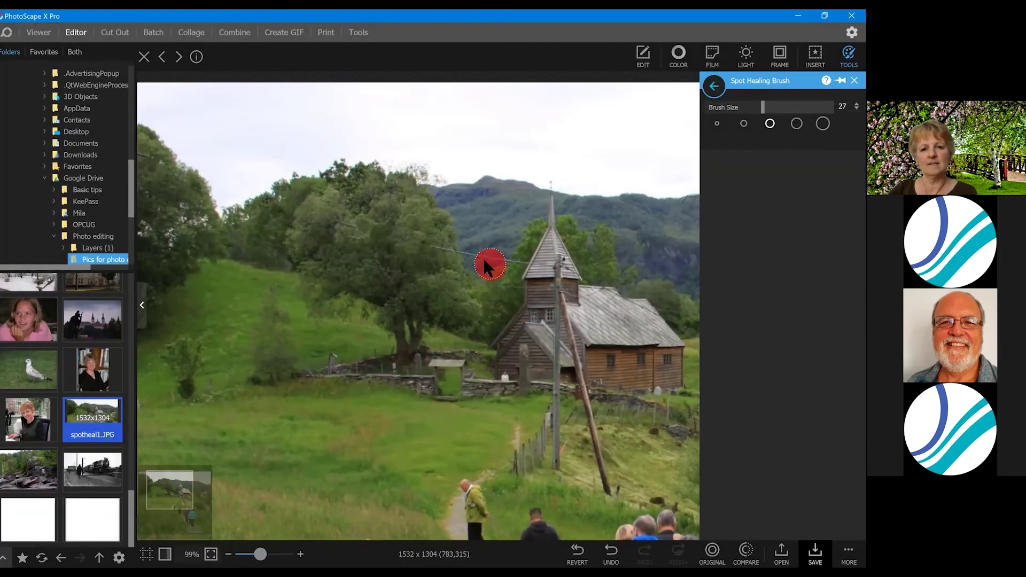
pyautogui.click(487, 263)
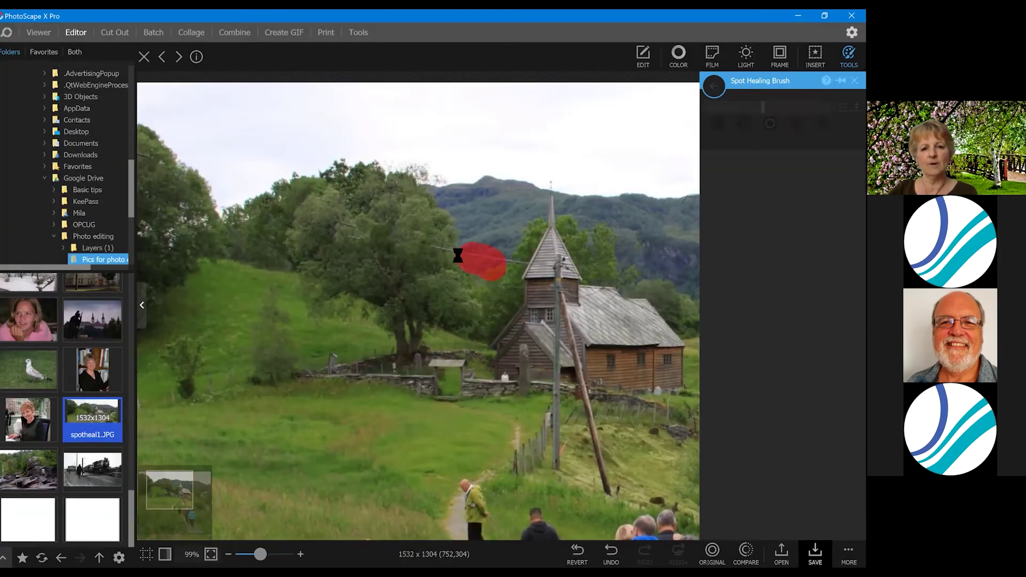
pyautogui.click(446, 248)
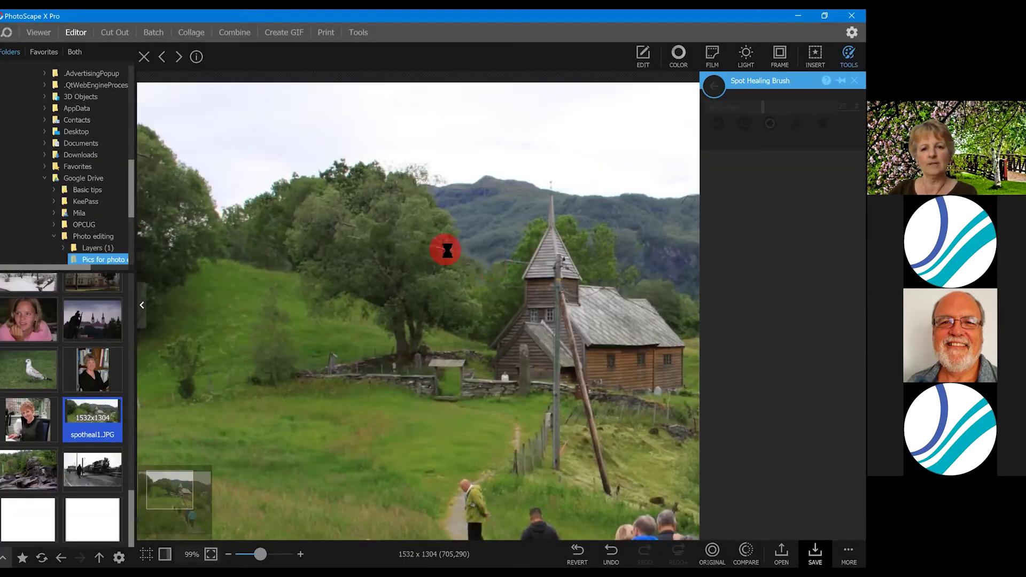
pyautogui.click(501, 257)
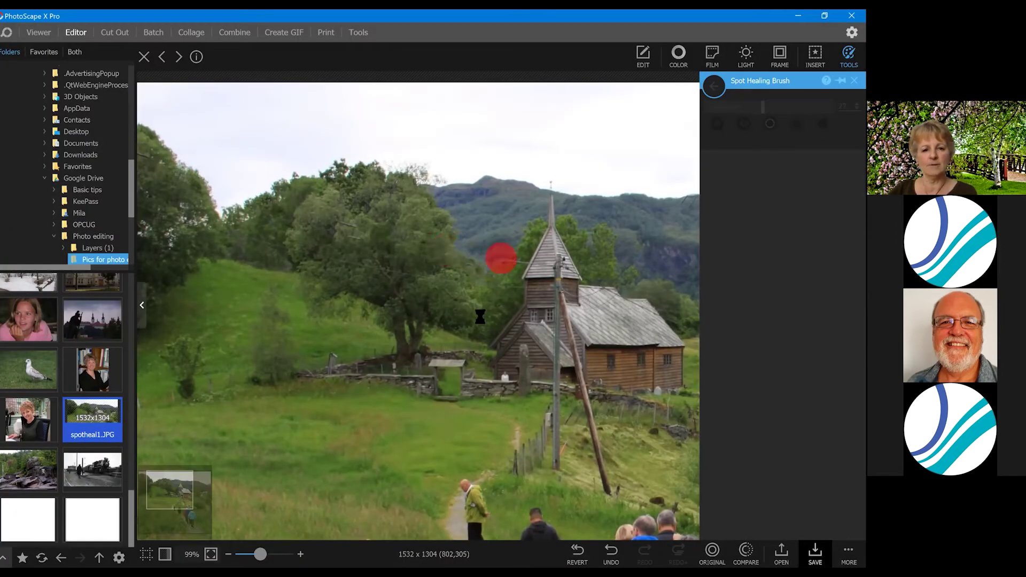
pyautogui.click(214, 554)
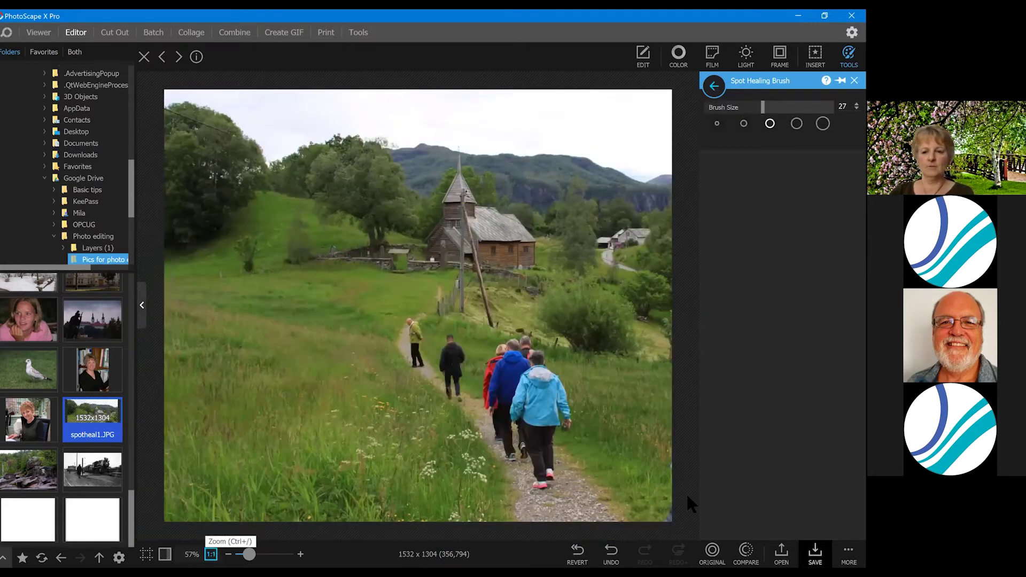
pyautogui.click(713, 552)
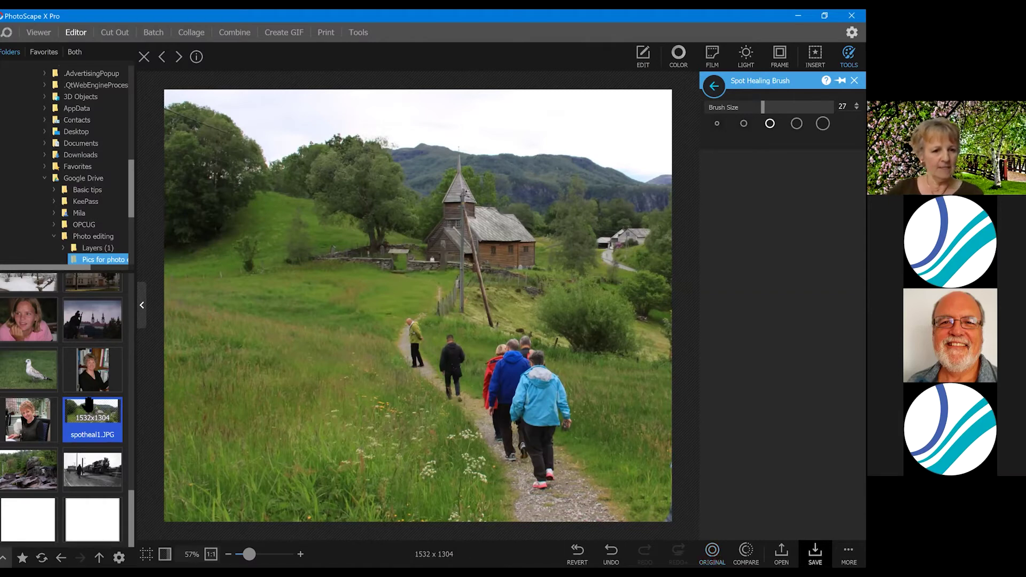
# Load softenskin2.jpg without saving the landscape edits and open Soften Skin.
pyautogui.moveTo(29, 419); pyautogui.dragTo(437, 316)
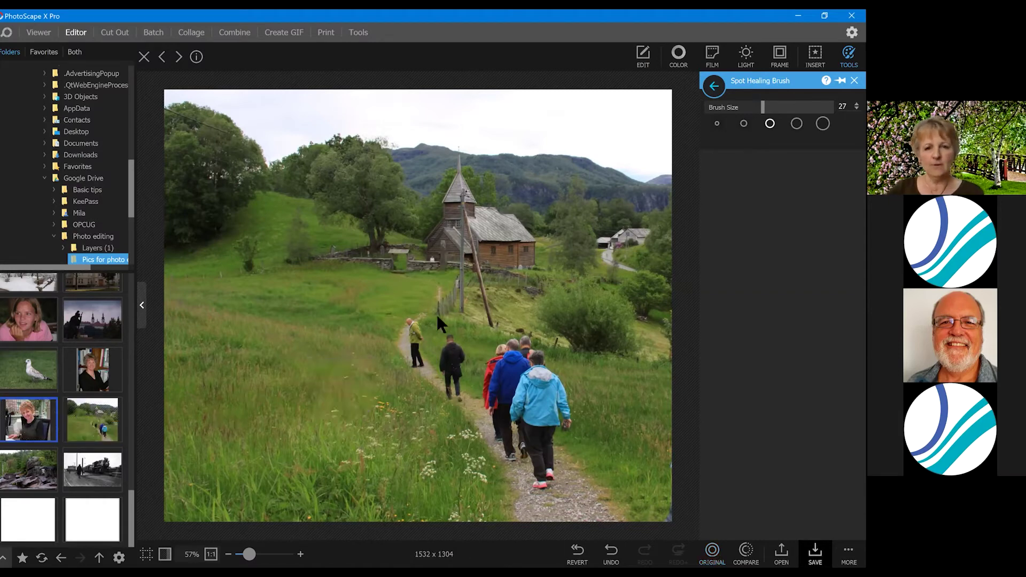
pyautogui.click(437, 301)
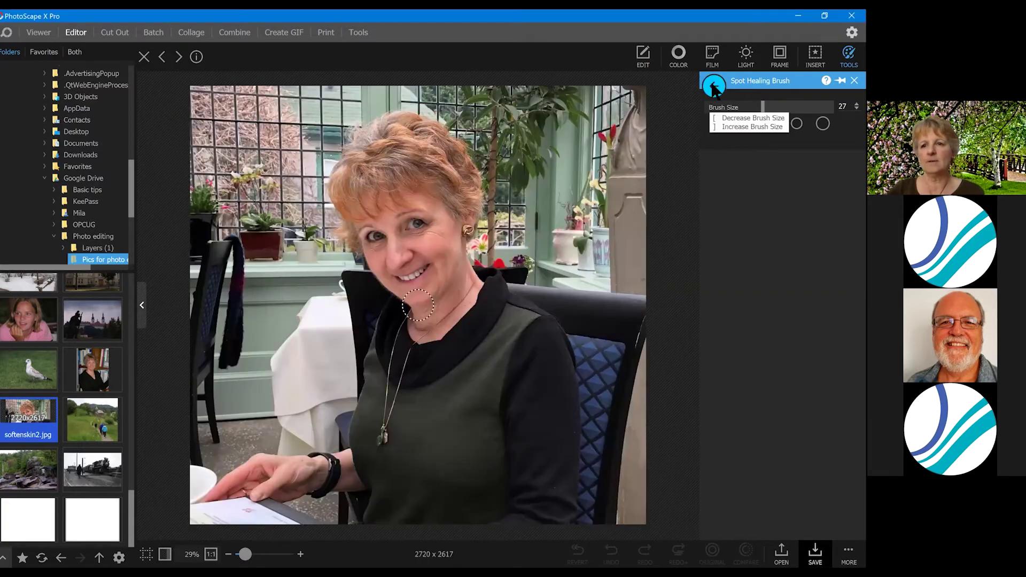
pyautogui.click(713, 85)
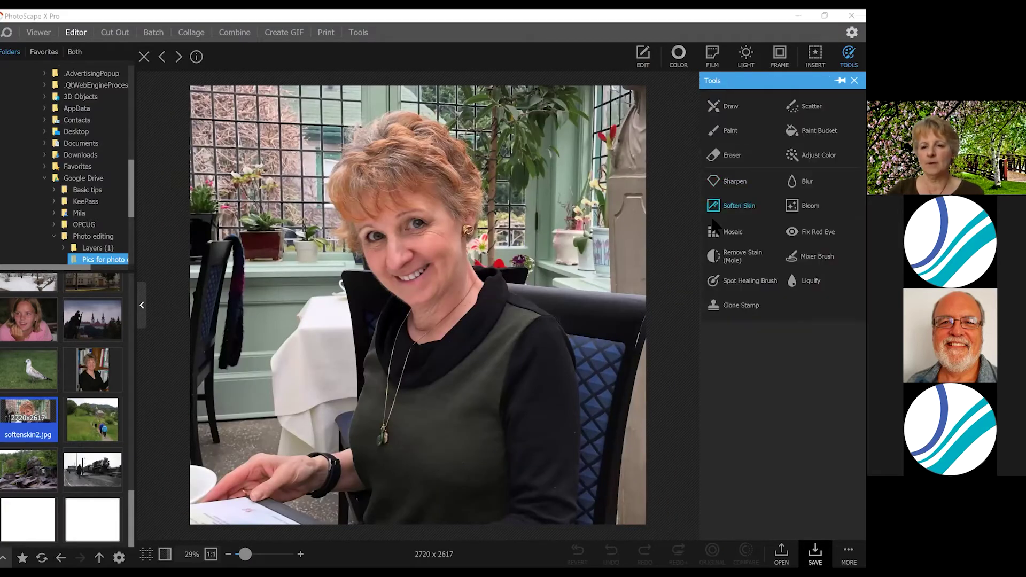
pyautogui.click(713, 208)
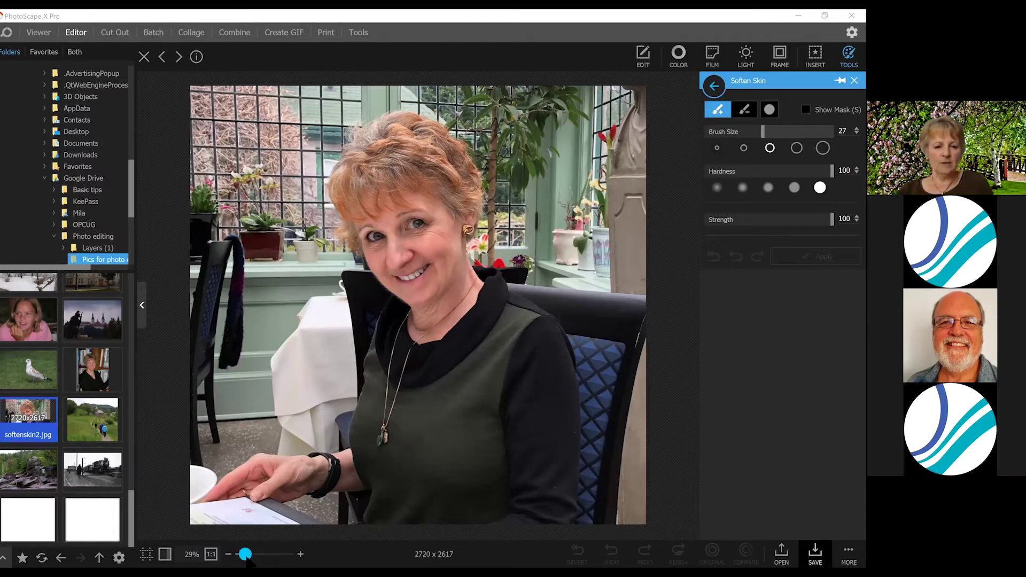
# Soften the cheeks, chin, jaw and under-eye skin with brush size 19, then fit the portrait.
pyautogui.moveTo(246, 556); pyautogui.dragTo(251, 555)
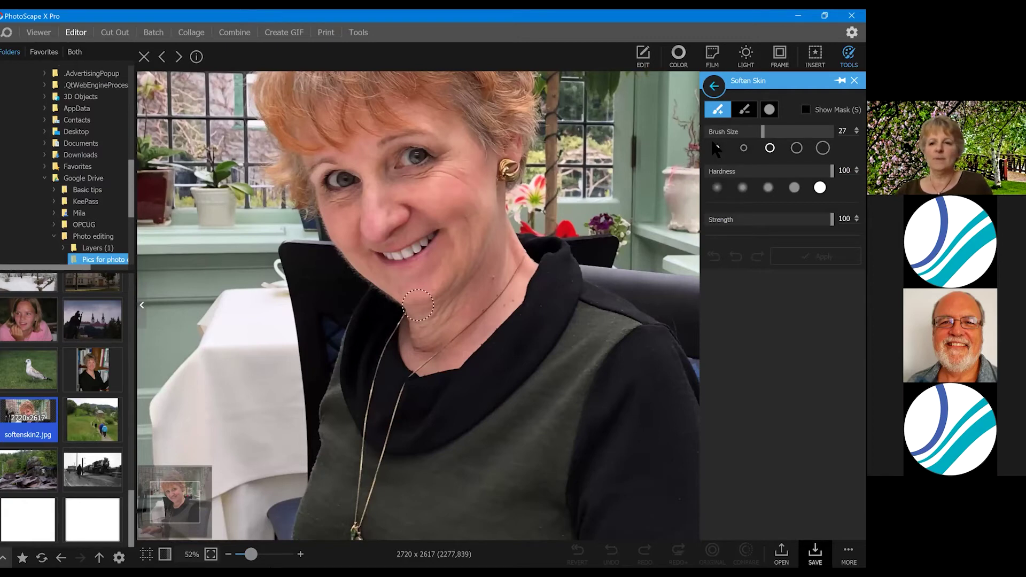
pyautogui.press('[')
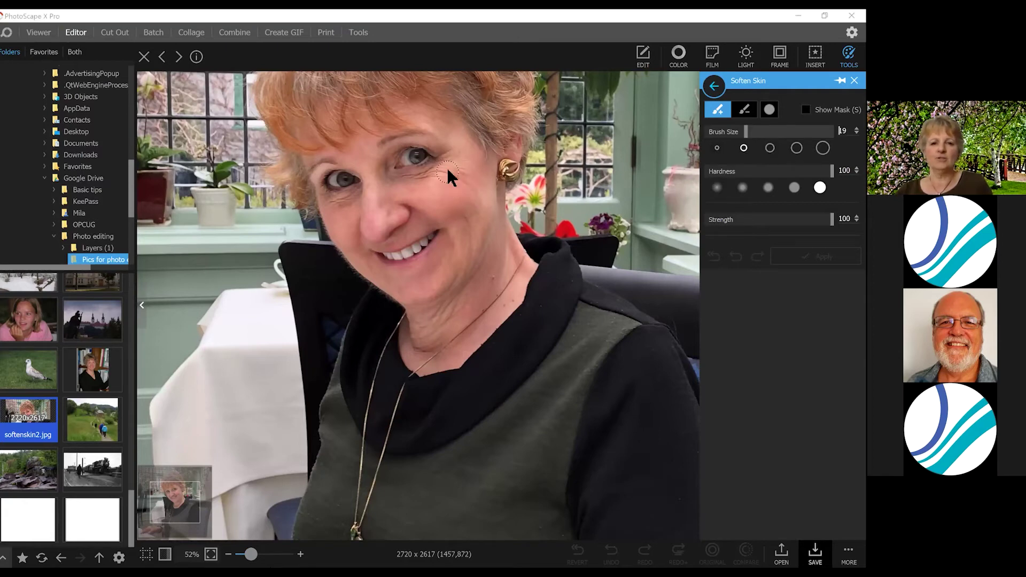
pyautogui.moveTo(446, 166); pyautogui.dragTo(468, 188)
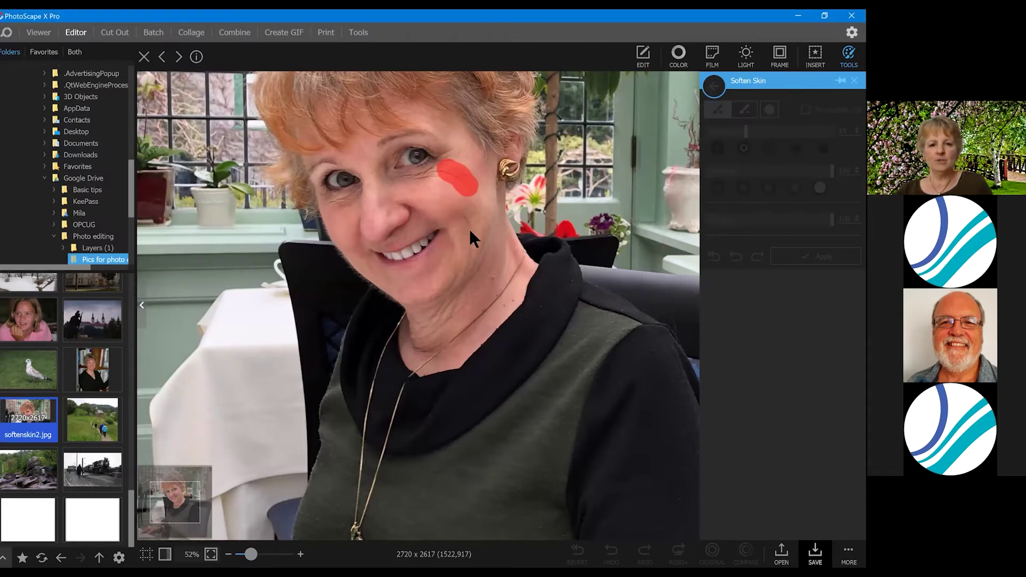
pyautogui.moveTo(460, 258)
pyautogui.mouseDown()
pyautogui.moveTo(463, 298)
pyautogui.moveTo(441, 320)
pyautogui.mouseUp()
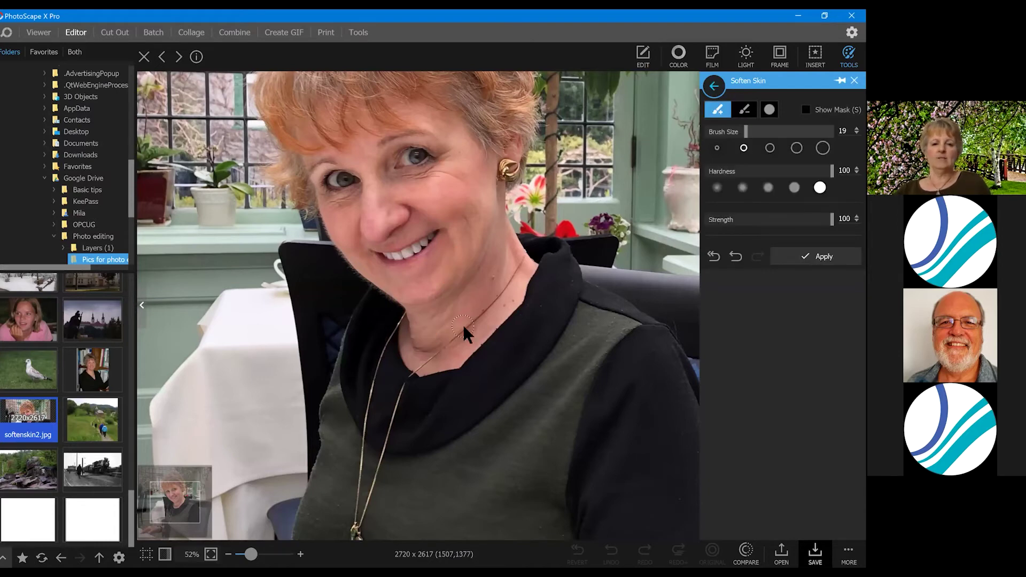
pyautogui.moveTo(339, 206); pyautogui.dragTo(329, 208)
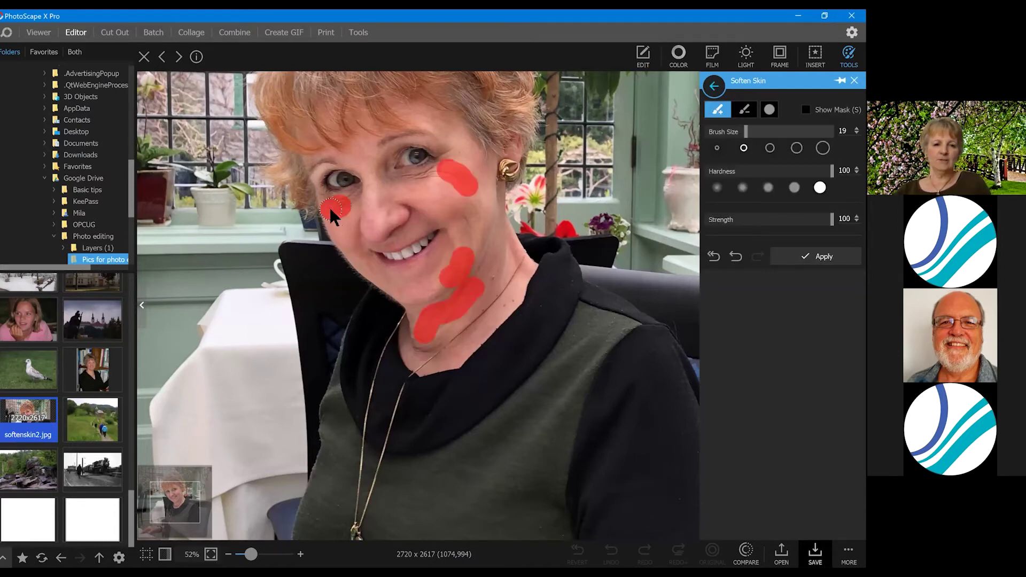
pyautogui.click(418, 180)
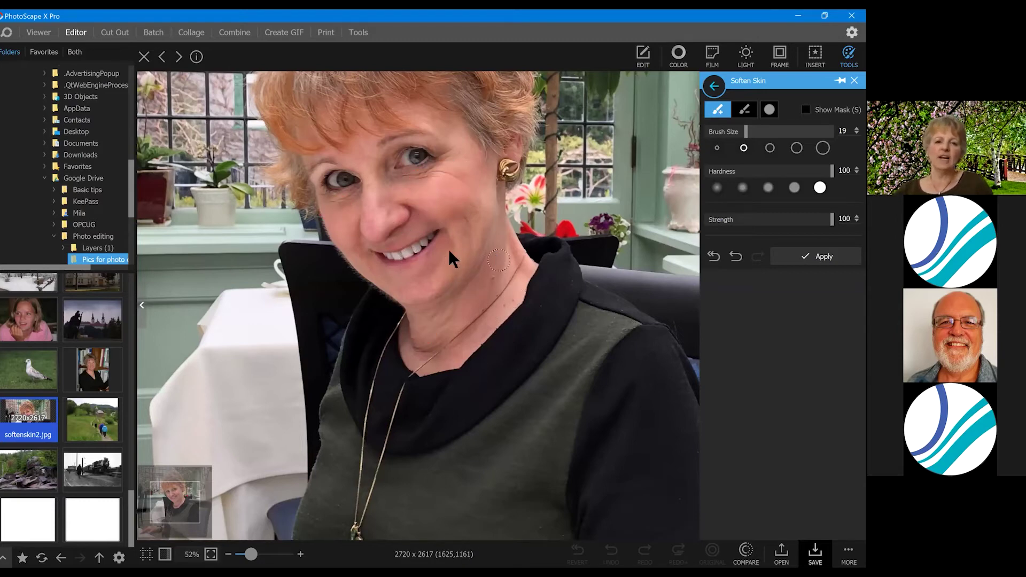
pyautogui.click(425, 113)
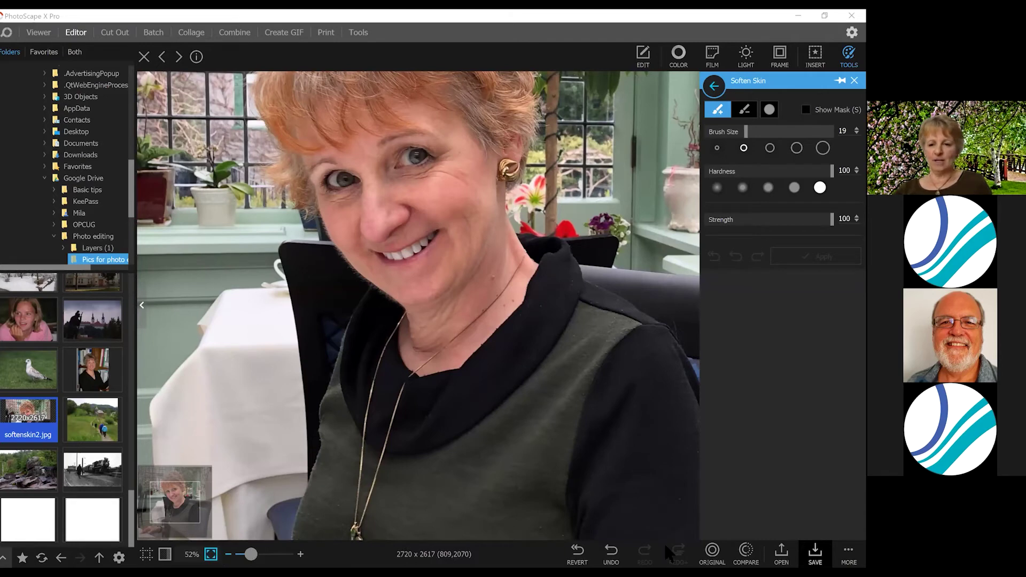
pyautogui.click(713, 555)
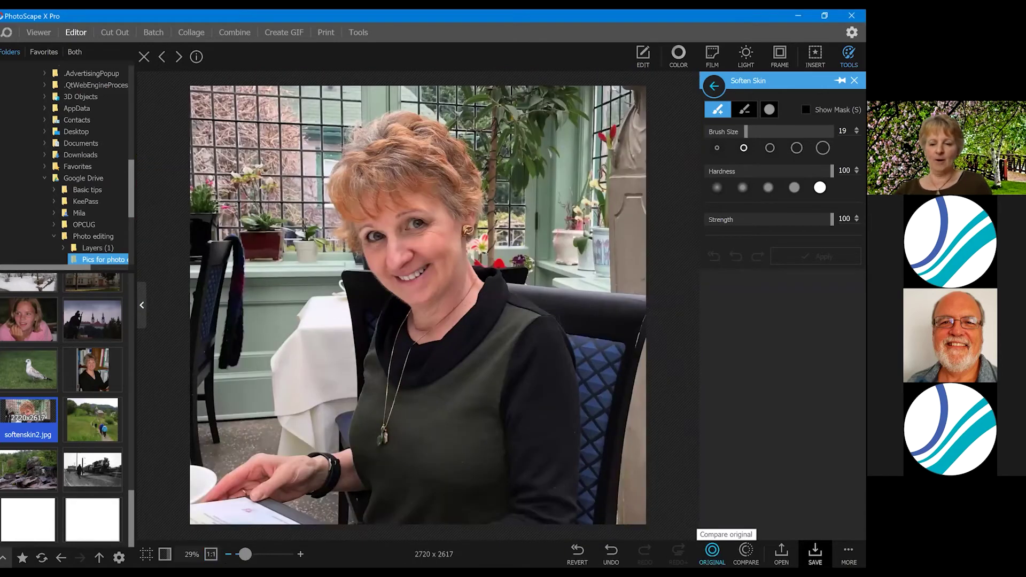
pyautogui.click(713, 556)
pyautogui.click(713, 557)
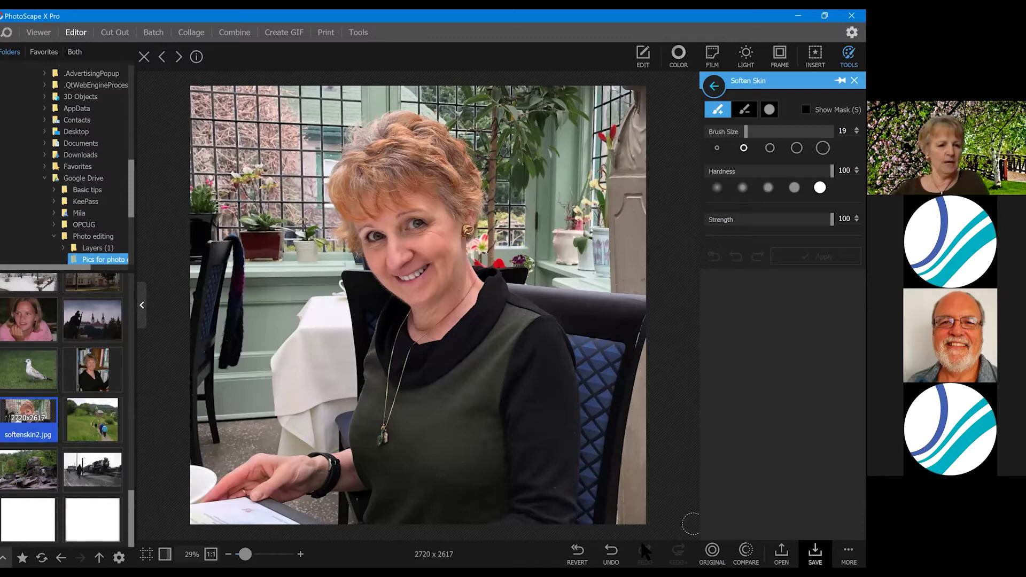
pyautogui.scroll(3, 89, 332)
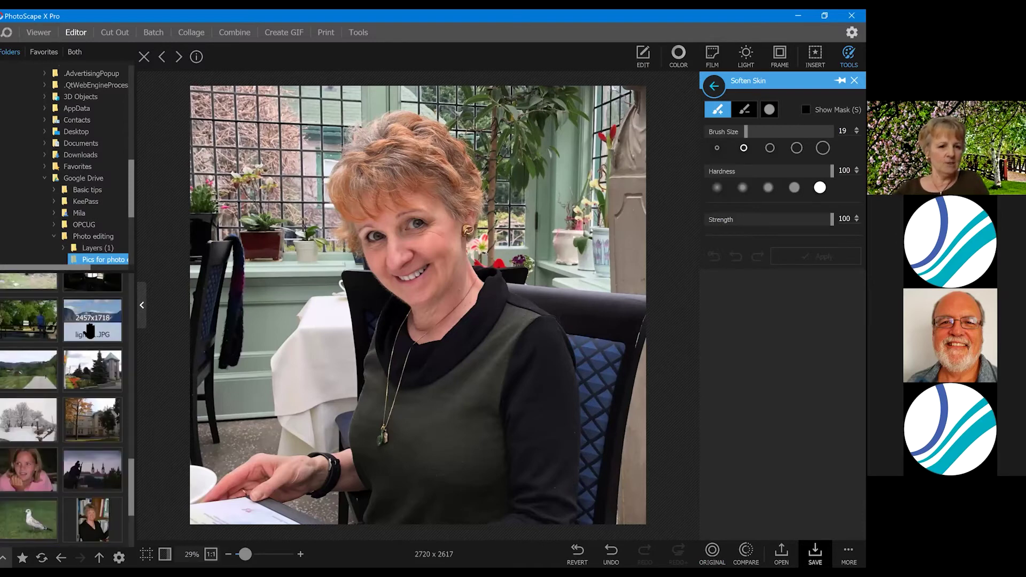
pyautogui.scroll(3, 89, 332)
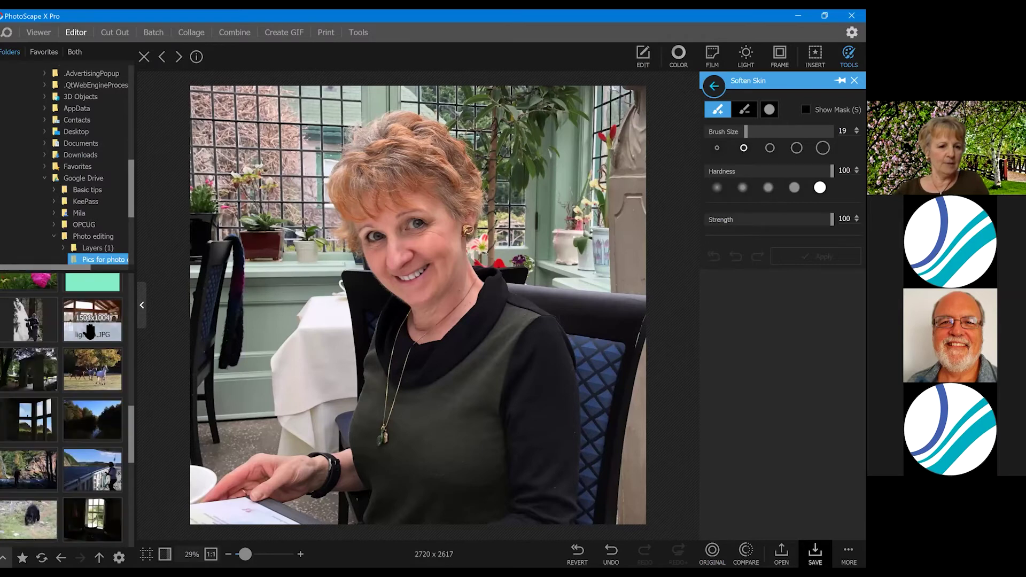
pyautogui.scroll(2, 90, 331)
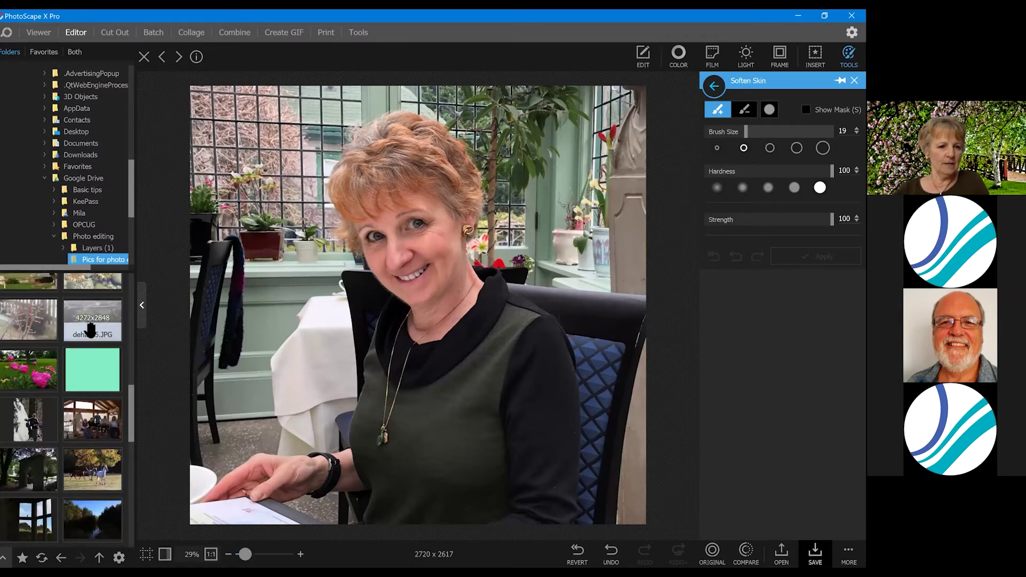
# Open dehaze1.jpg without saving the portrait edits and return to the Edit tool list.
pyautogui.scroll(2, 89, 330)
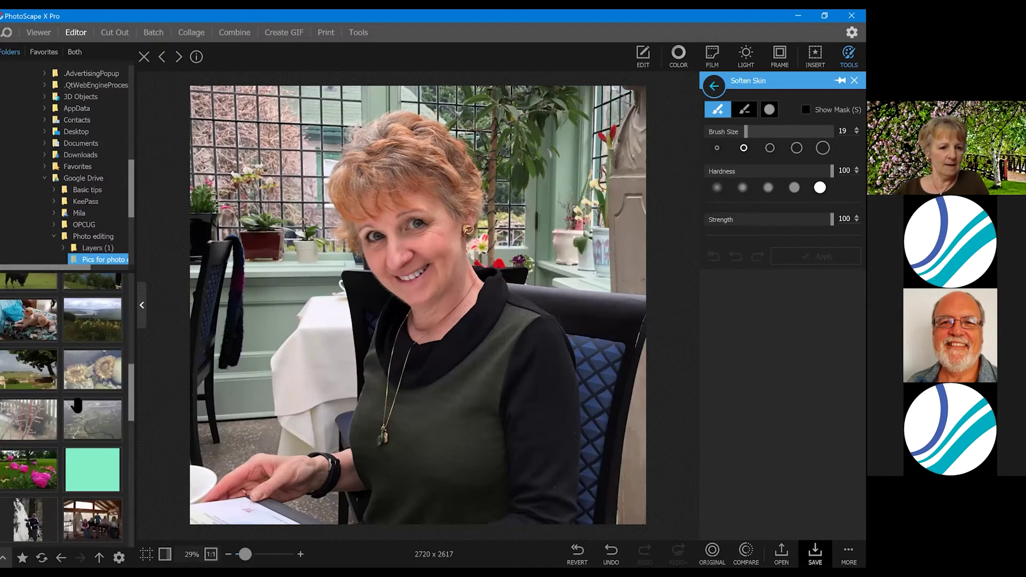
pyautogui.click(86, 319)
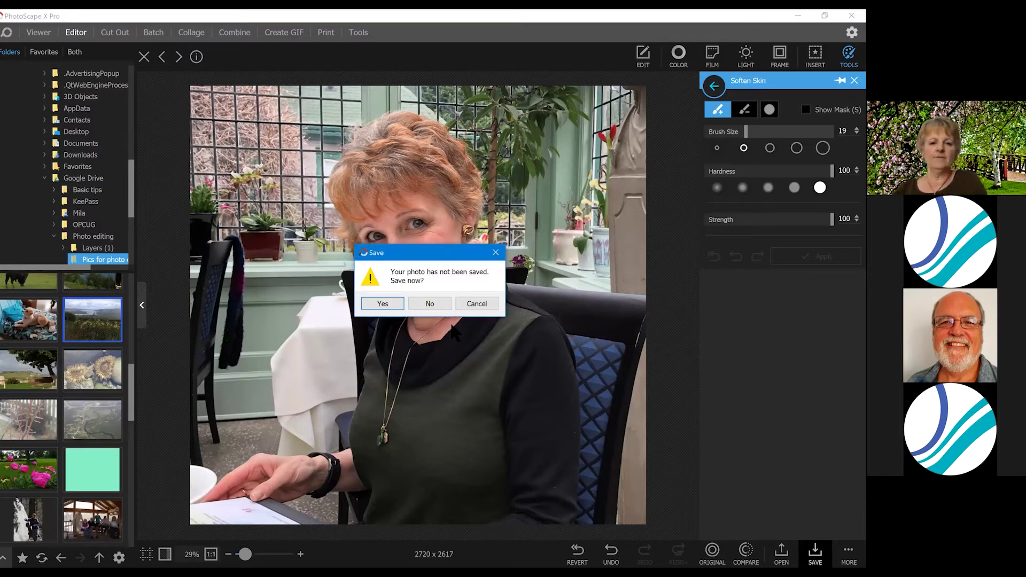
pyautogui.click(447, 307)
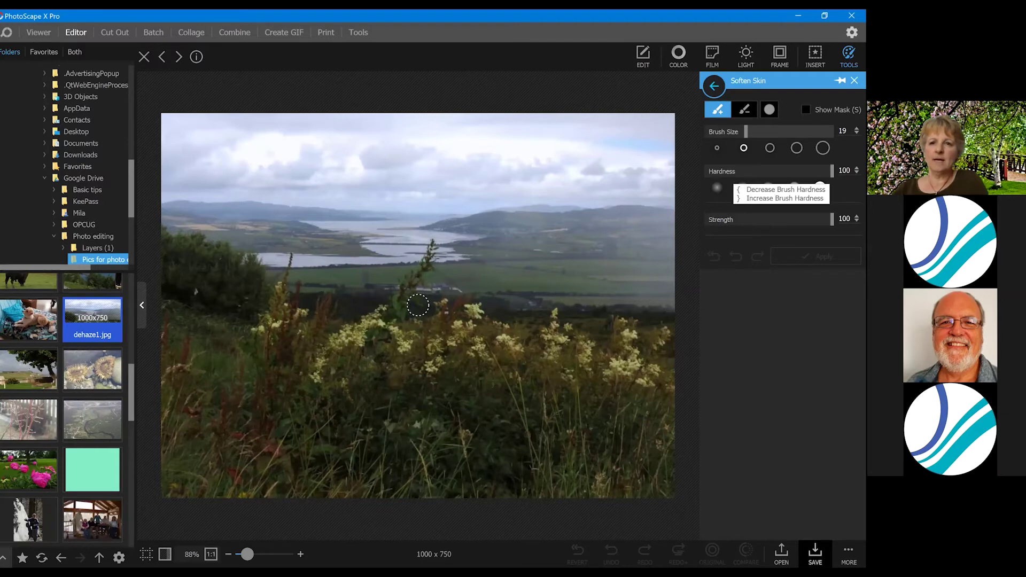
pyautogui.click(642, 55)
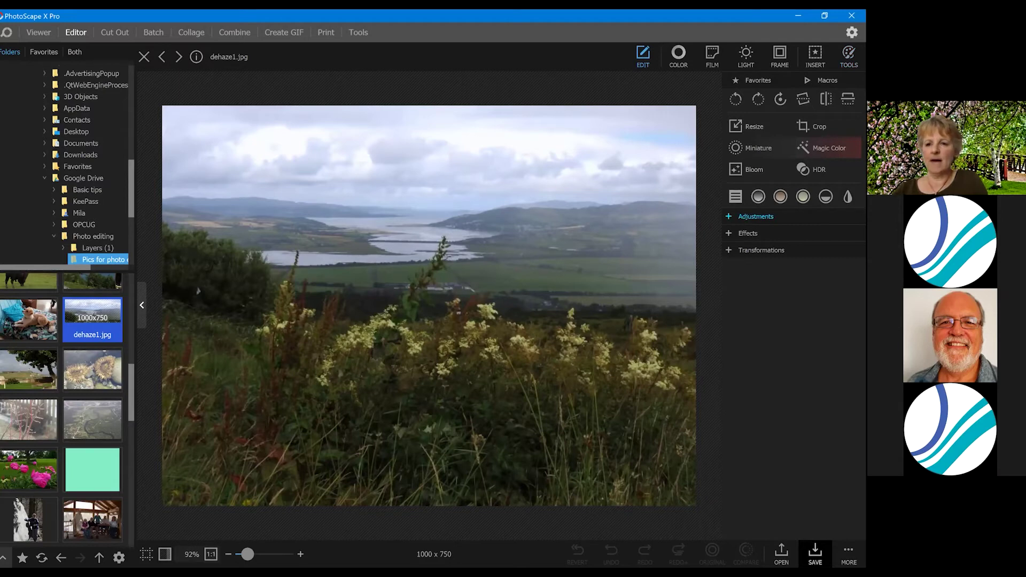
# Open the Dehaze adjustment from the expanded Adjustments list with Amount at 0.
pyautogui.click(755, 216)
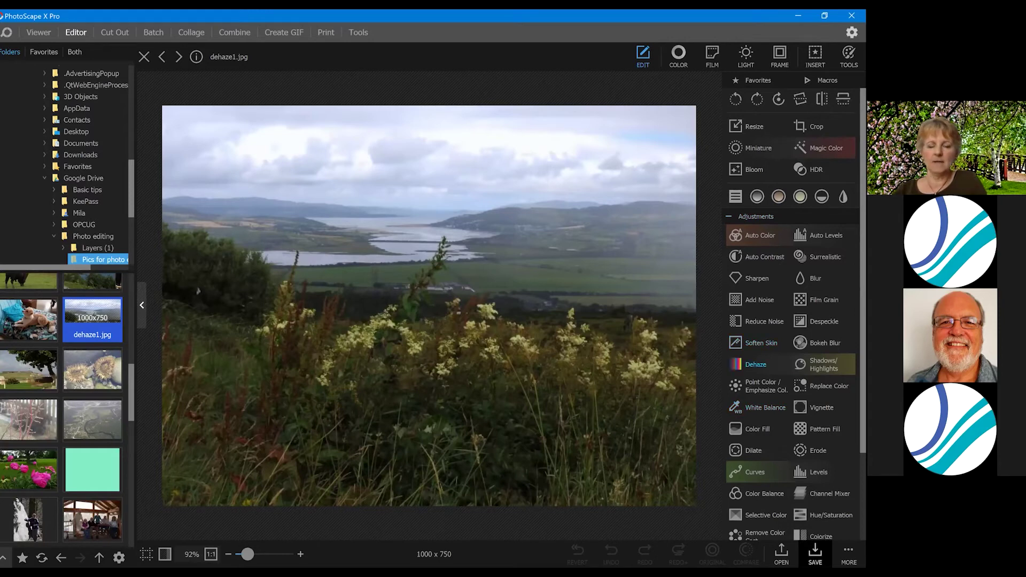
pyautogui.click(755, 364)
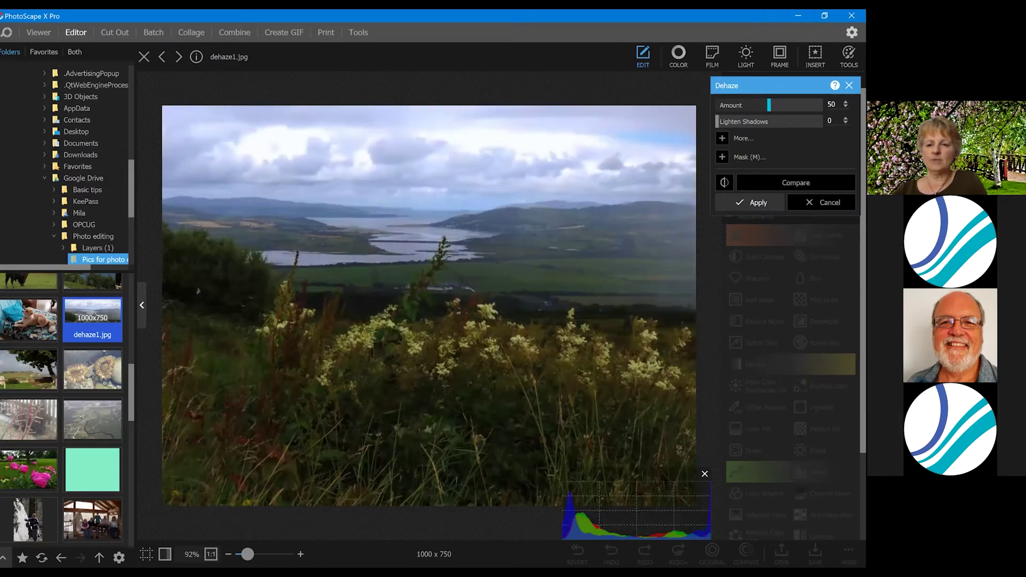
pyautogui.moveTo(768, 105); pyautogui.dragTo(712, 108)
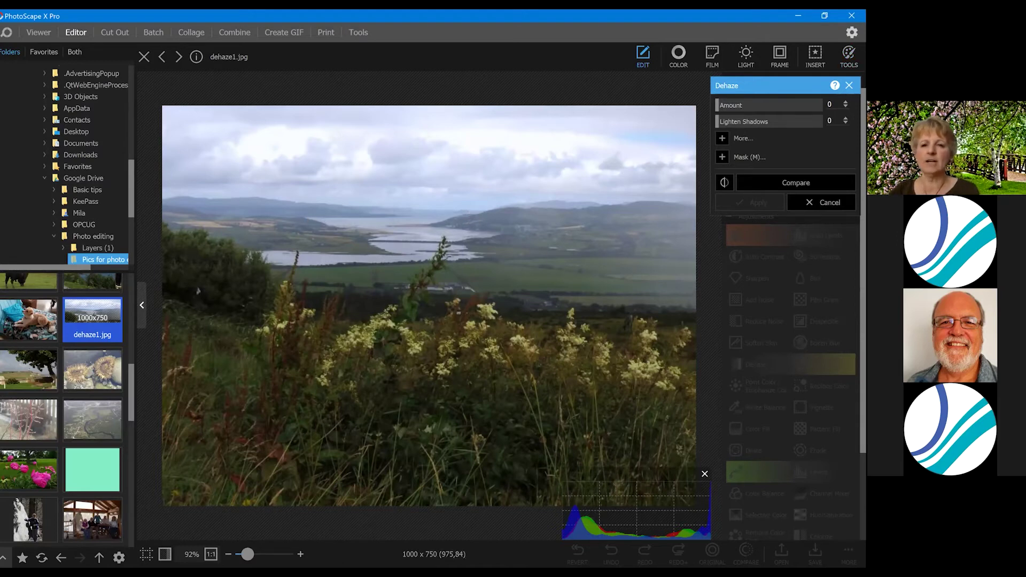
# Preview Dehaze amounts up to about 70 with lightened shadows, then reset Amount to 0.
pyautogui.click(802, 105)
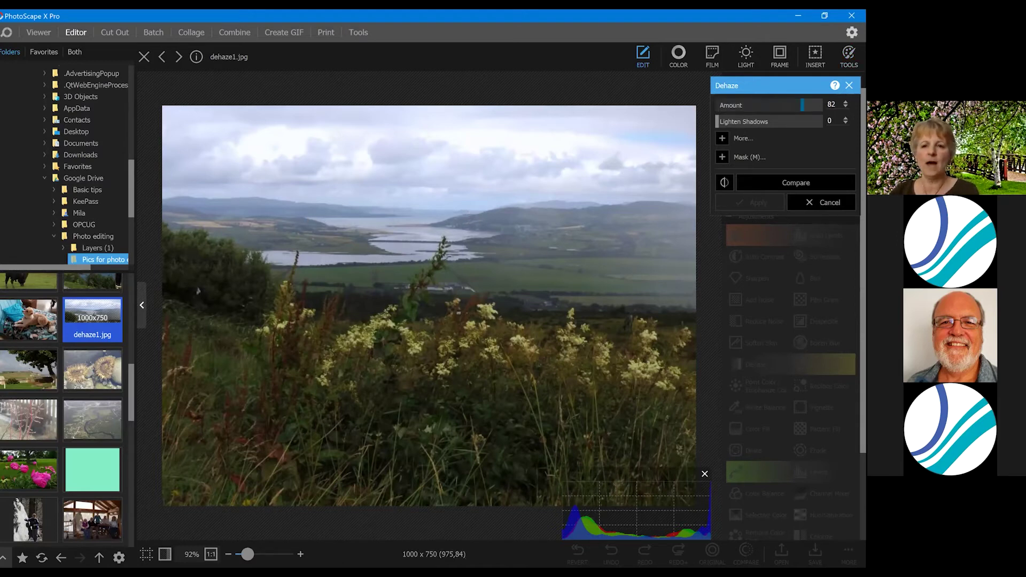
pyautogui.moveTo(801, 106); pyautogui.dragTo(714, 110)
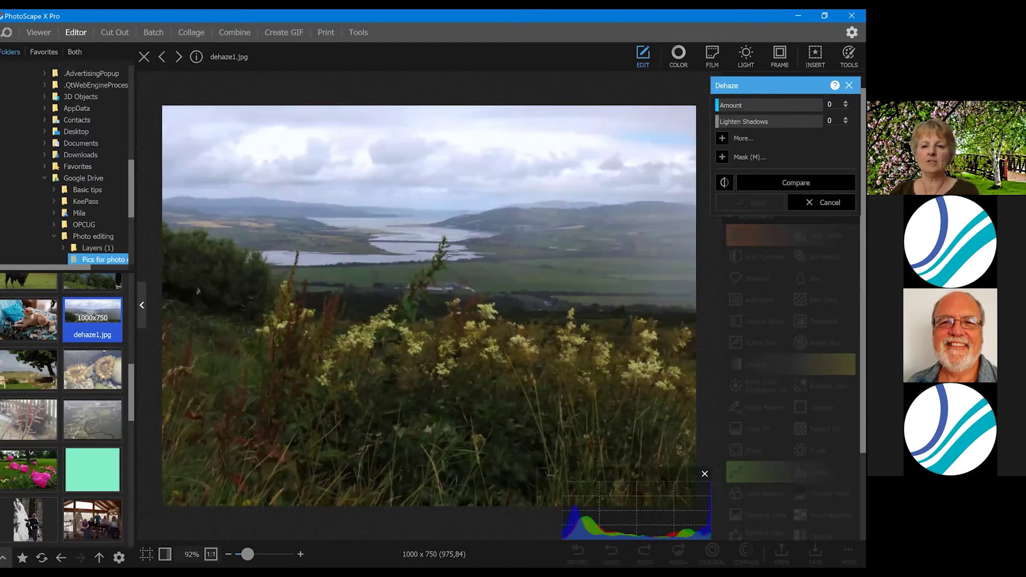
pyautogui.moveTo(716, 105); pyautogui.dragTo(790, 105)
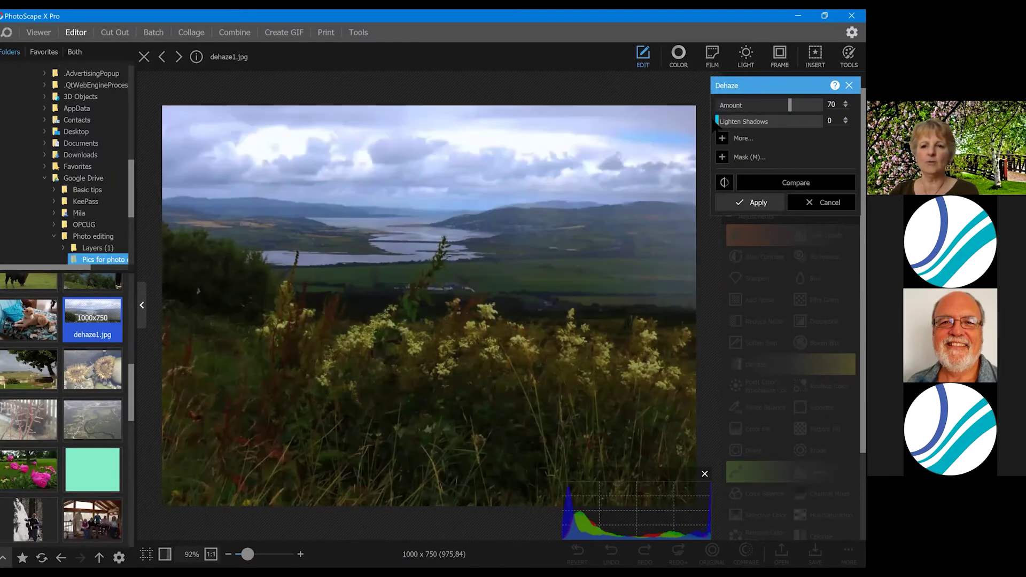
pyautogui.moveTo(716, 122)
pyautogui.mouseDown()
pyautogui.moveTo(752, 122)
pyautogui.moveTo(715, 122)
pyautogui.mouseUp()
pyautogui.scroll(-1, 715, 111)
pyautogui.click(715, 105)
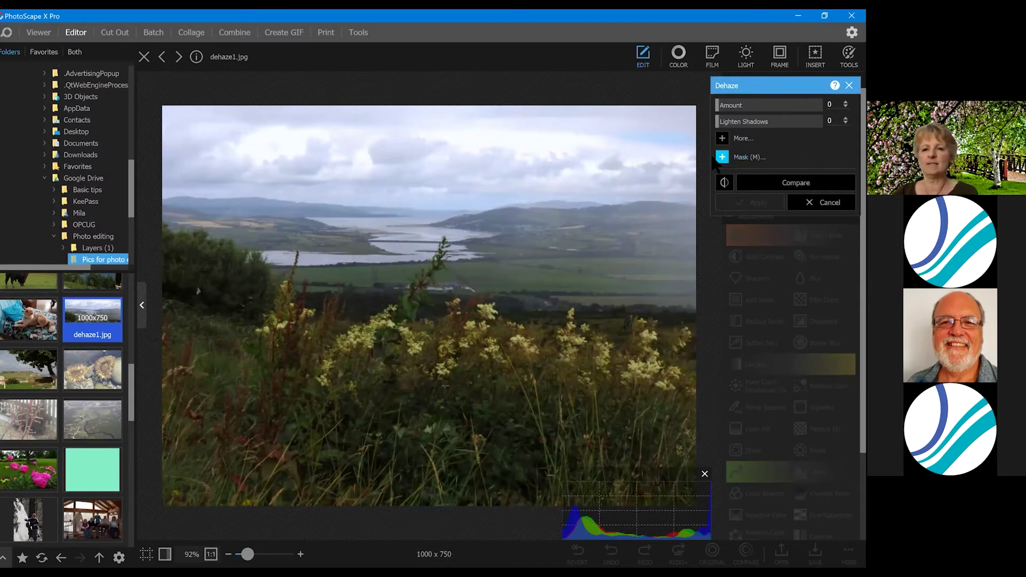
# Paint a Dehaze mask over the distant hills, sky and clouds with an enlarged brush.
pyautogui.click(719, 157)
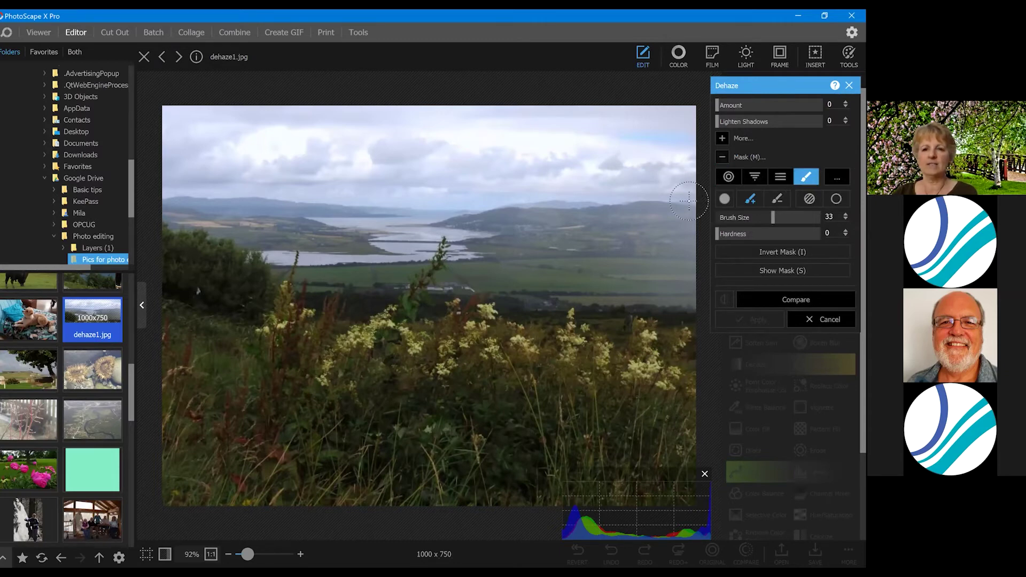
pyautogui.scroll(5, 688, 201)
pyautogui.moveTo(665, 185)
pyautogui.mouseDown()
pyautogui.moveTo(185, 217)
pyautogui.moveTo(278, 262)
pyautogui.moveTo(359, 274)
pyautogui.moveTo(683, 278)
pyautogui.moveTo(693, 170)
pyautogui.moveTo(681, 119)
pyautogui.moveTo(230, 111)
pyautogui.moveTo(171, 131)
pyautogui.moveTo(170, 179)
pyautogui.mouseUp()
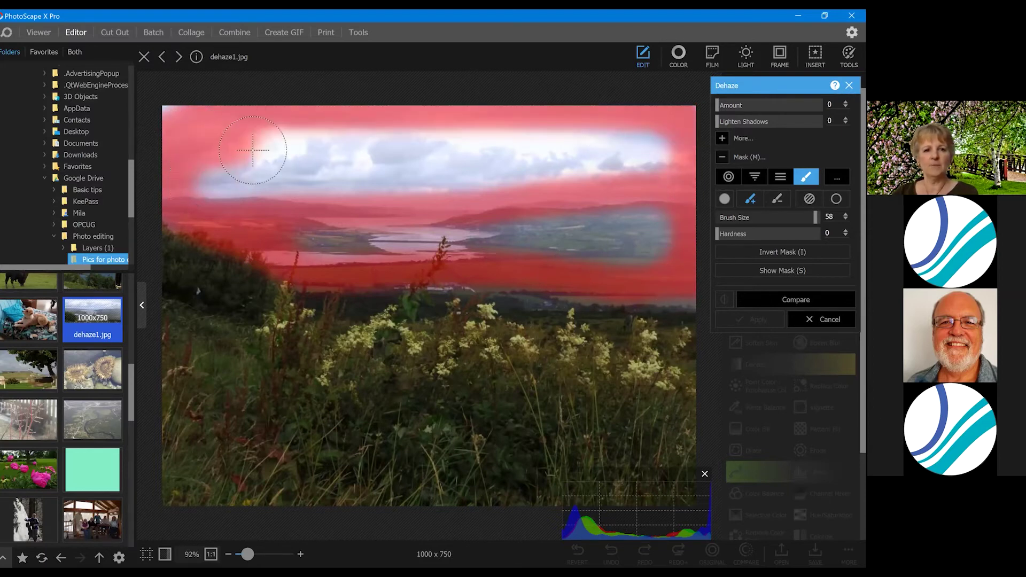
pyautogui.moveTo(253, 150)
pyautogui.mouseDown()
pyautogui.moveTo(660, 152)
pyautogui.moveTo(492, 142)
pyautogui.moveTo(173, 155)
pyautogui.moveTo(192, 181)
pyautogui.moveTo(347, 232)
pyautogui.moveTo(634, 232)
pyautogui.moveTo(665, 243)
pyautogui.moveTo(655, 265)
pyautogui.moveTo(701, 283)
pyautogui.mouseUp()
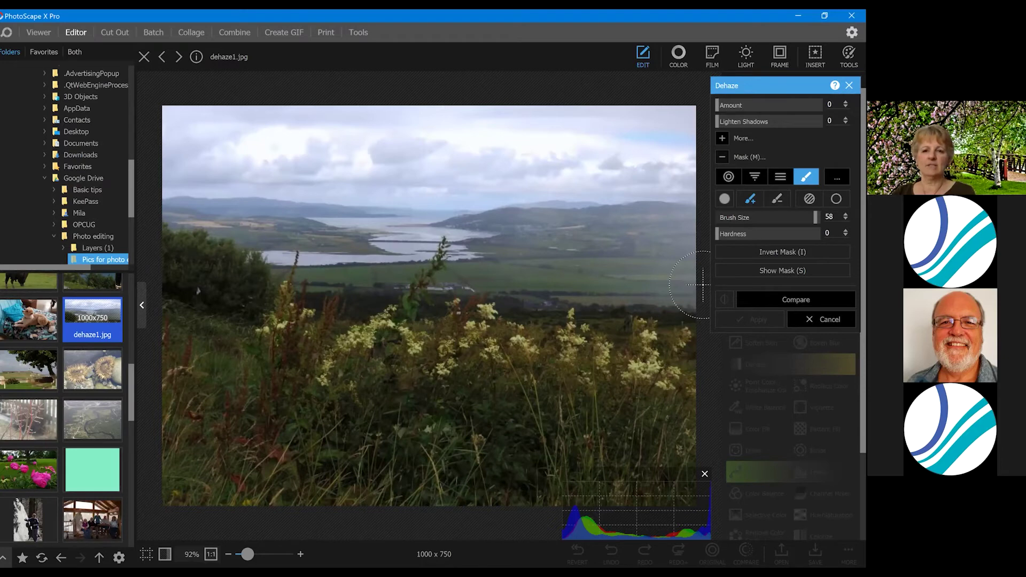
# Apply the masked Dehaze at Amount 65 with Lighten Shadows 10, after comparing with the original.
pyautogui.moveTo(716, 106); pyautogui.dragTo(782, 105)
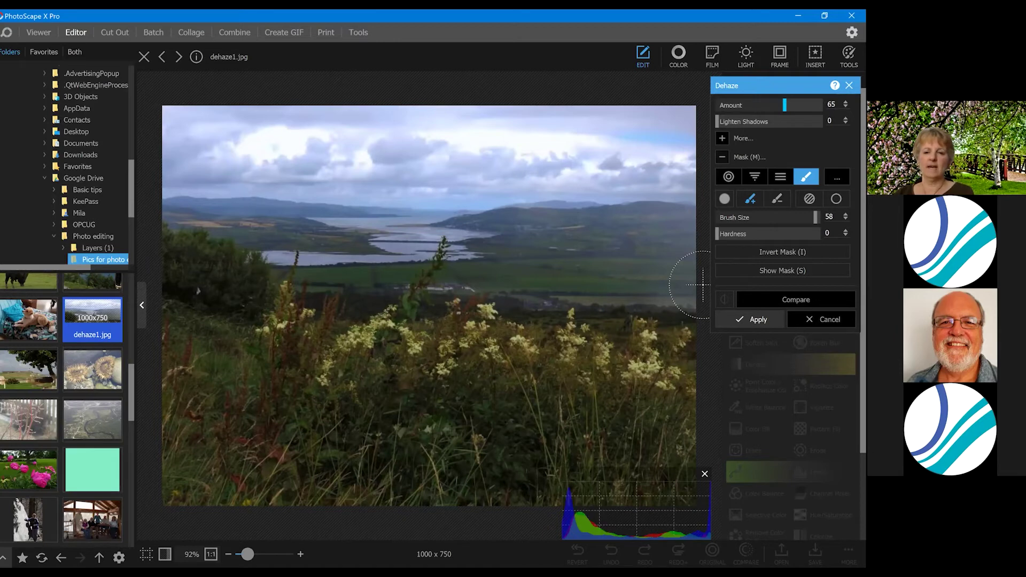
pyautogui.click(795, 299)
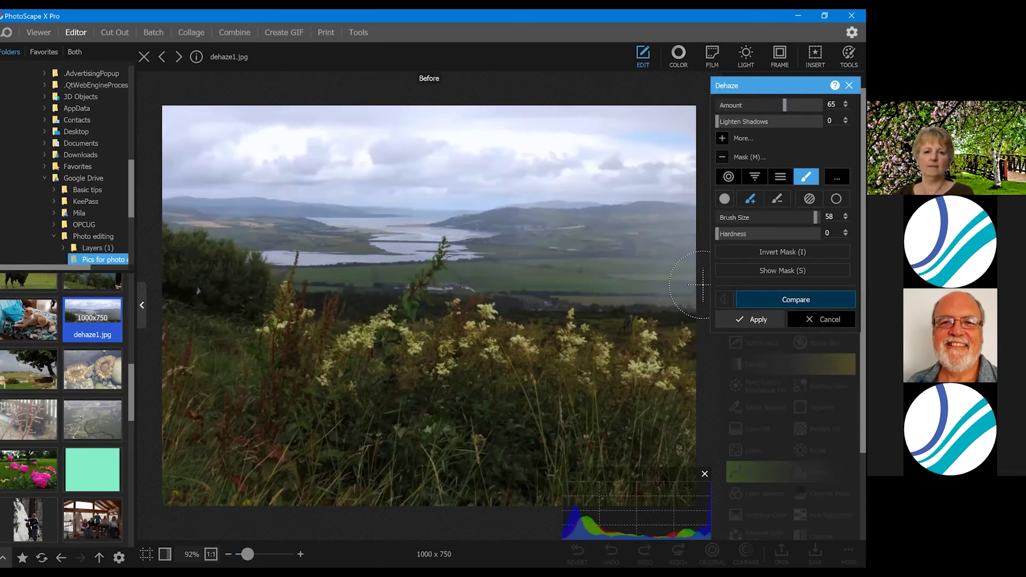
pyautogui.click(795, 299)
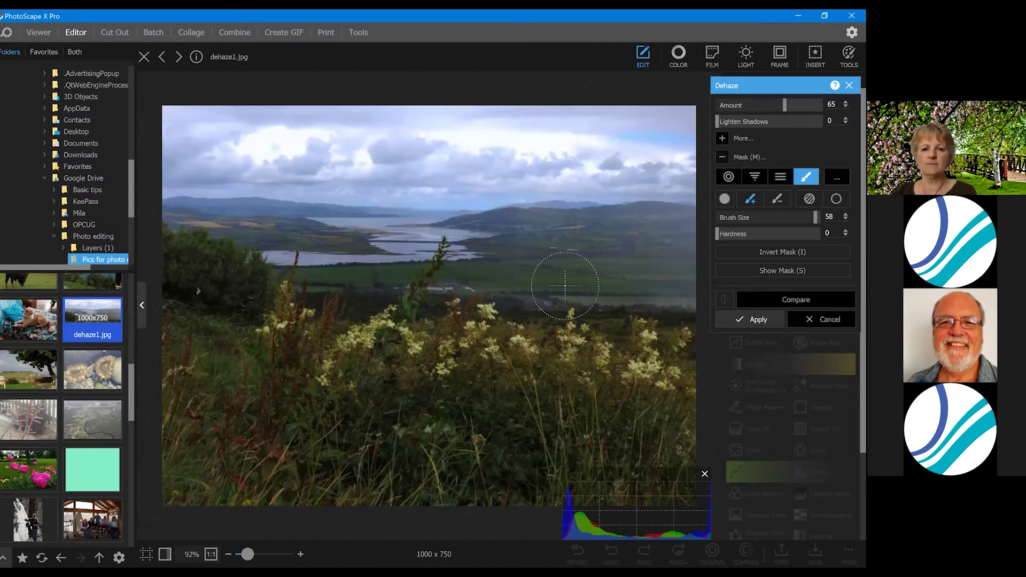
pyautogui.click(740, 121)
pyautogui.moveTo(739, 121); pyautogui.dragTo(724, 121)
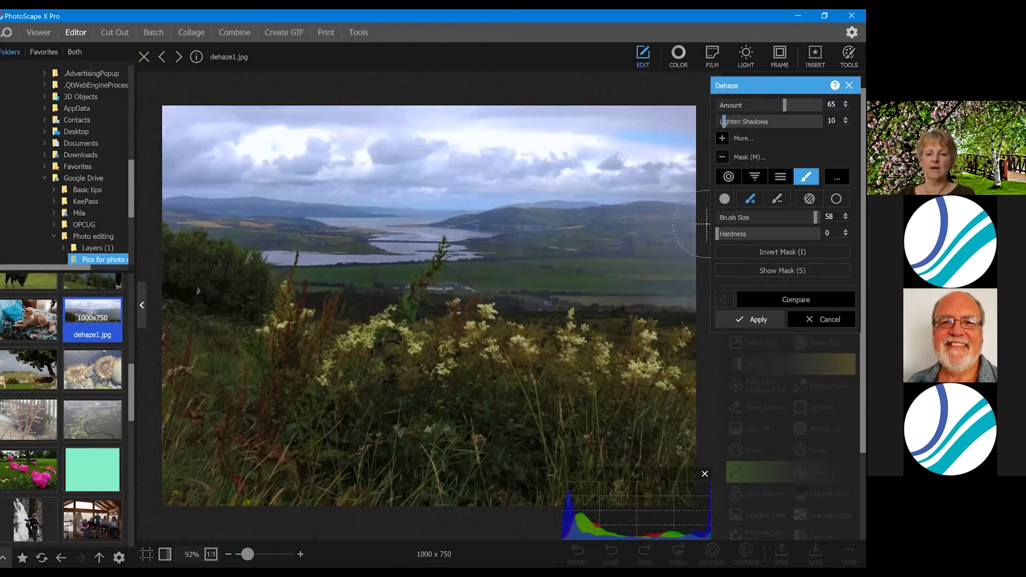
pyautogui.click(751, 319)
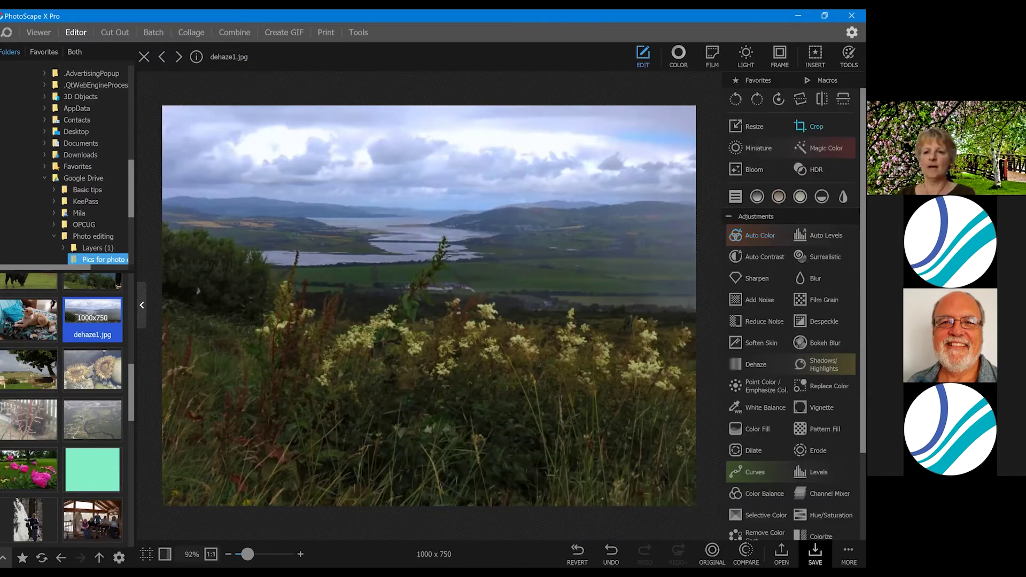
# Free-crop the landscape to 852 x 601, trimming the left and bottom, and compare with the original.
pyautogui.click(815, 127)
pyautogui.moveTo(241, 130); pyautogui.dragTo(694, 452)
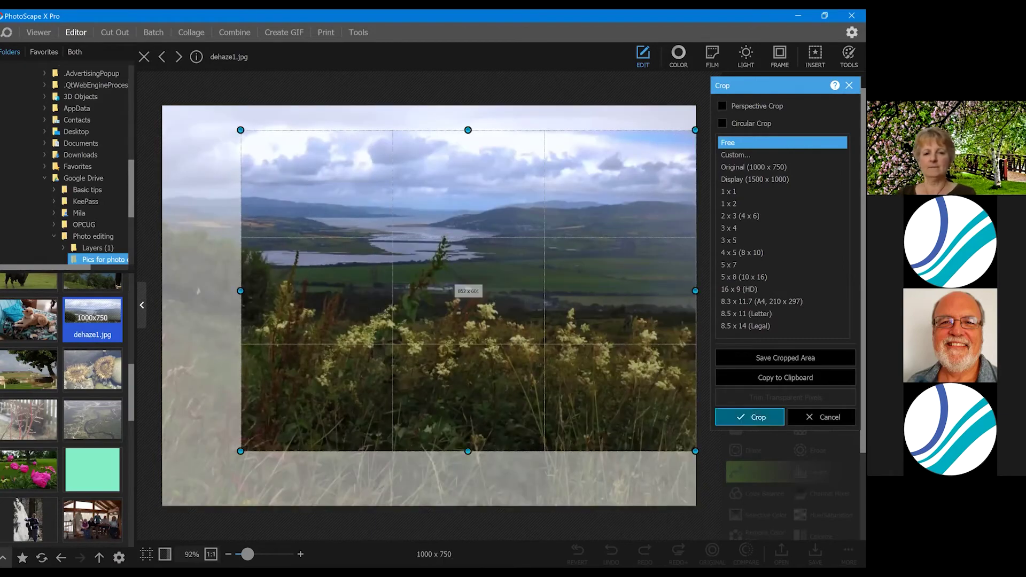
pyautogui.click(749, 416)
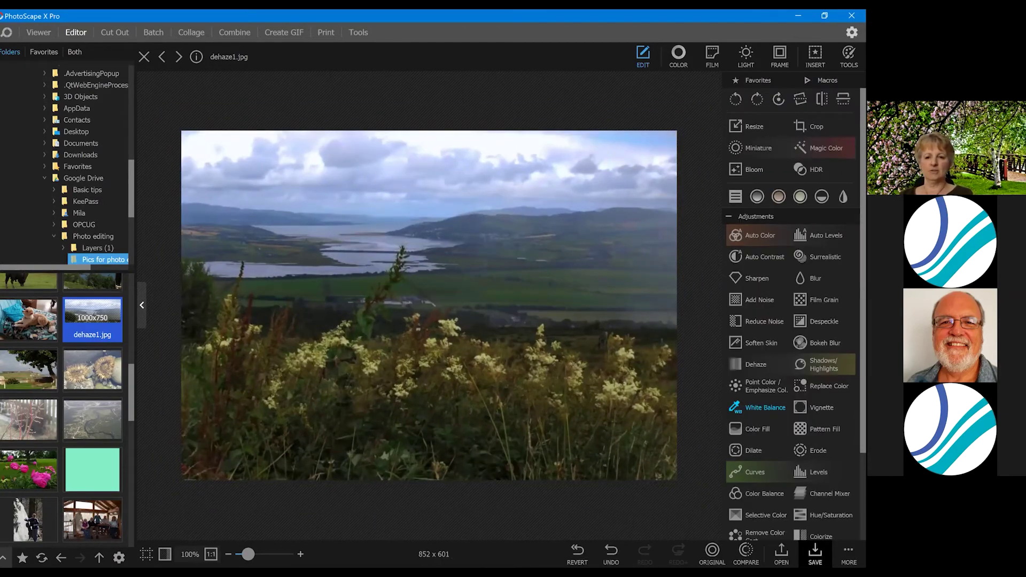
pyautogui.click(712, 553)
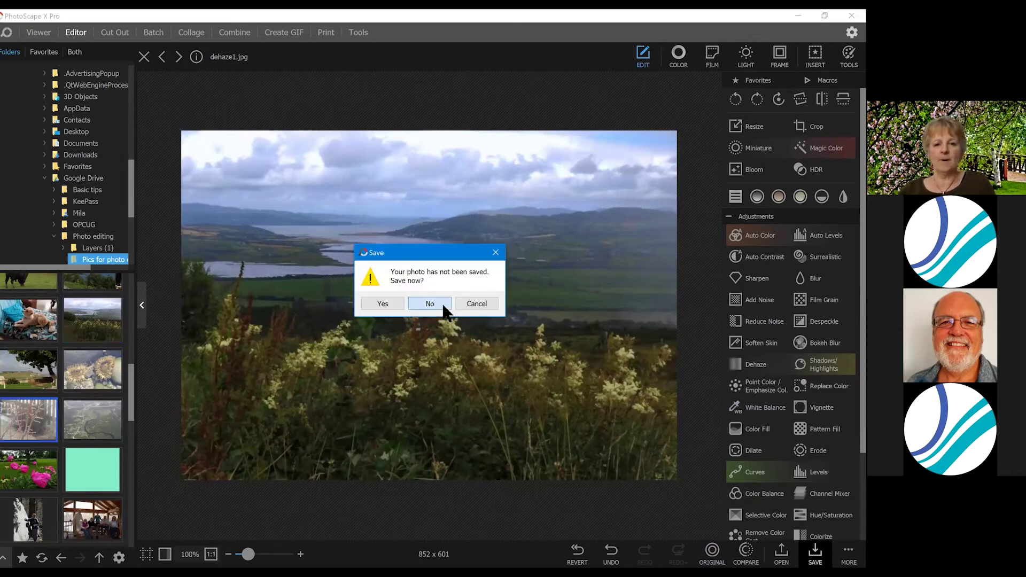
# Discard the landscape edits, preview Dehaze Amount 94 on dehaze4.JPG, then load dehaze5.JPG.
pyautogui.click(442, 305)
pyautogui.press('Return')
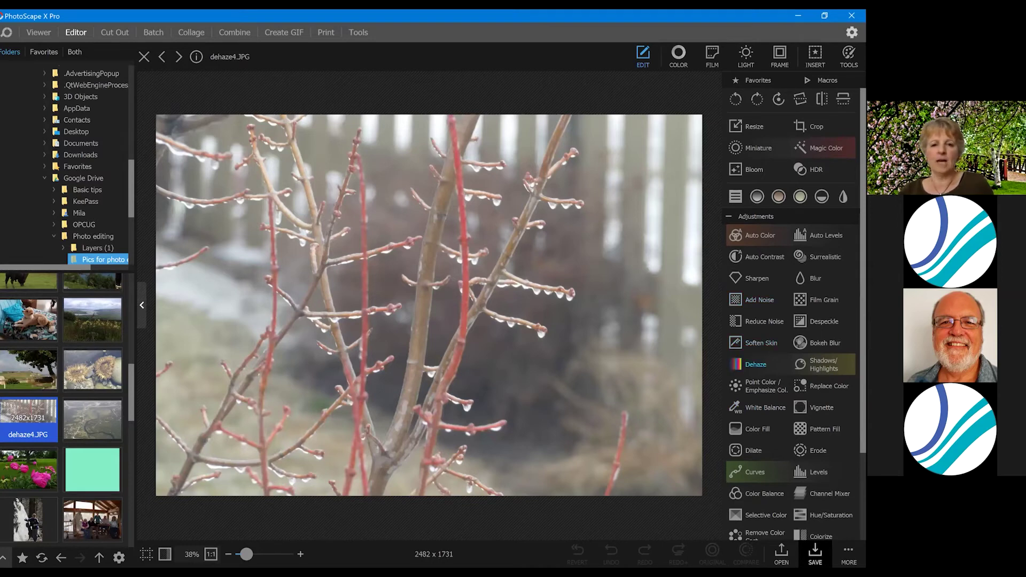
pyautogui.click(755, 364)
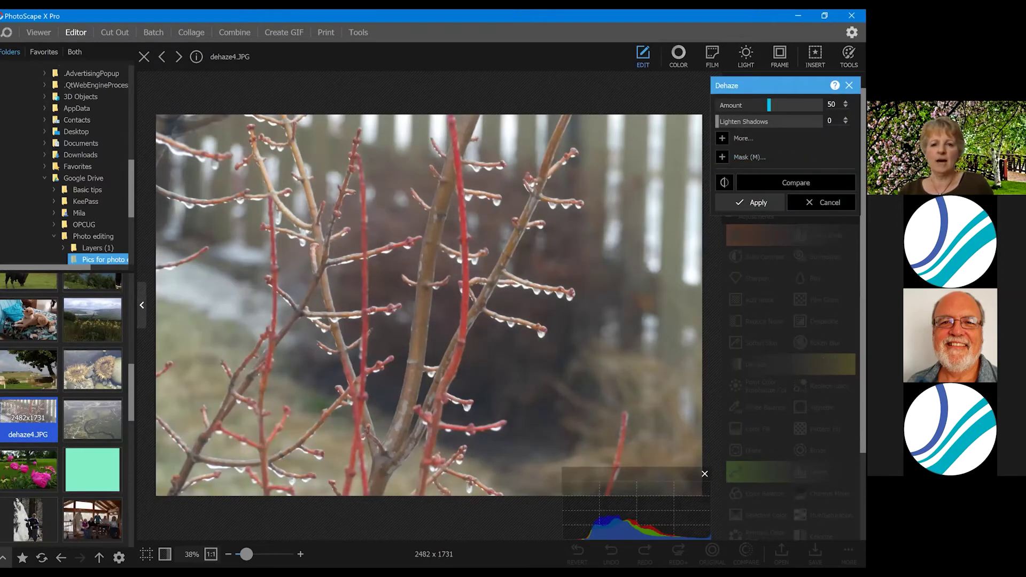
pyautogui.moveTo(769, 105); pyautogui.dragTo(814, 105)
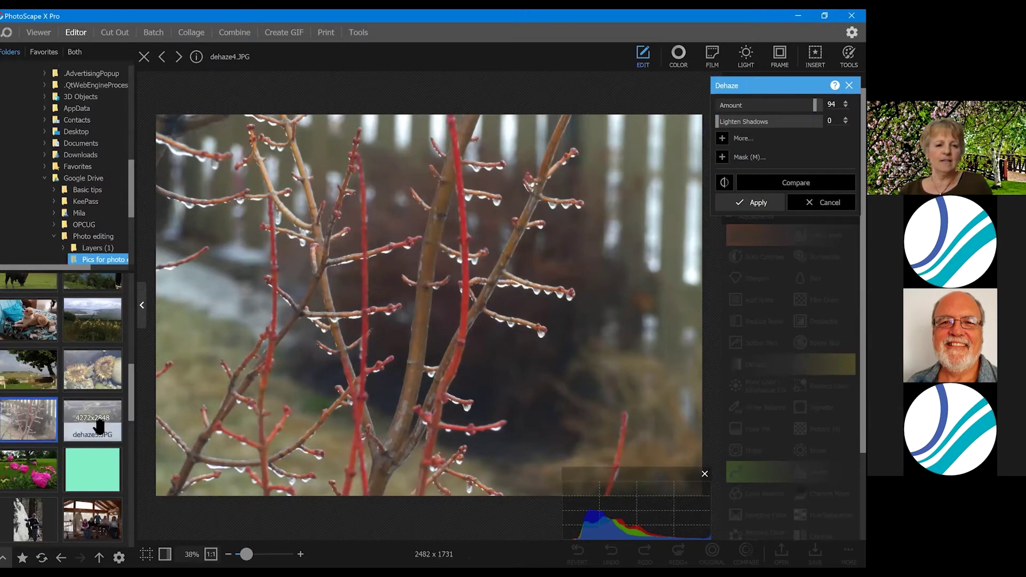
pyautogui.moveTo(98, 421); pyautogui.dragTo(327, 382)
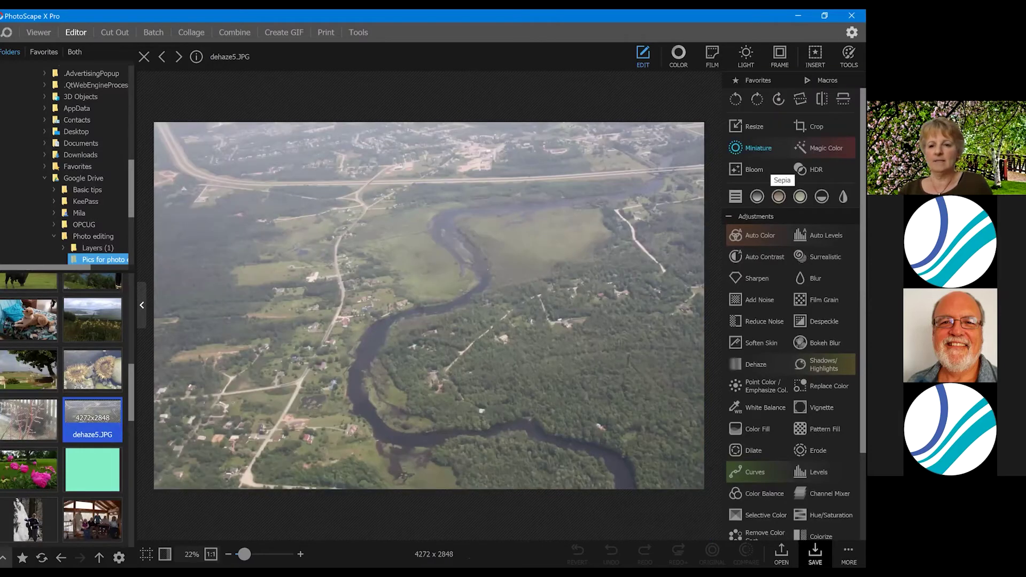
# Preview Dehaze Amount 88 with Lighten Shadows 22 on dehaze5.JPG, cancel it, and open Blur.
pyautogui.click(755, 364)
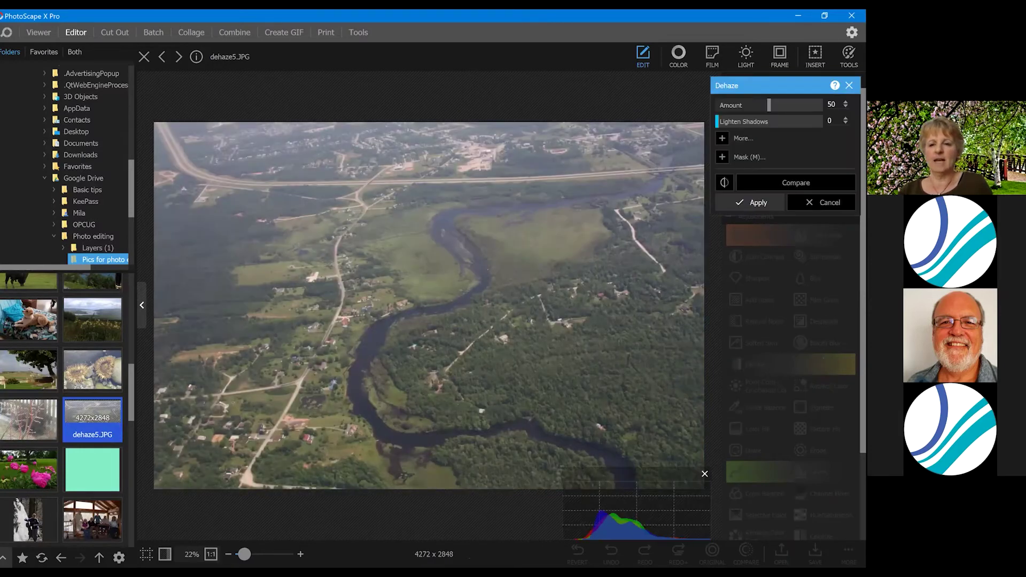
pyautogui.moveTo(768, 105); pyautogui.dragTo(809, 105)
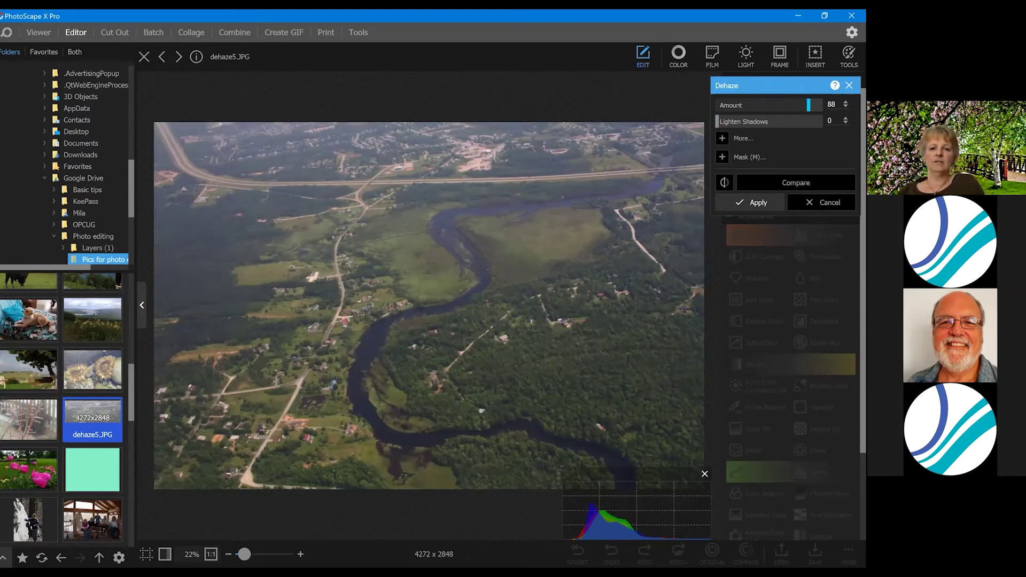
pyautogui.click(731, 121)
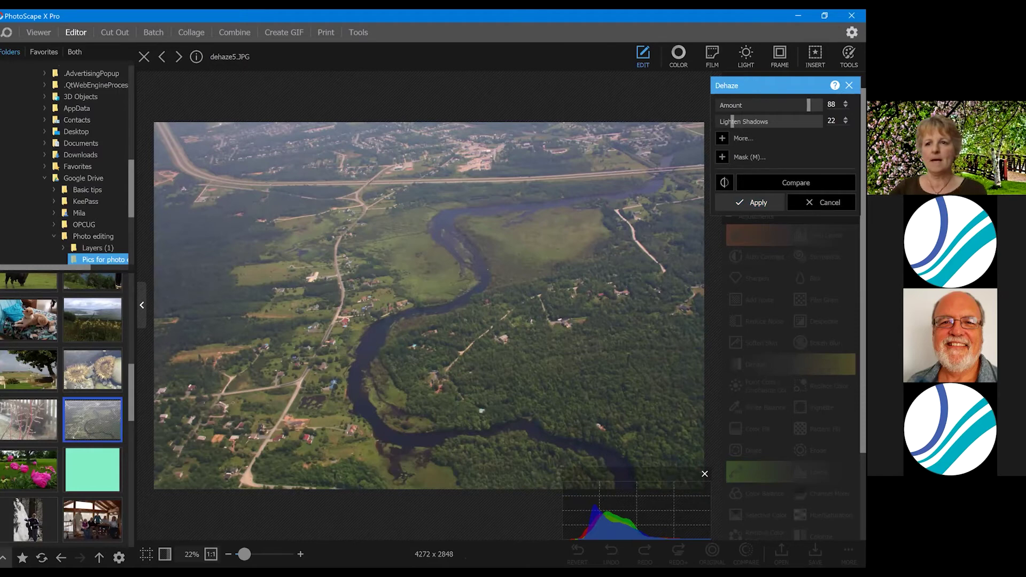
pyautogui.press('Escape')
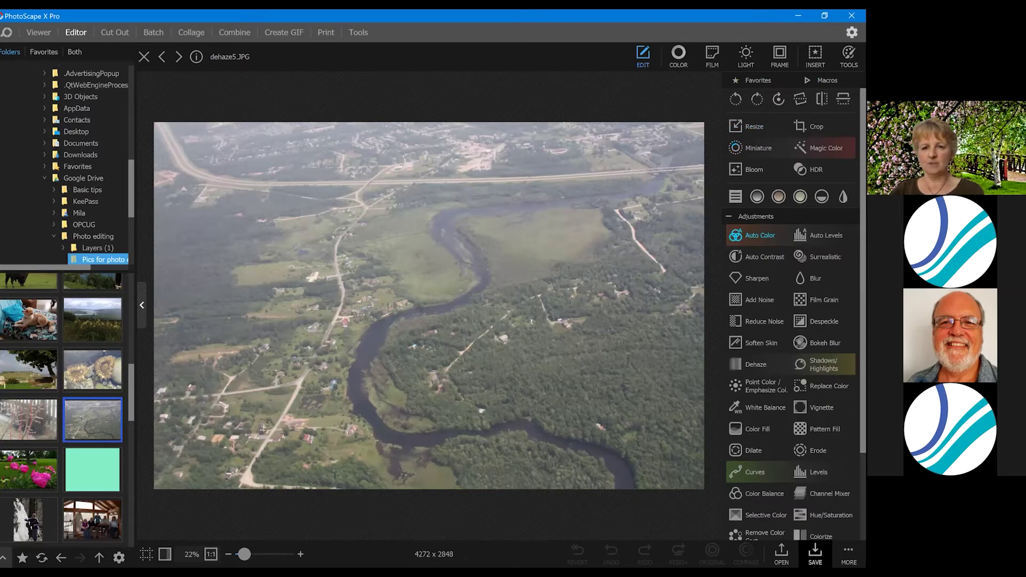
pyautogui.click(814, 279)
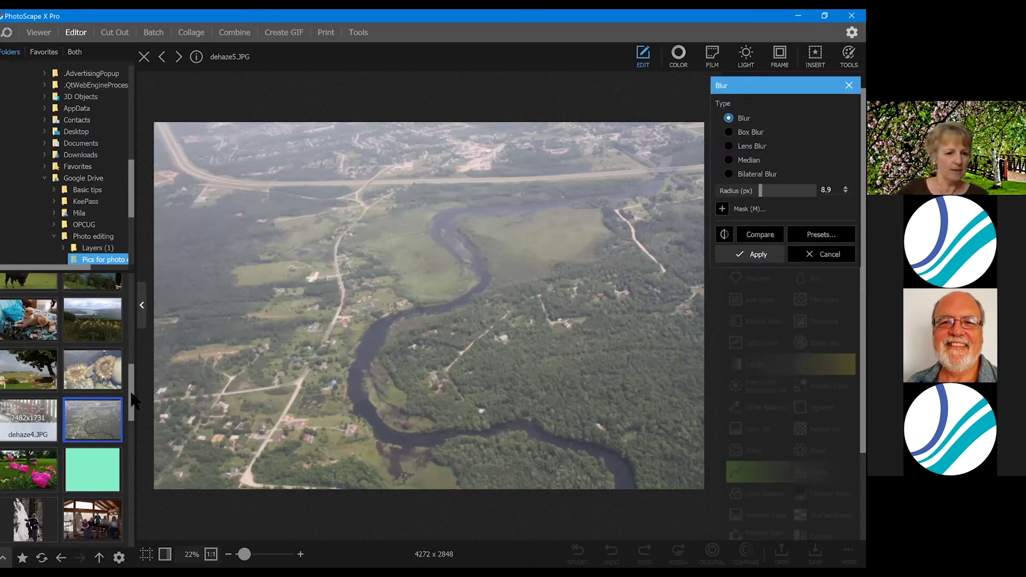
# Select Blur2.jpg, preview a whole-photo blur at radius 68.6, and expand the Mask options.
pyautogui.moveTo(132, 393); pyautogui.dragTo(134, 294)
pyautogui.click(81, 350)
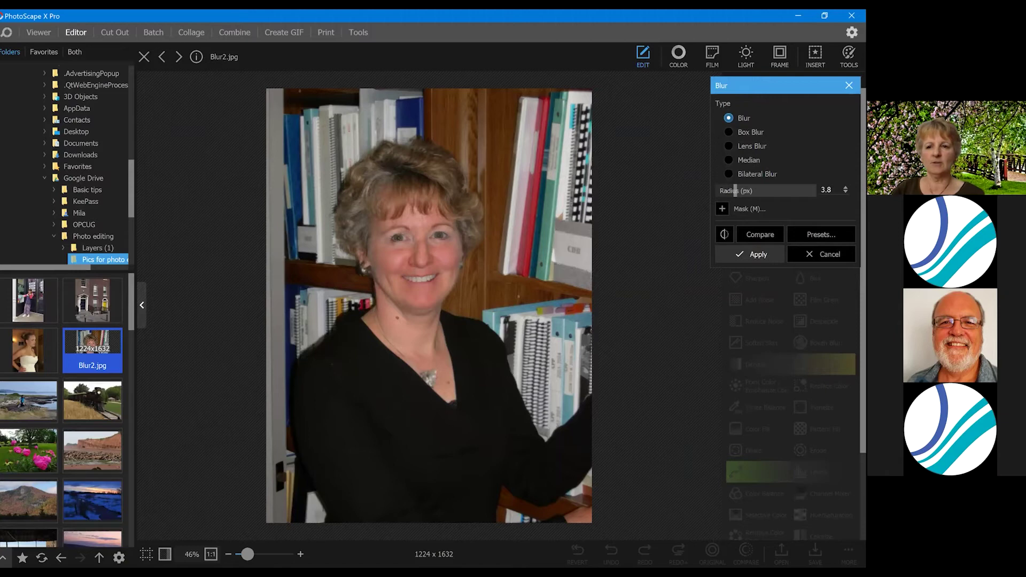
pyautogui.moveTo(734, 190); pyautogui.dragTo(769, 190)
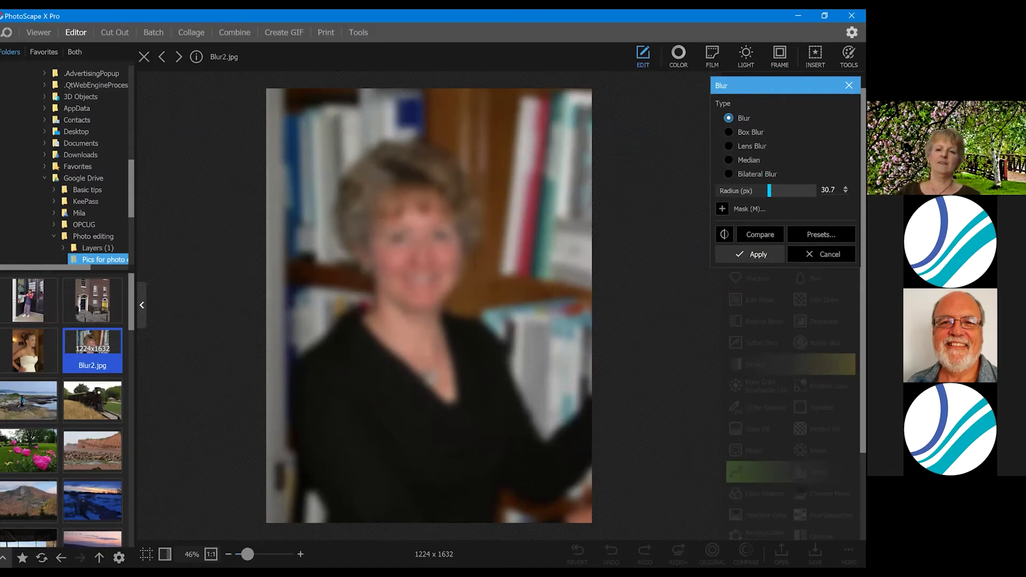
pyautogui.moveTo(769, 190); pyautogui.dragTo(775, 190)
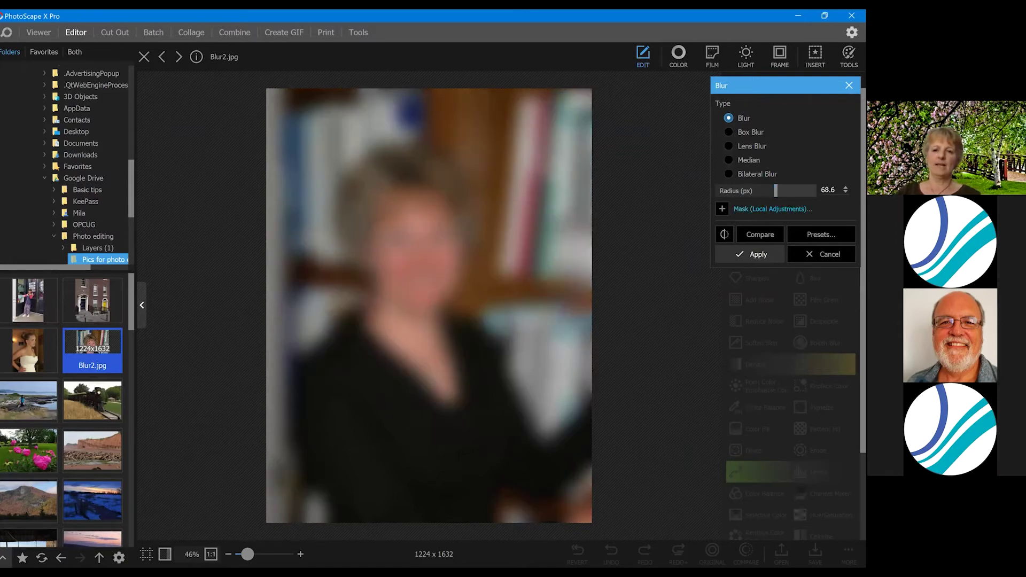
pyautogui.click(722, 208)
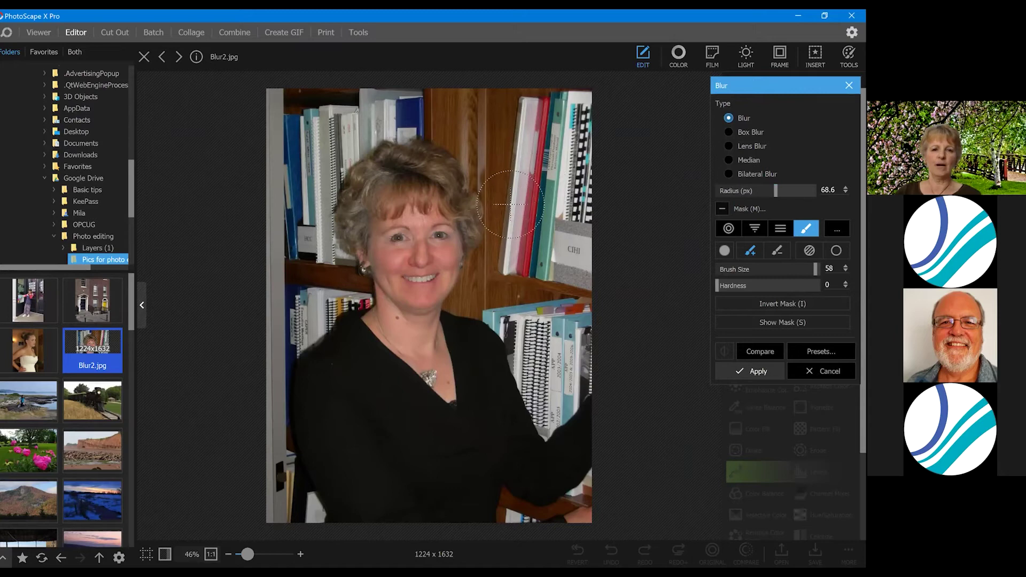
# Try a blur mask stroke over the hair, invert it, set radius 23.7, then cancel the blur.
pyautogui.moveTo(454, 208)
pyautogui.mouseDown()
pyautogui.moveTo(414, 180)
pyautogui.moveTo(383, 174)
pyautogui.moveTo(360, 220)
pyautogui.moveTo(381, 269)
pyautogui.moveTo(385, 252)
pyautogui.moveTo(370, 231)
pyautogui.moveTo(423, 223)
pyautogui.moveTo(414, 196)
pyautogui.moveTo(422, 162)
pyautogui.moveTo(449, 193)
pyautogui.moveTo(457, 213)
pyautogui.moveTo(394, 228)
pyautogui.moveTo(441, 273)
pyautogui.moveTo(389, 330)
pyautogui.moveTo(434, 382)
pyautogui.moveTo(429, 302)
pyautogui.moveTo(441, 414)
pyautogui.mouseUp()
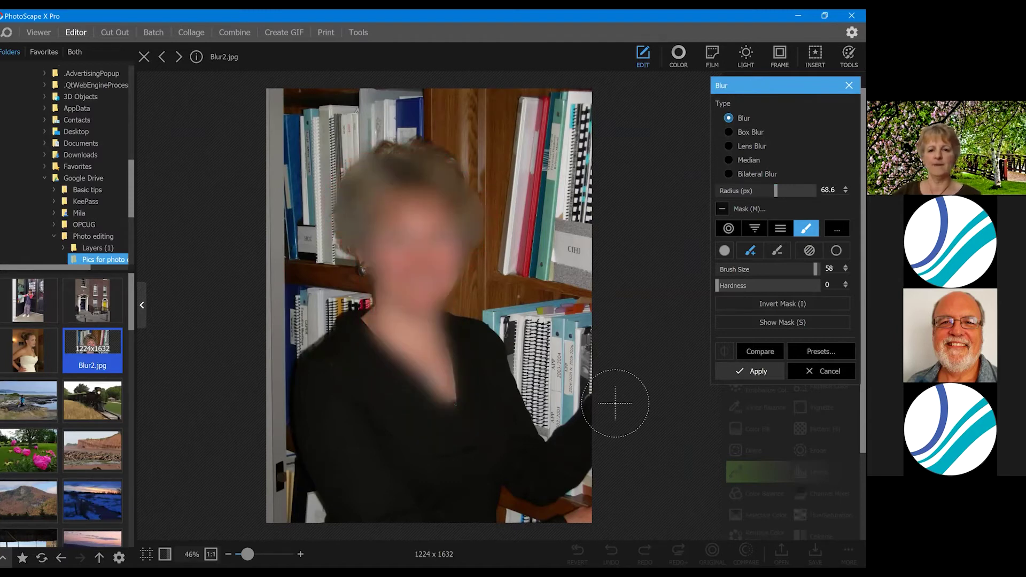
pyautogui.press('i')
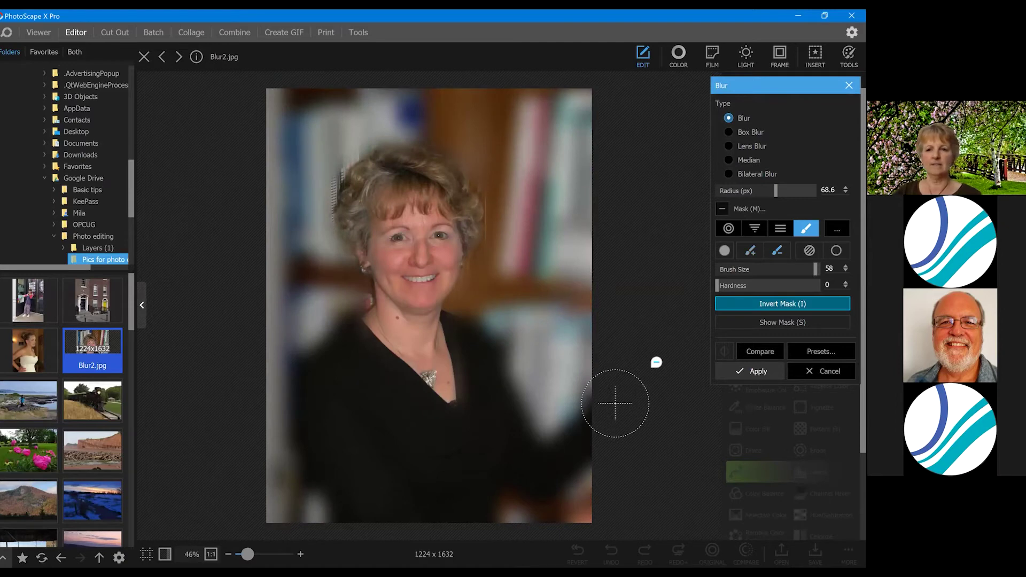
pyautogui.click(759, 191)
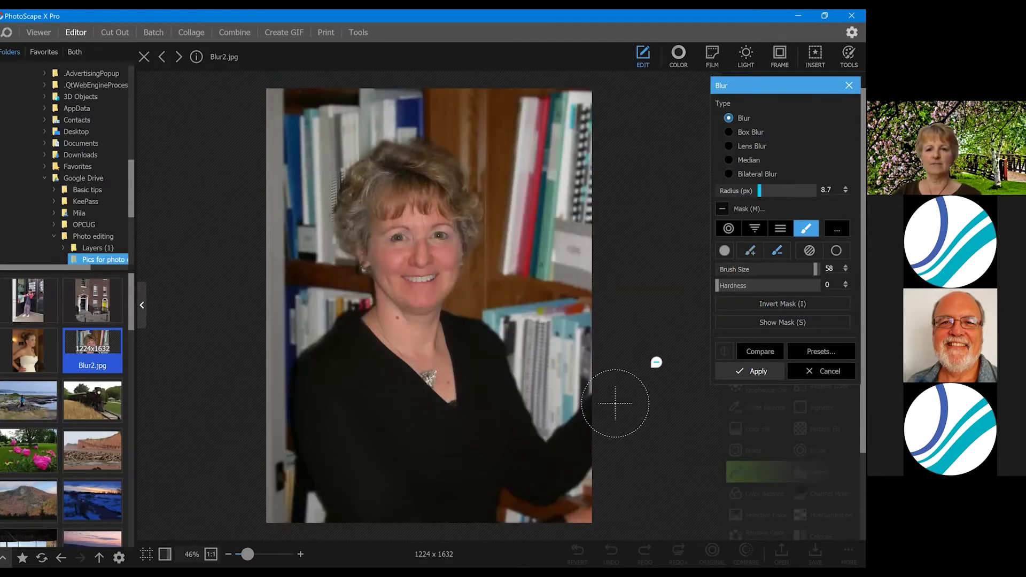
pyautogui.moveTo(760, 191); pyautogui.dragTo(767, 191)
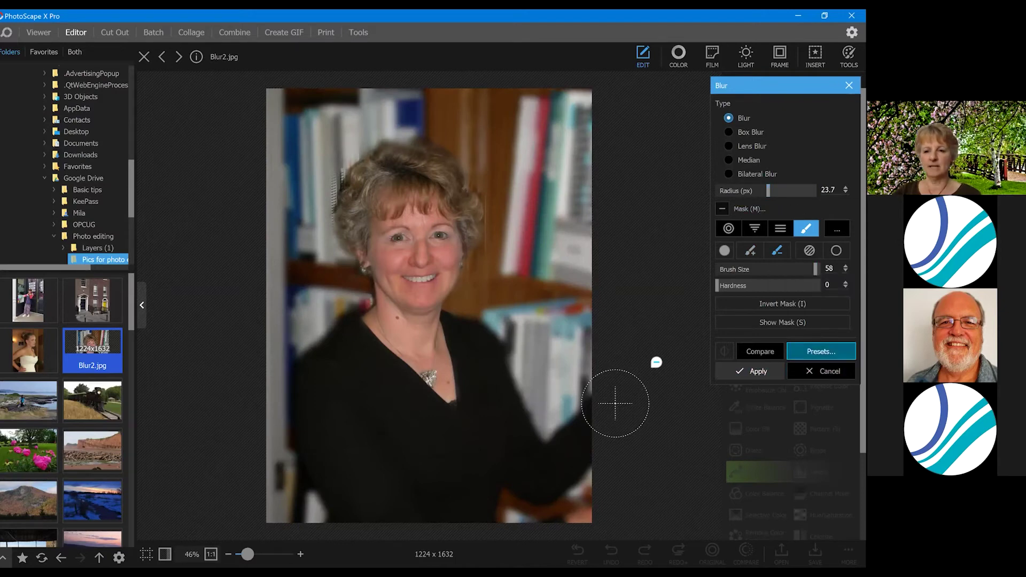
pyautogui.press('Escape')
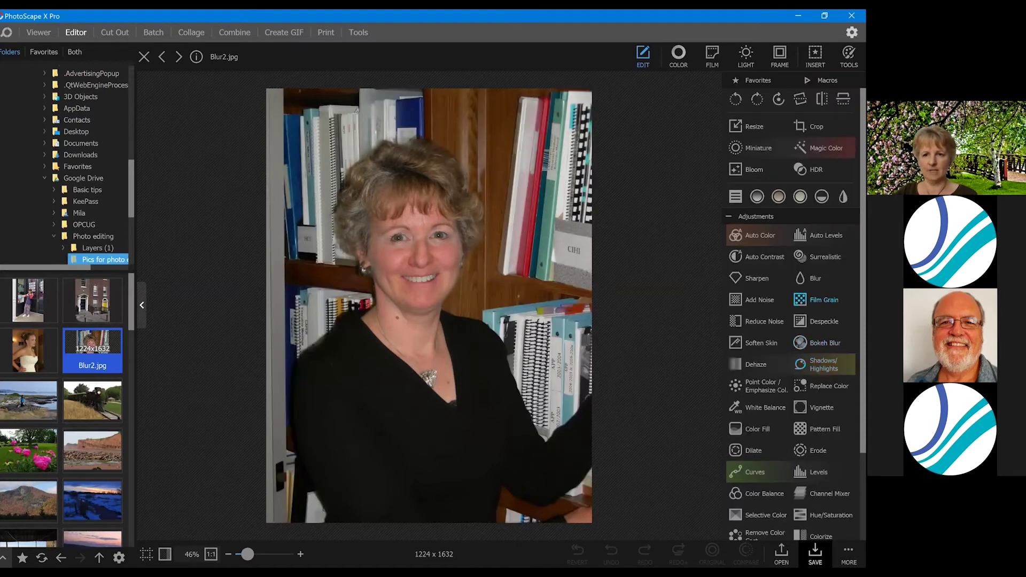
# Start a masked blur at radius 27.2, clear the mask over the eye, and set brush size 22.
pyautogui.click(814, 279)
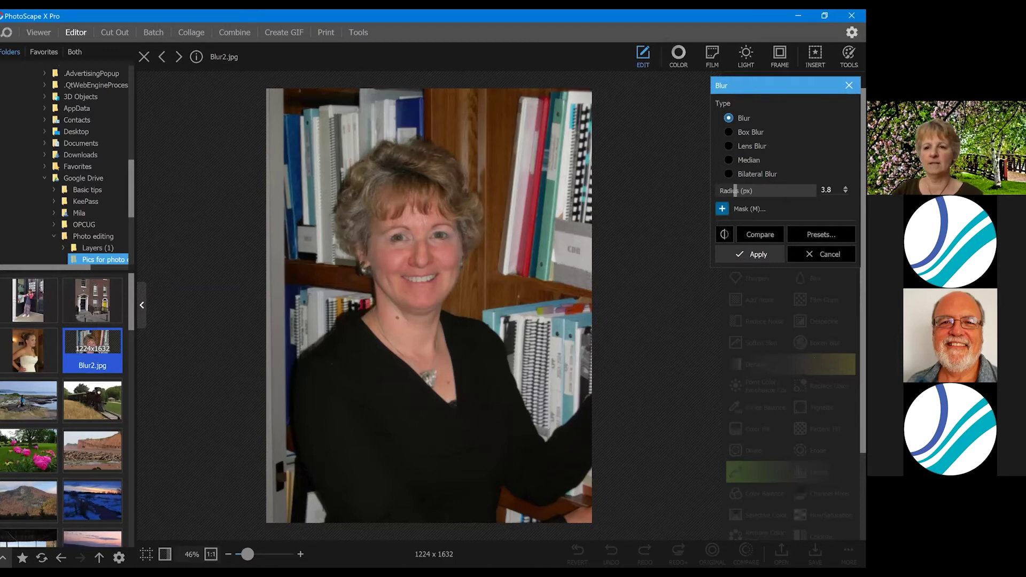
pyautogui.click(722, 209)
pyautogui.moveTo(735, 190); pyautogui.dragTo(786, 191)
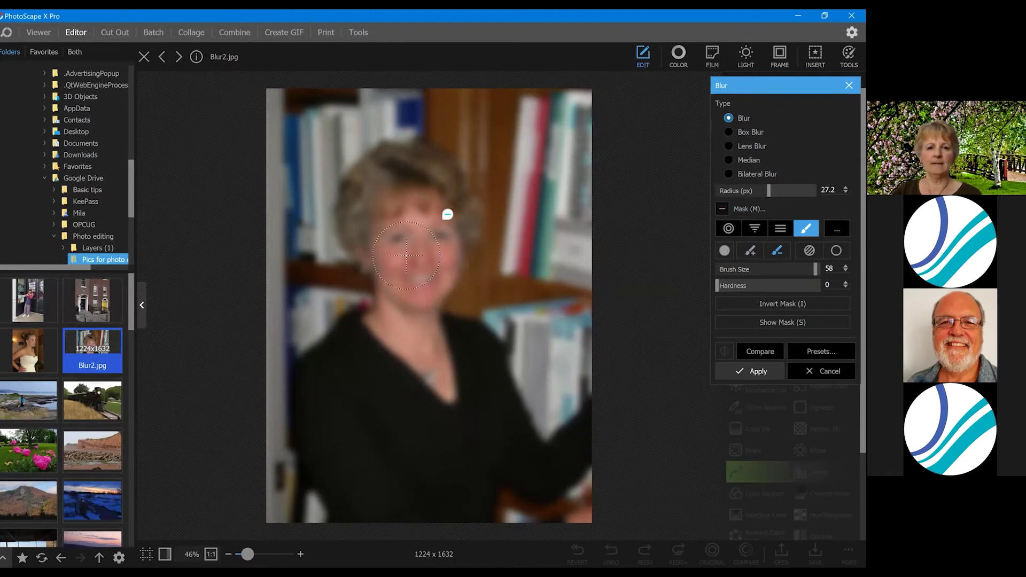
pyautogui.press('s')
pyautogui.moveTo(401, 222); pyautogui.dragTo(364, 196)
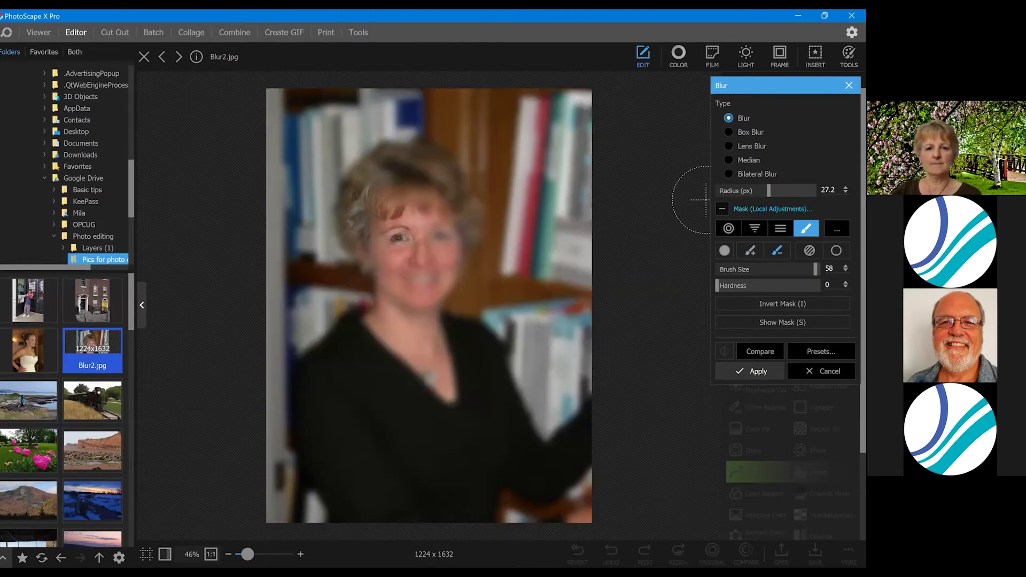
pyautogui.moveTo(815, 269); pyautogui.dragTo(754, 269)
# Erase the blur mask from the woman's hair, nose and neckline so they stay sharp.
pyautogui.moveTo(427, 202)
pyautogui.mouseDown()
pyautogui.moveTo(401, 176)
pyautogui.moveTo(347, 195)
pyautogui.moveTo(362, 249)
pyautogui.moveTo(401, 220)
pyautogui.moveTo(406, 247)
pyautogui.moveTo(415, 206)
pyautogui.moveTo(451, 242)
pyautogui.moveTo(452, 227)
pyautogui.moveTo(448, 285)
pyautogui.moveTo(436, 257)
pyautogui.moveTo(434, 307)
pyautogui.moveTo(420, 286)
pyautogui.moveTo(406, 300)
pyautogui.moveTo(395, 263)
pyautogui.moveTo(384, 290)
pyautogui.moveTo(393, 311)
pyautogui.moveTo(379, 321)
pyautogui.moveTo(374, 311)
pyautogui.moveTo(432, 338)
pyautogui.moveTo(440, 330)
pyautogui.moveTo(444, 371)
pyautogui.moveTo(425, 330)
pyautogui.moveTo(398, 321)
pyautogui.moveTo(388, 338)
pyautogui.moveTo(416, 375)
pyautogui.moveTo(411, 333)
pyautogui.moveTo(428, 333)
pyautogui.moveTo(432, 210)
pyautogui.moveTo(384, 195)
pyautogui.moveTo(458, 206)
pyautogui.moveTo(450, 177)
pyautogui.moveTo(401, 157)
pyautogui.moveTo(420, 168)
pyautogui.moveTo(366, 226)
pyautogui.mouseUp()
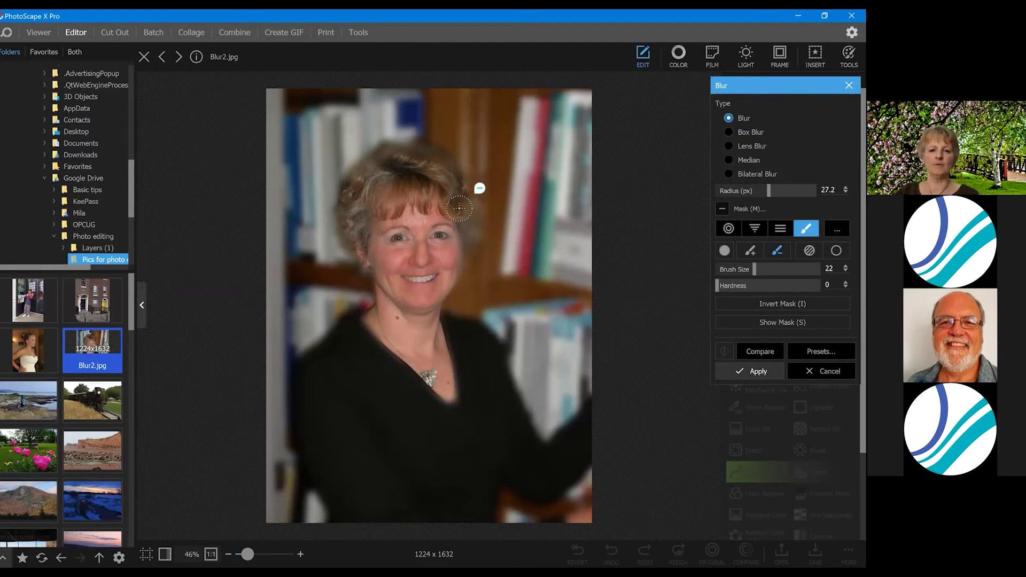
pyautogui.moveTo(459, 209)
pyautogui.mouseDown()
pyautogui.moveTo(471, 222)
pyautogui.moveTo(471, 211)
pyautogui.moveTo(465, 241)
pyautogui.moveTo(477, 247)
pyautogui.moveTo(564, 265)
pyautogui.moveTo(505, 250)
pyautogui.mouseUp()
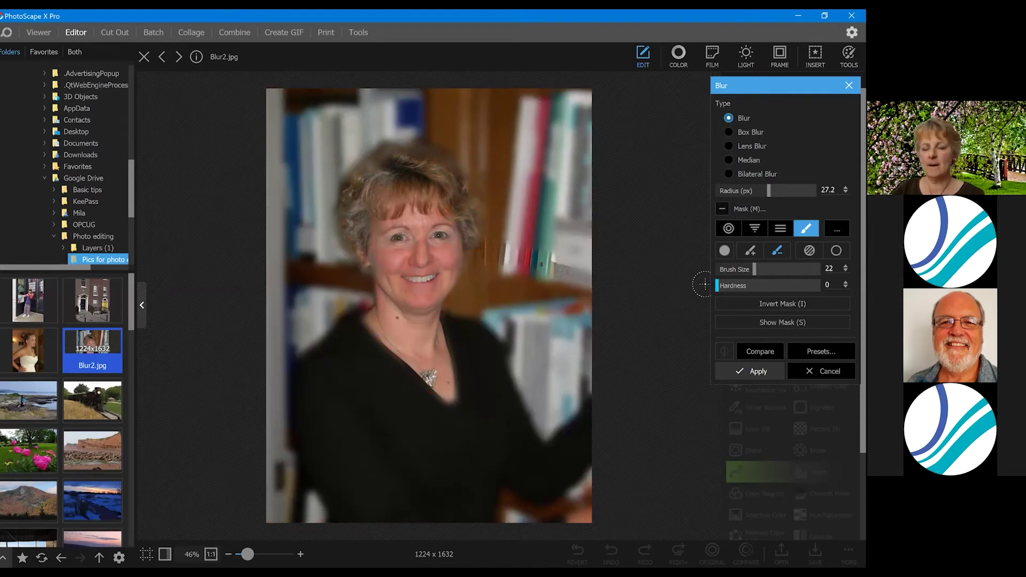
pyautogui.press('+')
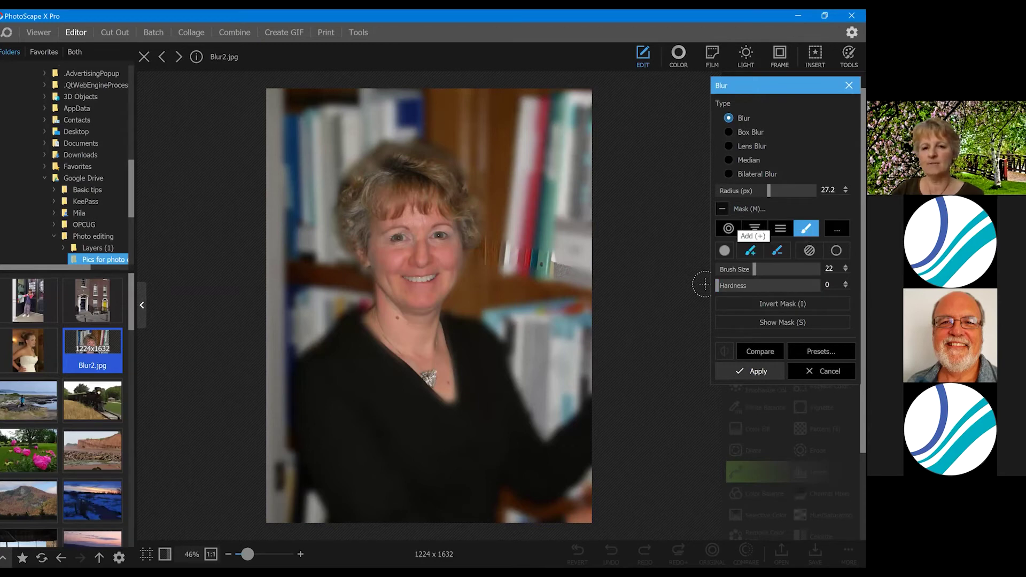
pyautogui.press('-')
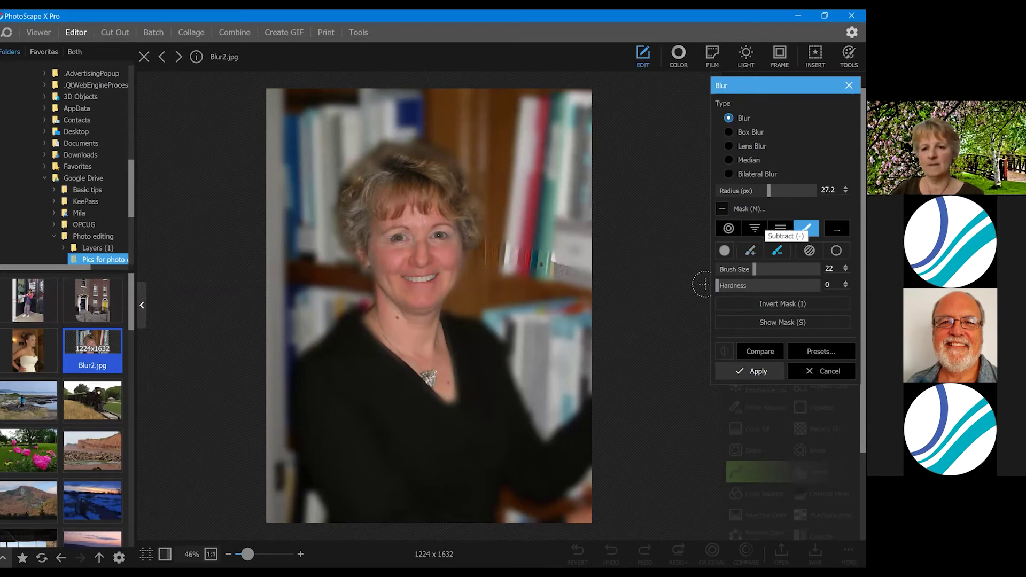
pyautogui.press('s')
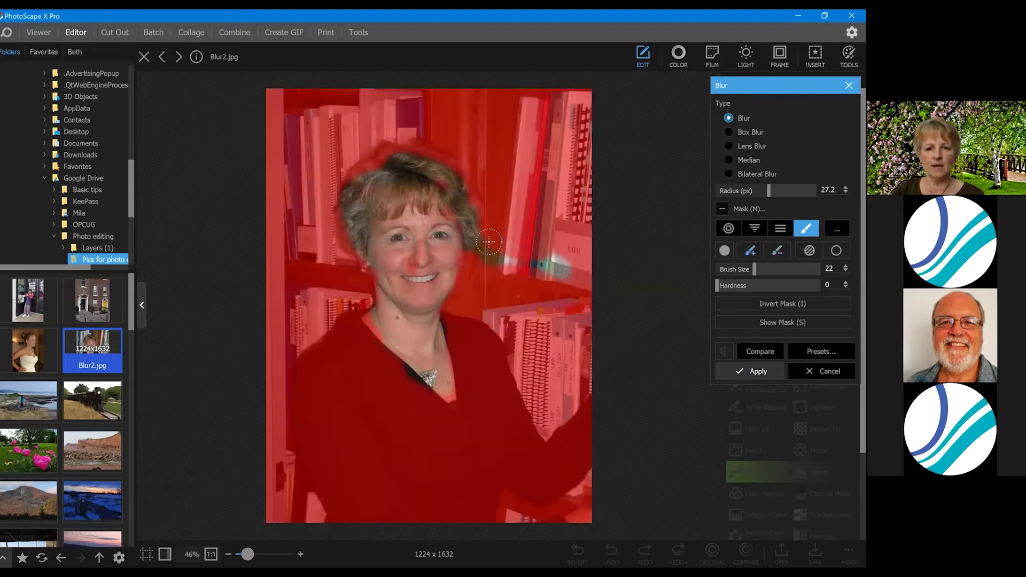
pyautogui.moveTo(497, 257)
pyautogui.mouseDown()
pyautogui.moveTo(508, 271)
pyautogui.moveTo(505, 251)
pyautogui.moveTo(470, 224)
pyautogui.moveTo(451, 267)
pyautogui.moveTo(438, 251)
pyautogui.moveTo(447, 223)
pyautogui.moveTo(441, 257)
pyautogui.moveTo(443, 248)
pyautogui.moveTo(426, 258)
pyautogui.moveTo(452, 258)
pyautogui.mouseUp()
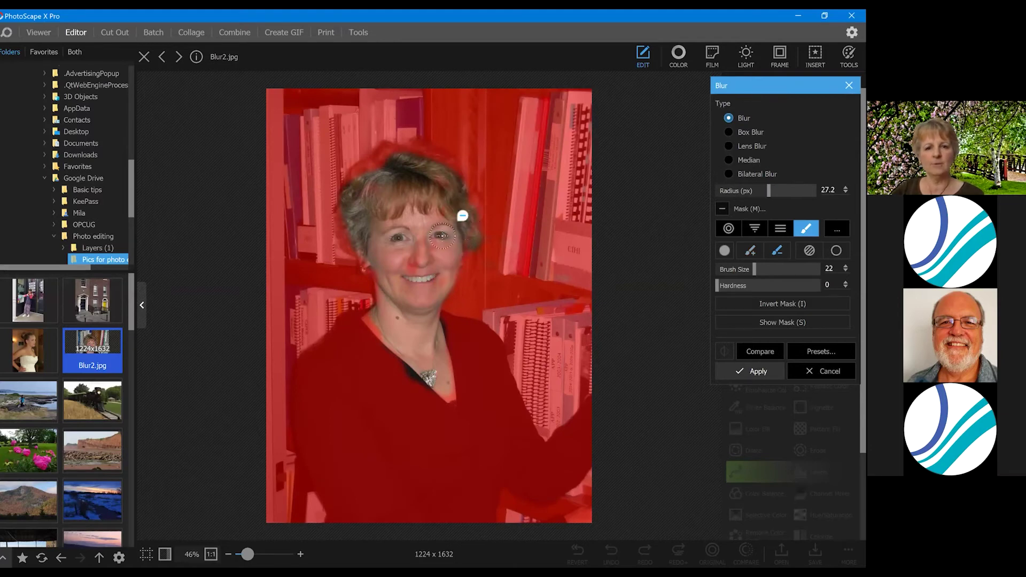
pyautogui.moveTo(442, 236)
pyautogui.mouseDown()
pyautogui.moveTo(433, 190)
pyautogui.moveTo(467, 218)
pyautogui.moveTo(471, 205)
pyautogui.moveTo(455, 175)
pyautogui.moveTo(351, 219)
pyautogui.moveTo(373, 163)
pyautogui.moveTo(383, 166)
pyautogui.mouseUp()
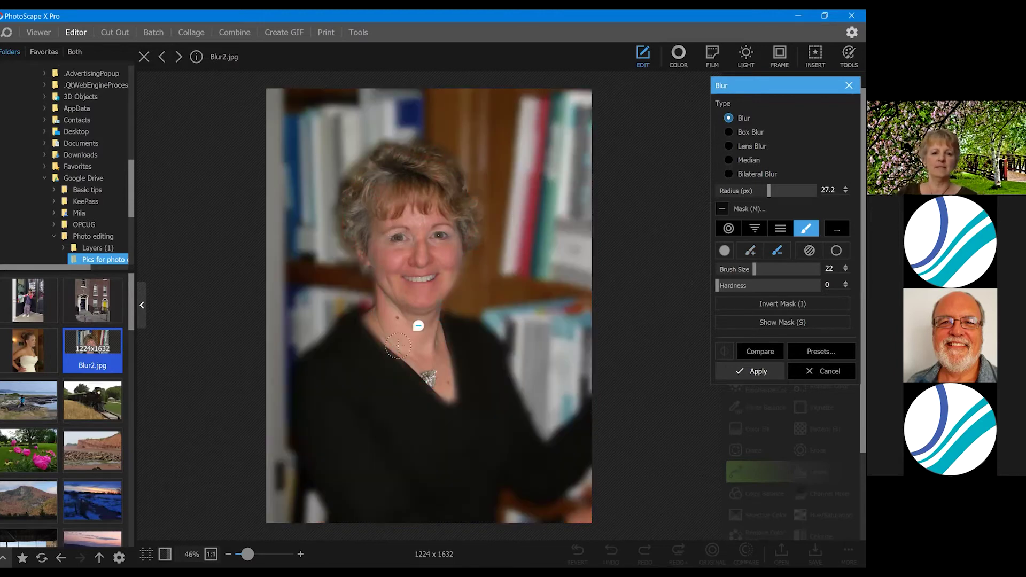
pyautogui.moveTo(396, 324)
pyautogui.mouseDown()
pyautogui.moveTo(374, 330)
pyautogui.moveTo(426, 400)
pyautogui.moveTo(448, 400)
pyautogui.moveTo(453, 333)
pyautogui.mouseUp()
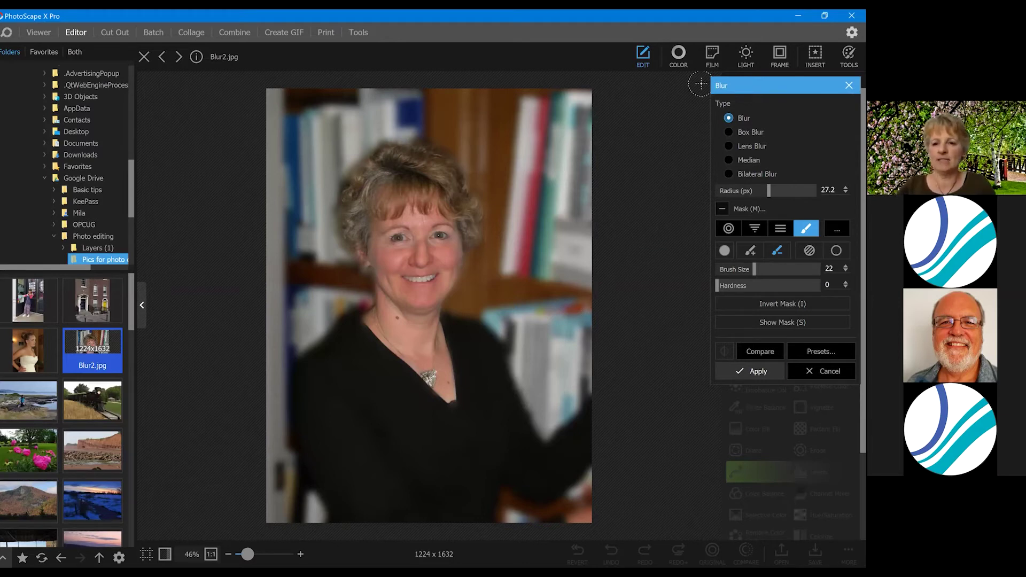
# Apply the masked blur, then try a white vignette (Amount 58, Size -24) and discard it.
pyautogui.click(750, 370)
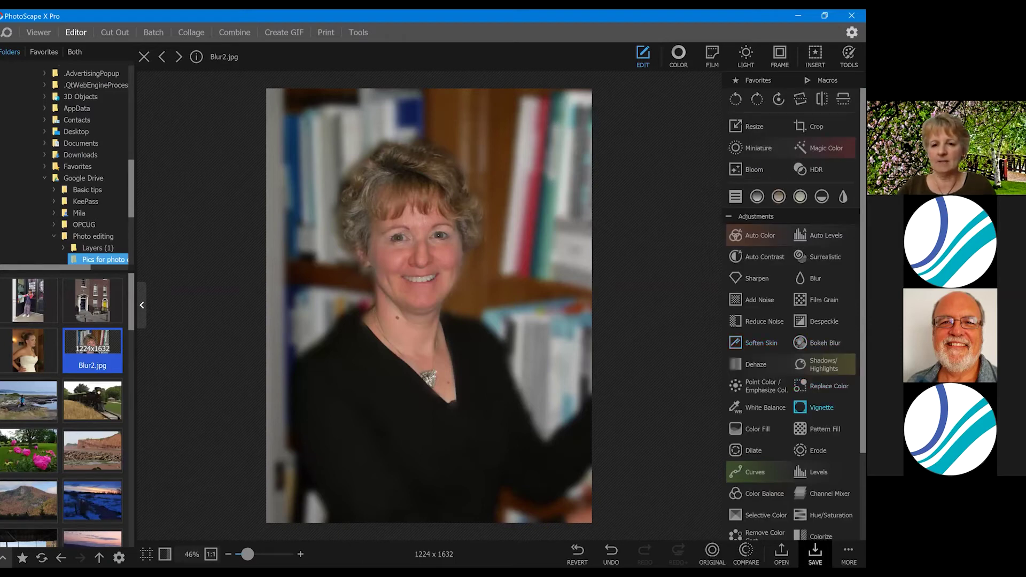
pyautogui.click(817, 407)
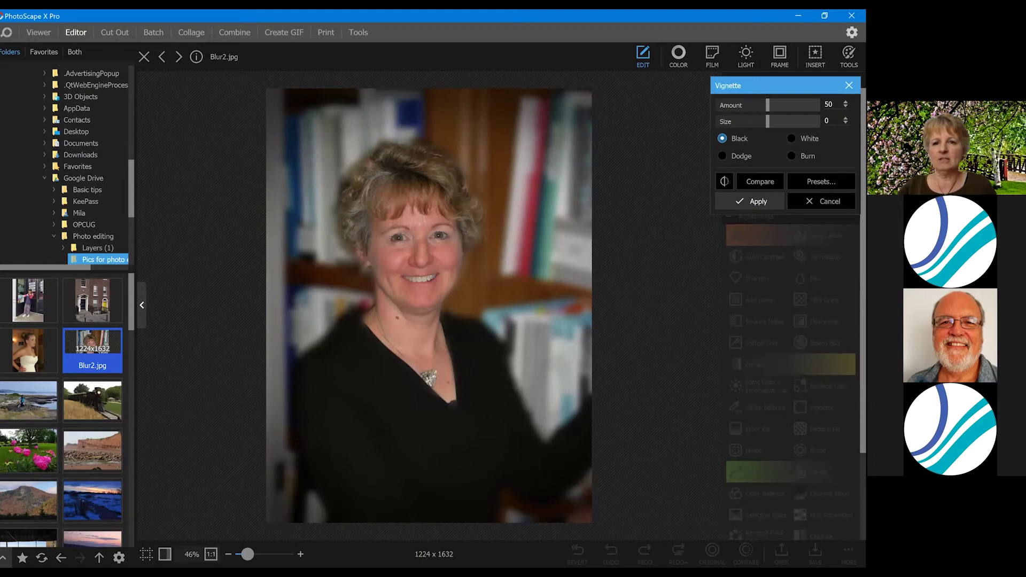
pyautogui.click(793, 105)
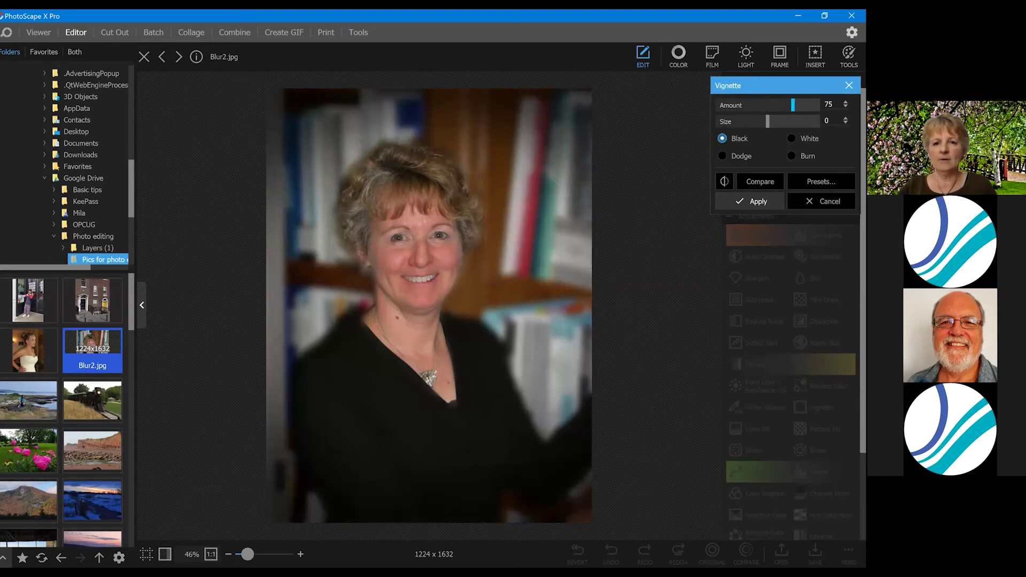
pyautogui.moveTo(793, 105); pyautogui.dragTo(789, 105)
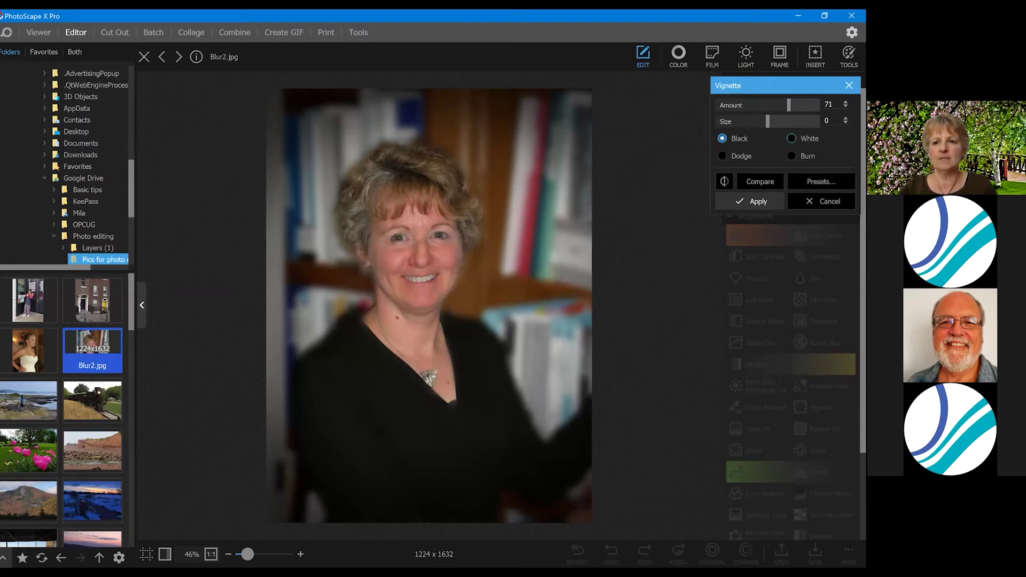
pyautogui.click(791, 138)
pyautogui.moveTo(789, 105); pyautogui.dragTo(755, 121)
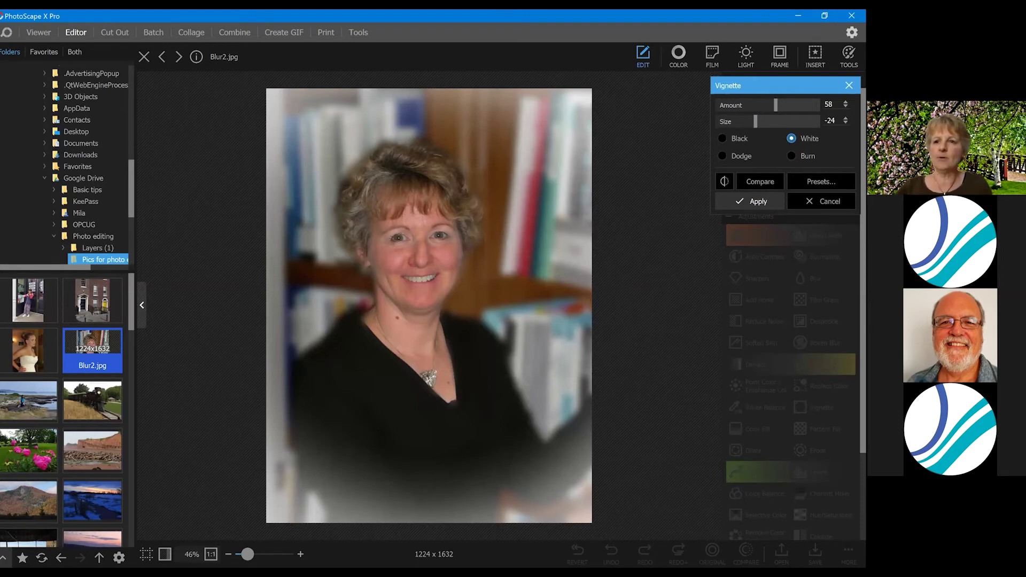
pyautogui.click(849, 56)
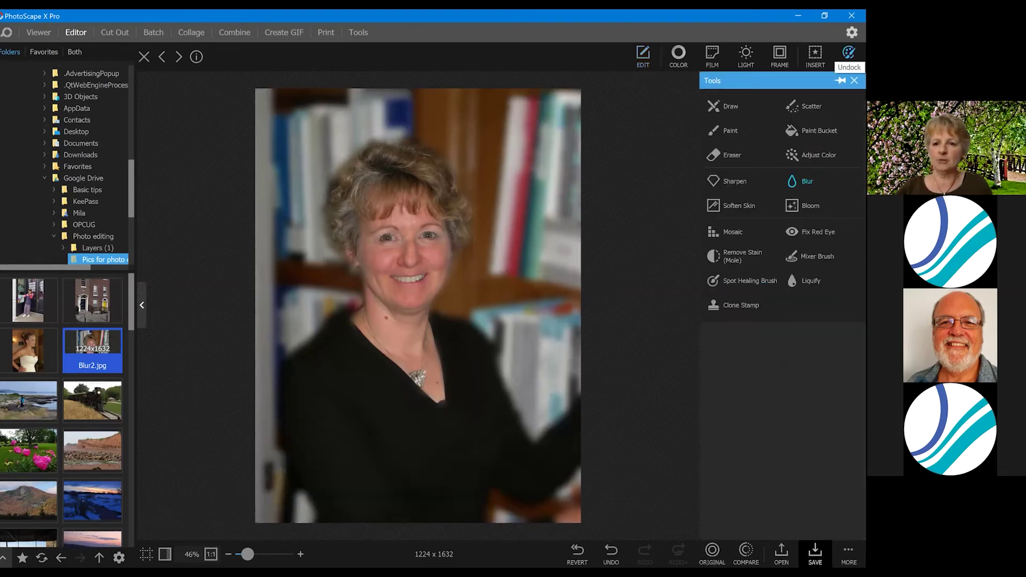
# Select the Clone Stamp retouching tool in PhotoScape X Pro.
pyautogui.click(714, 306)
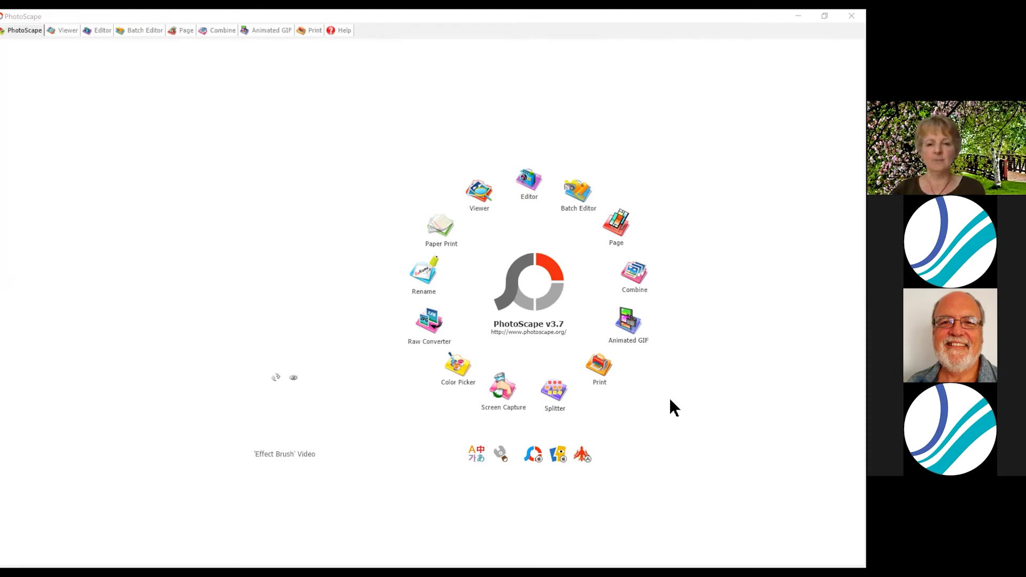
# Load clone1.jpg into the PhotoScape 3.7 Editor and show its retouching tools.
pyautogui.click(528, 182)
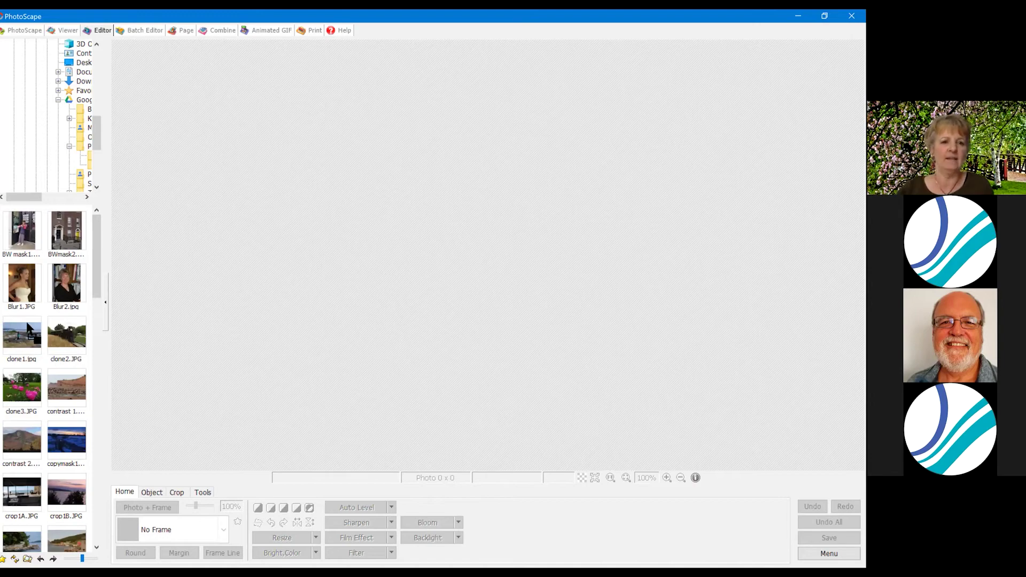
pyautogui.moveTo(23, 333); pyautogui.dragTo(276, 246)
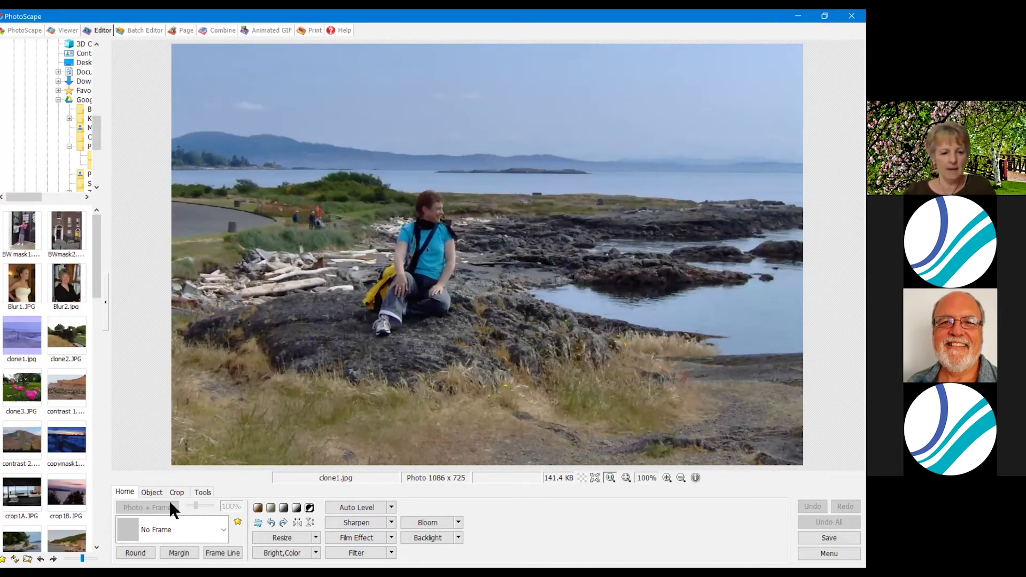
pyautogui.click(204, 491)
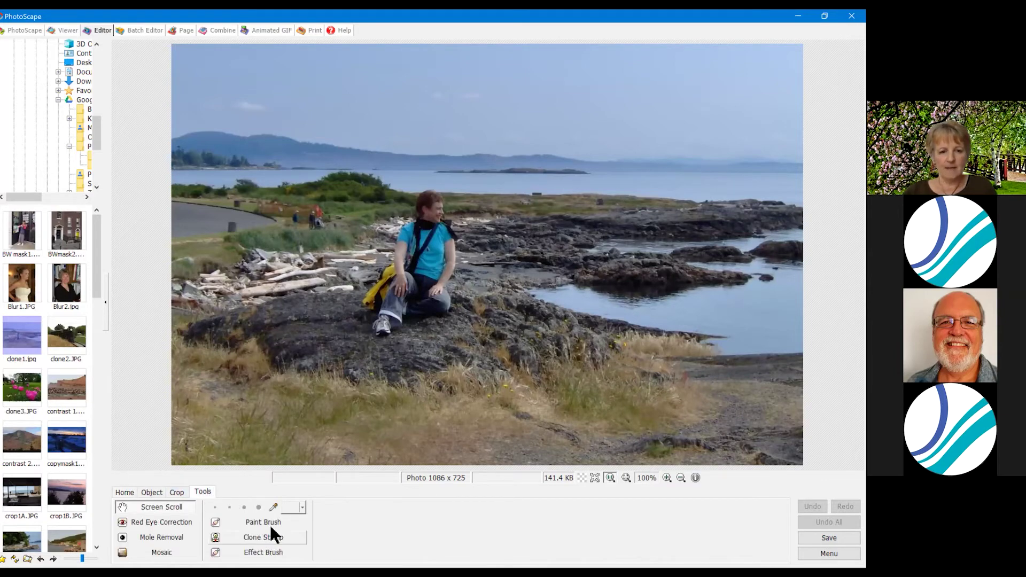
# Test-clone the woman onto the shoreline with Clone Stamp, undo it, and pick the medium brush.
pyautogui.click(264, 537)
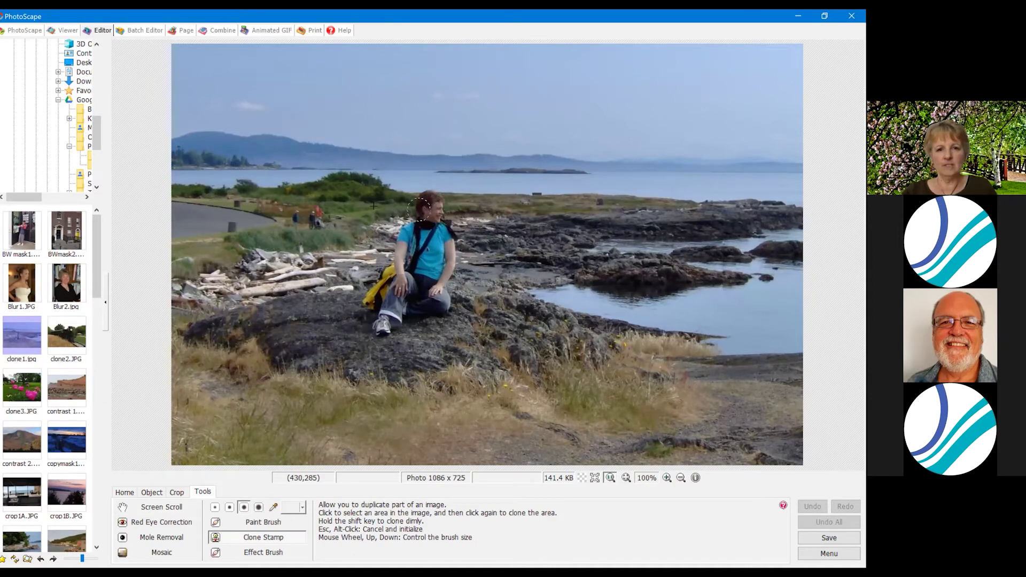
pyautogui.click(258, 506)
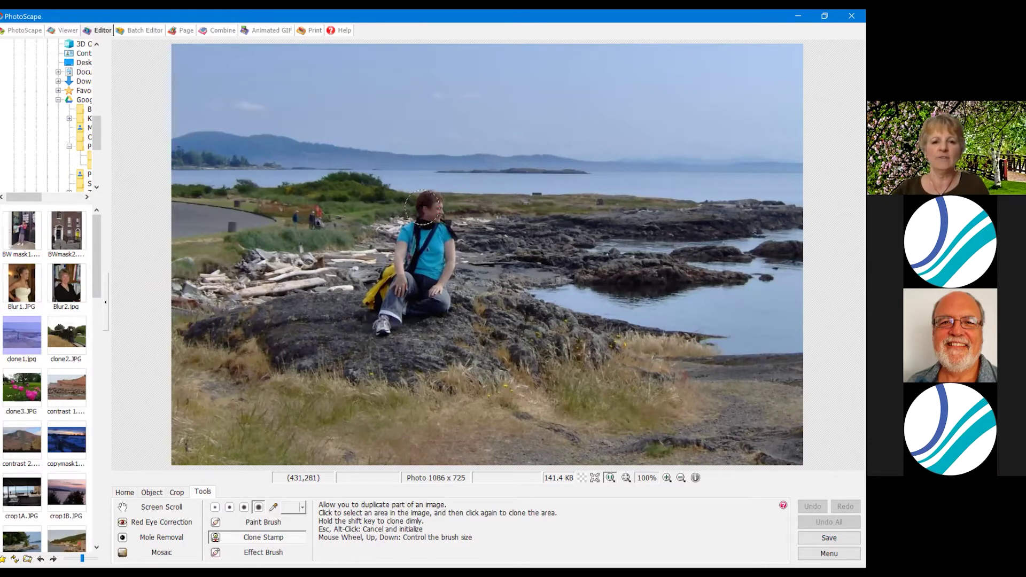
pyautogui.click(422, 198)
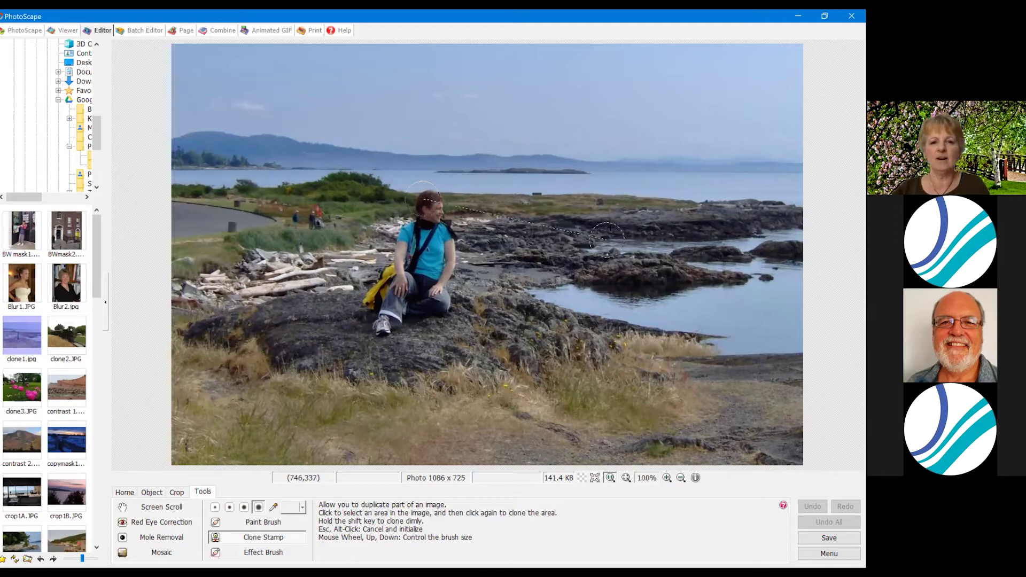
pyautogui.click(609, 201)
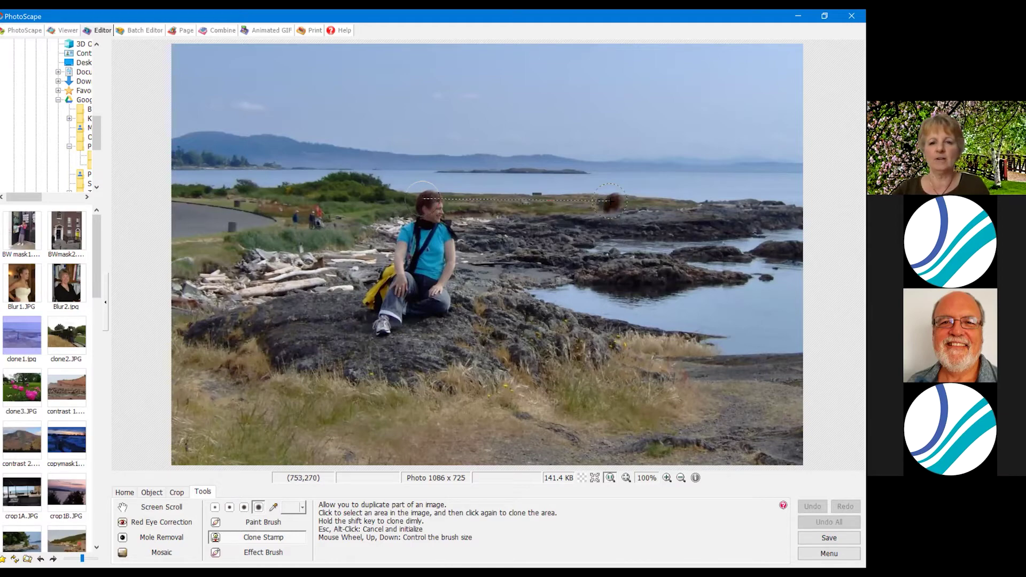
pyautogui.moveTo(610, 201)
pyautogui.mouseDown()
pyautogui.moveTo(608, 291)
pyautogui.moveTo(600, 221)
pyautogui.moveTo(585, 249)
pyautogui.moveTo(601, 208)
pyautogui.moveTo(623, 251)
pyautogui.moveTo(619, 359)
pyautogui.moveTo(611, 294)
pyautogui.moveTo(568, 300)
pyautogui.moveTo(571, 350)
pyautogui.moveTo(596, 317)
pyautogui.mouseUp()
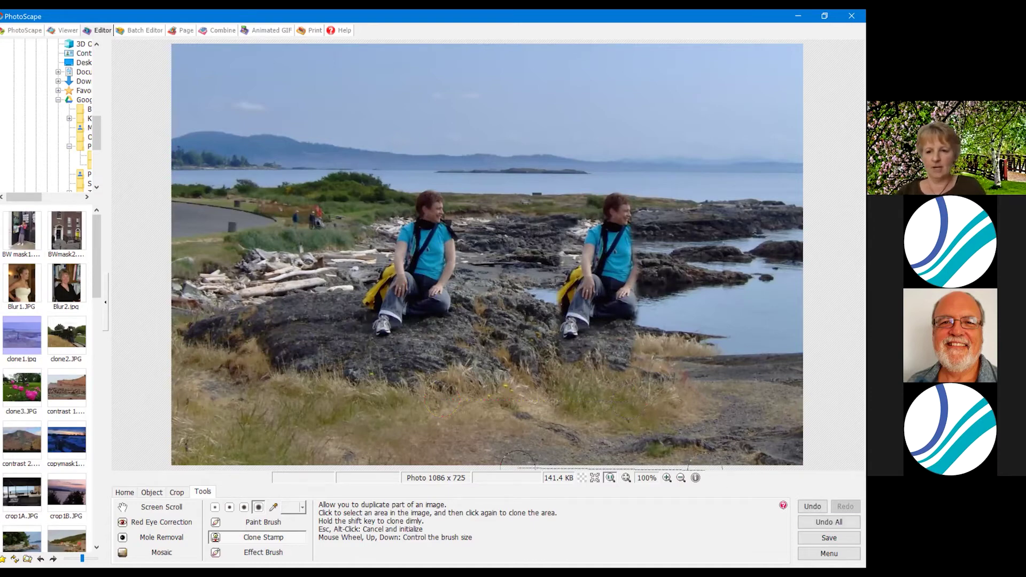
pyautogui.click(812, 506)
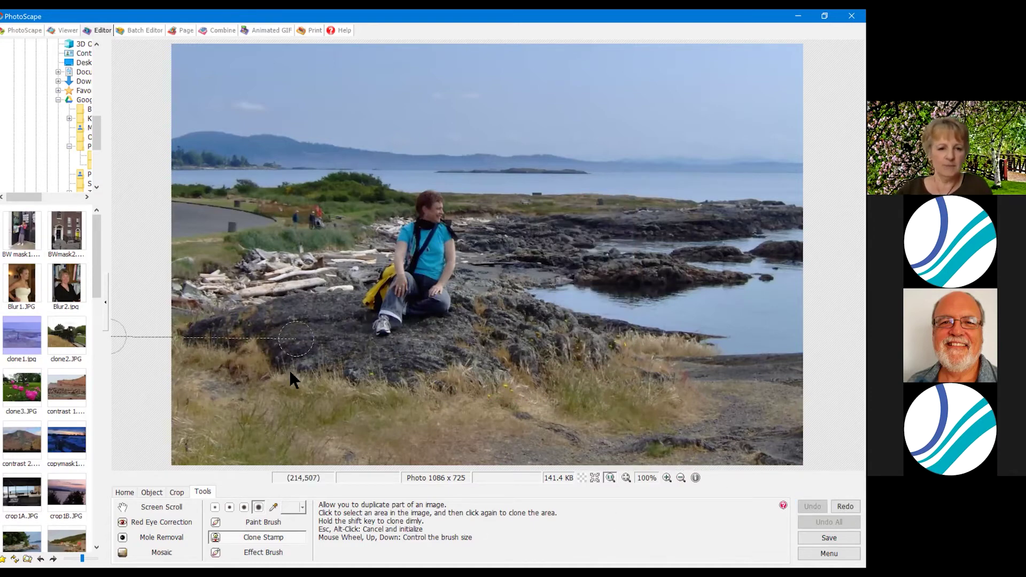
pyautogui.click(243, 507)
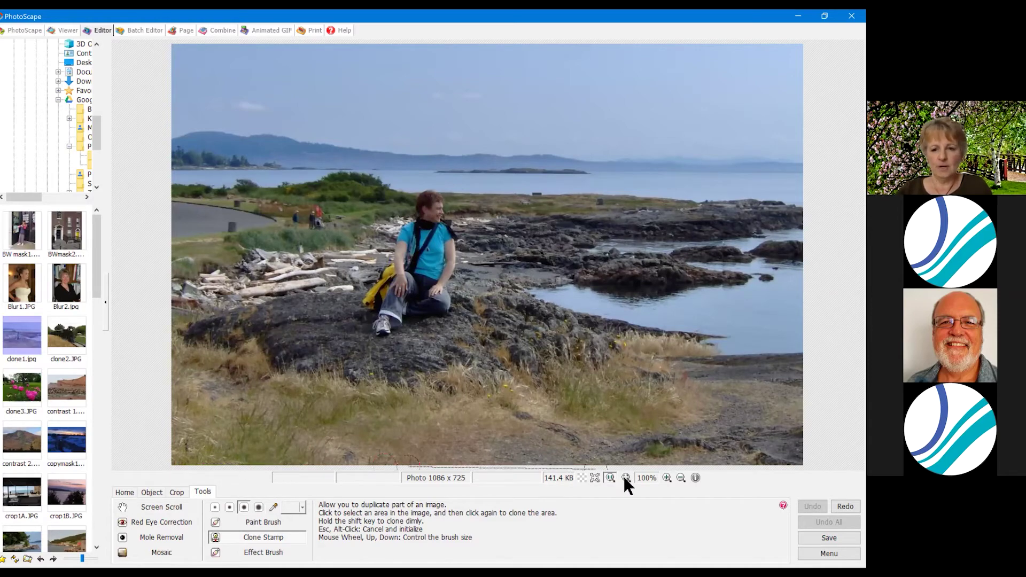
# Zoom to 150% and clone grass over the distant walkers behind the woman.
pyautogui.click(666, 477)
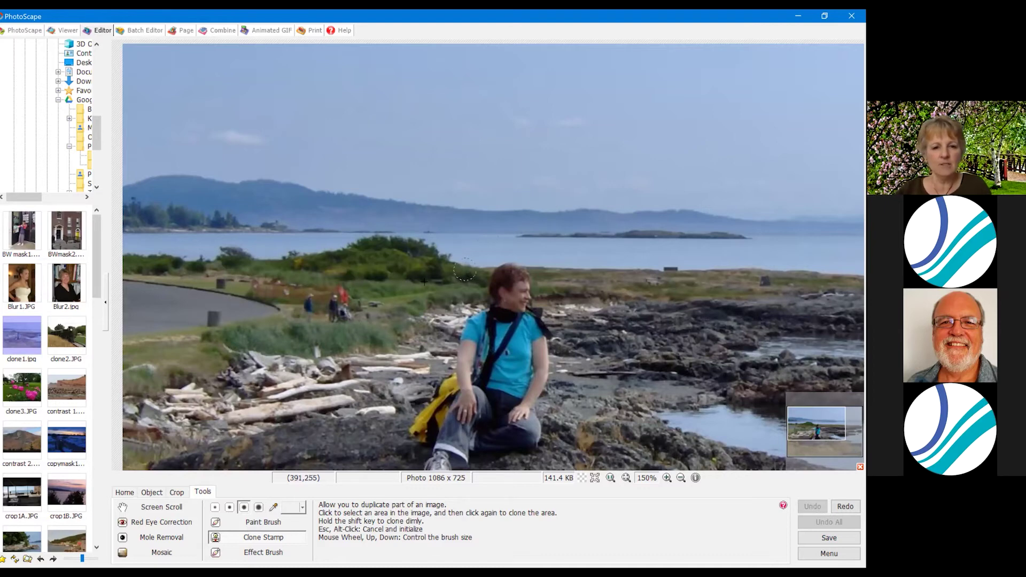
pyautogui.click(460, 279)
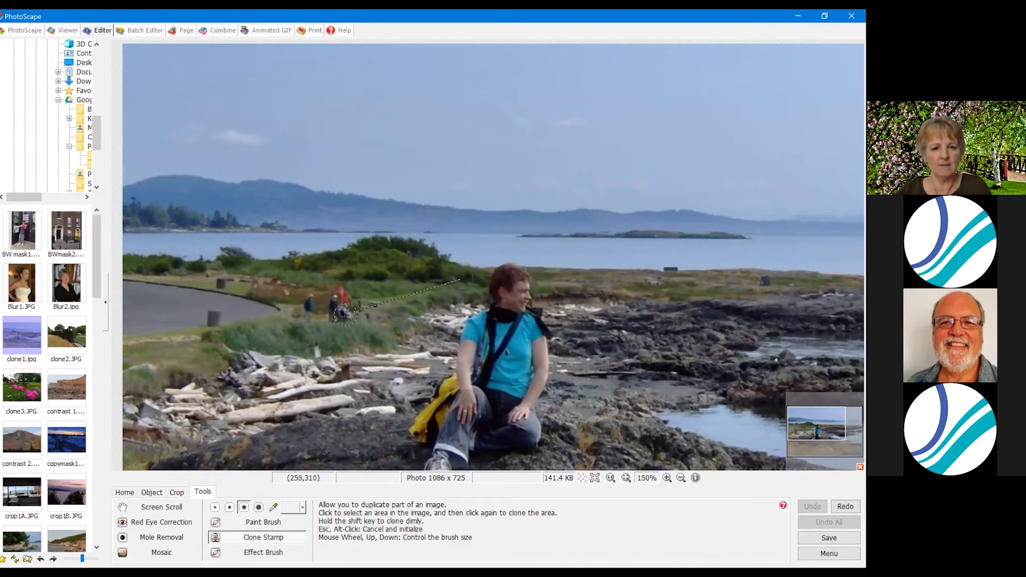
pyautogui.click(345, 314)
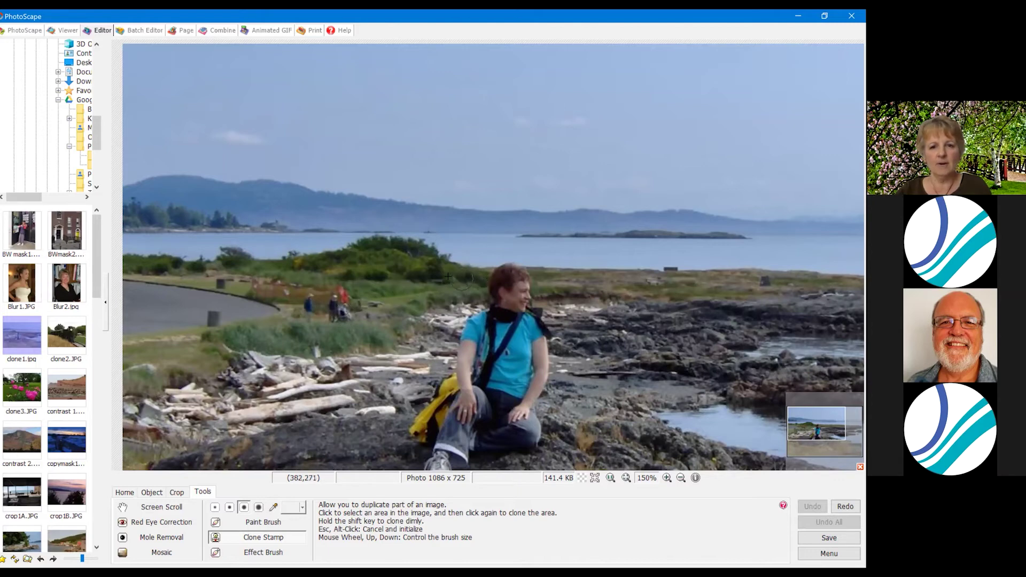
pyautogui.click(460, 280)
pyautogui.click(344, 294)
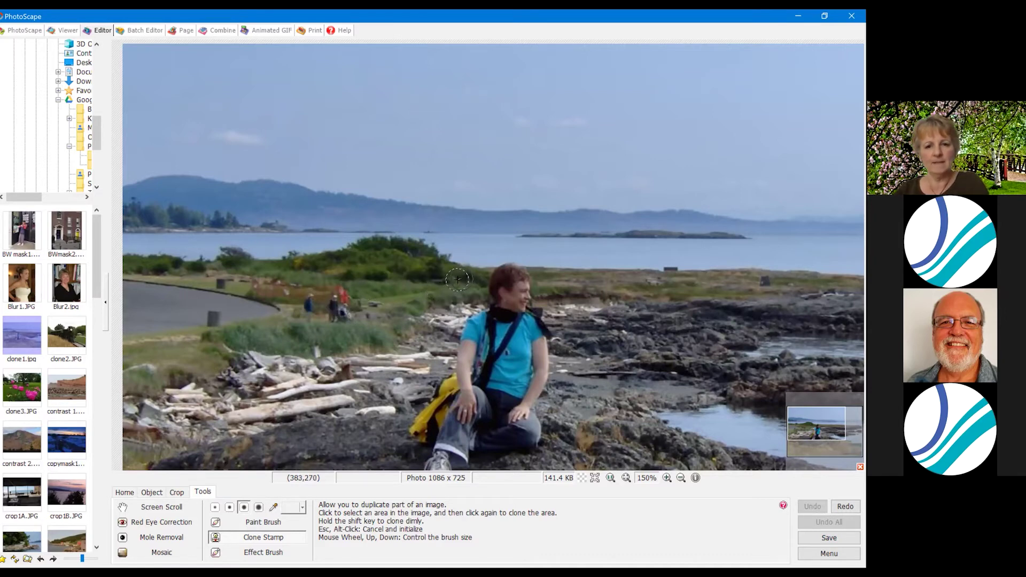
pyautogui.click(459, 279)
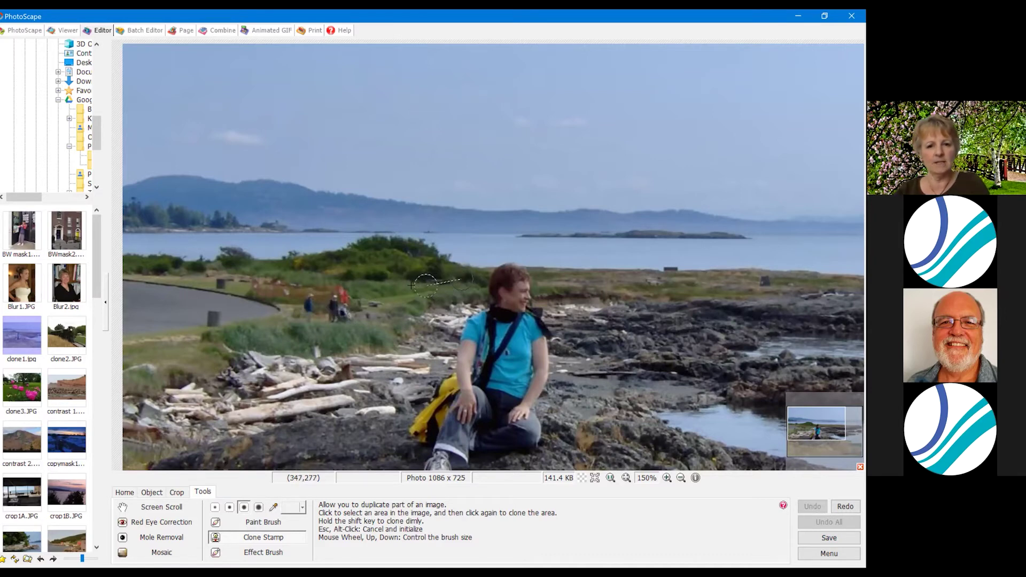
pyautogui.moveTo(364, 303)
pyautogui.mouseDown()
pyautogui.moveTo(325, 314)
pyautogui.moveTo(310, 304)
pyautogui.moveTo(323, 297)
pyautogui.moveTo(316, 290)
pyautogui.moveTo(401, 264)
pyautogui.moveTo(302, 291)
pyautogui.moveTo(227, 282)
pyautogui.moveTo(235, 285)
pyautogui.mouseUp()
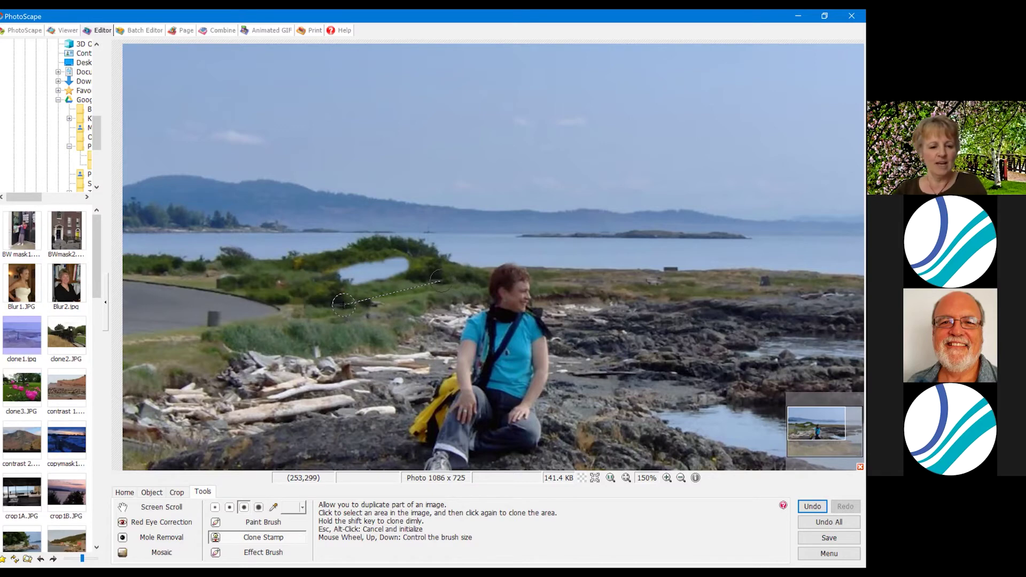
# Cover the yellow jacket with cloned rock using the medium brush, then zoom back to 100%.
pyautogui.press('Escape')
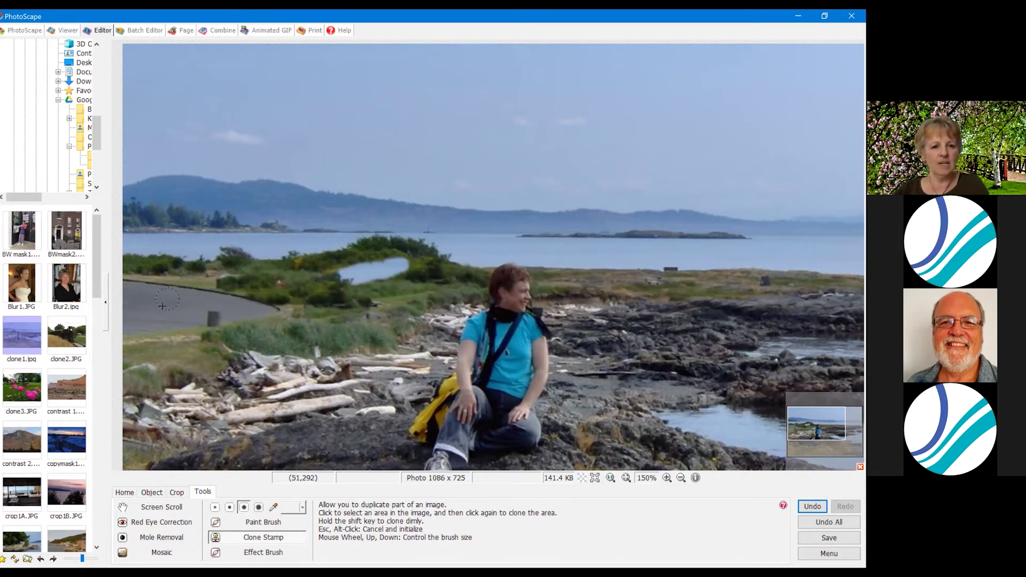
pyautogui.click(162, 306)
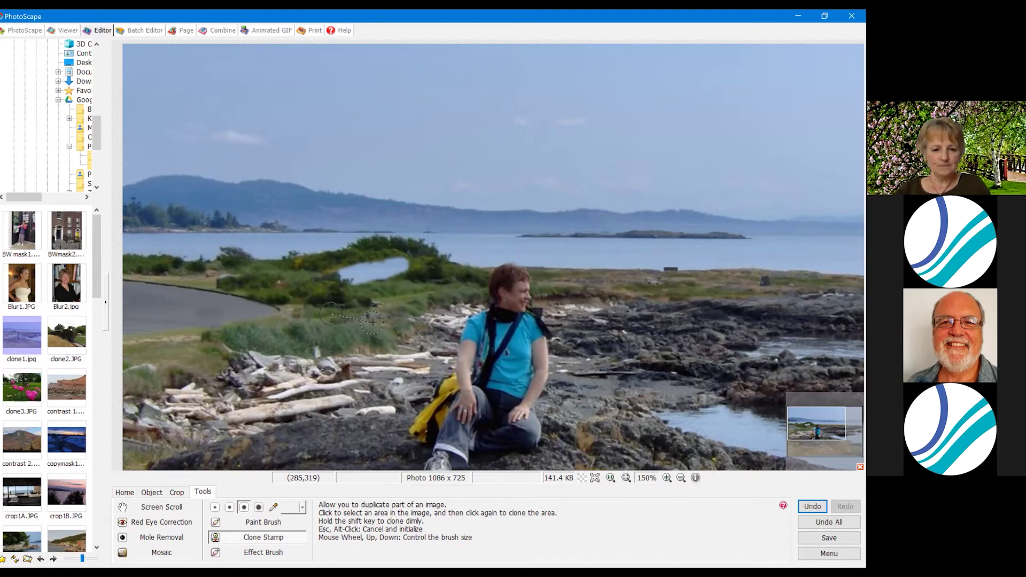
pyautogui.scroll(-1, 371, 320)
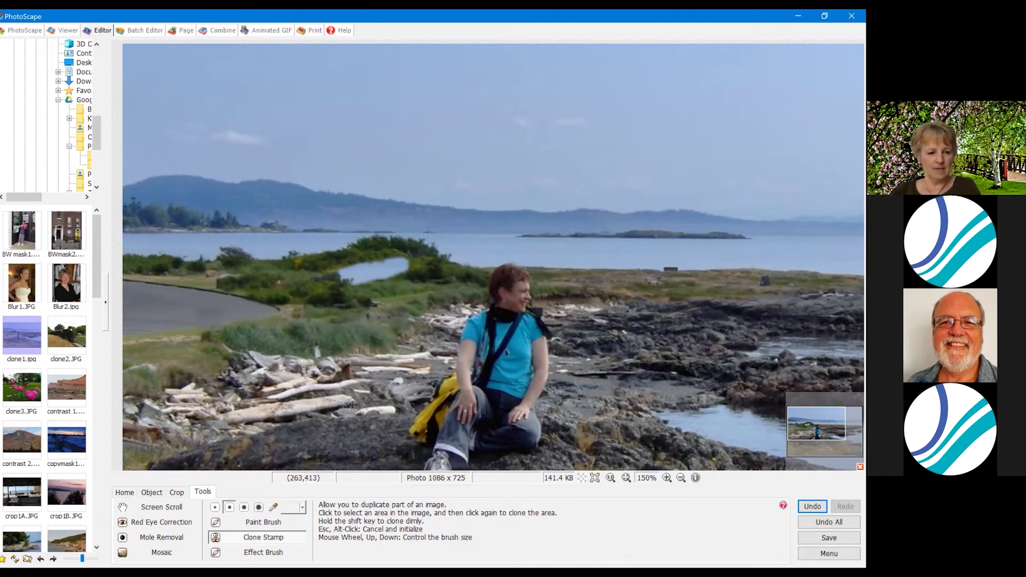
pyautogui.click(243, 507)
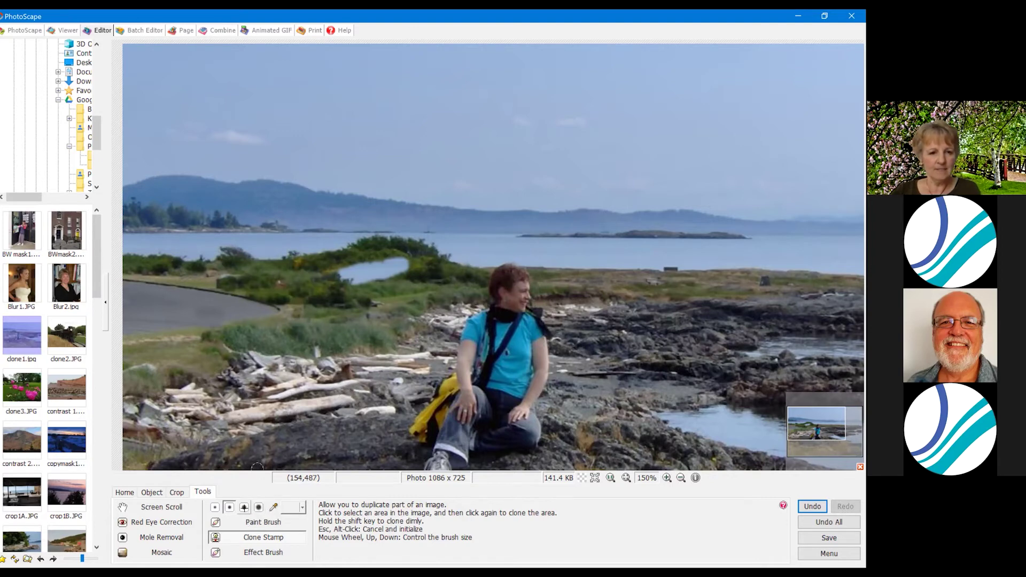
pyautogui.click(325, 377)
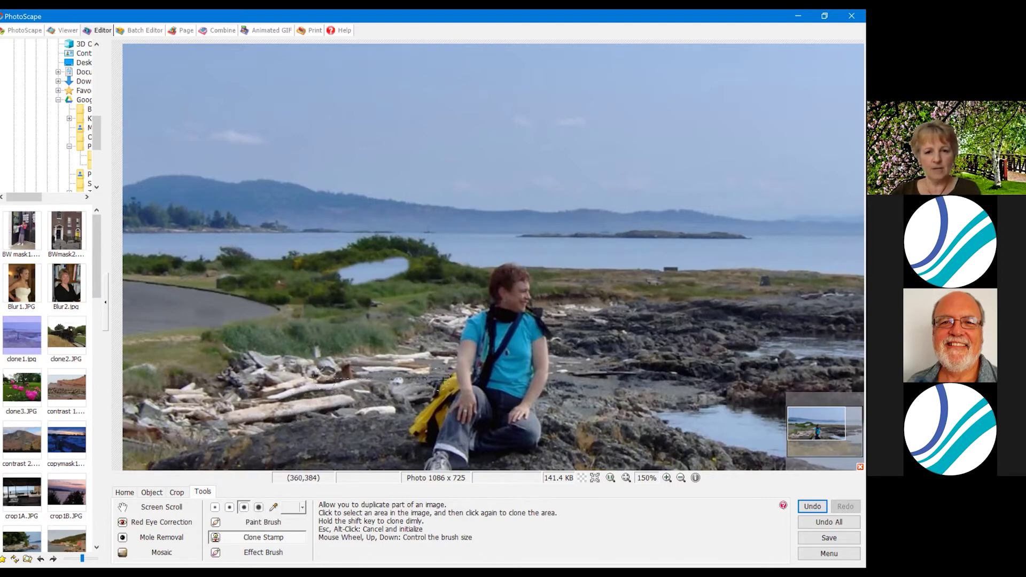
pyautogui.moveTo(443, 393)
pyautogui.mouseDown()
pyautogui.moveTo(426, 421)
pyautogui.moveTo(435, 410)
pyautogui.mouseUp()
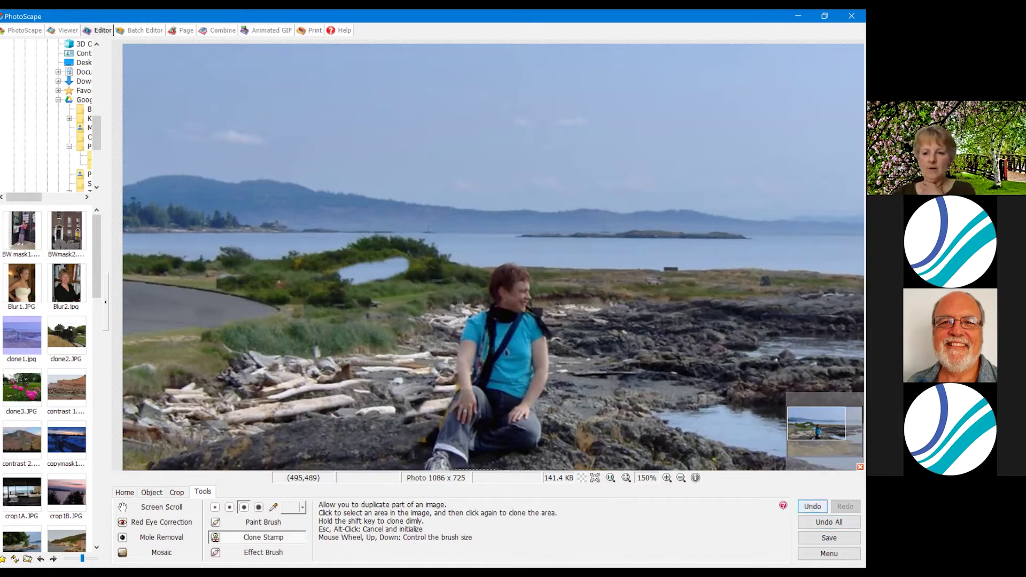
pyautogui.click(597, 476)
pyautogui.click(605, 465)
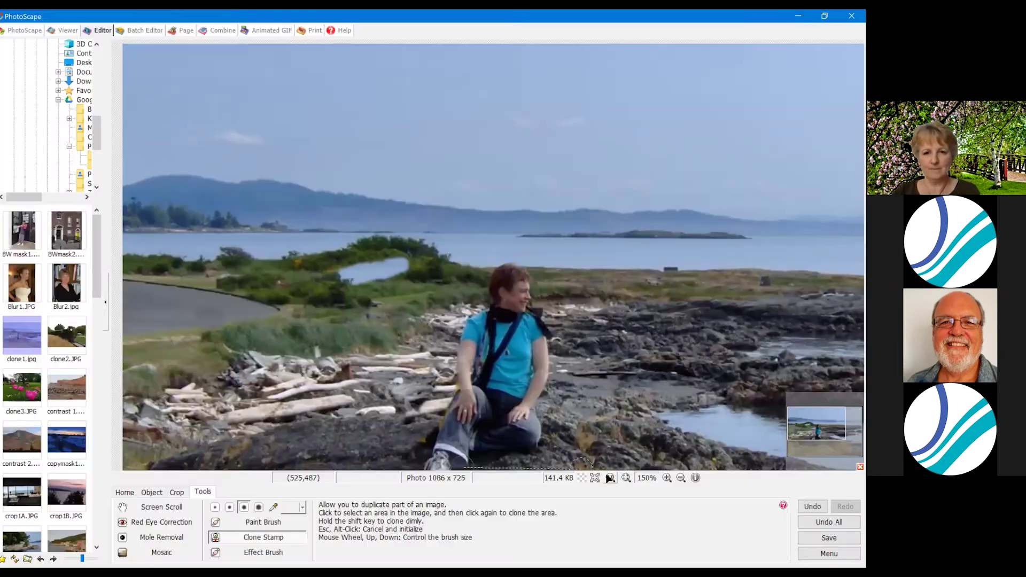
pyautogui.click(610, 477)
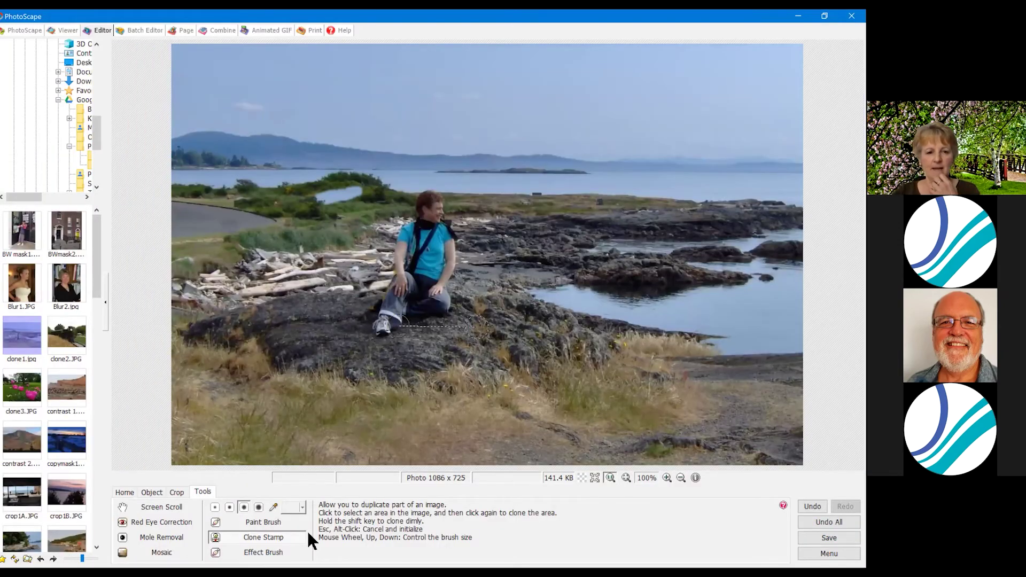
# Crop the shoreline photo freely to 898 x 577, then switch to PhotoScape X Pro.
pyautogui.click(172, 492)
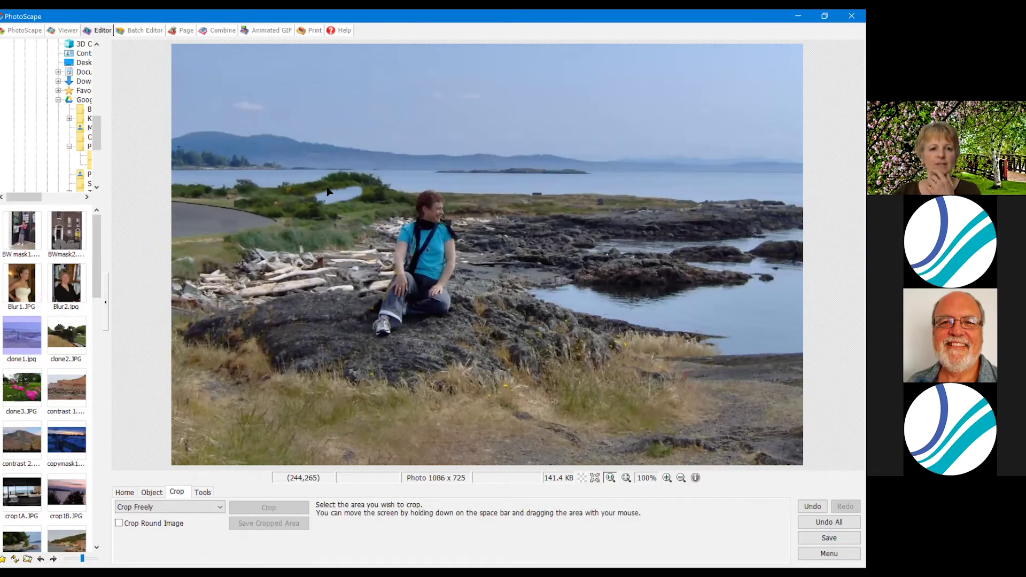
pyautogui.moveTo(172, 93)
pyautogui.mouseDown()
pyautogui.moveTo(302, 278)
pyautogui.moveTo(687, 396)
pyautogui.moveTo(695, 427)
pyautogui.mouseUp()
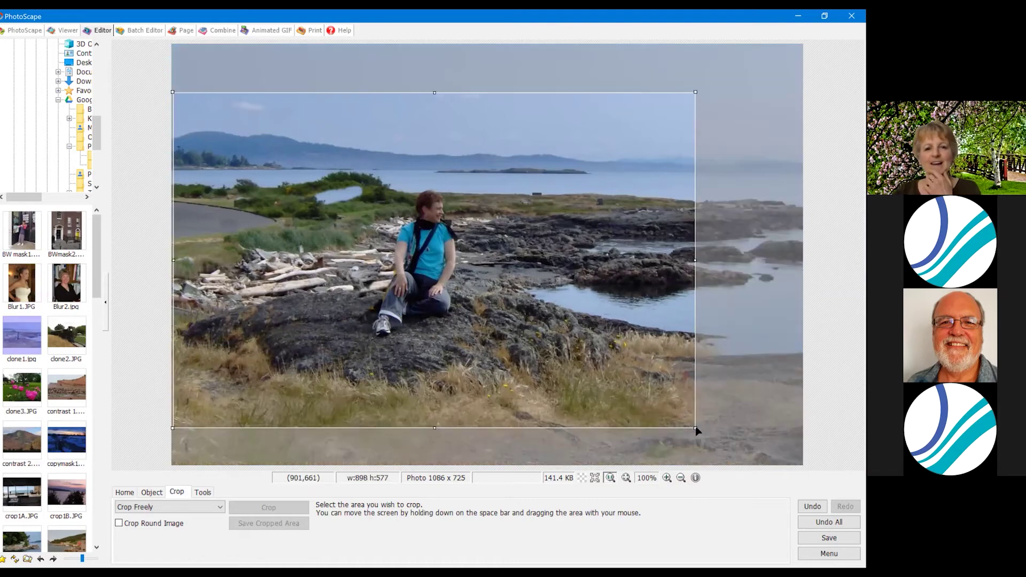
pyautogui.doubleClick(696, 428)
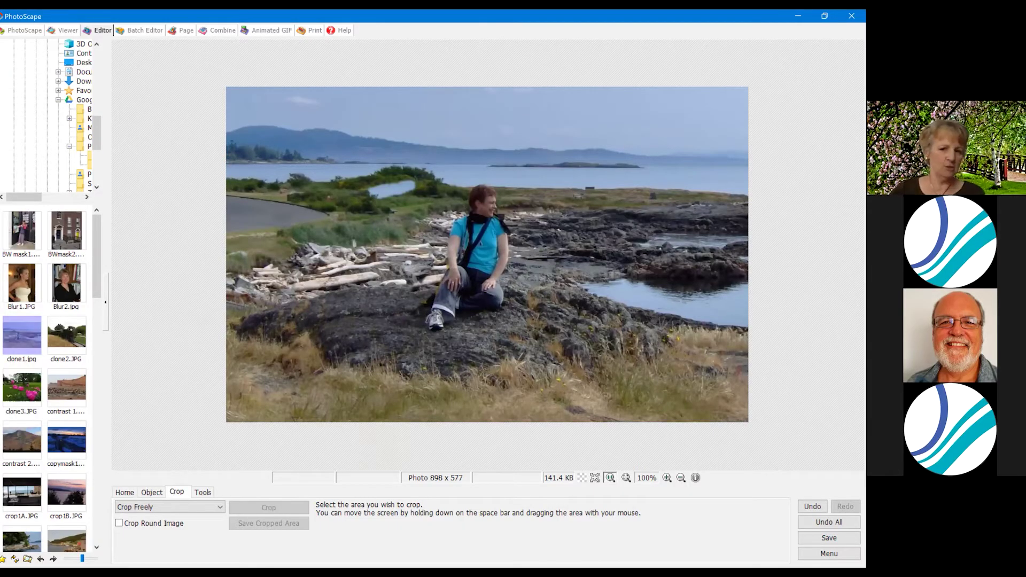
pyautogui.hotkey('alt', 'Tab')
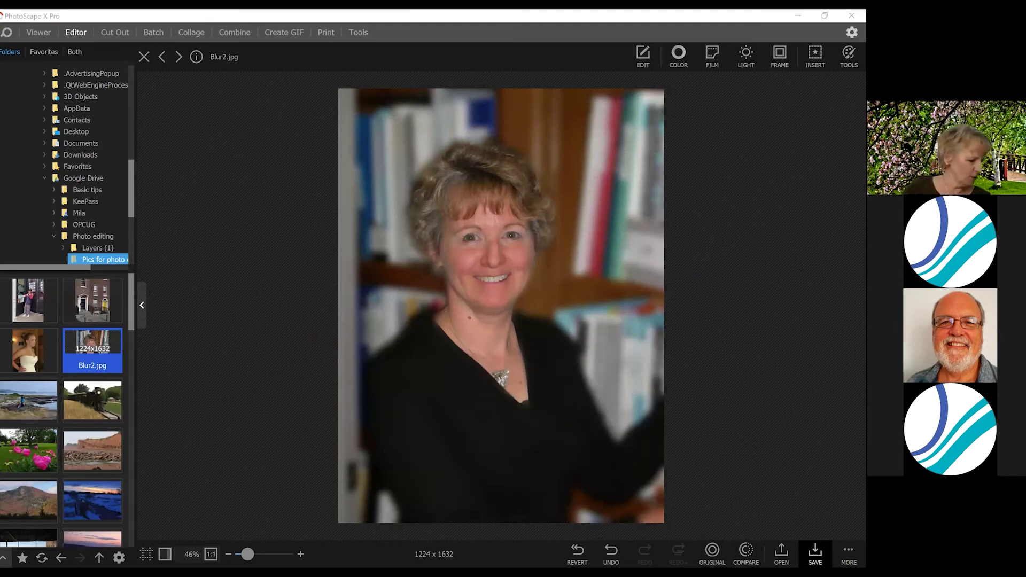
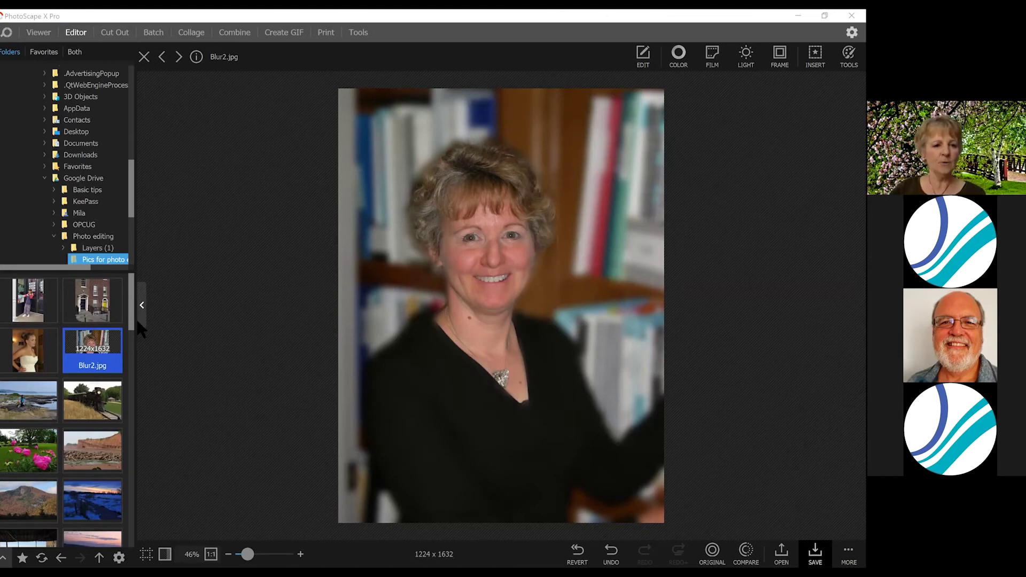
# Open perspective3.JPG in the editor, discarding the unsaved portrait edits.
pyautogui.scroll(-5, 124, 502)
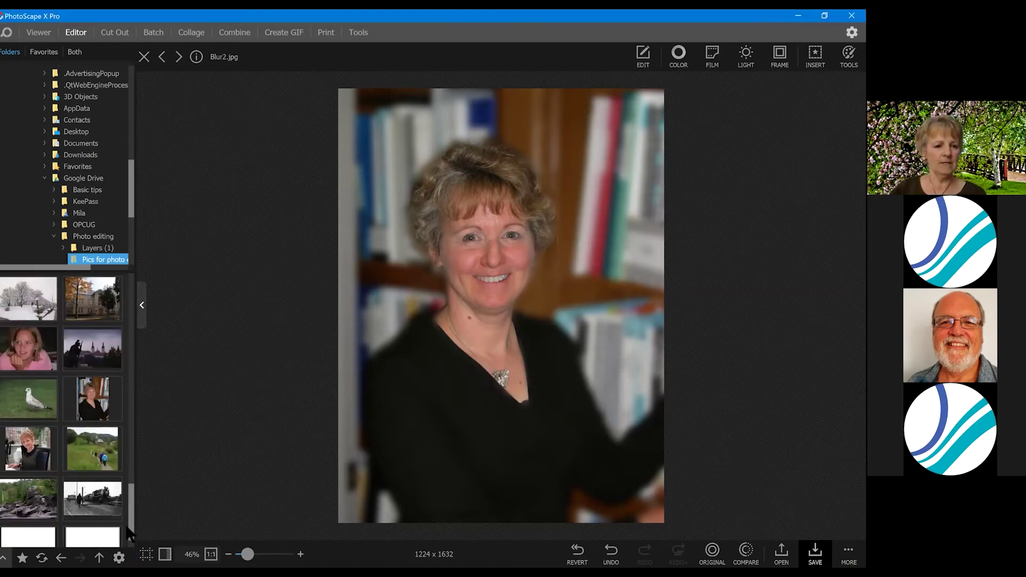
pyautogui.scroll(5, 126, 536)
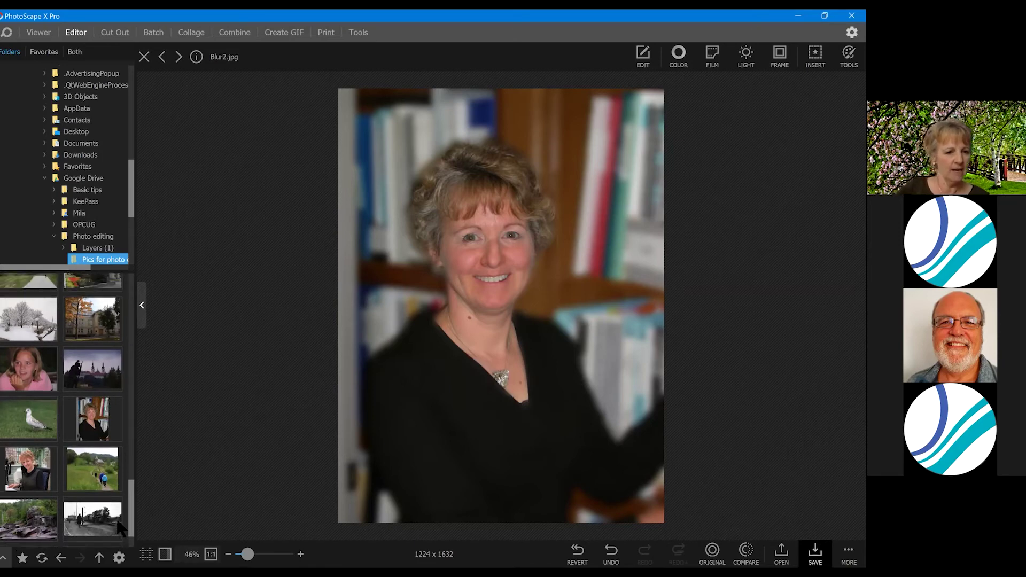
pyautogui.moveTo(95, 406); pyautogui.dragTo(362, 398)
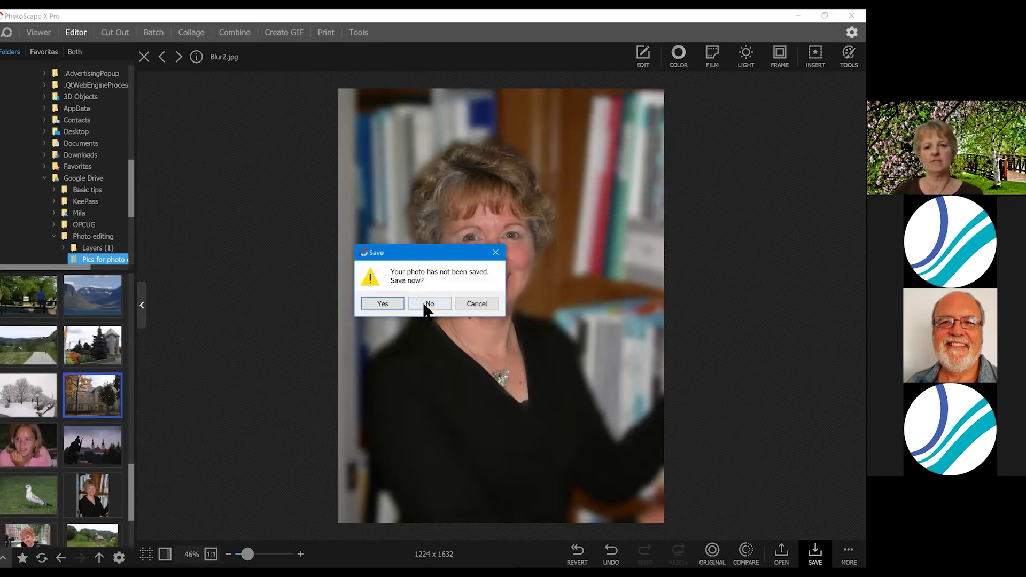
pyautogui.click(430, 304)
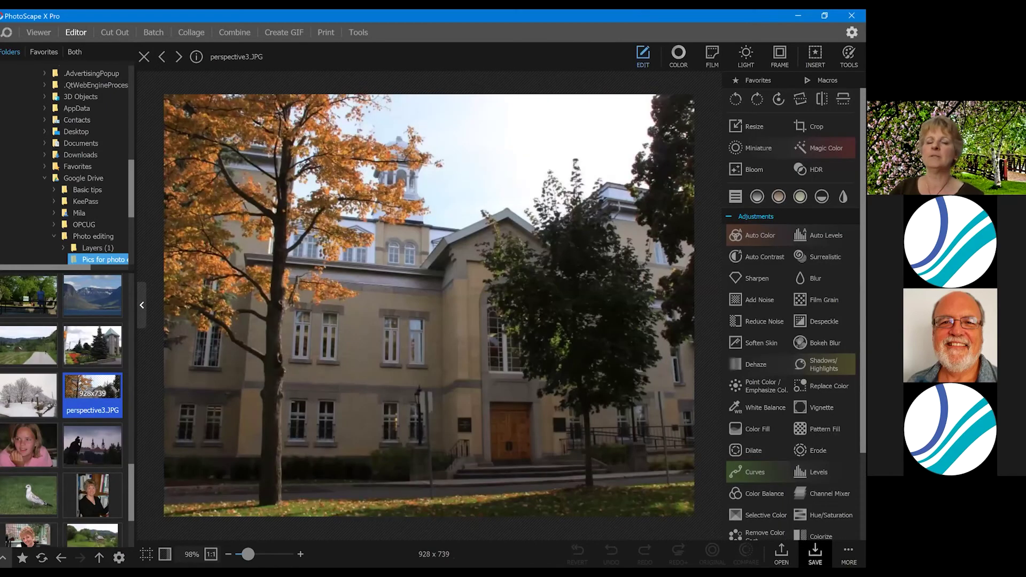
# Apply a vertical Perspective correction of 27 after comparing it with the original.
pyautogui.click(711, 216)
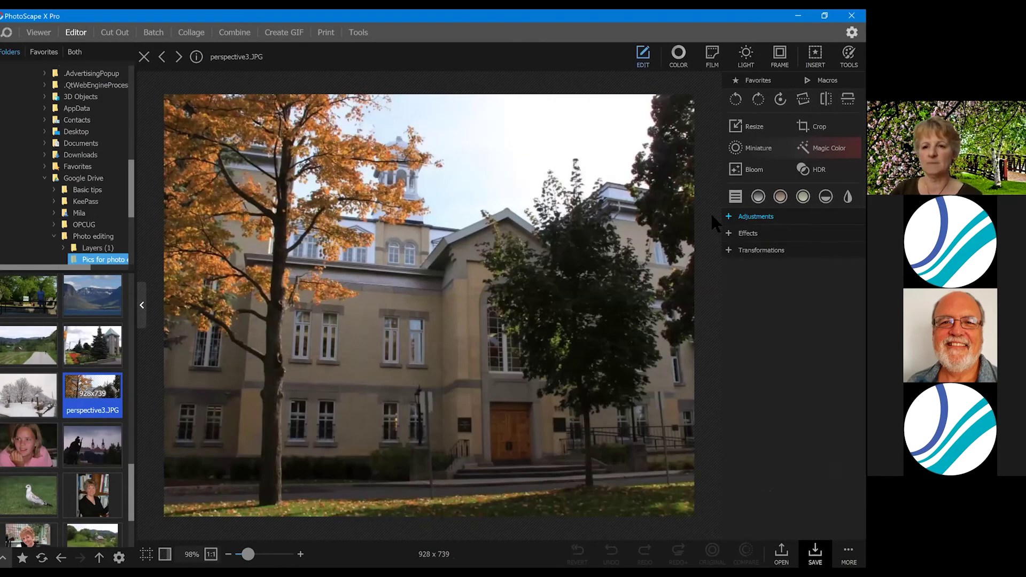
pyautogui.click(711, 248)
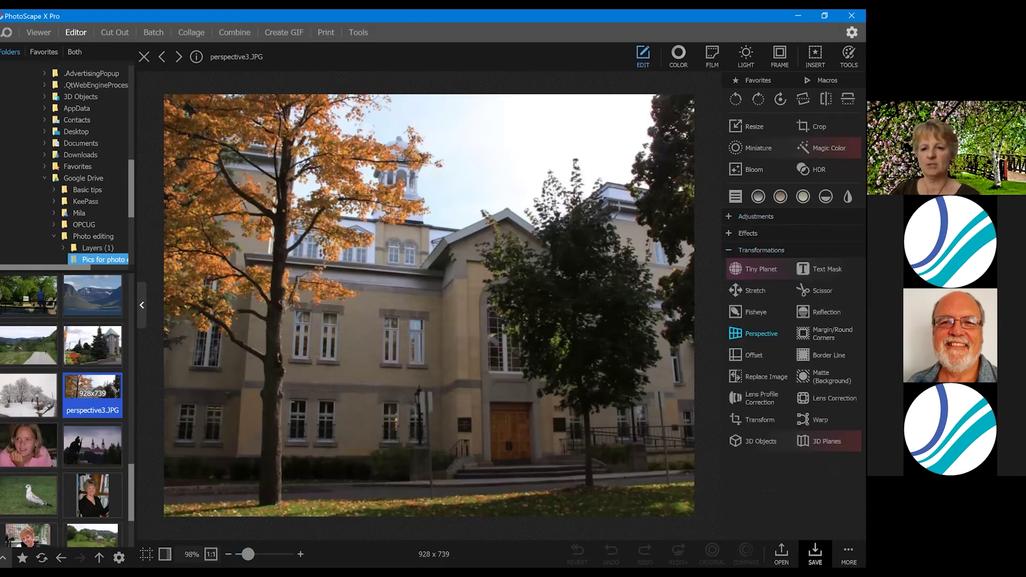
pyautogui.click(761, 333)
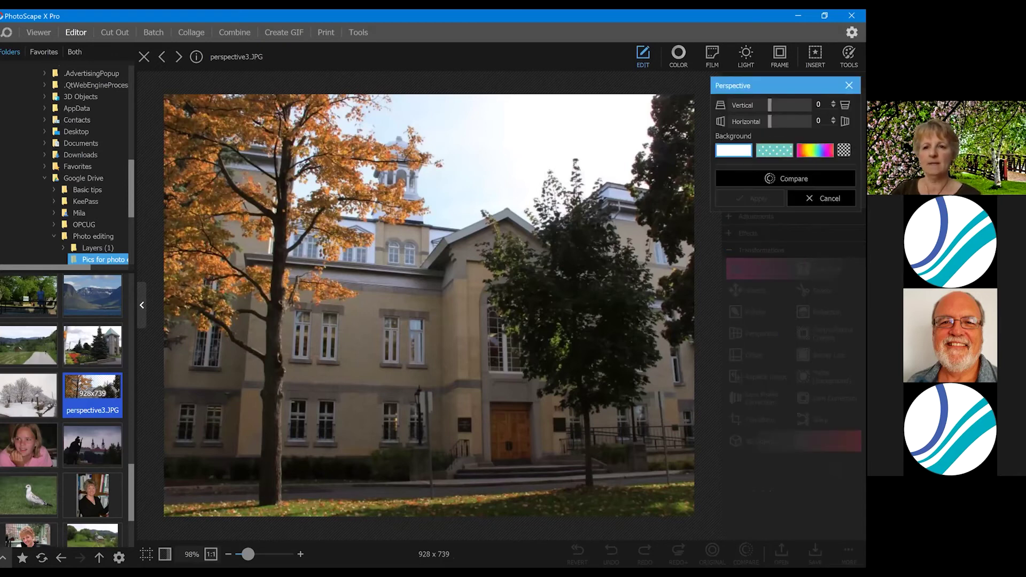
pyautogui.moveTo(769, 104); pyautogui.dragTo(788, 105)
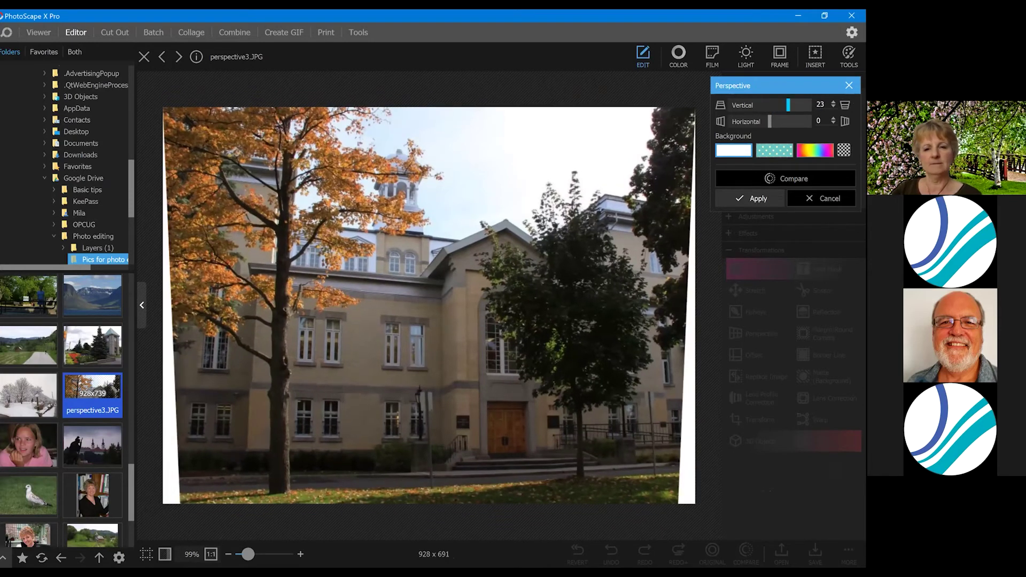
pyautogui.moveTo(788, 105); pyautogui.dragTo(791, 104)
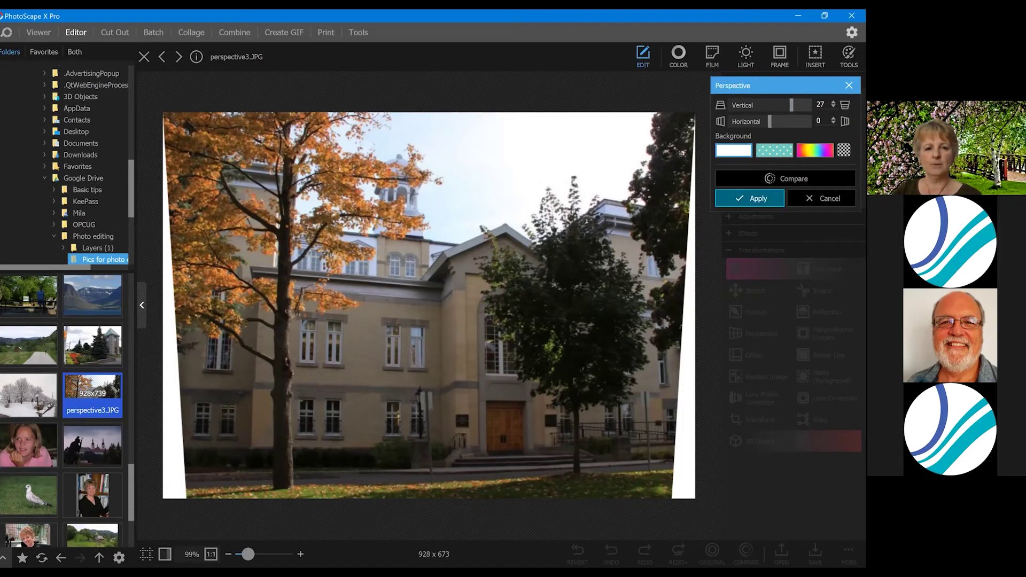
pyautogui.click(785, 179)
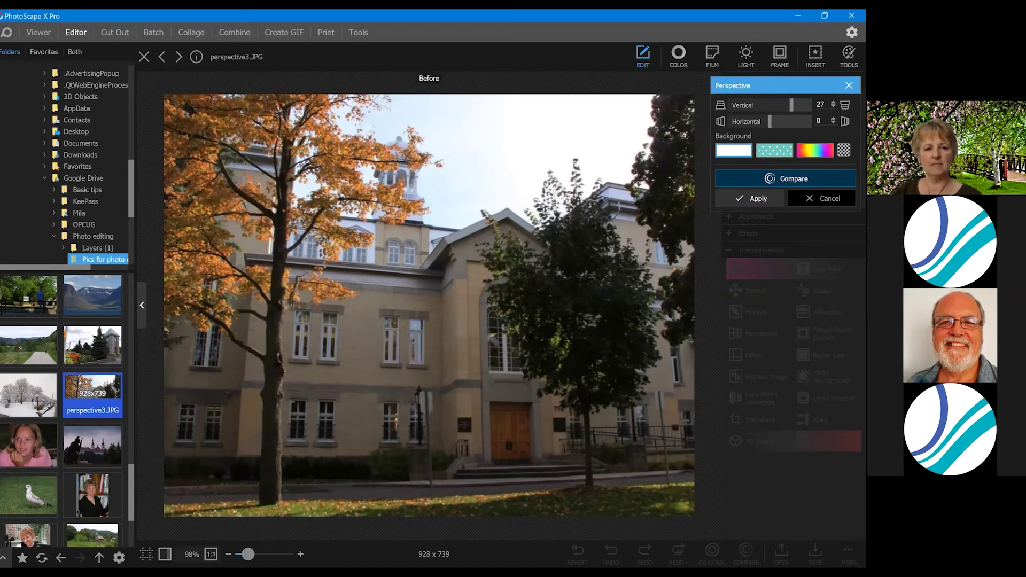
pyautogui.click(785, 178)
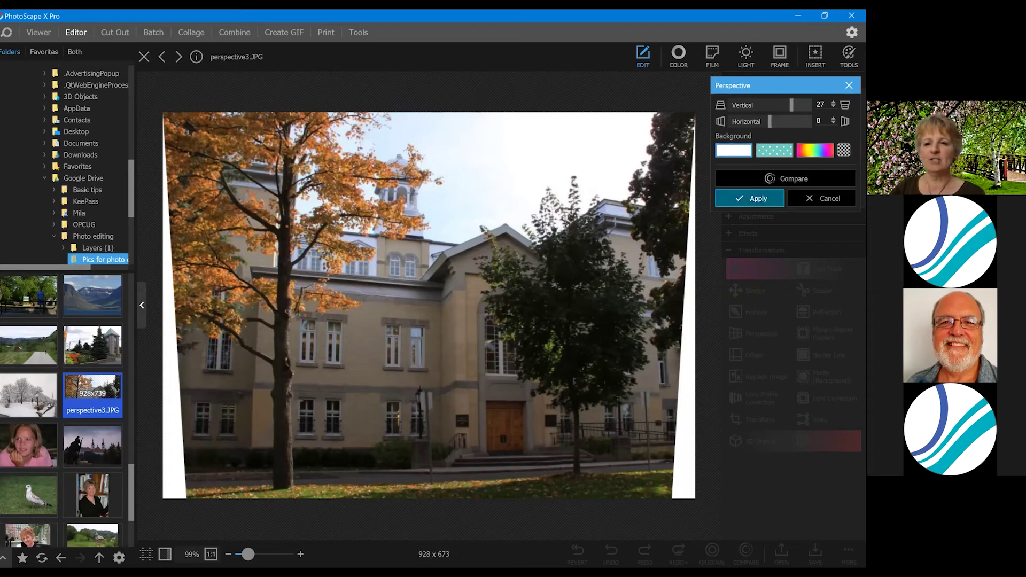
pyautogui.click(749, 198)
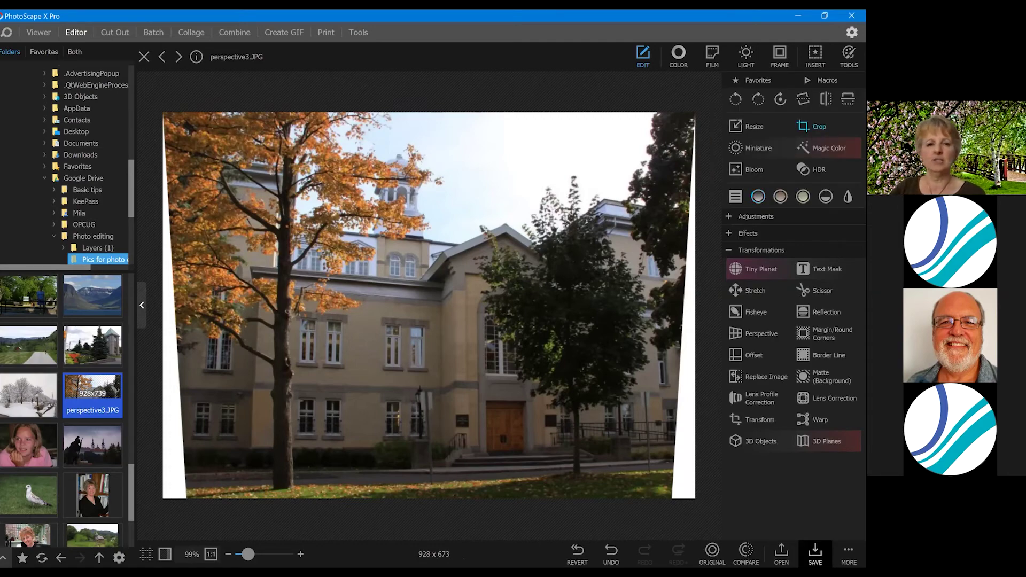
# Crop the building photo freely to 822 x 673 inside the white edges, then compare with the original.
pyautogui.click(812, 127)
pyautogui.moveTo(194, 113); pyautogui.dragTo(247, 396)
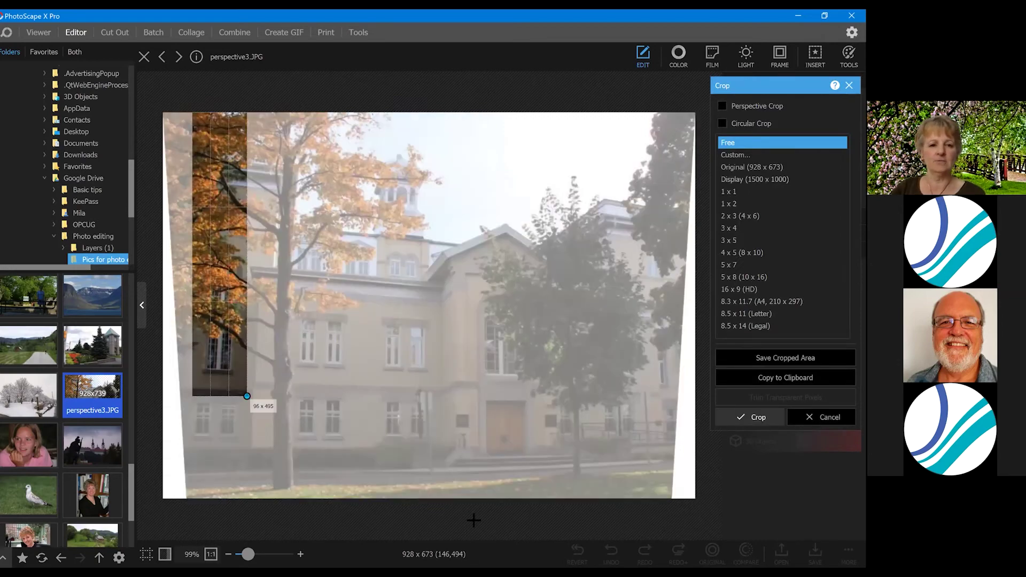
pyautogui.moveTo(473, 520); pyautogui.dragTo(665, 499)
pyautogui.click(750, 416)
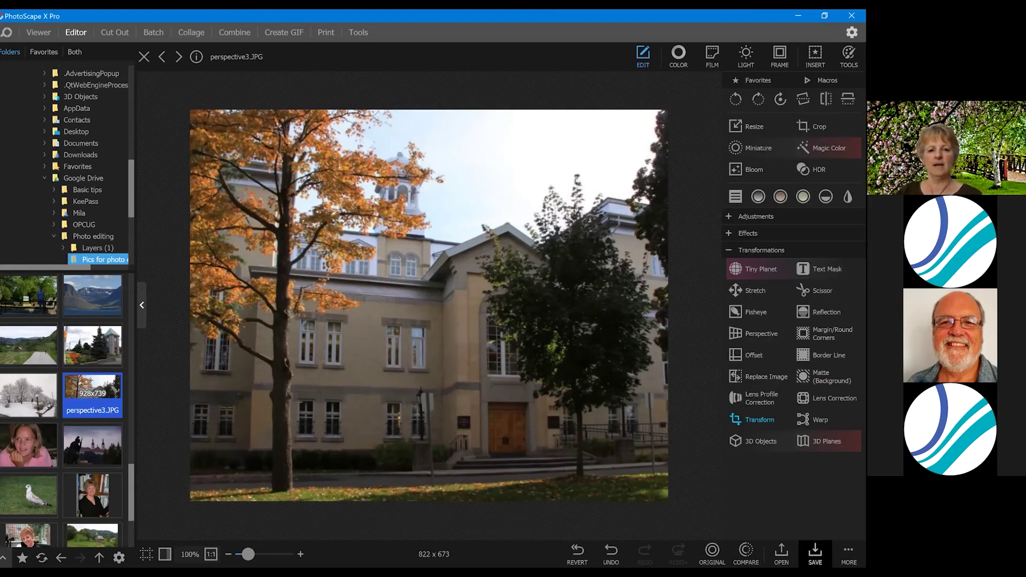
pyautogui.click(712, 553)
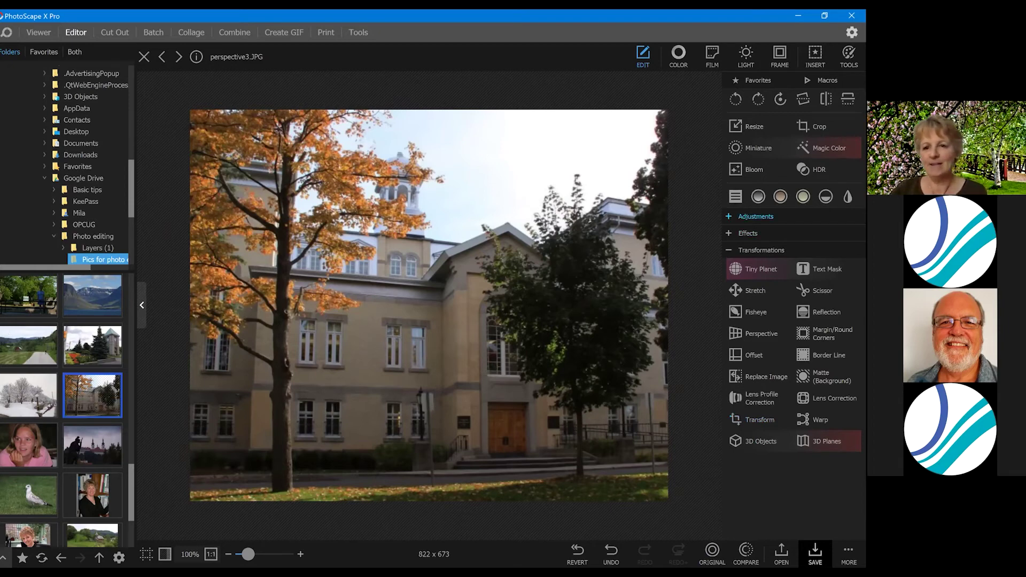
# Open sharpen2.JPG without saving the building photo edits.
pyautogui.click(748, 216)
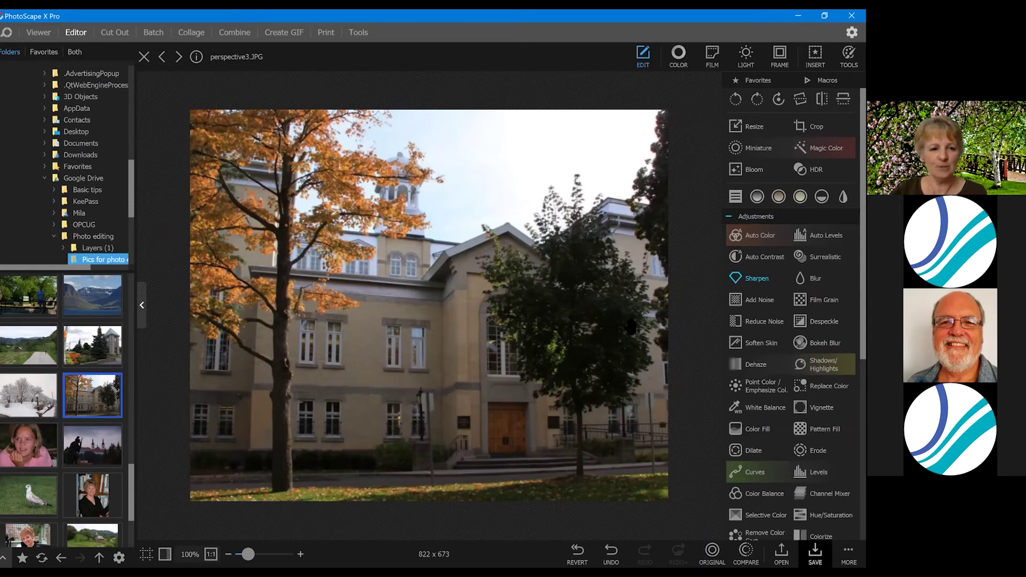
pyautogui.click(35, 487)
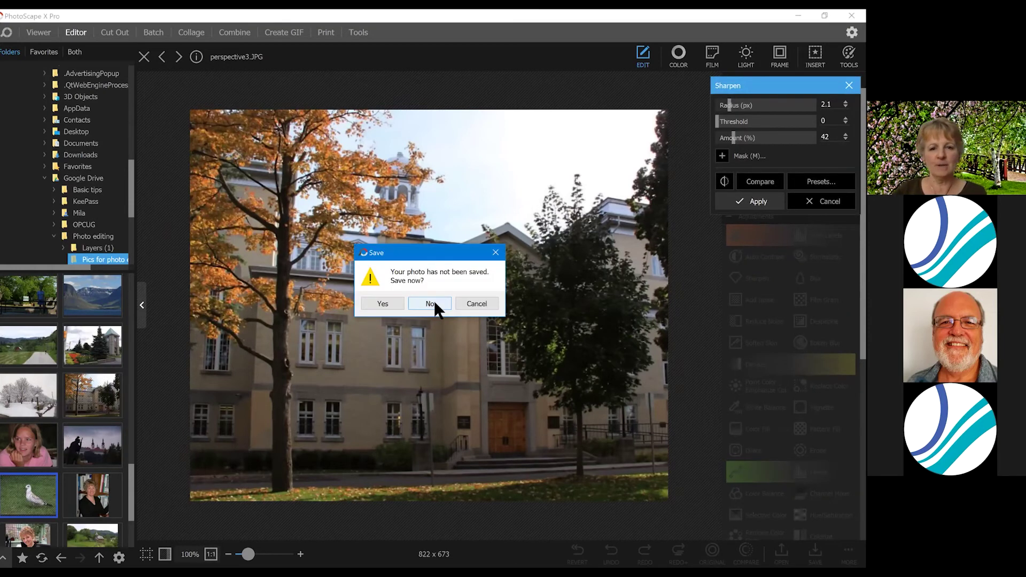
pyautogui.click(433, 302)
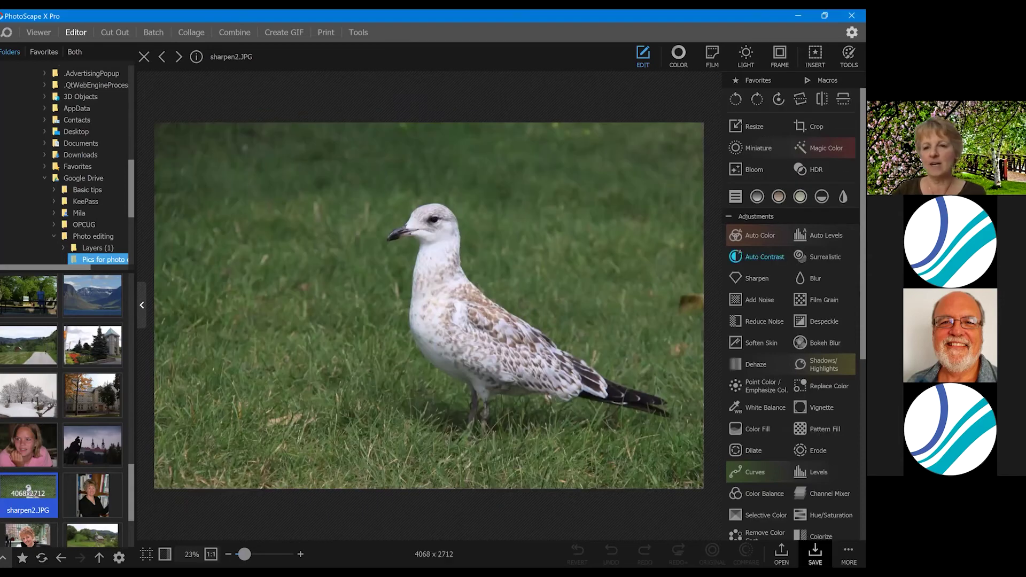
# Preview Sharpen at Amount 200 against the original at 50% zoom, then cancel it.
pyautogui.click(753, 278)
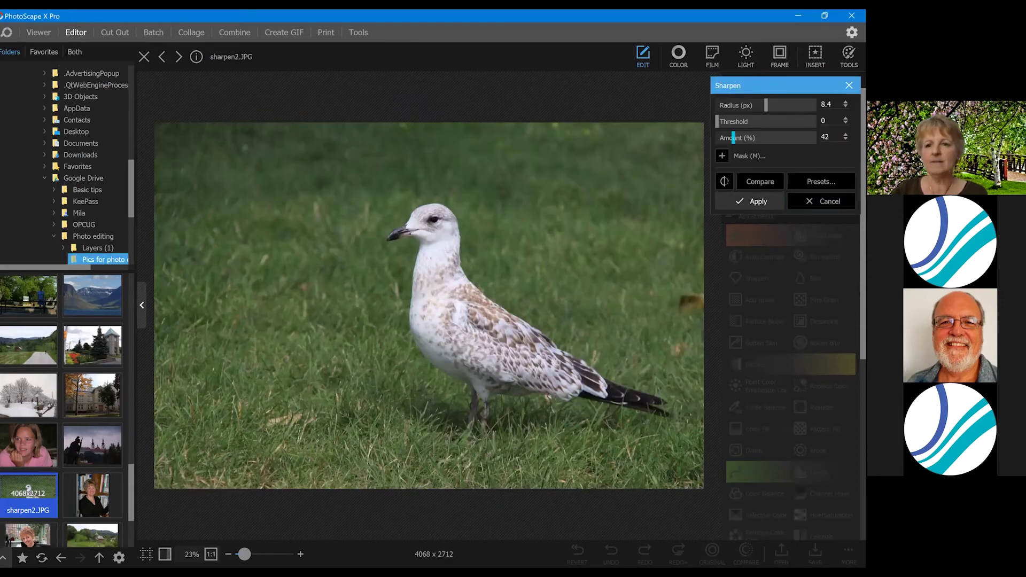
pyautogui.moveTo(733, 138); pyautogui.dragTo(814, 138)
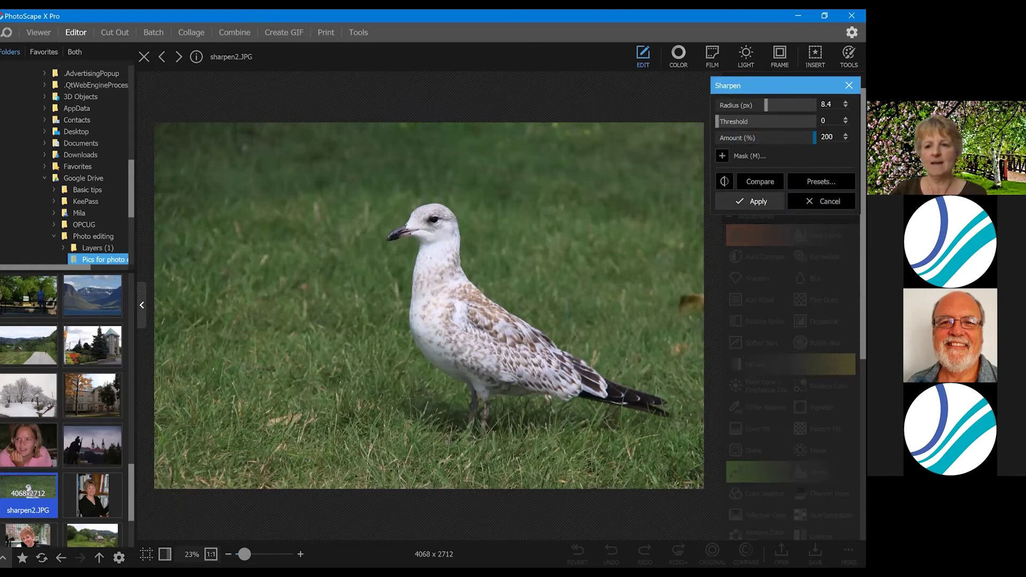
pyautogui.click(760, 182)
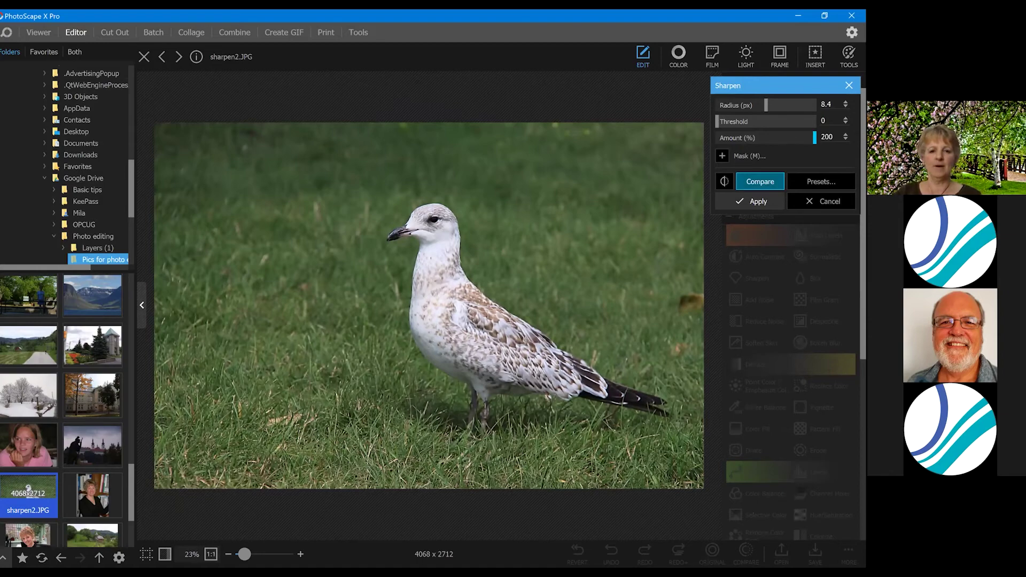
pyautogui.click(760, 181)
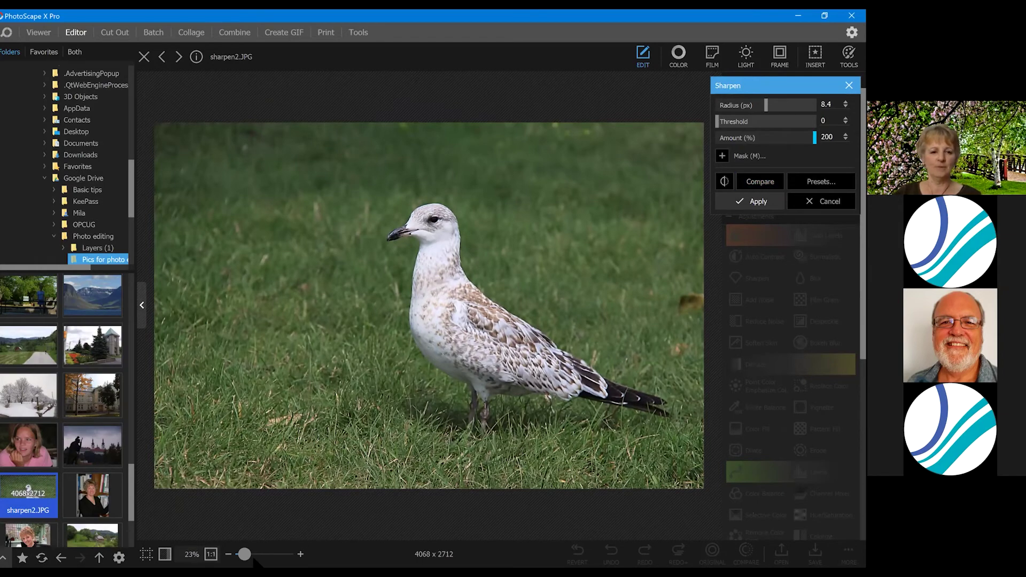
pyautogui.moveTo(245, 554); pyautogui.dragTo(256, 554)
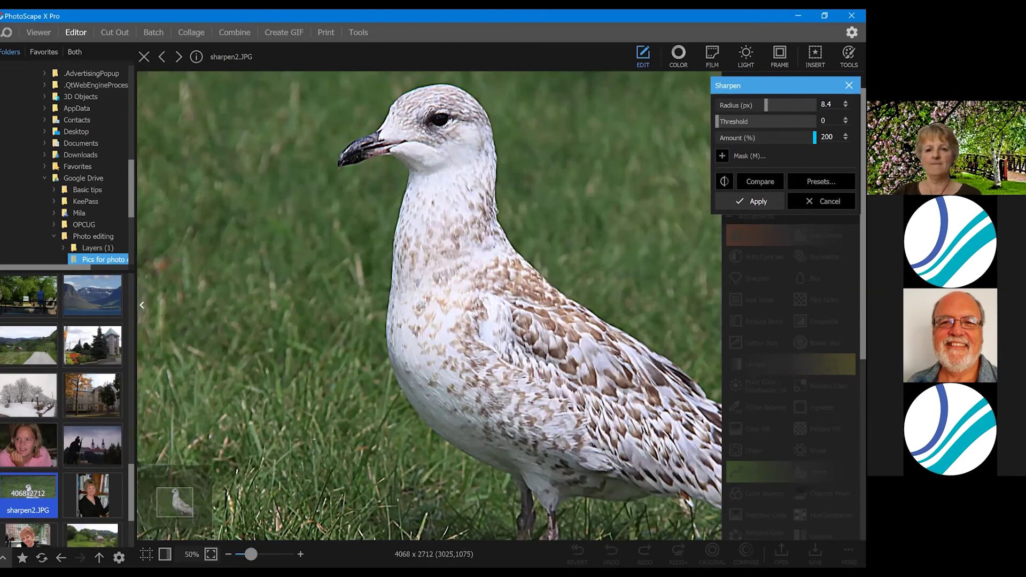
pyautogui.click(759, 182)
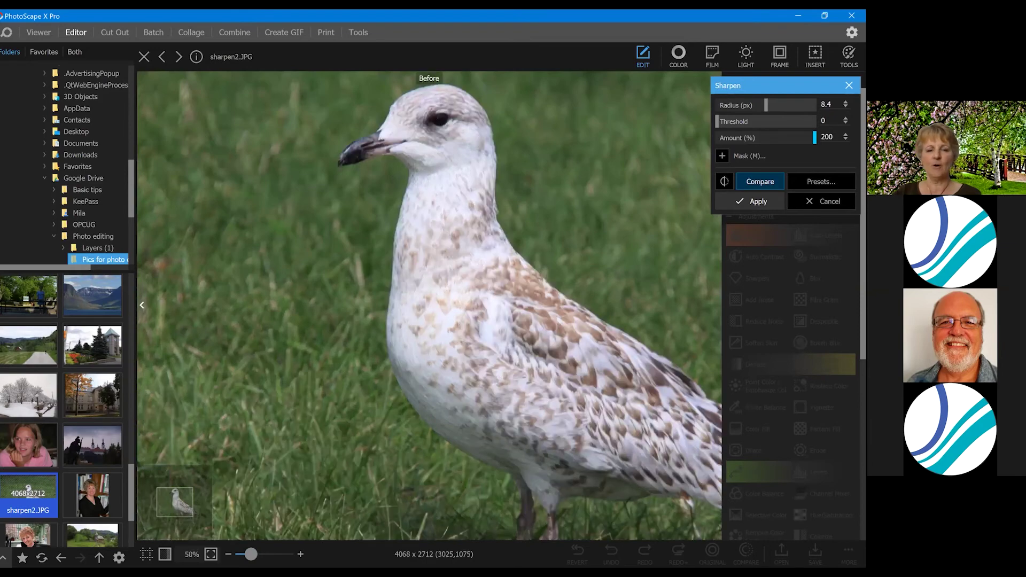
pyautogui.click(760, 182)
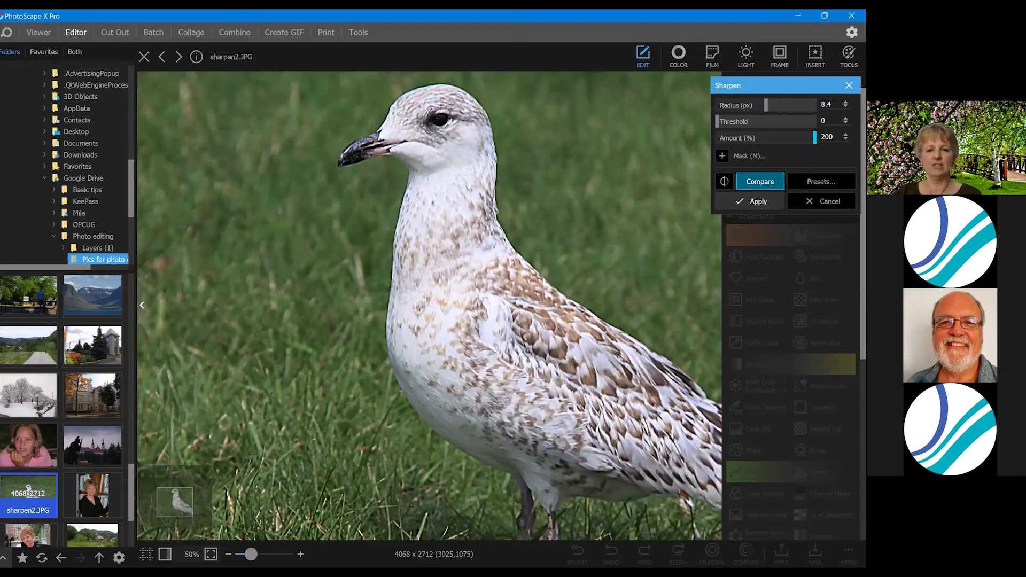
pyautogui.click(759, 182)
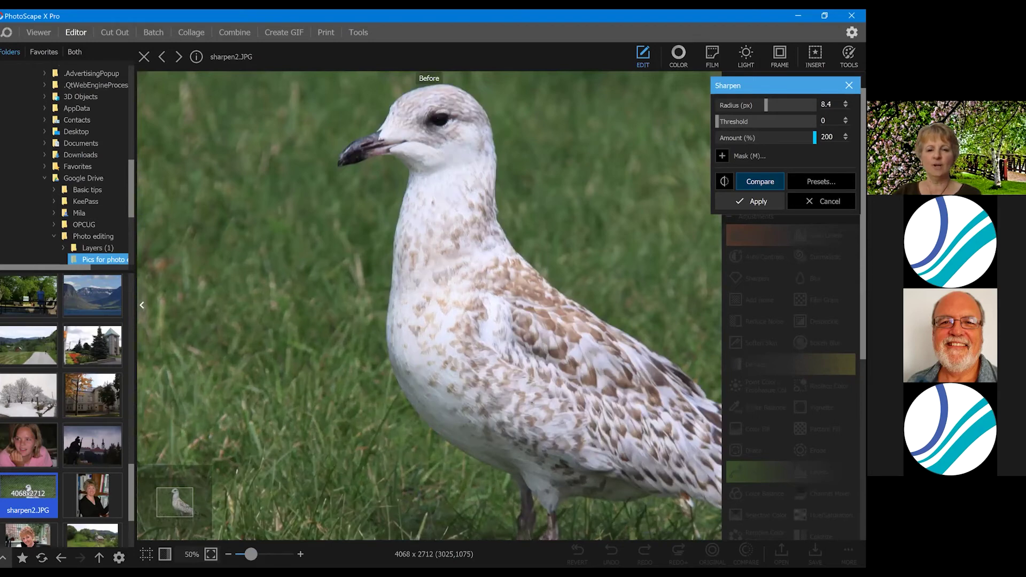
pyautogui.click(760, 181)
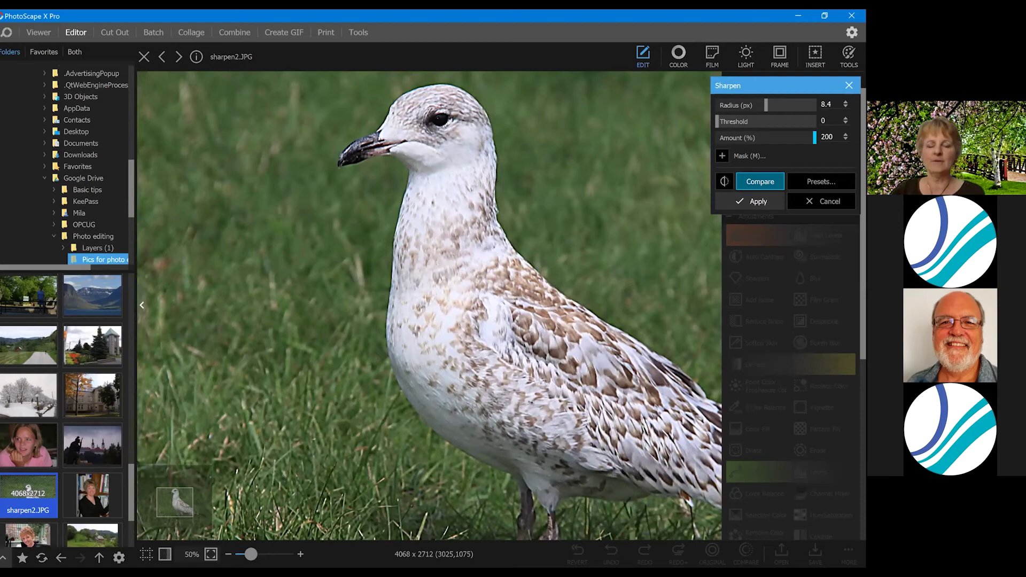
pyautogui.click(759, 182)
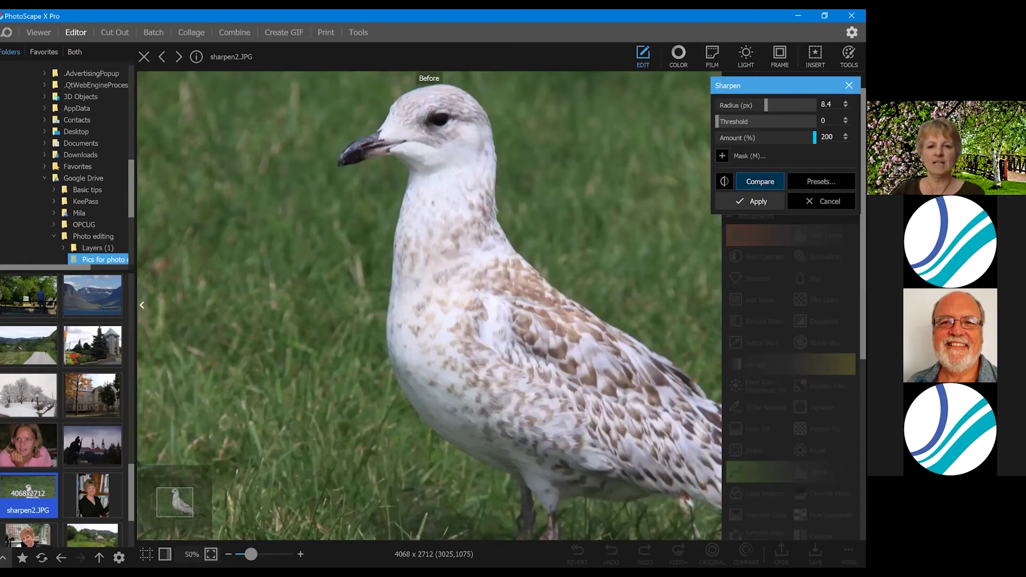
pyautogui.click(760, 181)
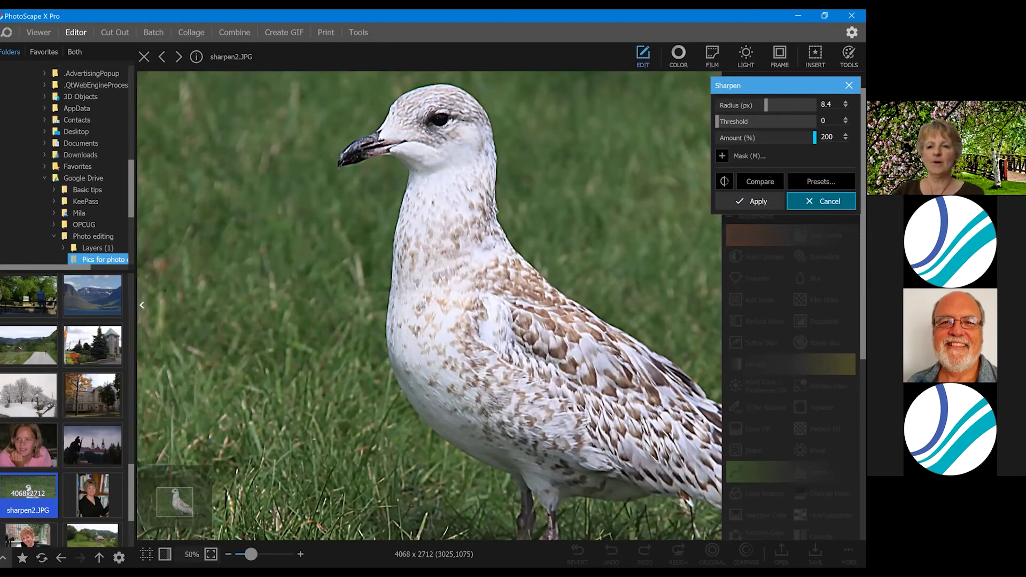
pyautogui.click(821, 202)
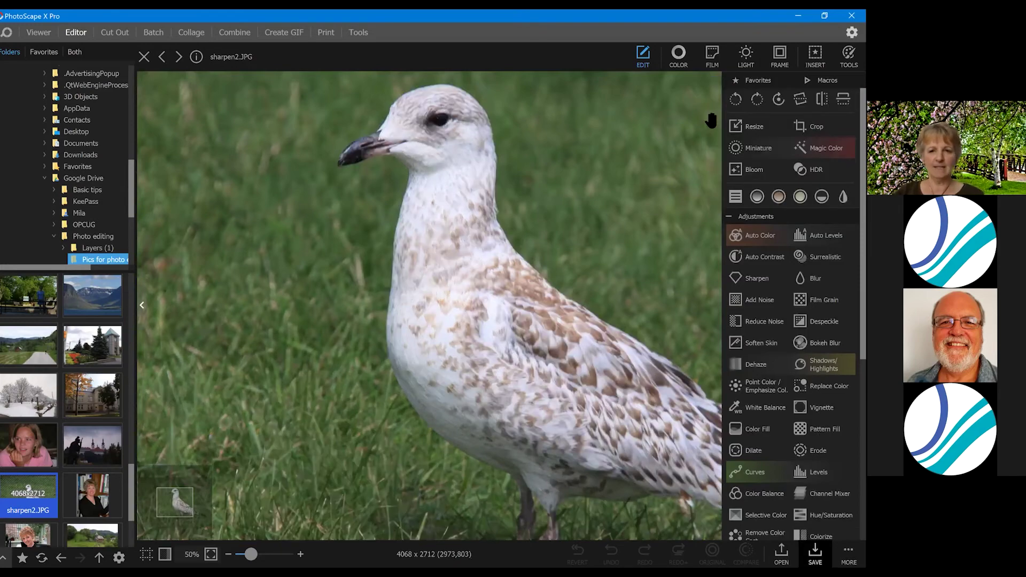
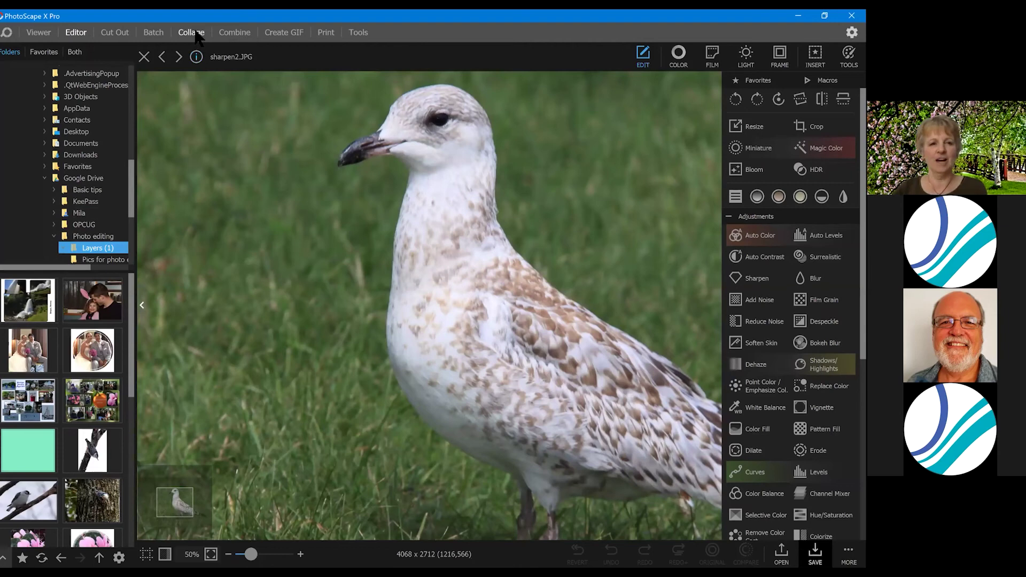
# Switch from the Editor to the Collage workspace with its empty two-cell 800 x 800 layout.
pyautogui.click(193, 33)
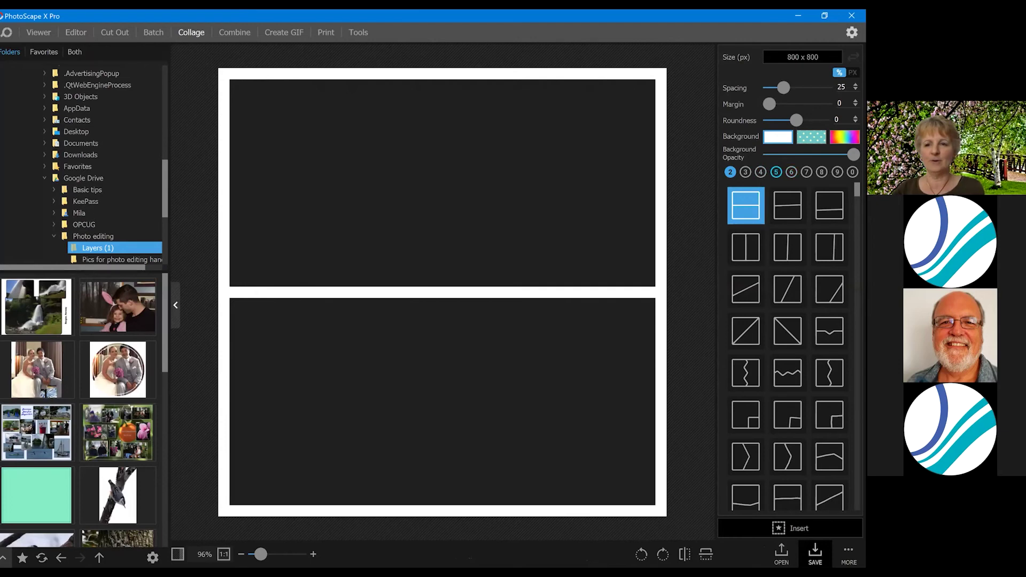
# Choose a three-cell collage layout with a tall left cell and two right cells.
pyautogui.click(776, 172)
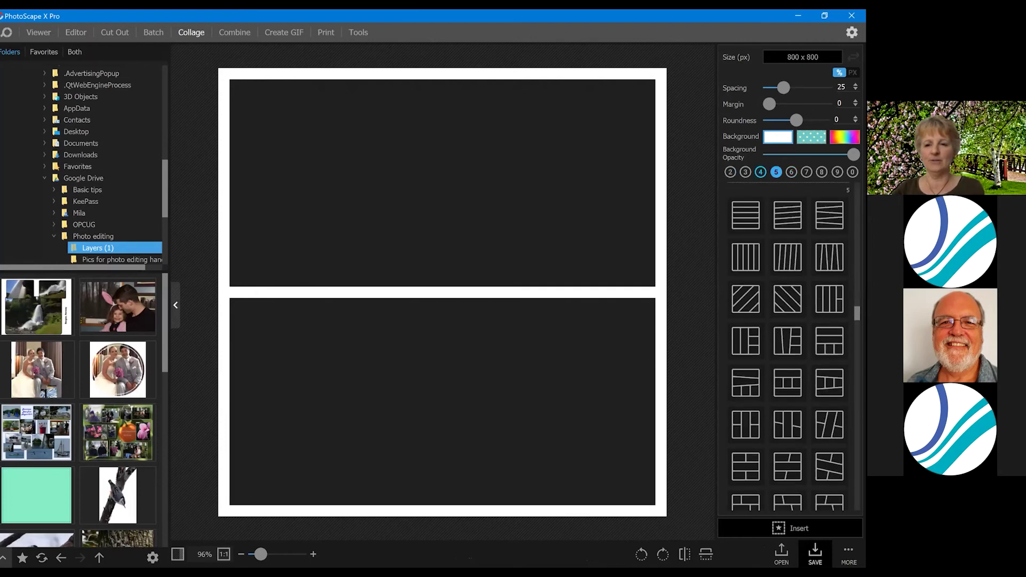
pyautogui.click(760, 172)
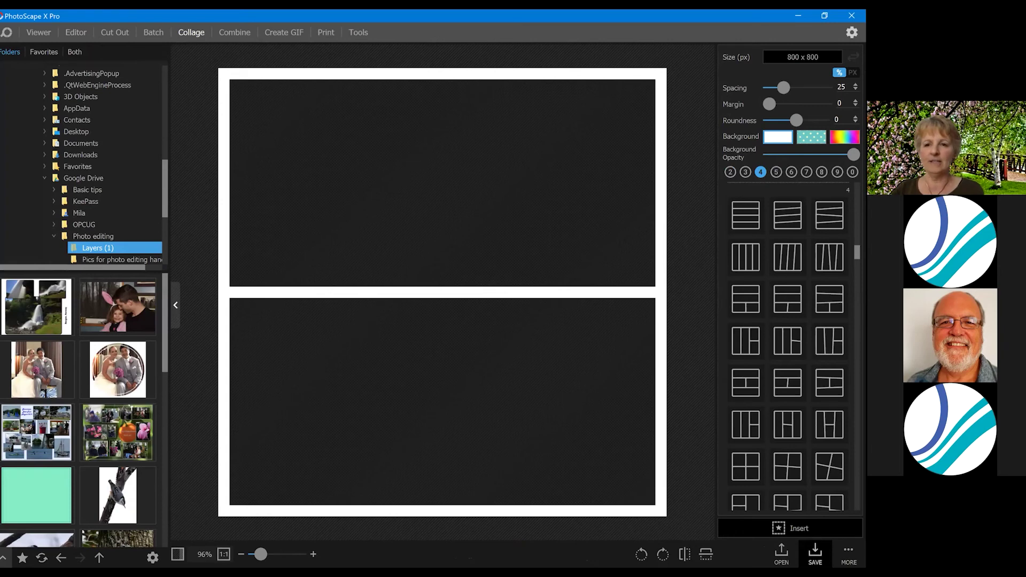
pyautogui.click(745, 172)
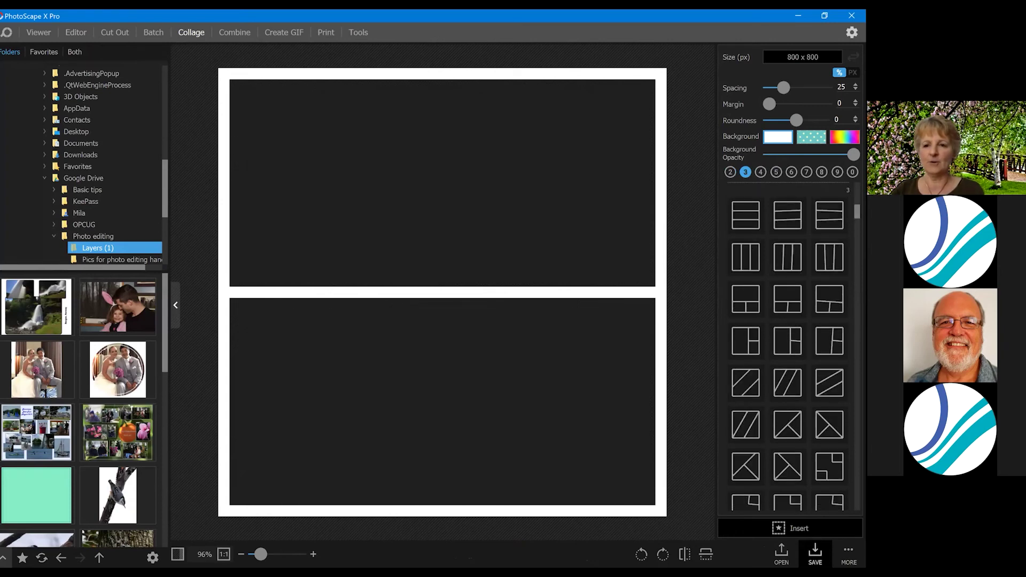
pyautogui.click(787, 341)
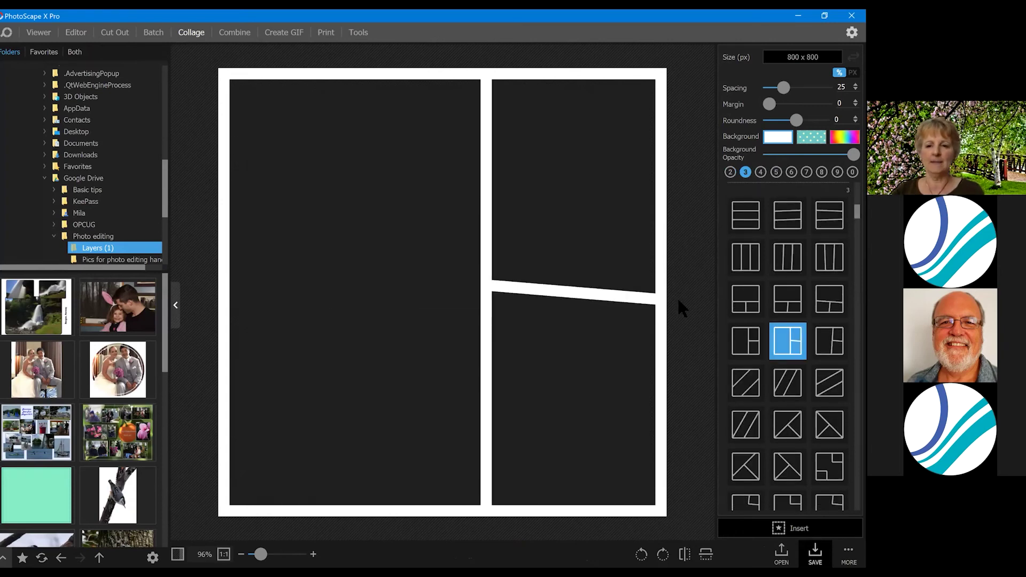
# Slant the vertical divider leftward and drop the orange-fruit photo into the lower-right cell.
pyautogui.click(486, 506)
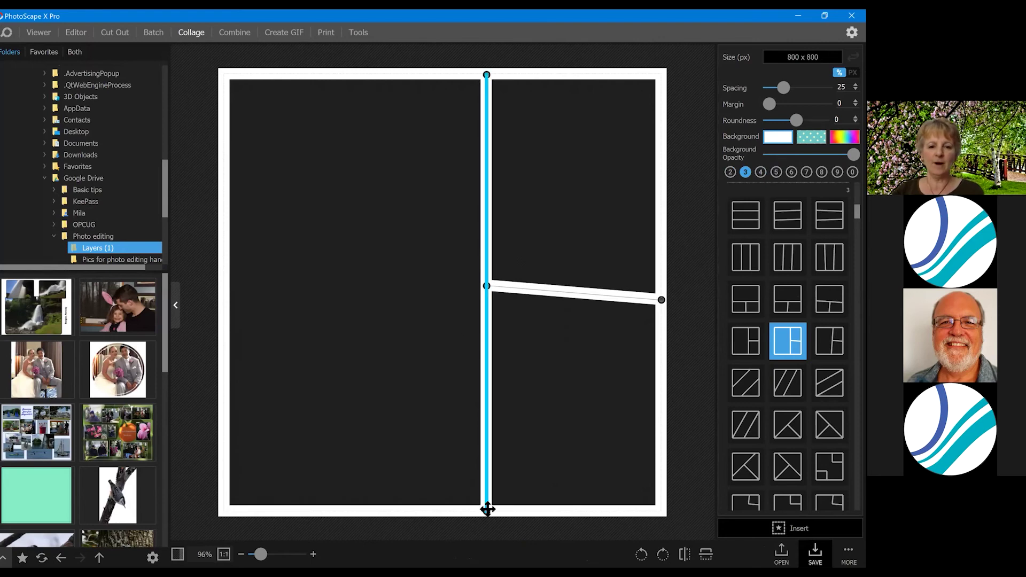
pyautogui.moveTo(486, 511); pyautogui.dragTo(401, 512)
pyautogui.moveTo(486, 82); pyautogui.dragTo(483, 81)
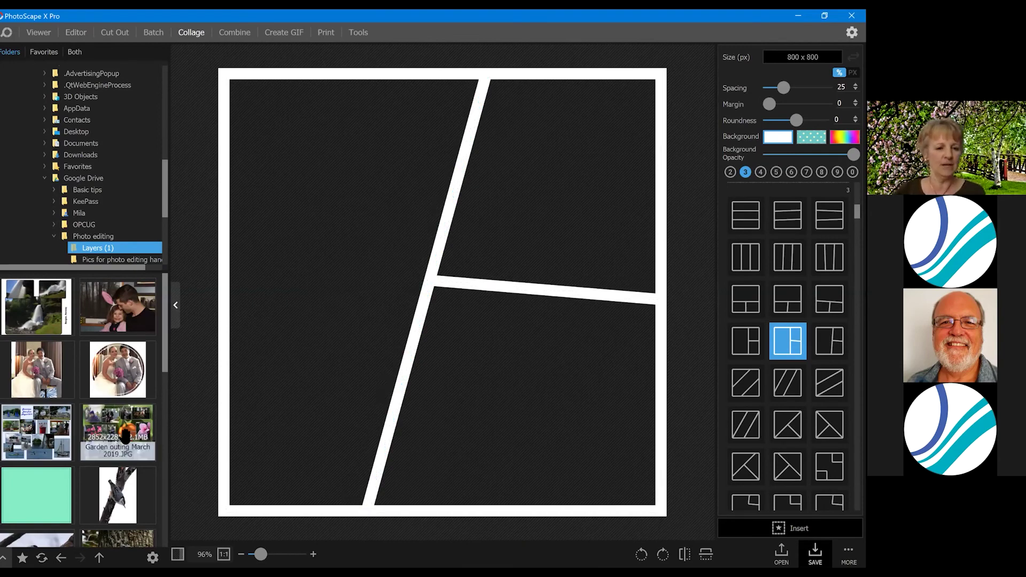
pyautogui.scroll(-5, 126, 440)
pyautogui.moveTo(53, 377); pyautogui.dragTo(605, 453)
# Nudge the orange photo within its cell and fill the tall left cell with the pink cyclamen photo.
pyautogui.moveTo(502, 416)
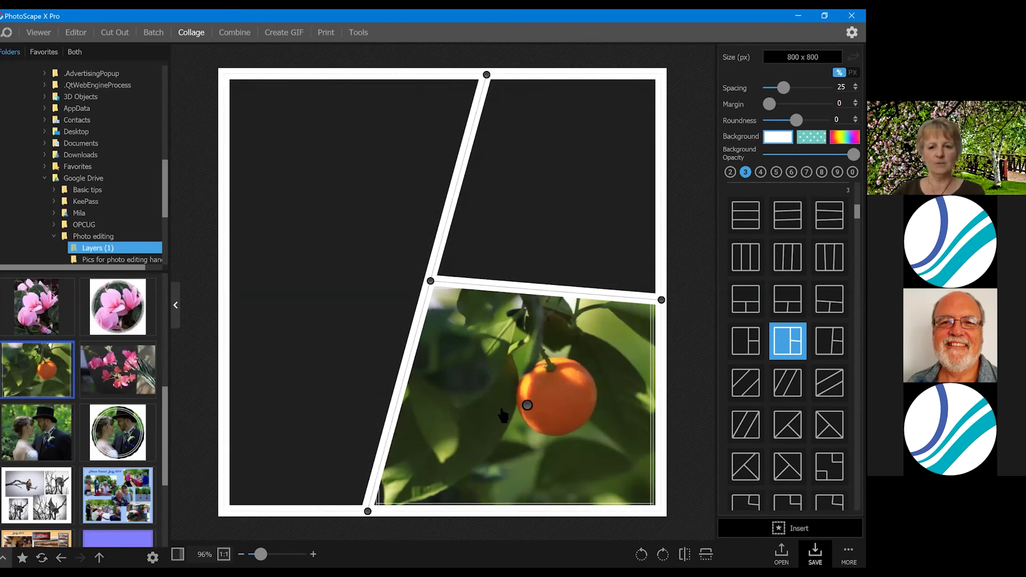
pyautogui.moveTo(613, 365); pyautogui.dragTo(620, 430)
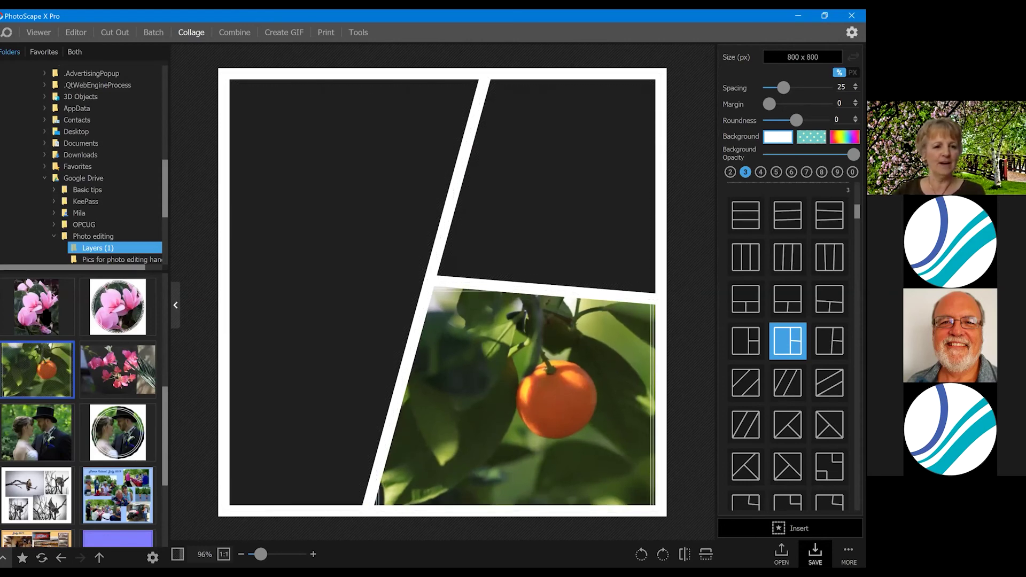
pyautogui.moveTo(342, 257); pyautogui.dragTo(337, 221)
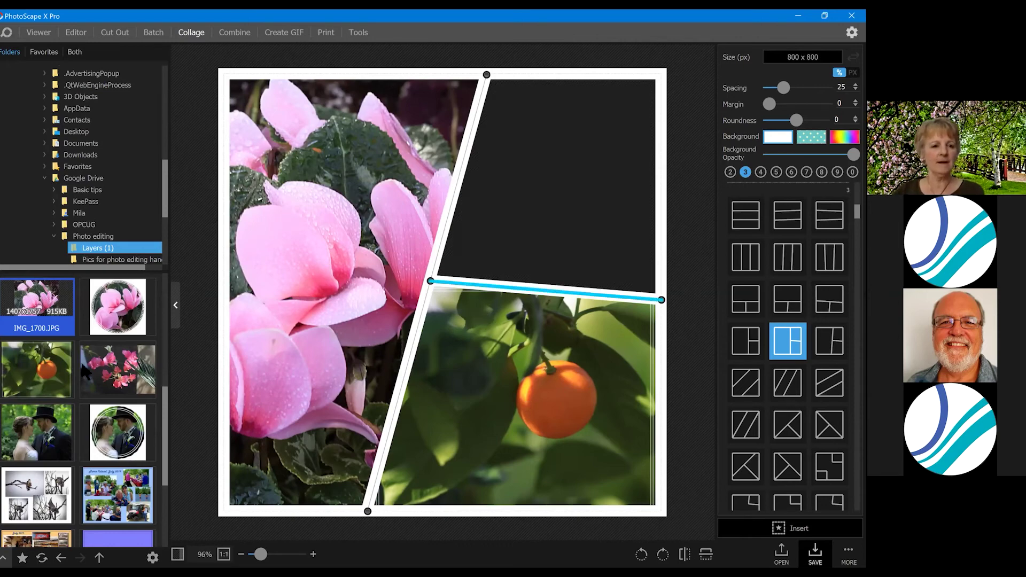
# Move the divider between the right cells and put the mint green image in the top-right cell.
pyautogui.moveTo(497, 286); pyautogui.dragTo(494, 216)
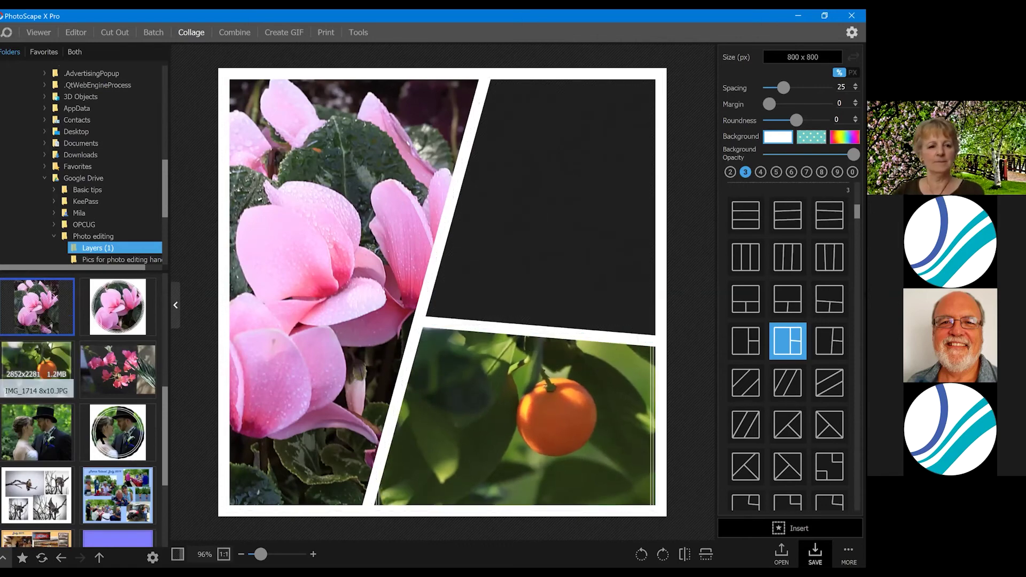
pyautogui.moveTo(31, 441); pyautogui.dragTo(507, 241)
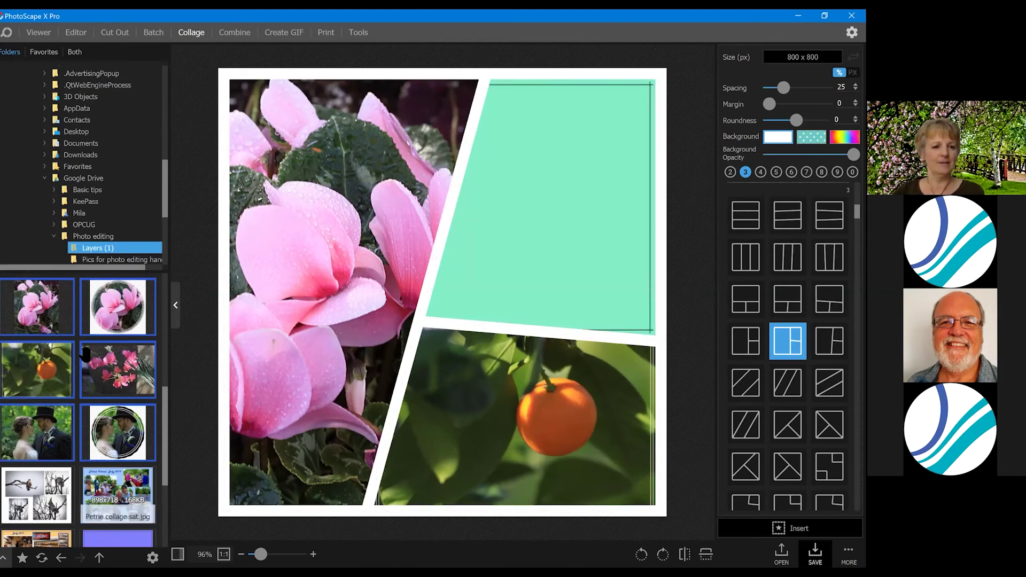
pyautogui.scroll(3, 113, 325)
pyautogui.moveTo(118, 316); pyautogui.dragTo(542, 252)
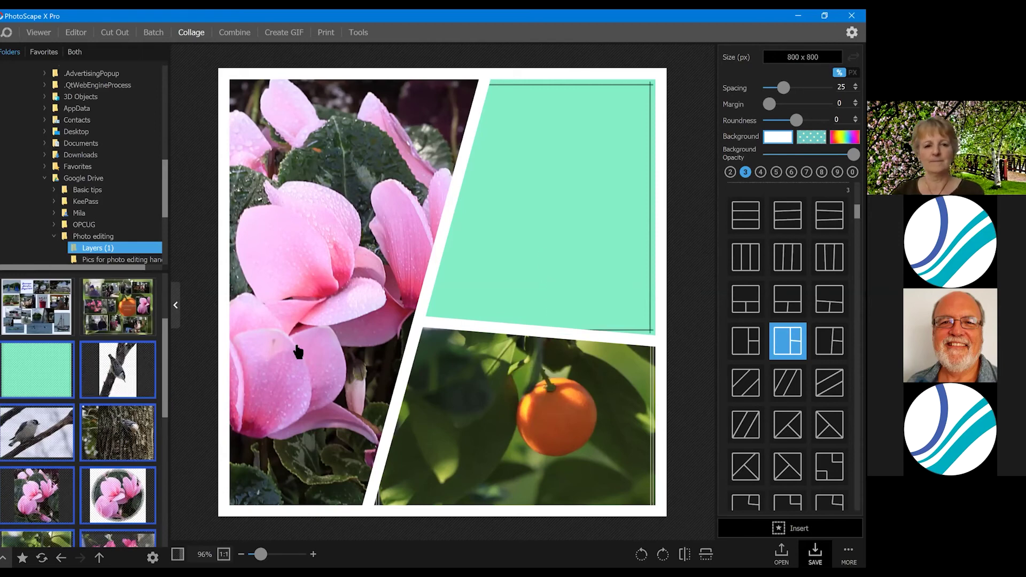
pyautogui.moveTo(116, 350); pyautogui.dragTo(528, 208)
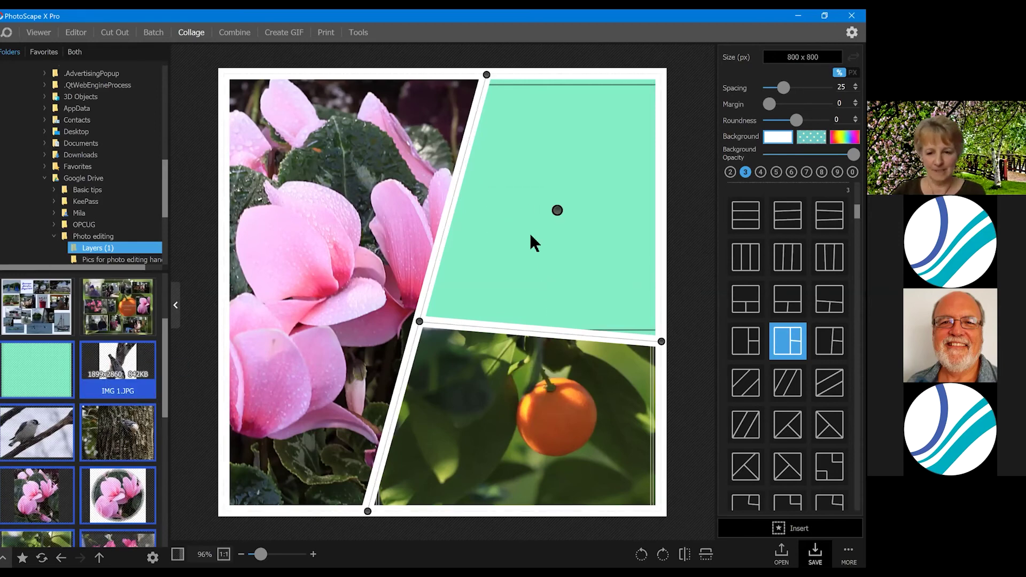
pyautogui.rightClick(627, 225)
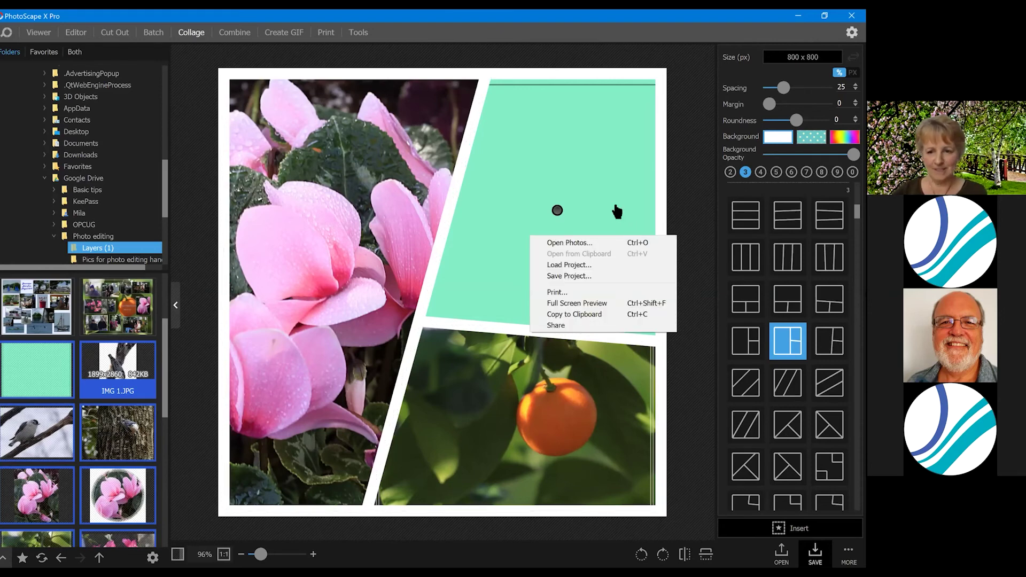
pyautogui.click(617, 211)
# Remove the mint image from the top-right cell, leaving that cell empty.
pyautogui.press('Delete')
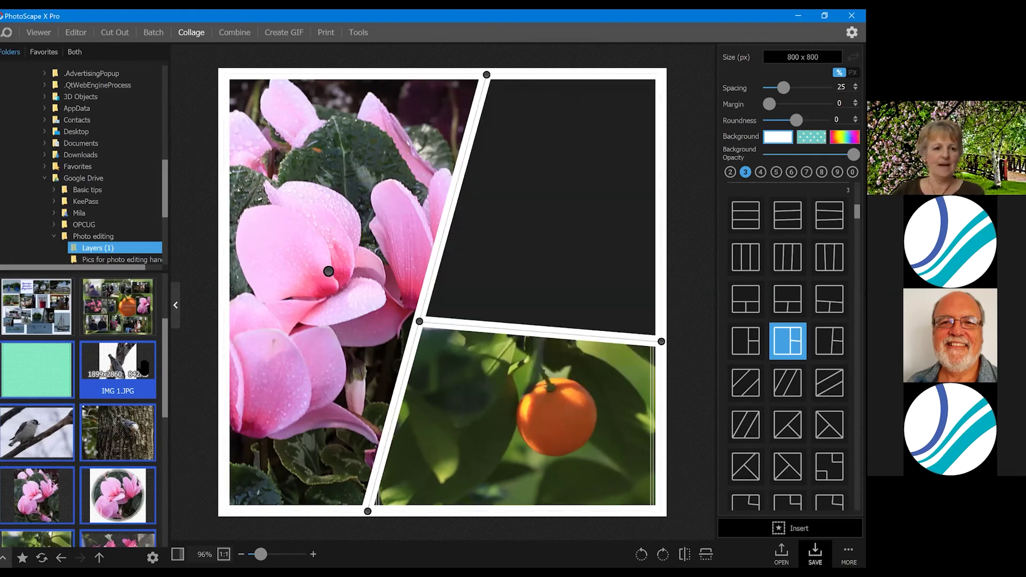
pyautogui.moveTo(36, 369); pyautogui.dragTo(538, 219)
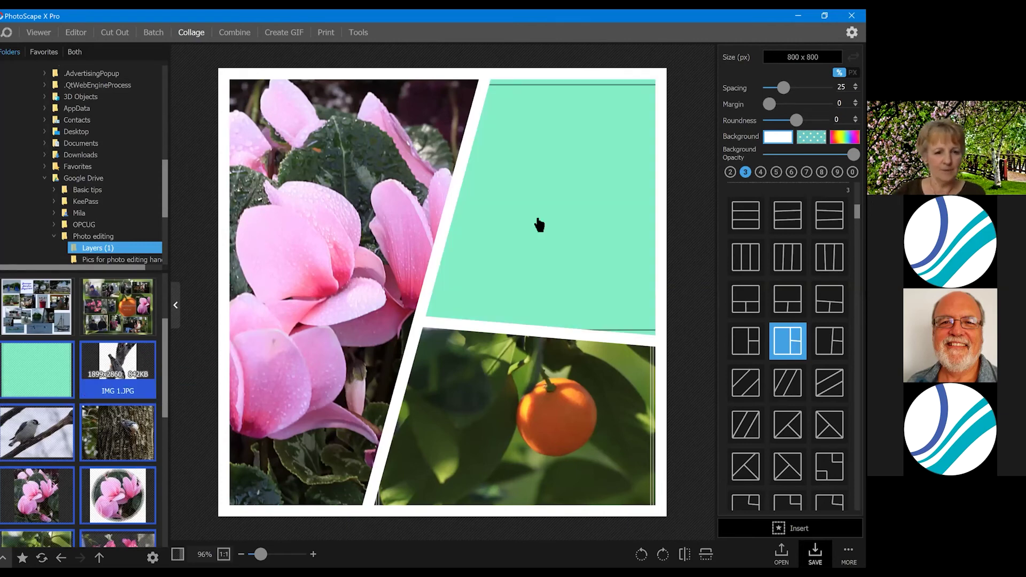
pyautogui.click(533, 123)
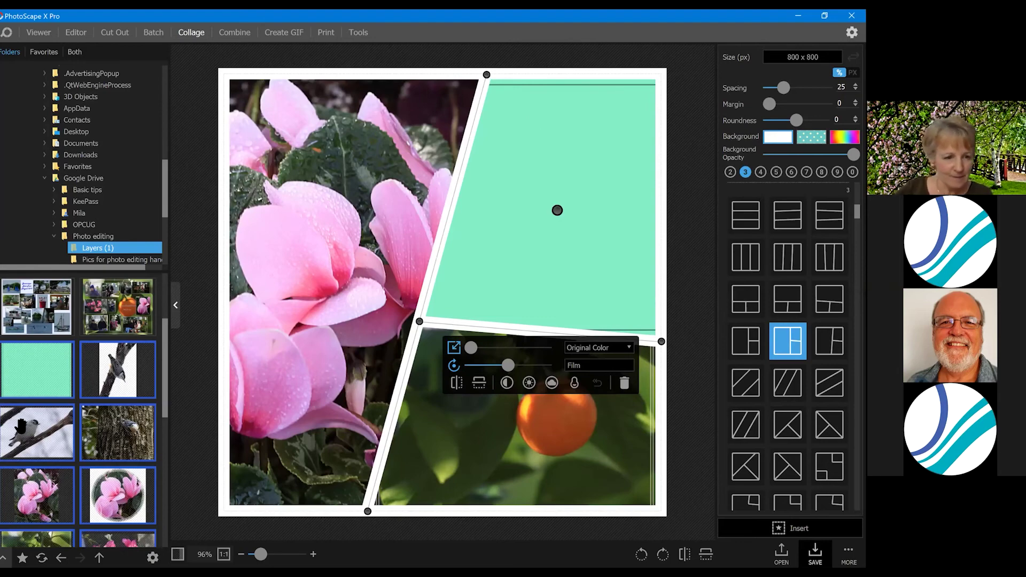
pyautogui.moveTo(34, 384); pyautogui.dragTo(54, 355)
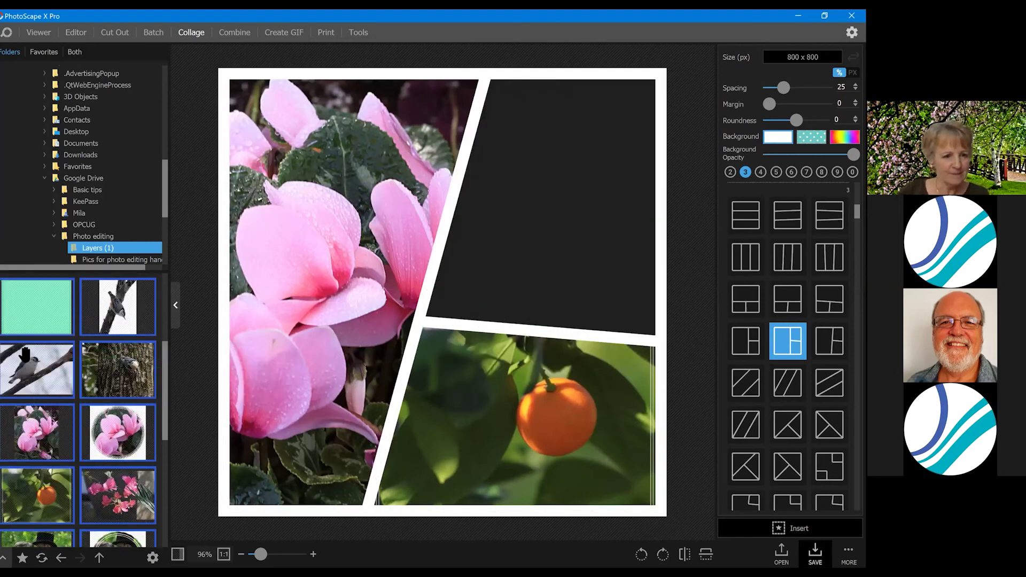
pyautogui.scroll(-2, 53, 374)
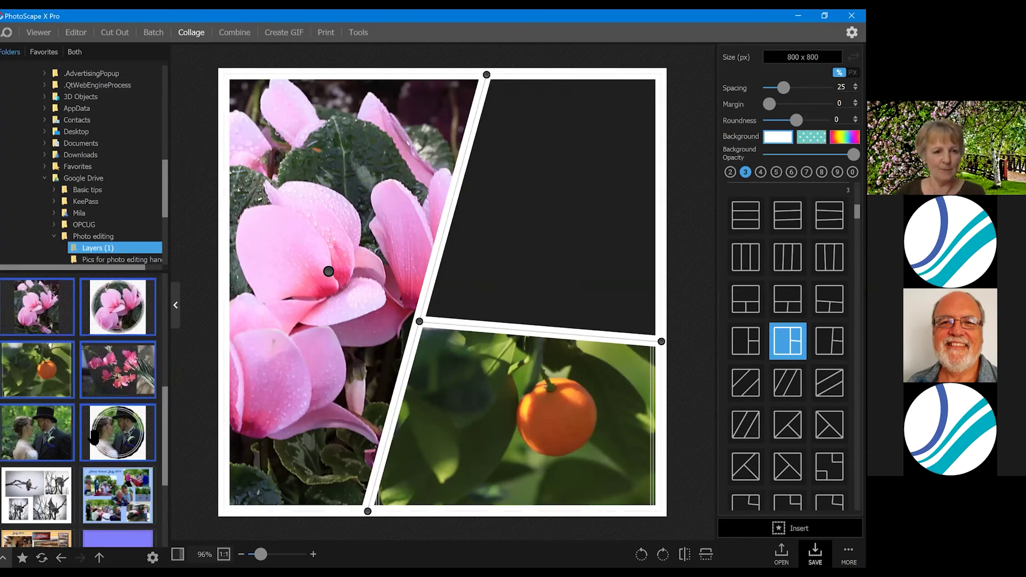
pyautogui.scroll(-3, 93, 436)
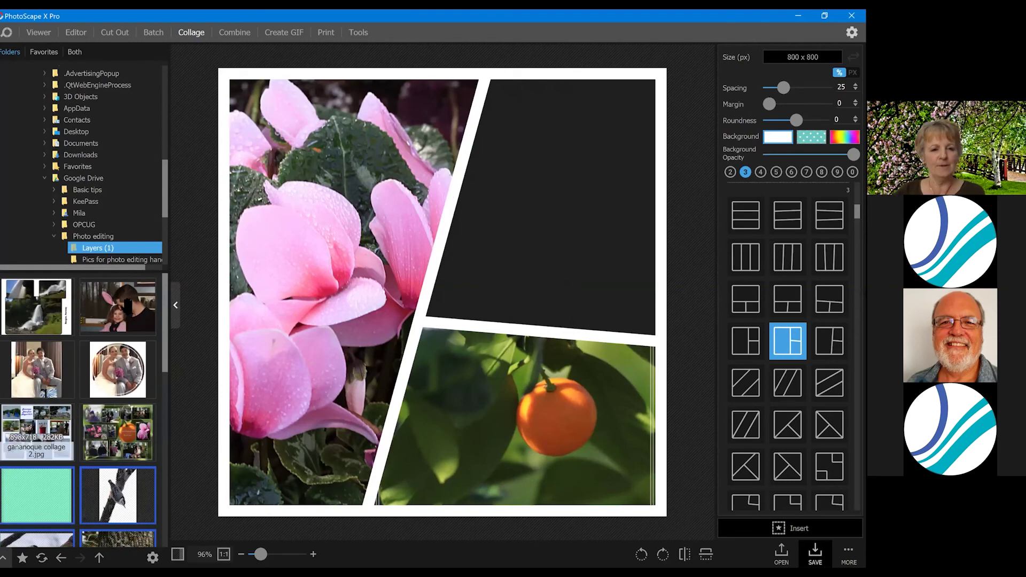
# Fill the empty top-right cell with the father-and-daughter photo CJT_4977.
pyautogui.moveTo(117, 307); pyautogui.dragTo(509, 243)
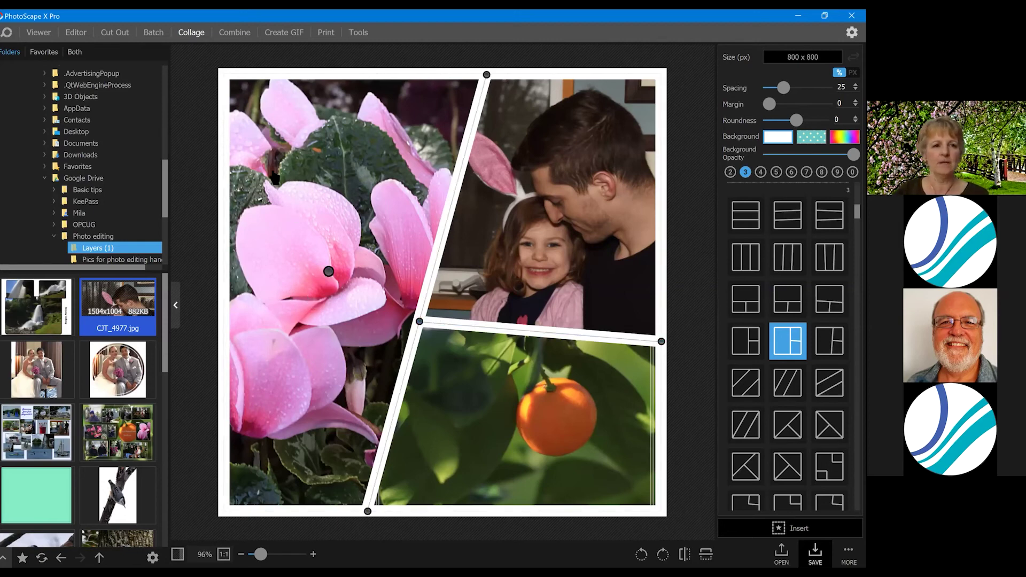
# Return to the Editor, which shows the gull photo sharpen2.JPG.
pyautogui.click(75, 32)
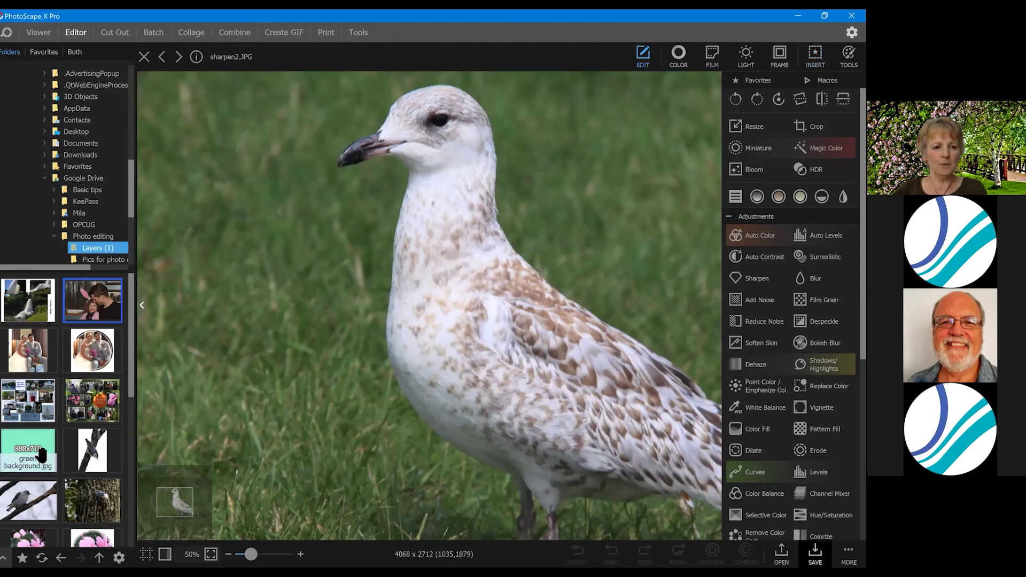
# Load green background.jpg, view its frame options, then open the nuthatch photo IMG 1.JPG.
pyautogui.scroll(-1, 20, 408)
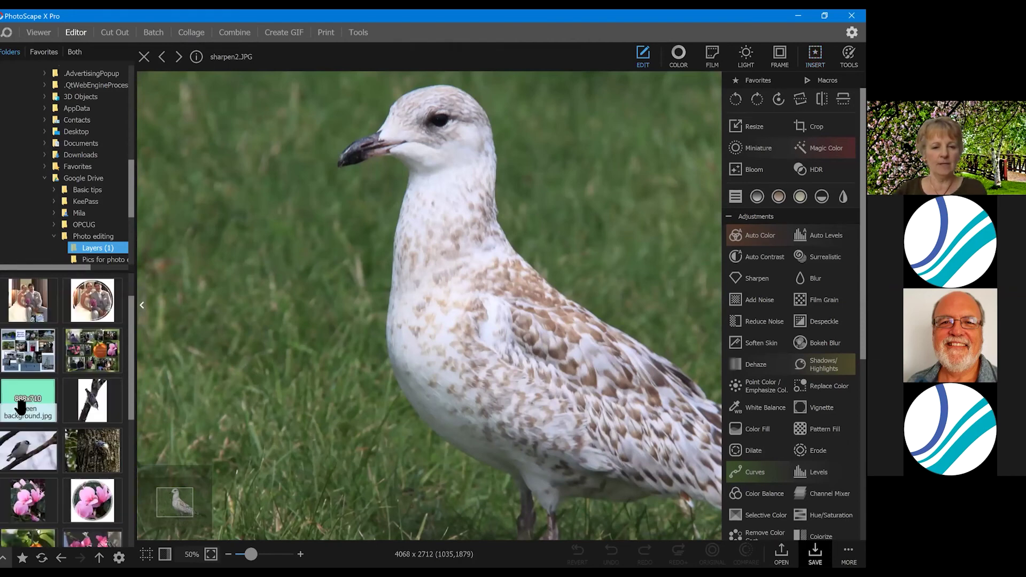
pyautogui.moveTo(20, 407); pyautogui.dragTo(250, 374)
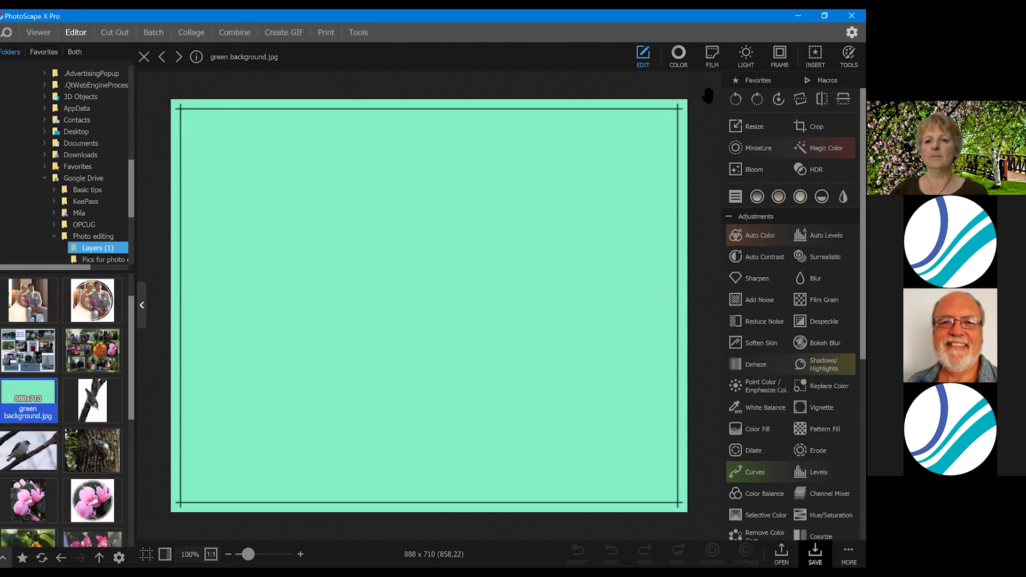
pyautogui.click(780, 53)
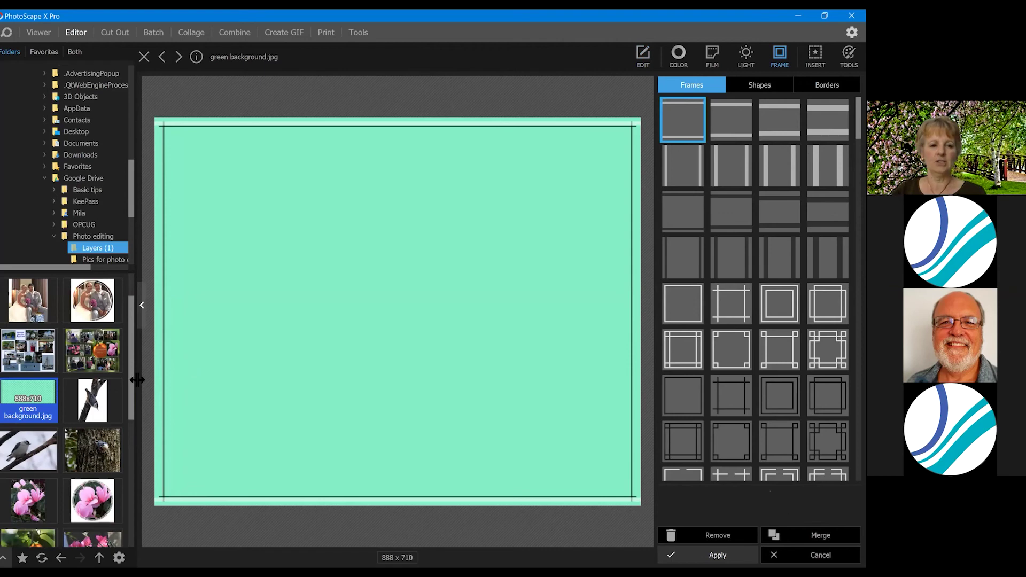
pyautogui.moveTo(92, 393); pyautogui.dragTo(314, 333)
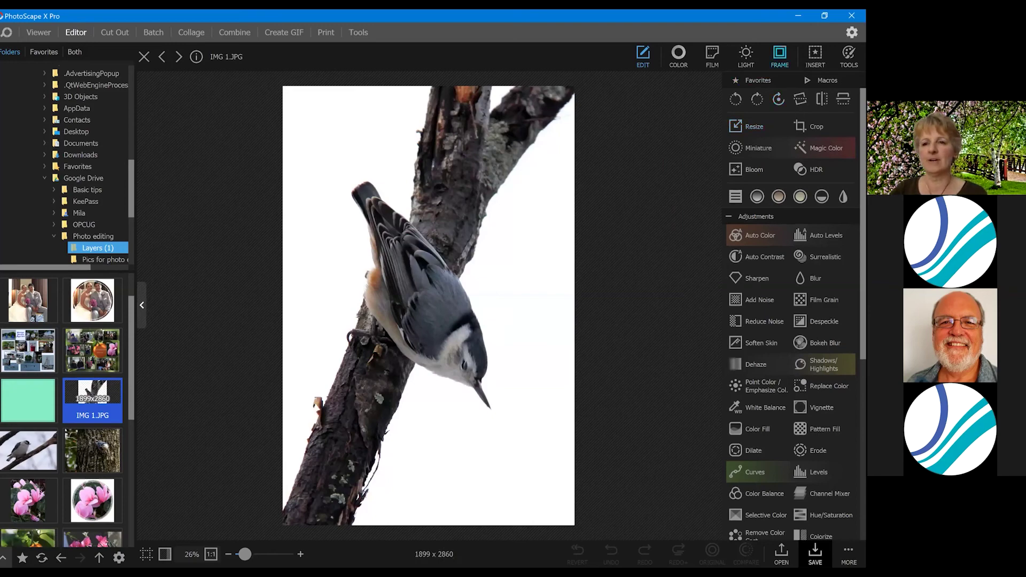
# Give IMG 1.JPG a thin black border of width 2, apply it and save.
pyautogui.click(779, 57)
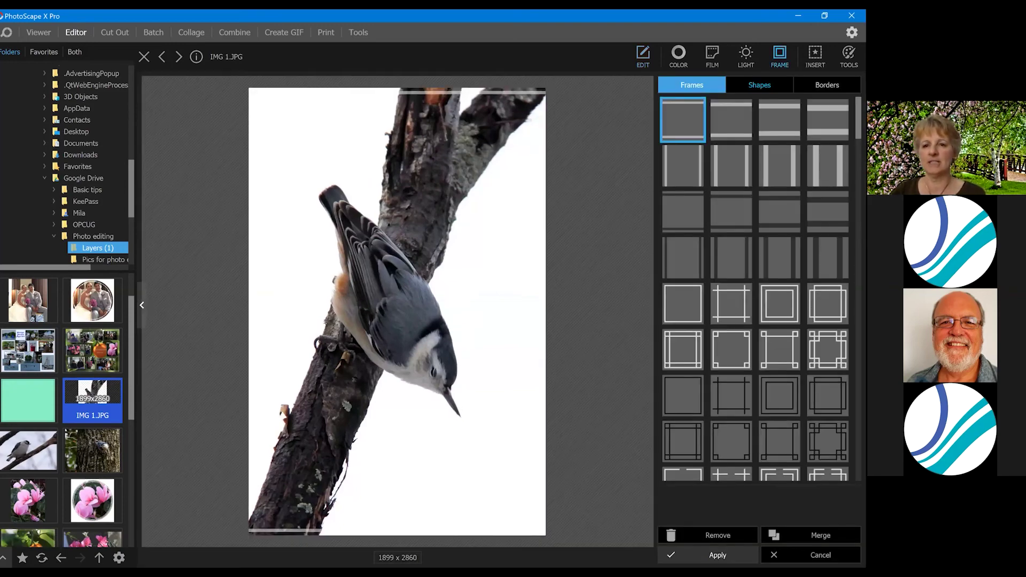
pyautogui.click(827, 85)
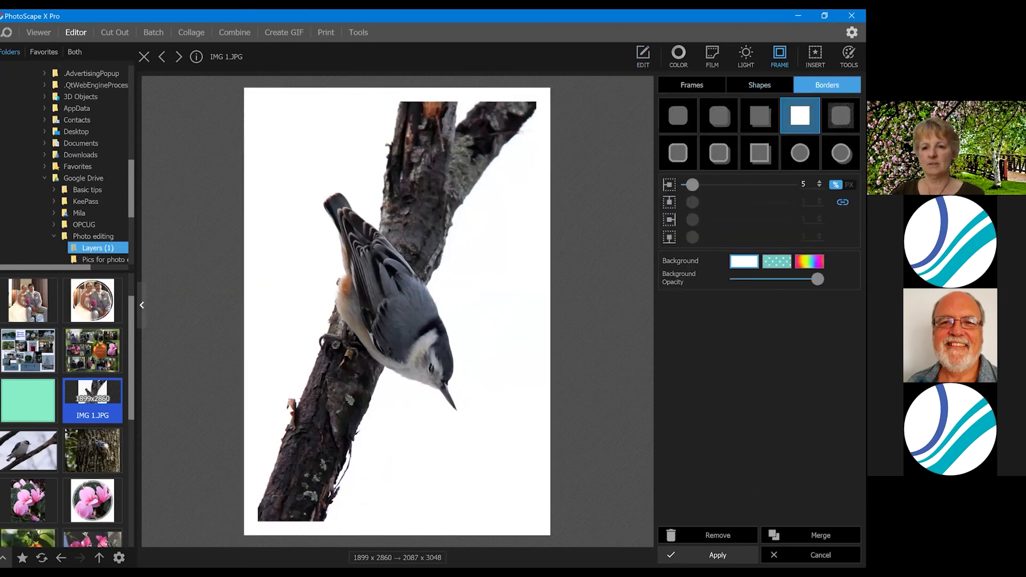
pyautogui.click(743, 261)
pyautogui.click(696, 479)
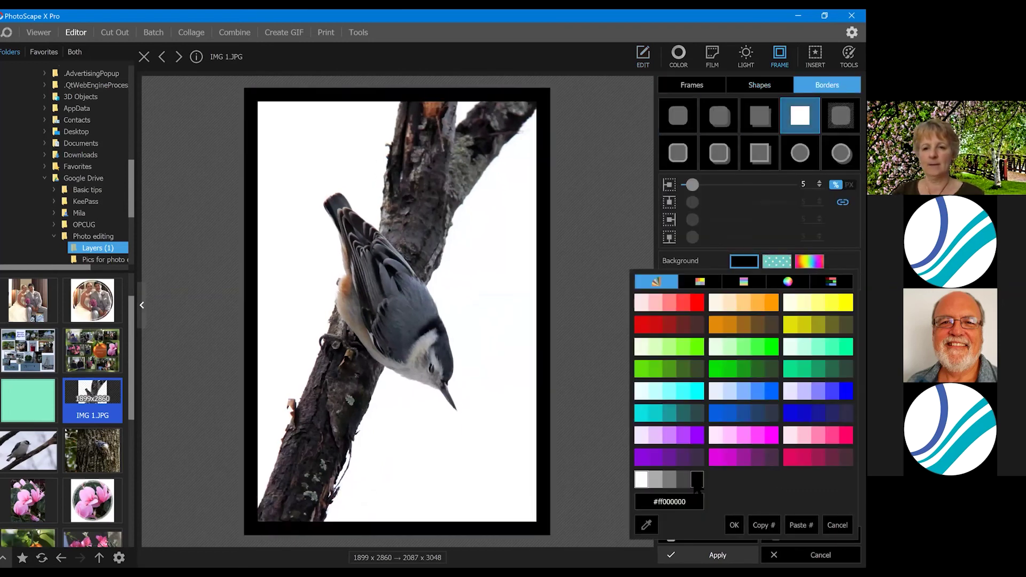
pyautogui.click(702, 191)
pyautogui.moveTo(696, 184)
pyautogui.mouseDown()
pyautogui.moveTo(709, 179)
pyautogui.moveTo(694, 185)
pyautogui.mouseUp()
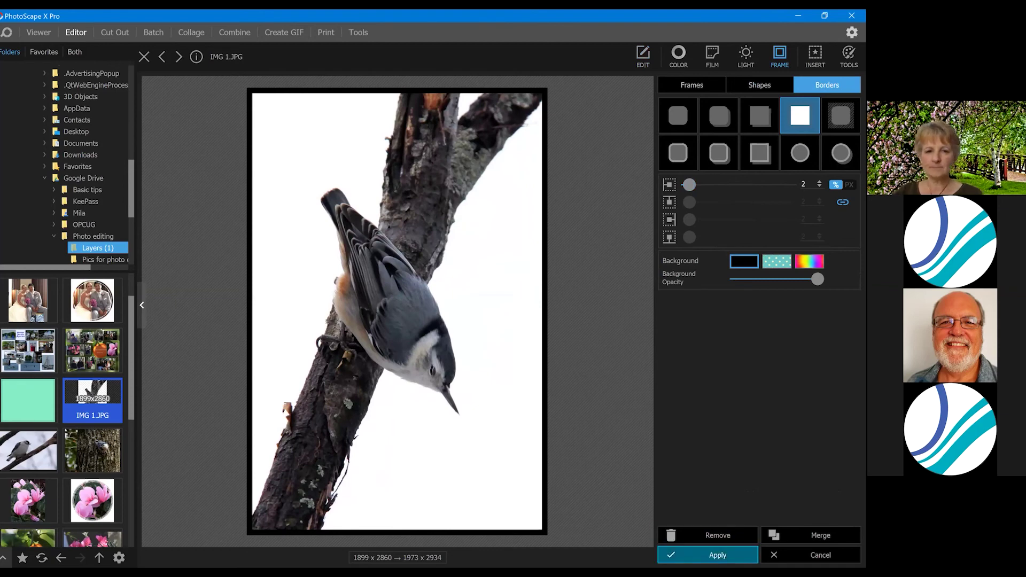
pyautogui.click(716, 555)
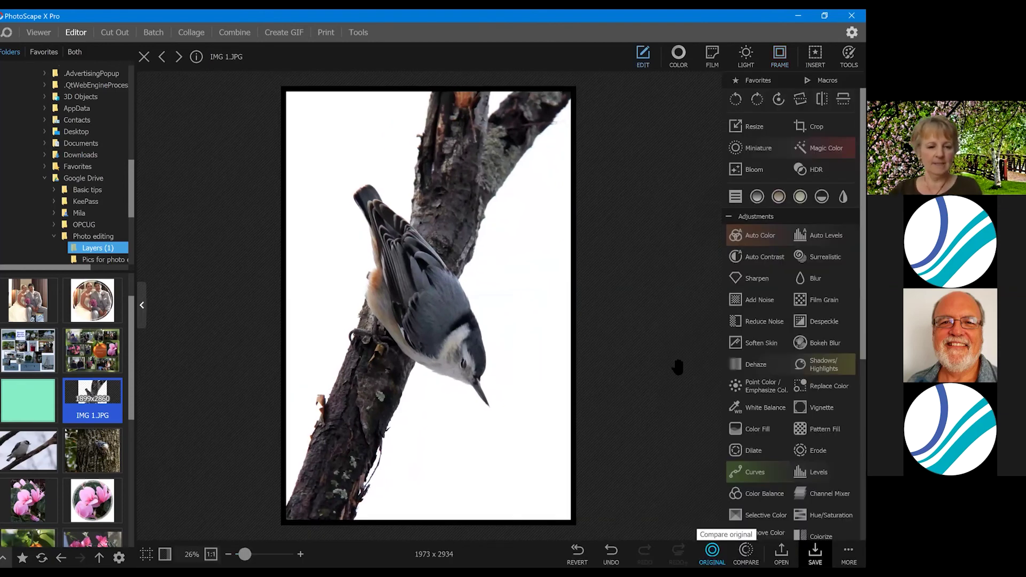
pyautogui.hotkey('ctrl', 's')
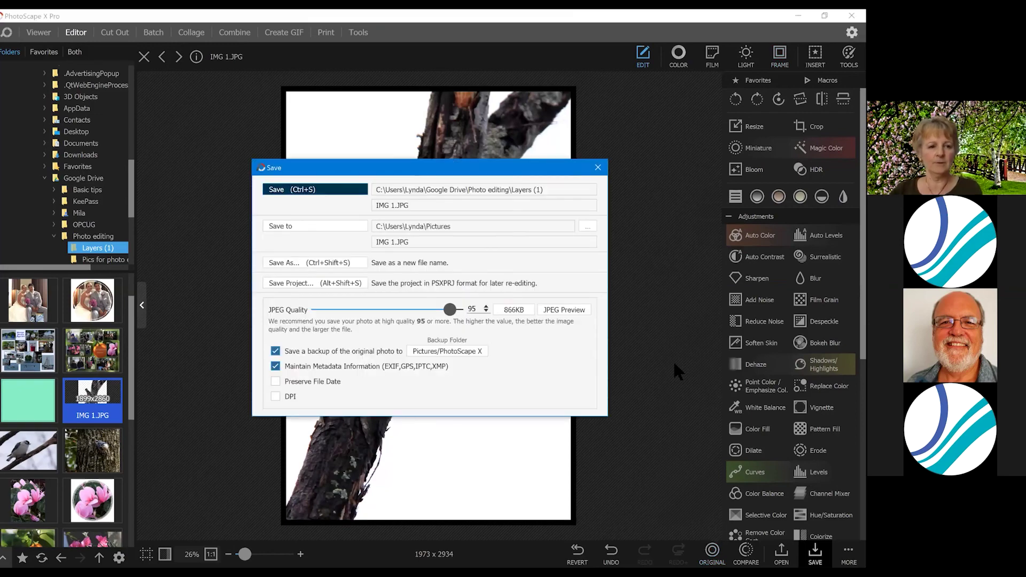
pyautogui.press('Return')
# Add the same black border to IMG 2.JPG, save it, and open green background.jpg.
pyautogui.moveTo(396, 366); pyautogui.dragTo(401, 363)
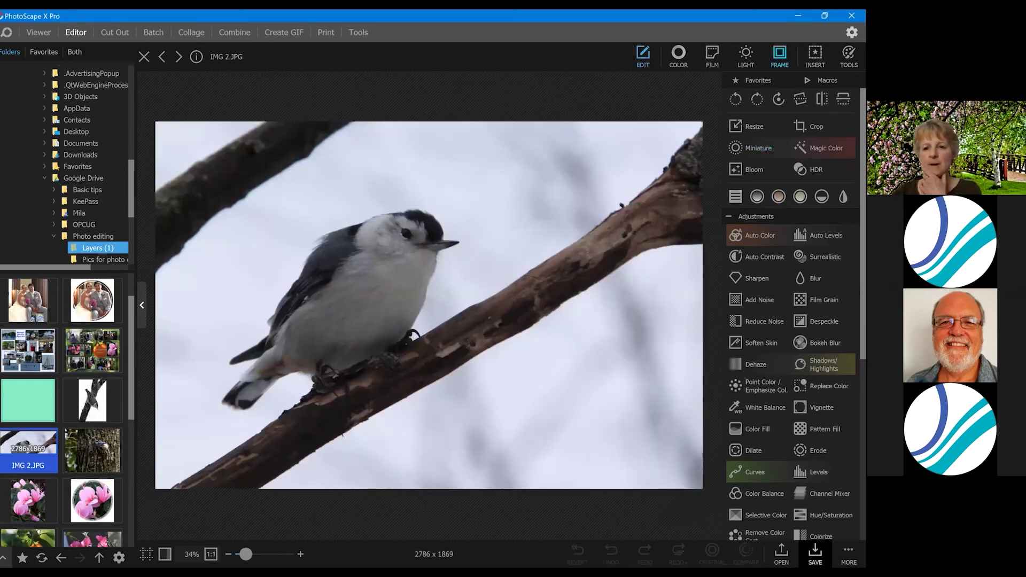
pyautogui.click(780, 53)
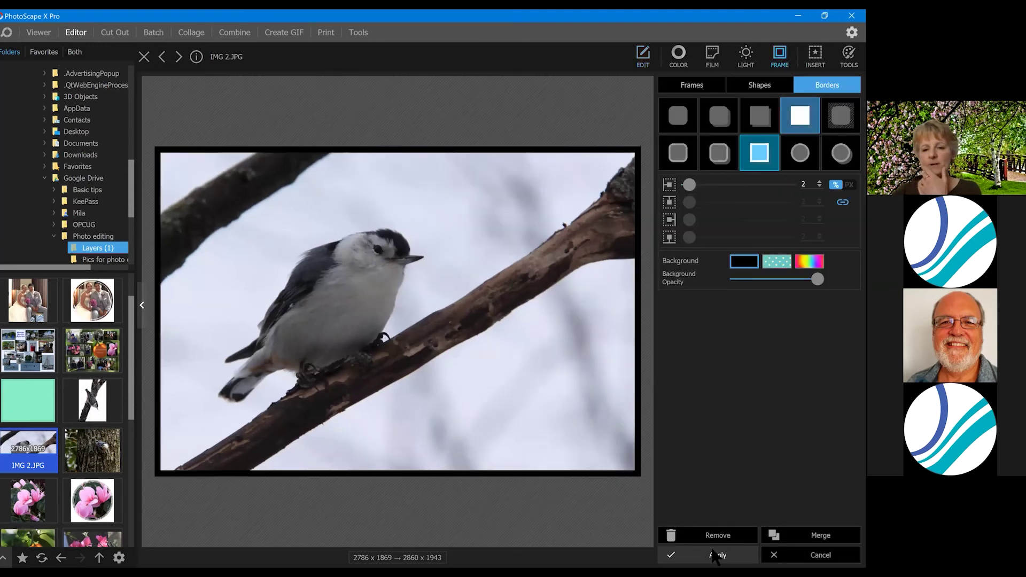
pyautogui.click(715, 556)
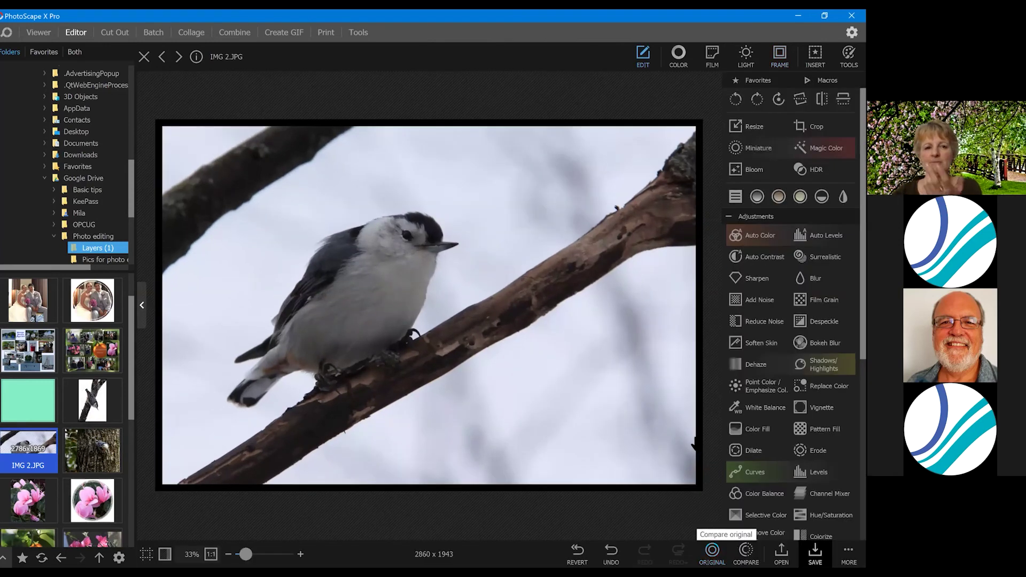
pyautogui.click(815, 555)
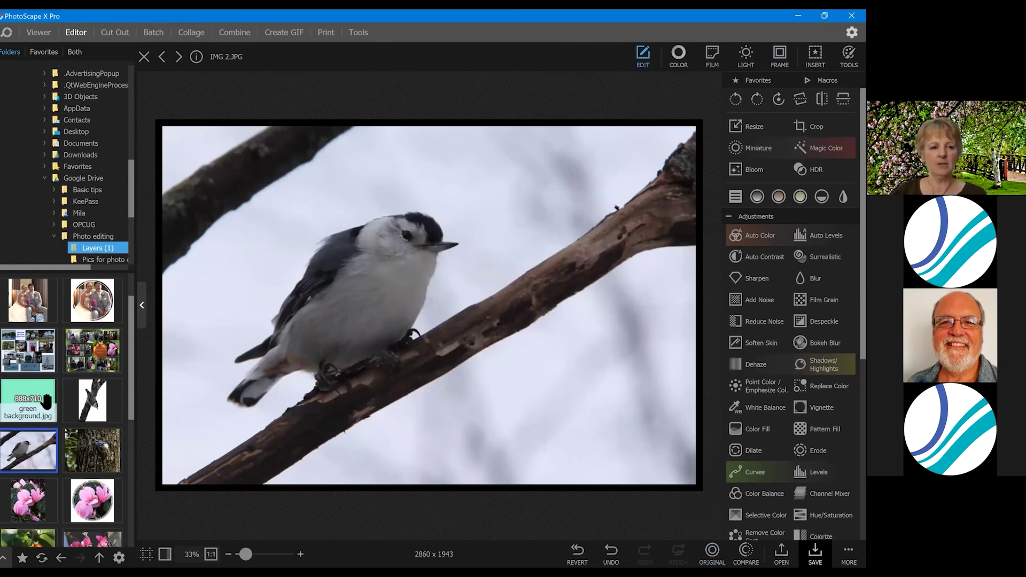
pyautogui.moveTo(32, 402); pyautogui.dragTo(198, 398)
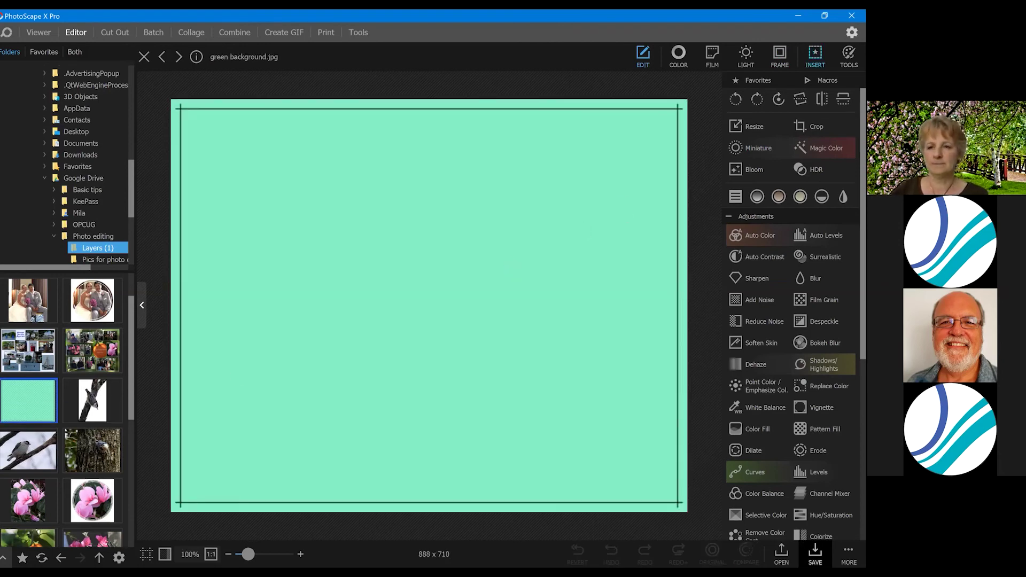
# Place the bordered IMG 1.JPG on the green background, shrink it and move it upper left.
pyautogui.click(814, 55)
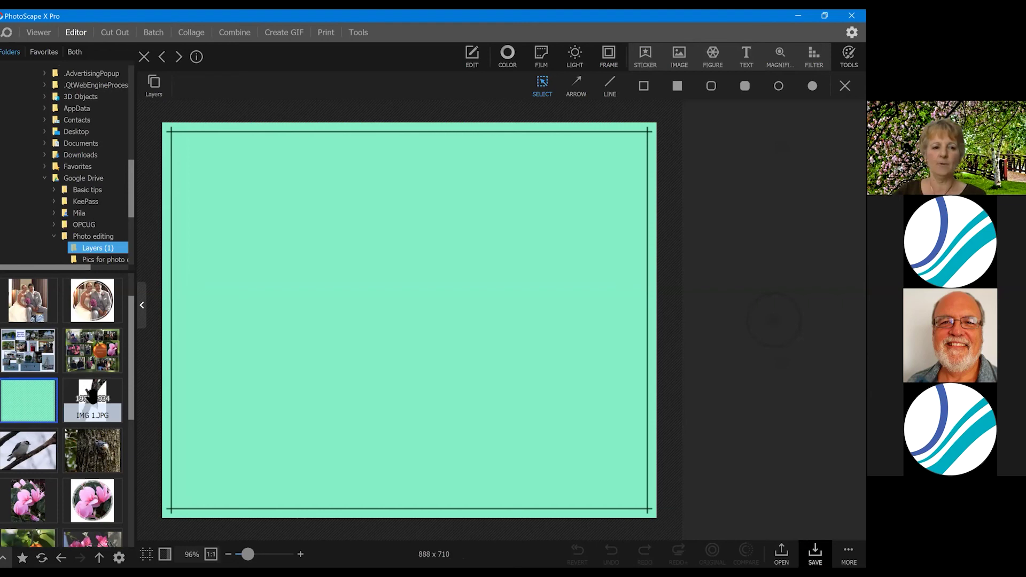
pyautogui.moveTo(92, 396); pyautogui.dragTo(412, 214)
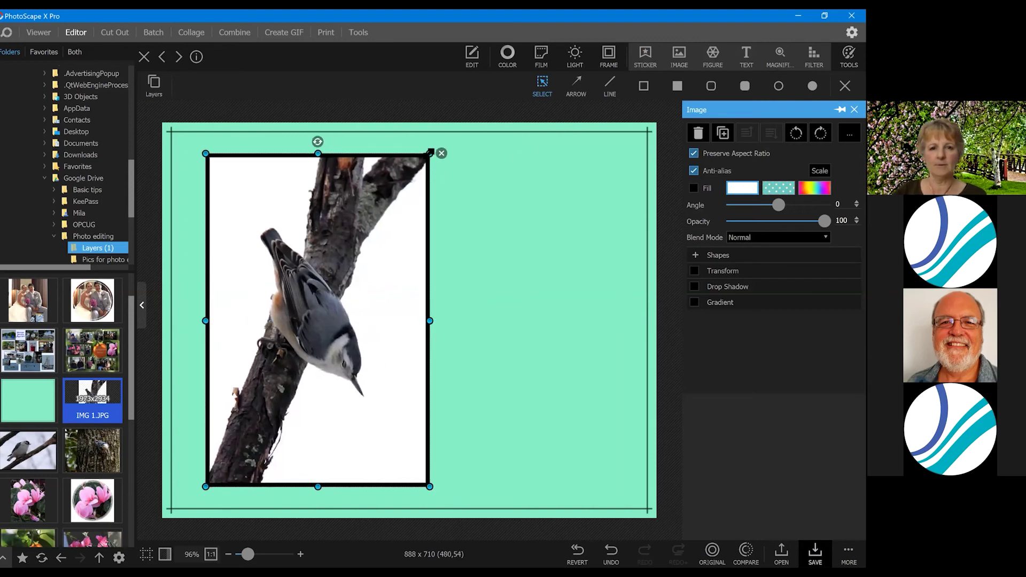
pyautogui.moveTo(416, 174); pyautogui.dragTo(369, 244)
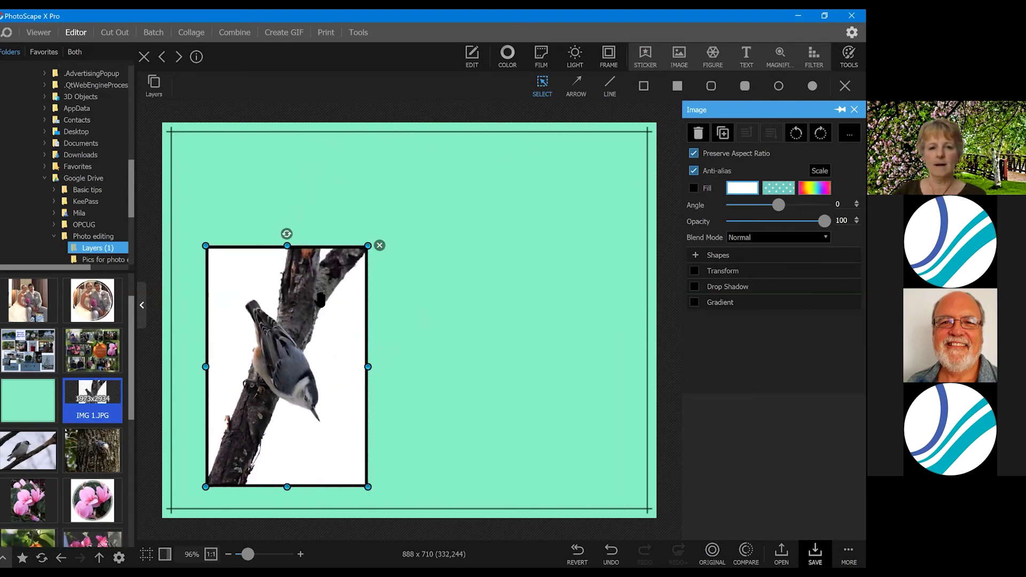
pyautogui.moveTo(311, 270); pyautogui.dragTo(297, 172)
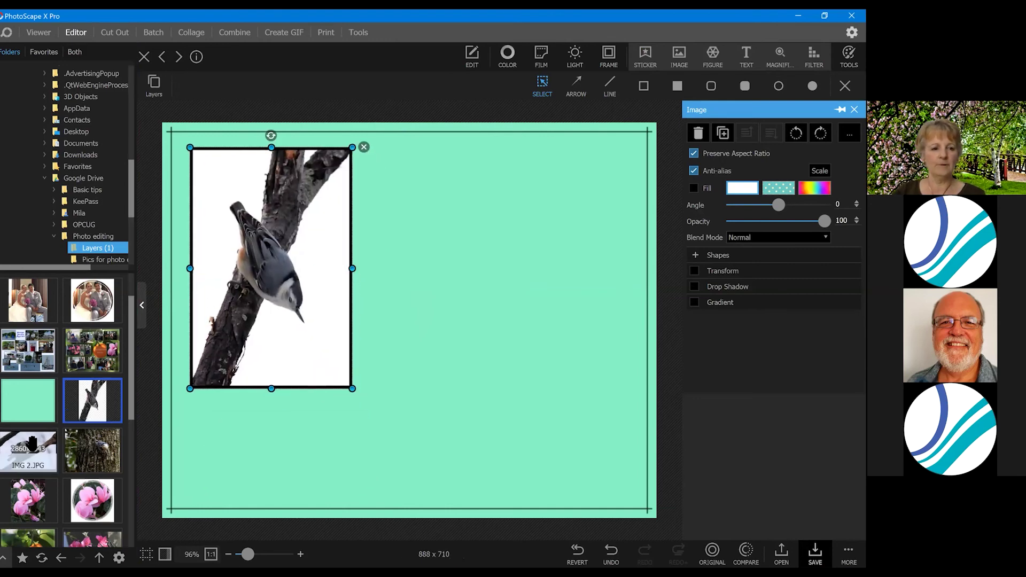
# Add IMG 2.JPG at lower right, shrunk, with the upper-left photo brought in front.
pyautogui.moveTo(34, 446); pyautogui.dragTo(454, 341)
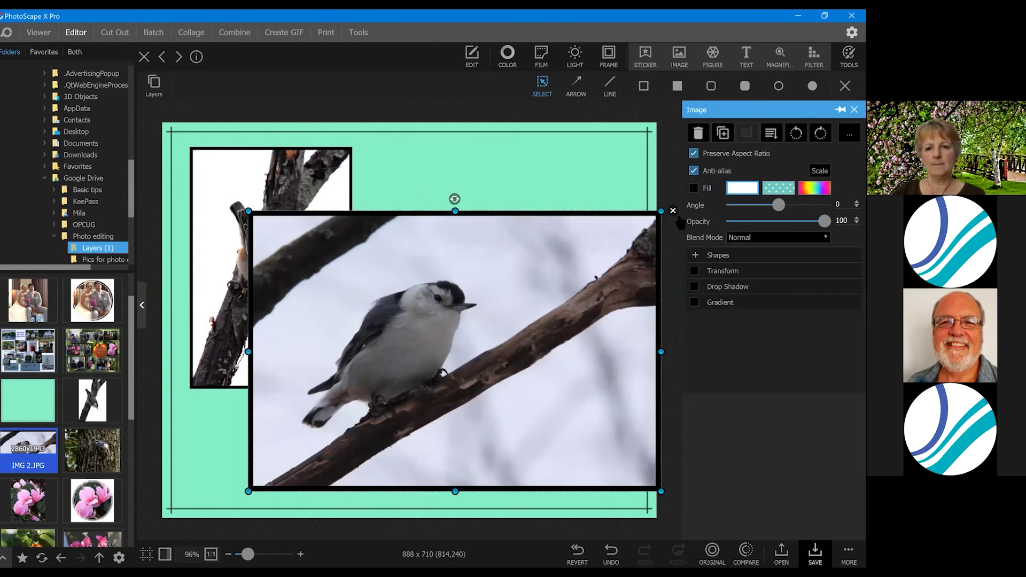
pyautogui.moveTo(661, 211); pyautogui.dragTo(538, 294)
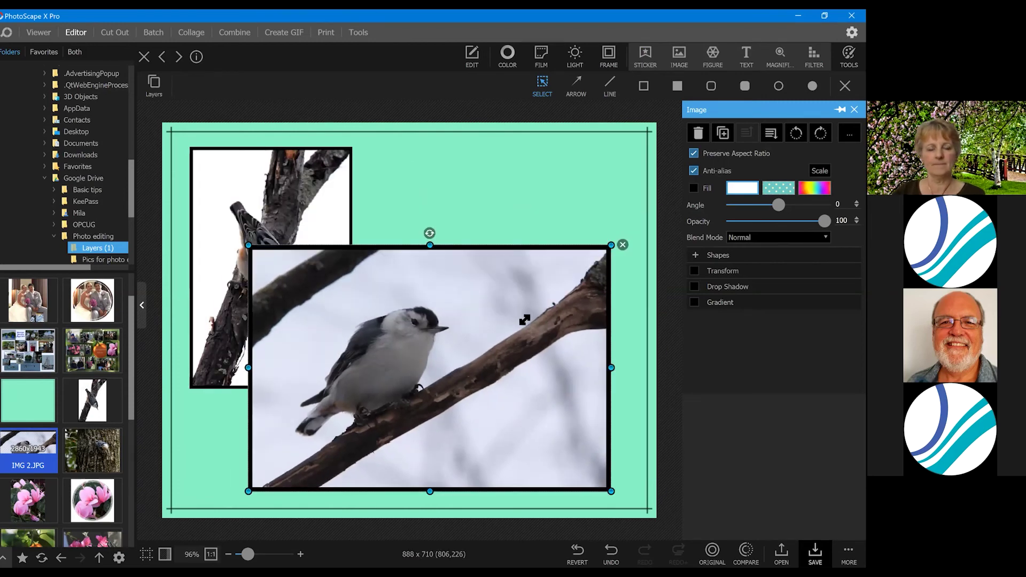
pyautogui.moveTo(537, 371); pyautogui.dragTo(597, 386)
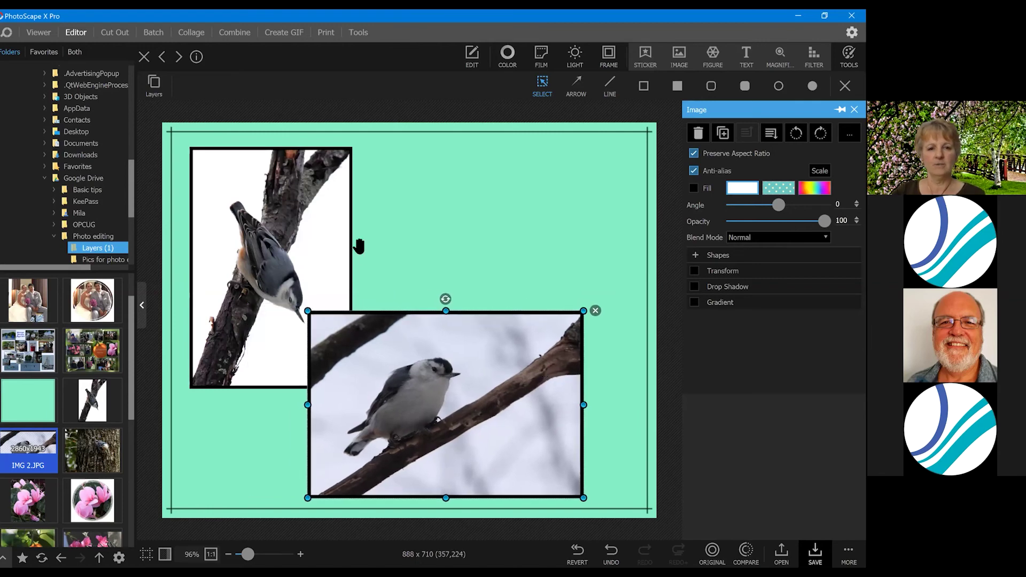
pyautogui.click(341, 243)
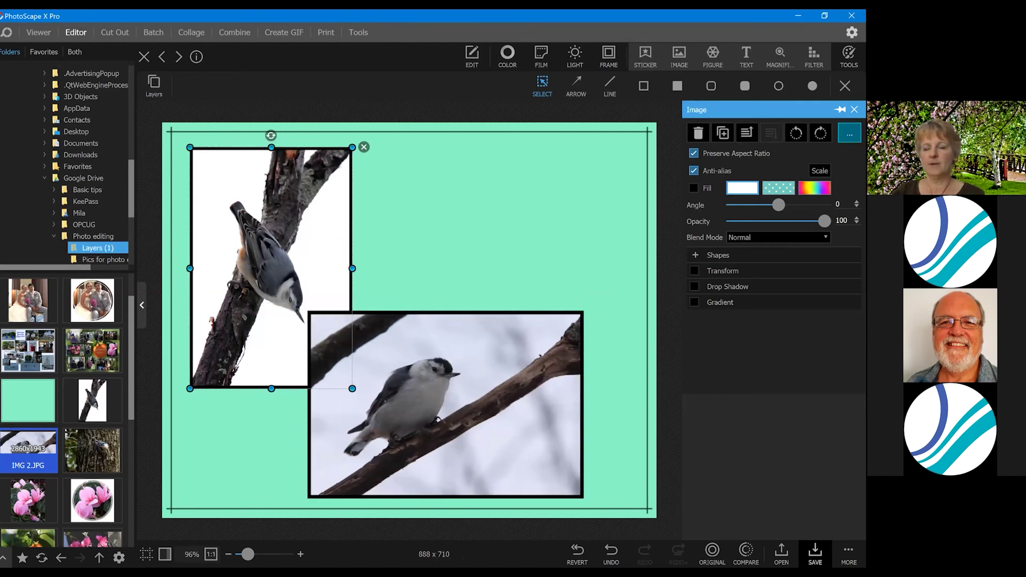
pyautogui.click(848, 134)
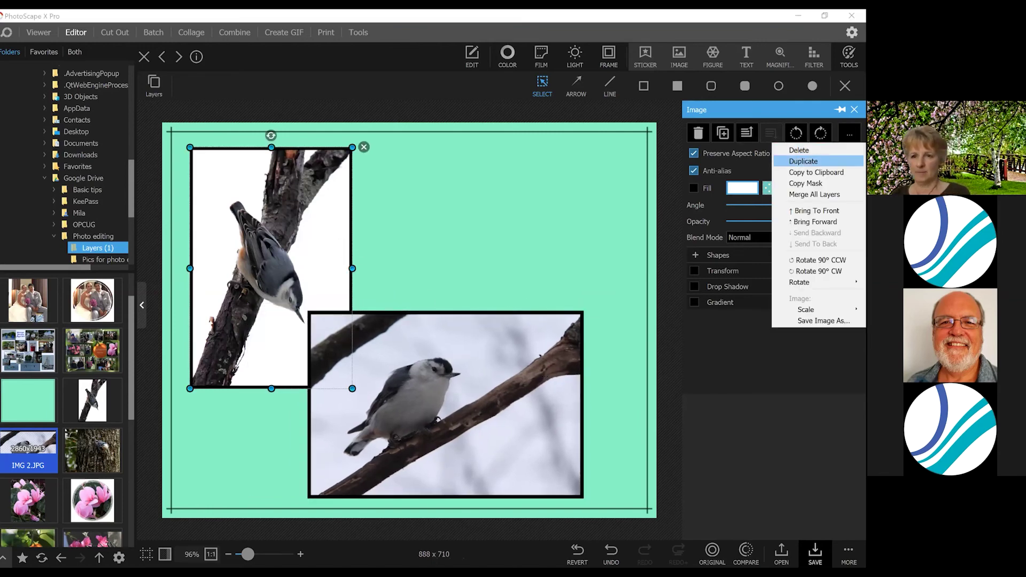
pyautogui.click(816, 211)
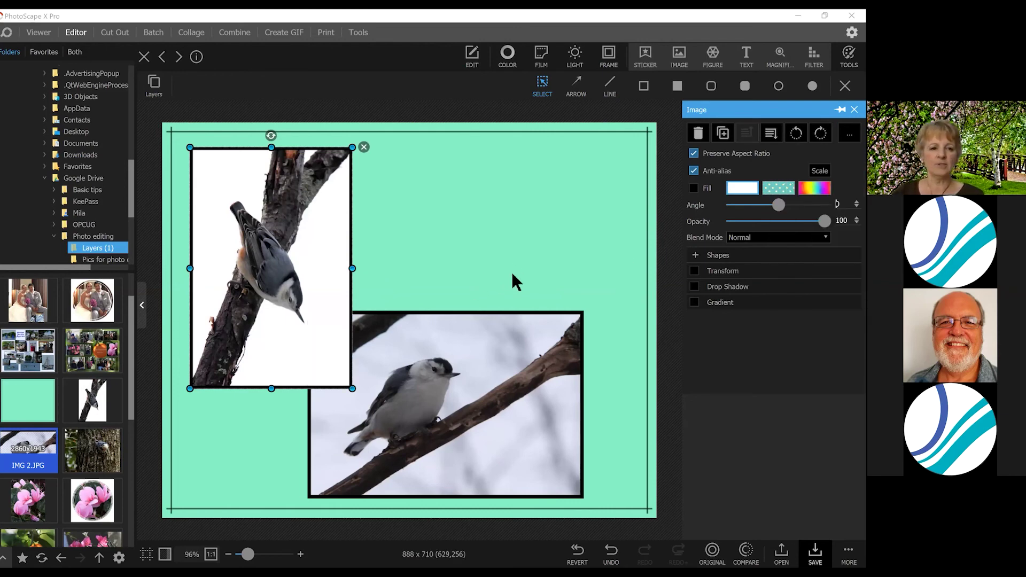
pyautogui.moveTo(465, 355); pyautogui.dragTo(488, 356)
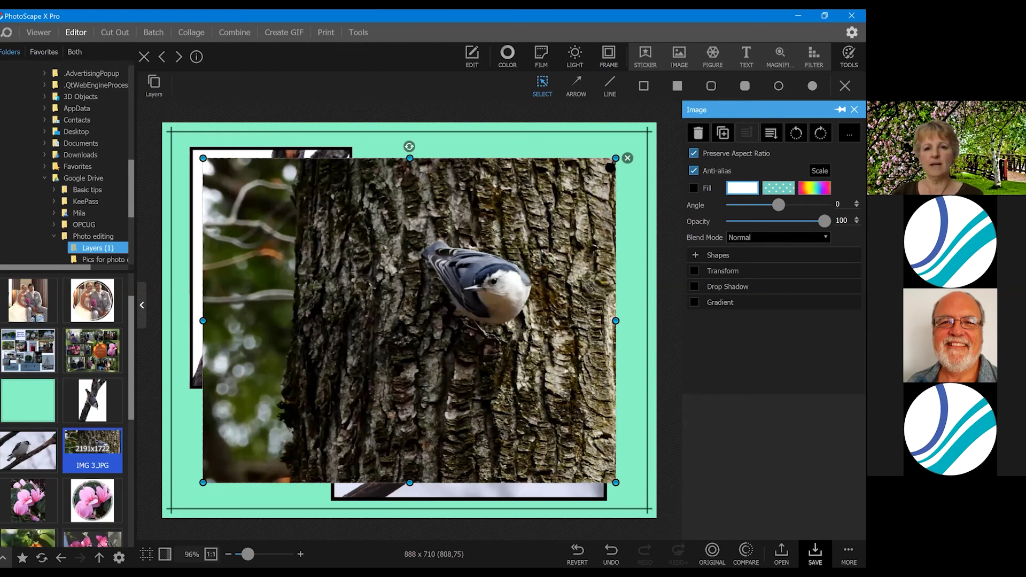
# Shrink the nuthatch-on-bark photo and position it at the upper right.
pyautogui.moveTo(615, 158); pyautogui.dragTo(428, 305)
pyautogui.moveTo(352, 392); pyautogui.dragTo(560, 230)
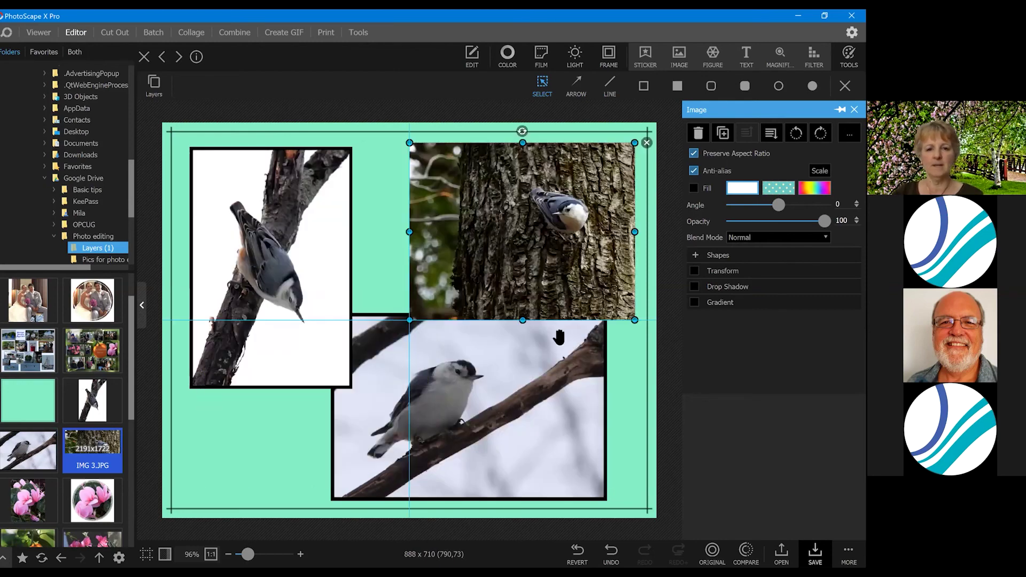
pyautogui.moveTo(508, 413); pyautogui.dragTo(492, 420)
pyautogui.moveTo(580, 286); pyautogui.dragTo(574, 283)
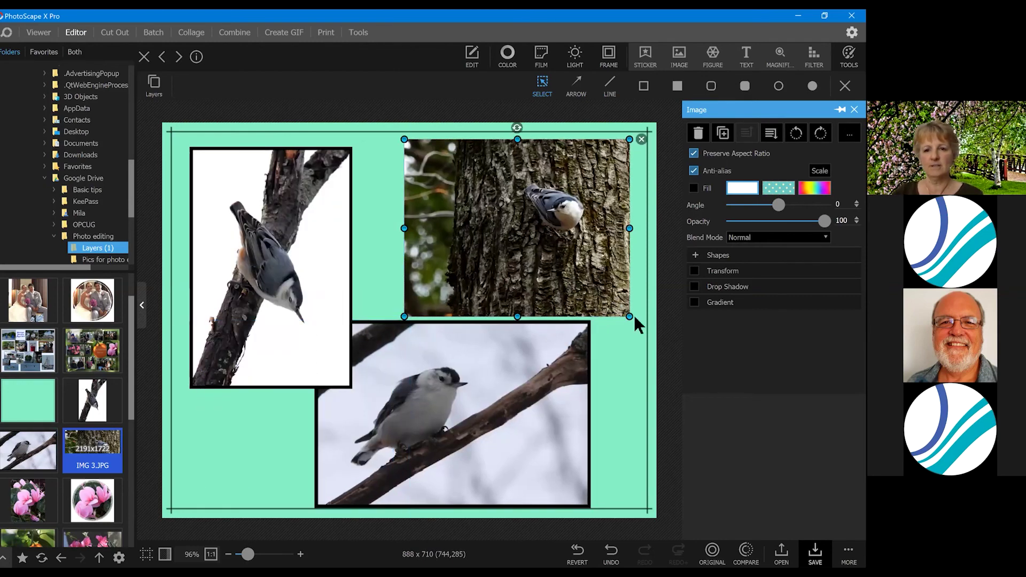
pyautogui.moveTo(629, 316); pyautogui.dragTo(620, 310)
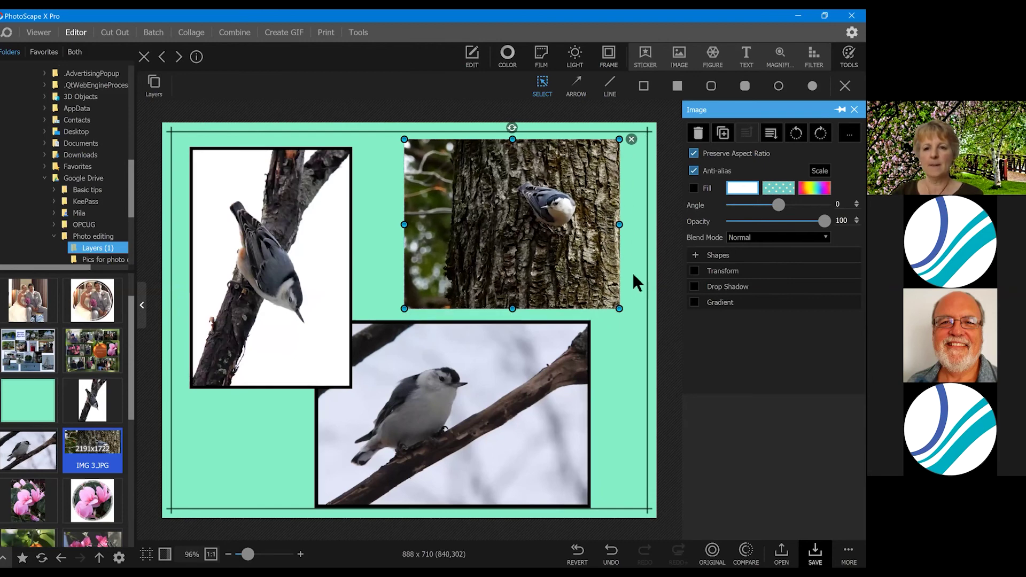
pyautogui.click(654, 221)
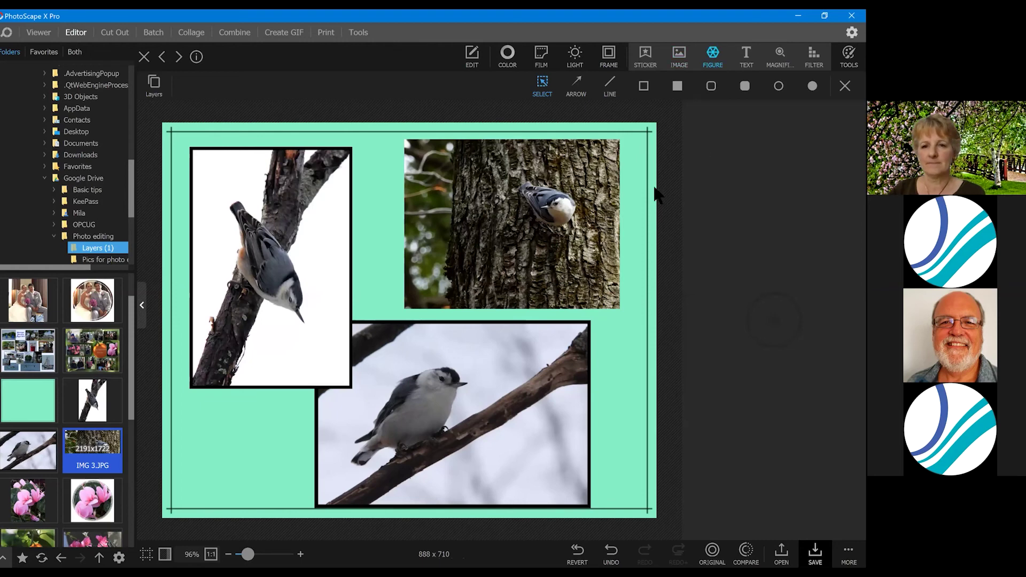
pyautogui.click(592, 179)
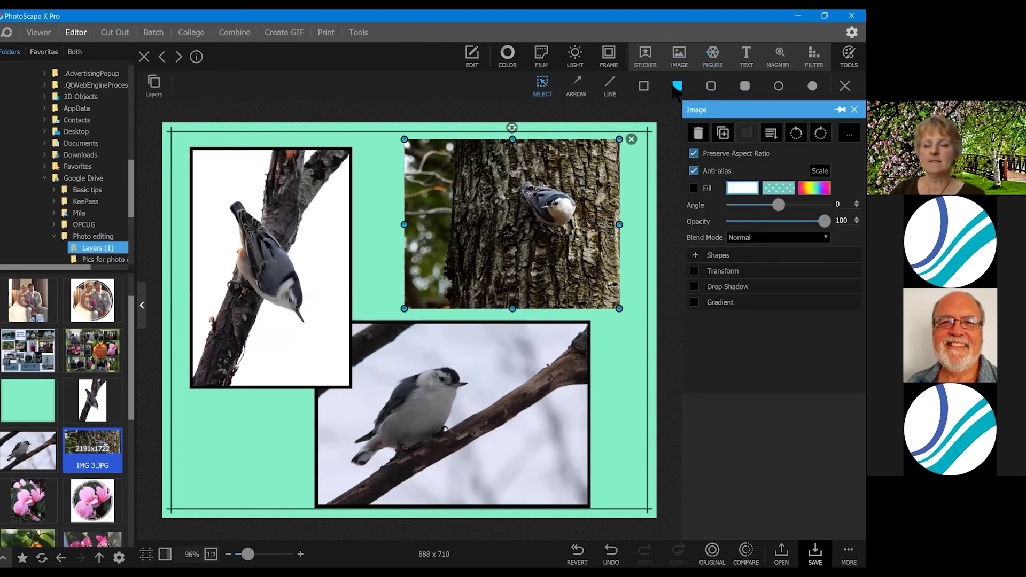
# Draw an outline rectangle around the tree-trunk photo, then delete it.
pyautogui.click(644, 91)
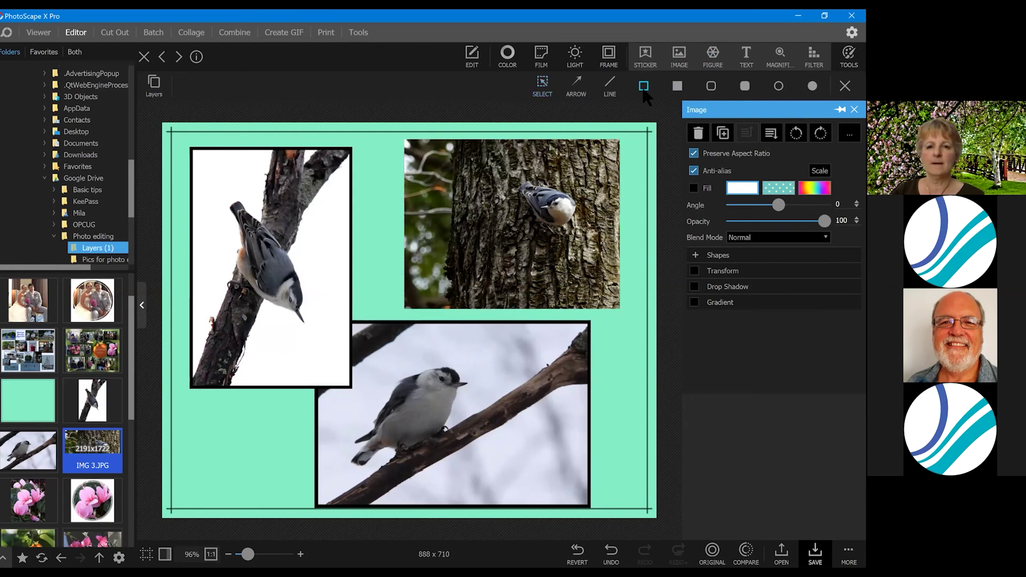
pyautogui.moveTo(405, 141); pyautogui.dragTo(545, 261)
pyautogui.moveTo(621, 297); pyautogui.dragTo(622, 310)
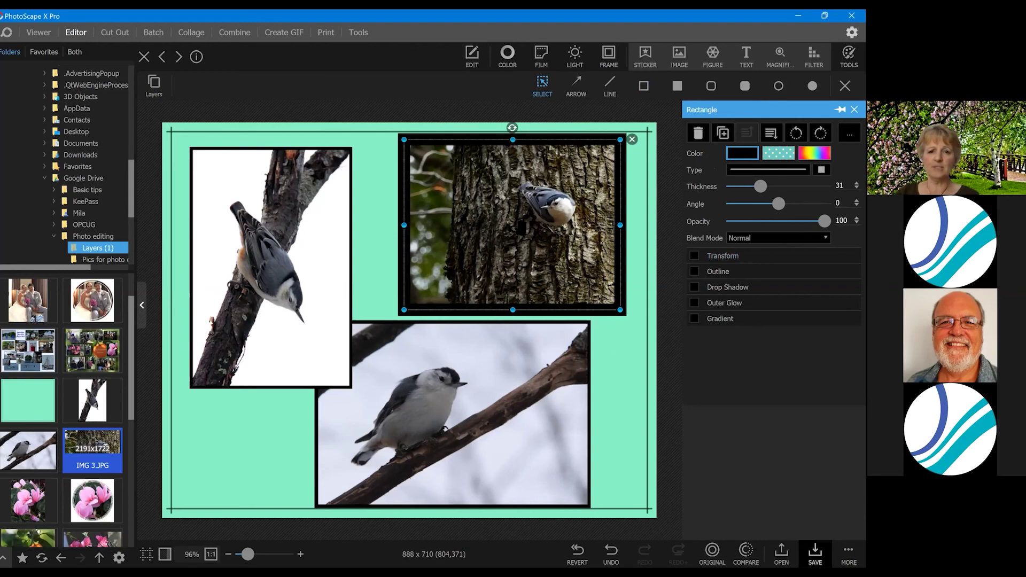
pyautogui.click(520, 227)
pyautogui.moveTo(520, 227); pyautogui.dragTo(412, 243)
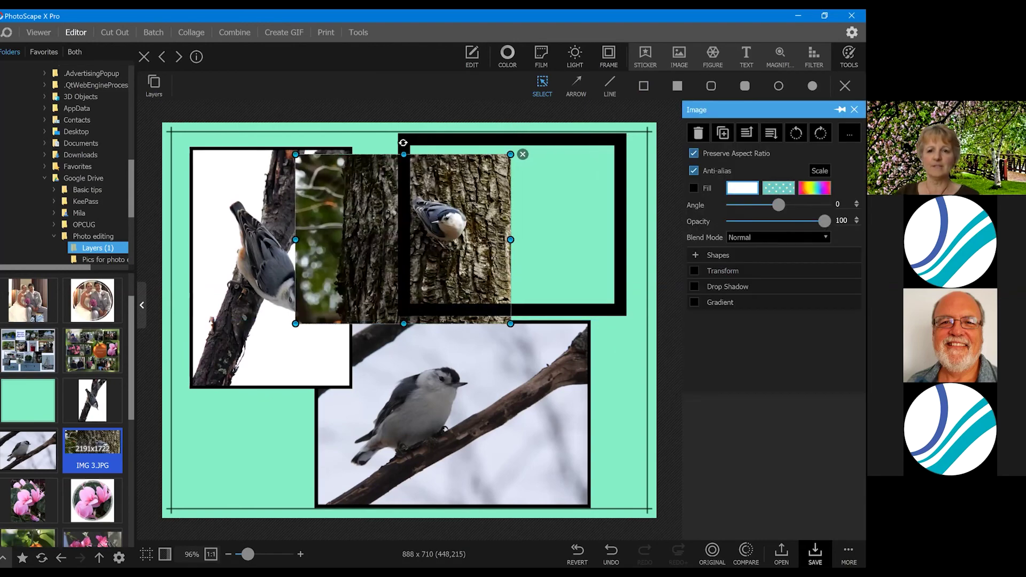
pyautogui.click(584, 142)
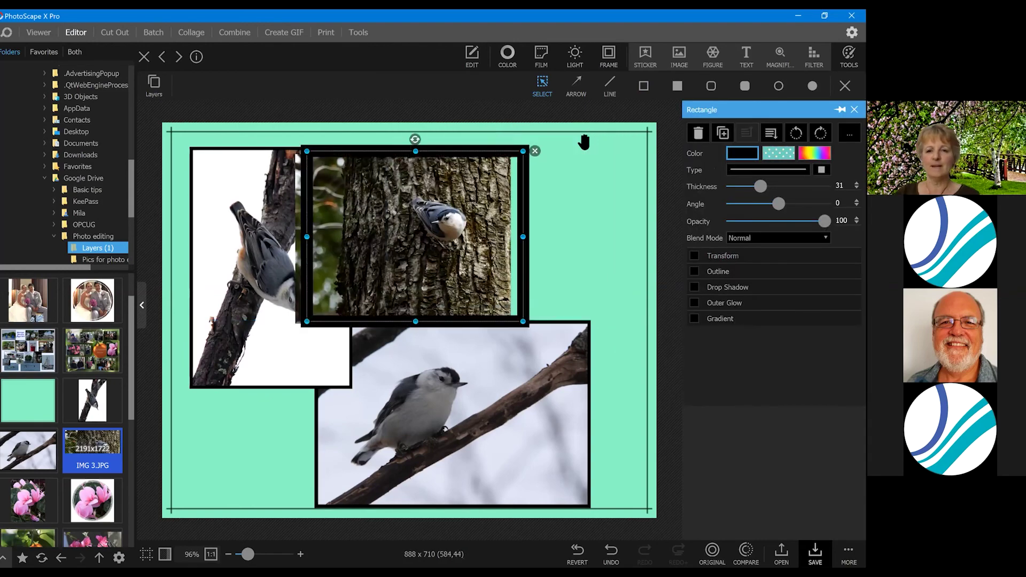
pyautogui.press('Delete')
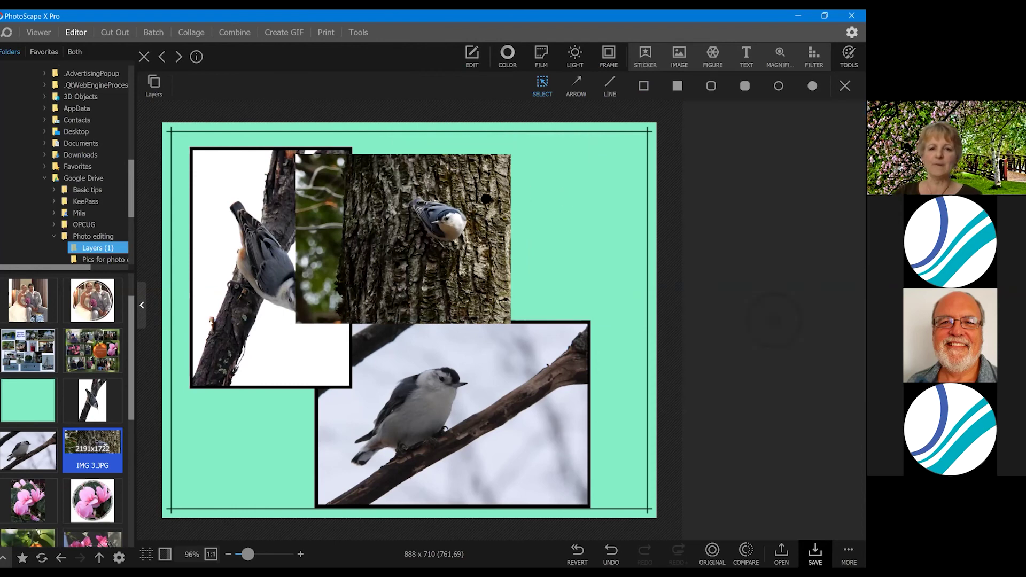
# Shift the tree-trunk photo right, the lower photo right and up, and the left photo up.
pyautogui.moveTo(562, 183); pyautogui.dragTo(592, 185)
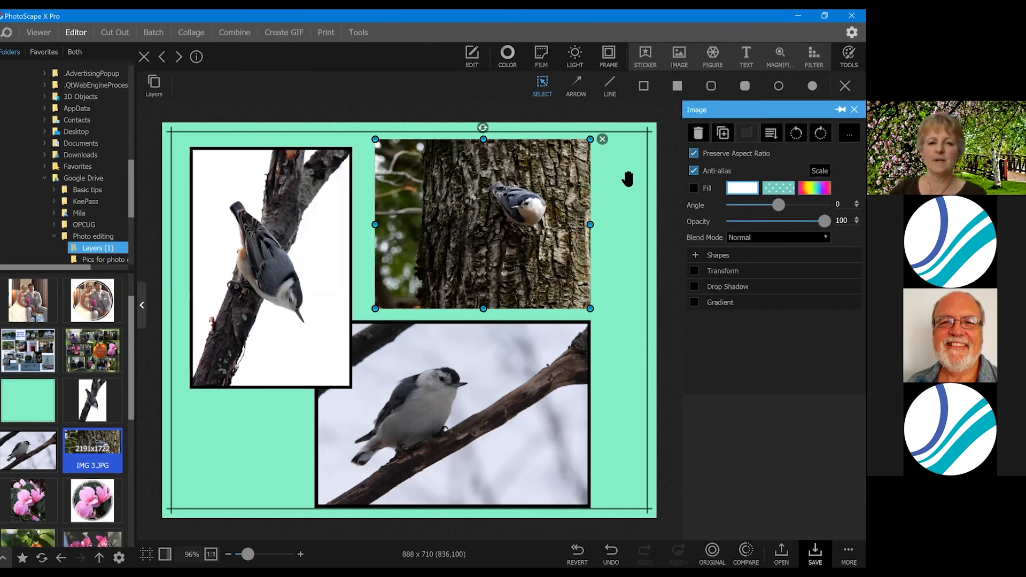
pyautogui.moveTo(563, 182); pyautogui.dragTo(587, 181)
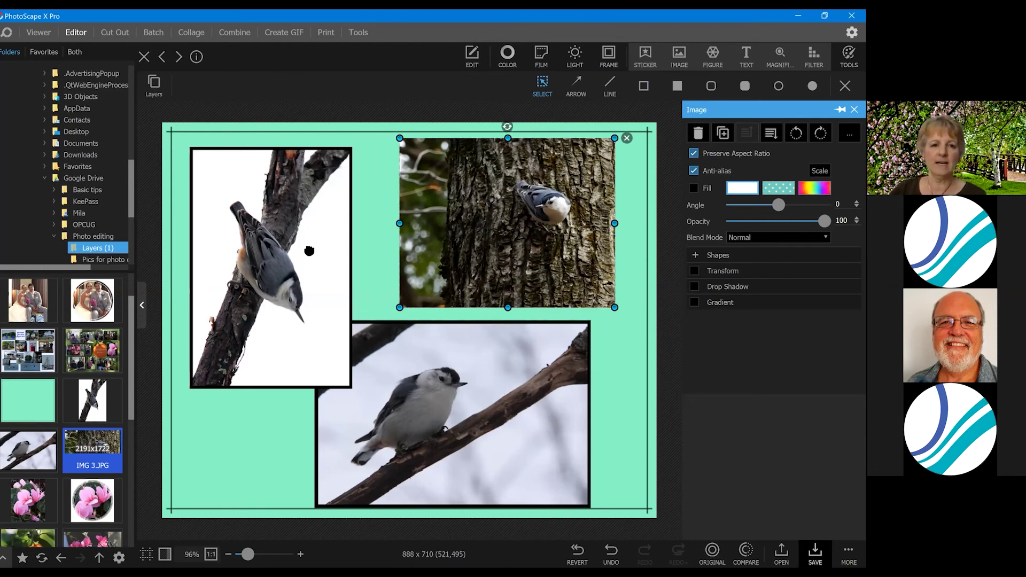
pyautogui.moveTo(497, 375); pyautogui.dragTo(540, 353)
pyautogui.moveTo(309, 252); pyautogui.dragTo(302, 240)
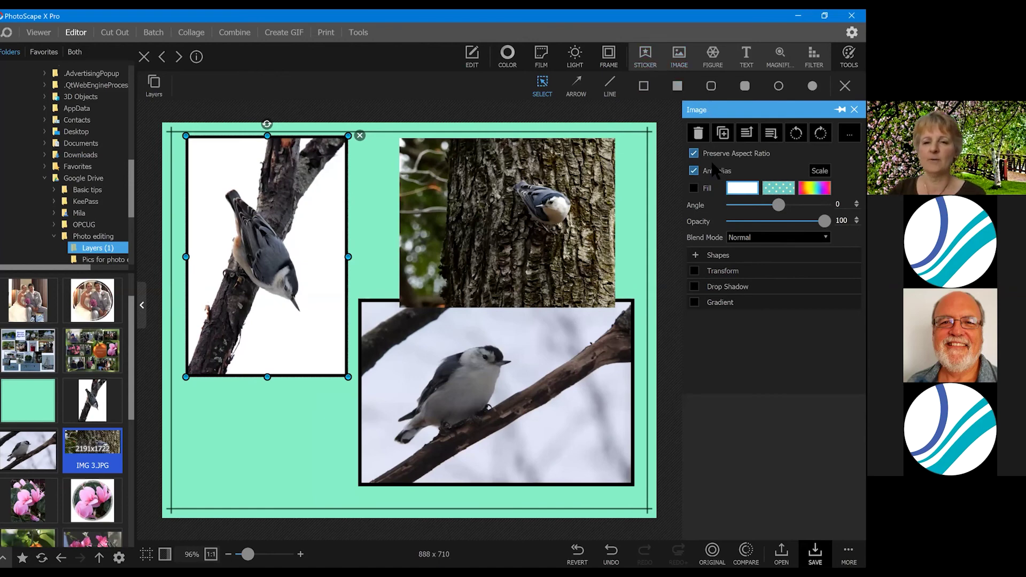
# Add the title 'Nuthatches' at font size 60 in the green area below the left photo.
pyautogui.click(746, 57)
pyautogui.moveTo(382, 332); pyautogui.dragTo(239, 438)
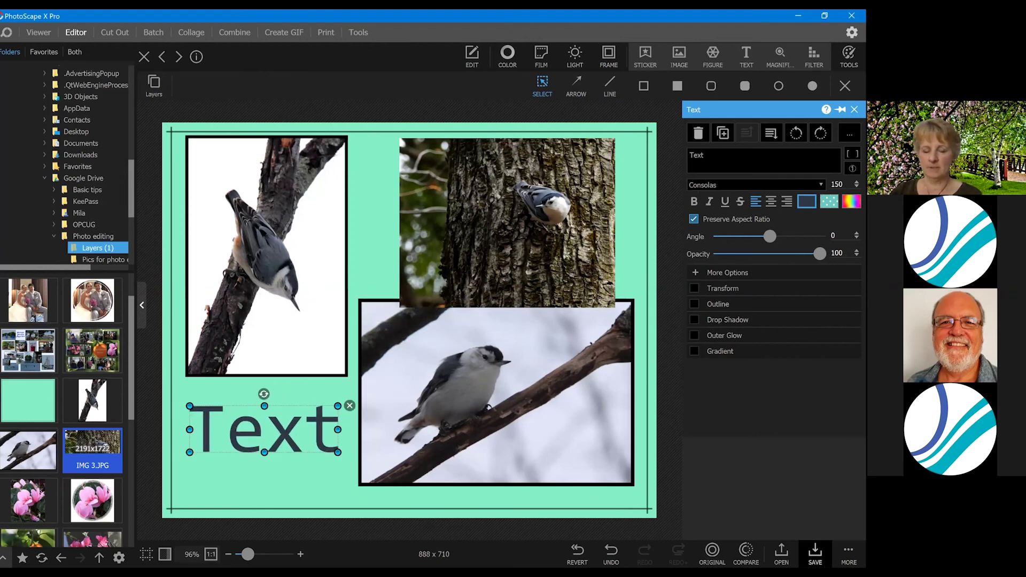
pyautogui.click(836, 184)
pyautogui.write('60')
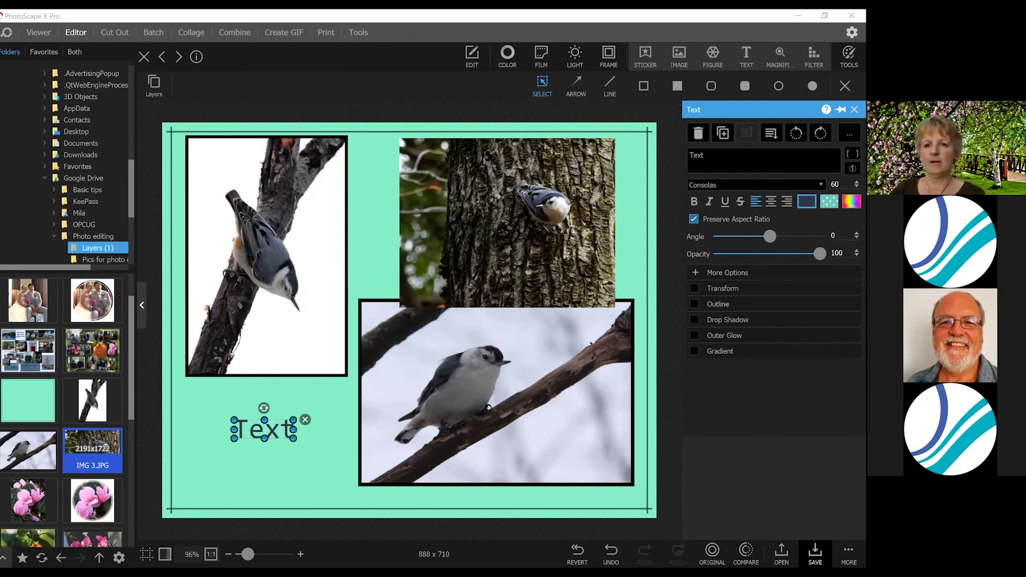
pyautogui.moveTo(706, 156); pyautogui.dragTo(686, 162)
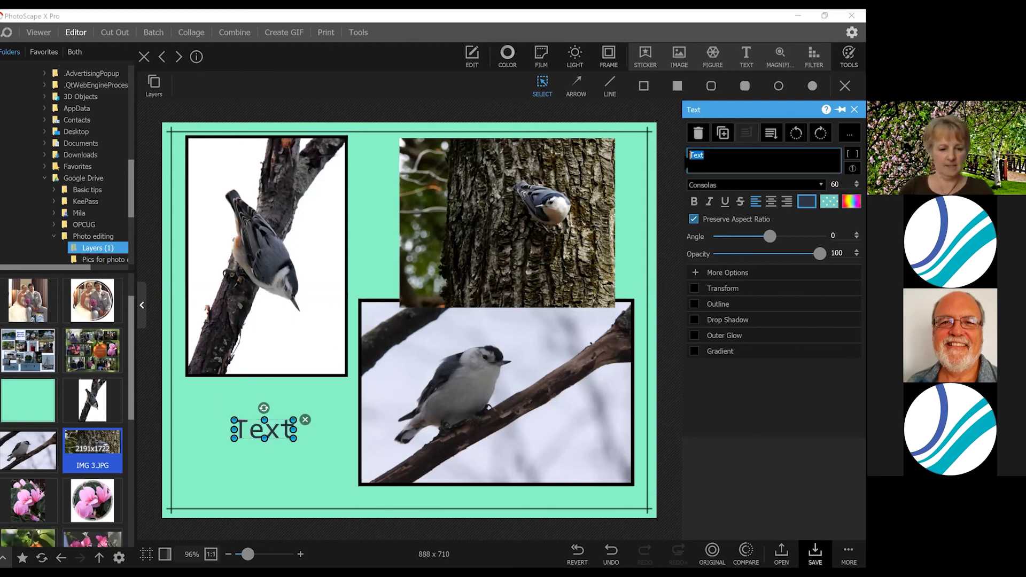
pyautogui.write('Nutha')
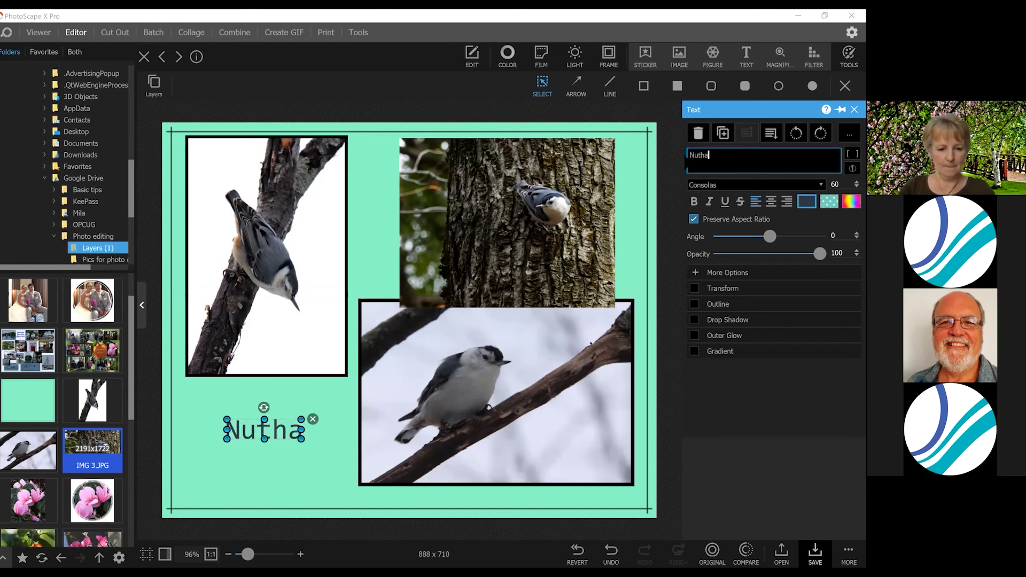
pyautogui.write('tches')
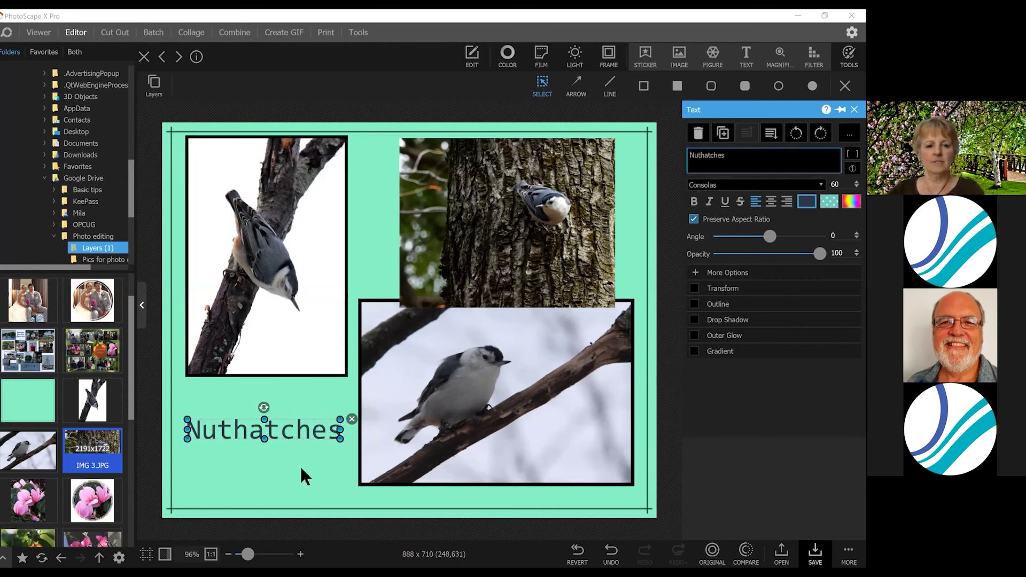
pyautogui.click(302, 443)
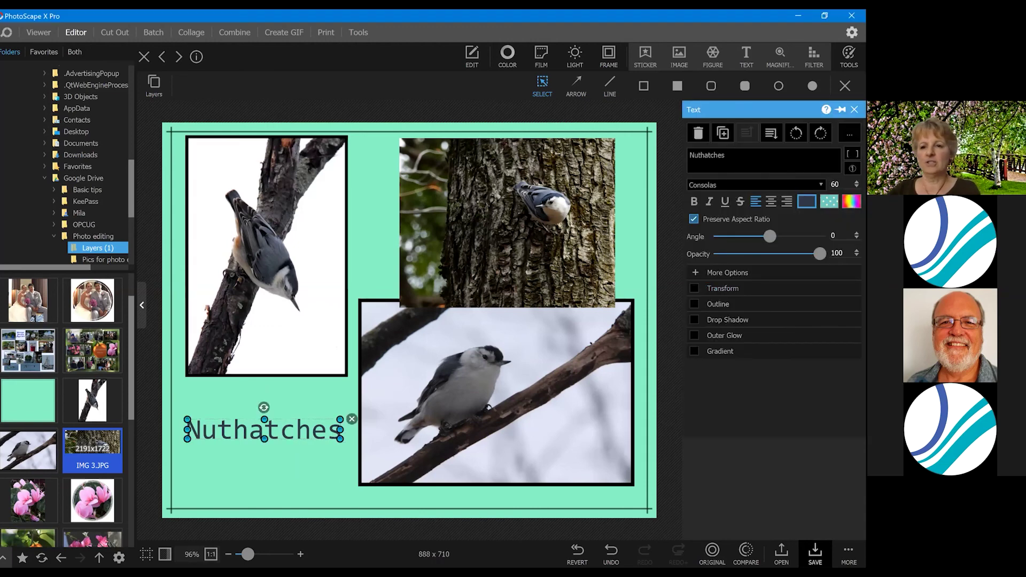
pyautogui.click(638, 241)
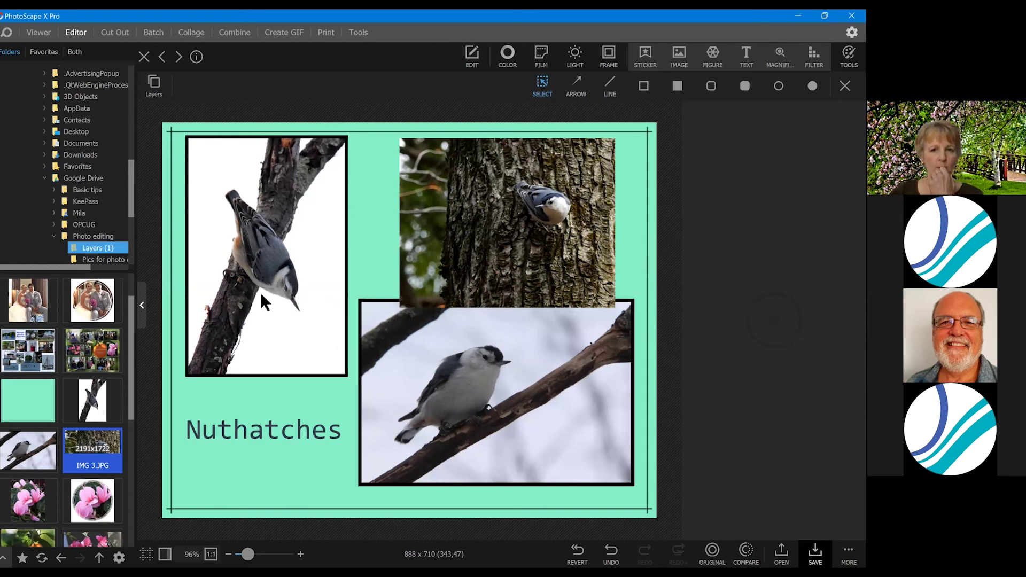
# Commit the collage into green background.jpg and drag IMG_5266round frame.JPG toward the canvas.
pyautogui.click(474, 60)
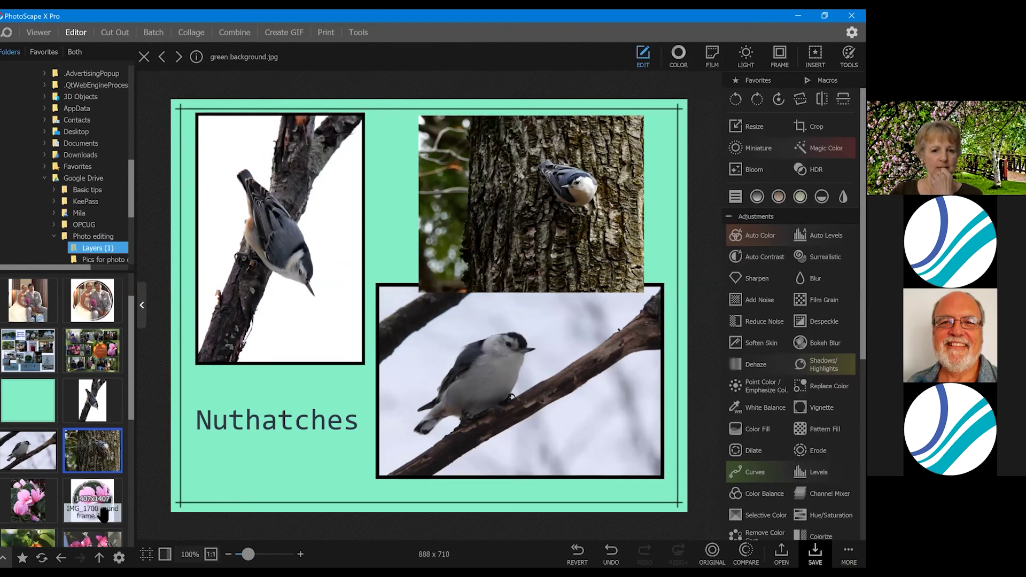
pyautogui.scroll(-2, 79, 484)
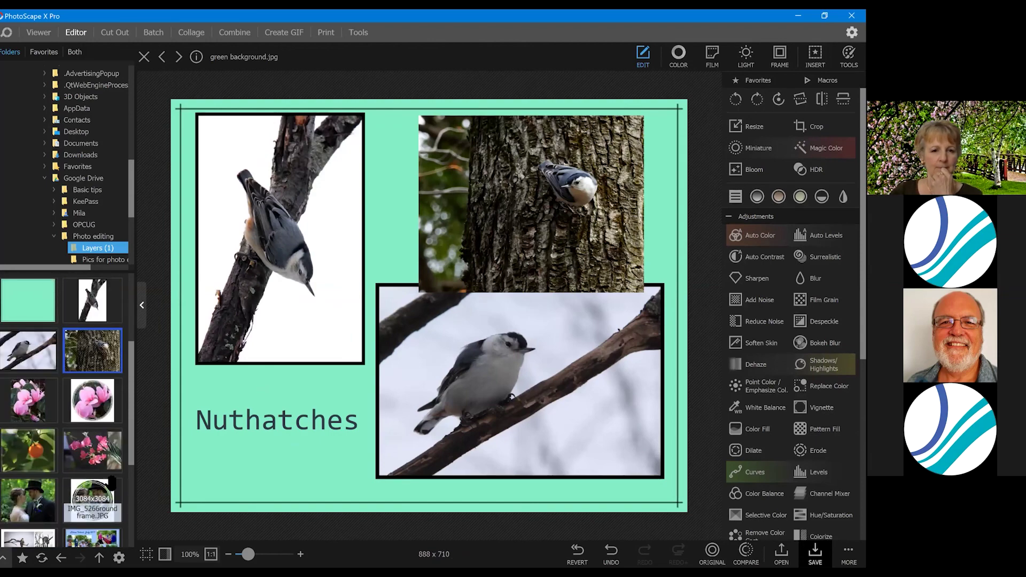
pyautogui.click(87, 495)
pyautogui.moveTo(34, 340); pyautogui.dragTo(347, 360)
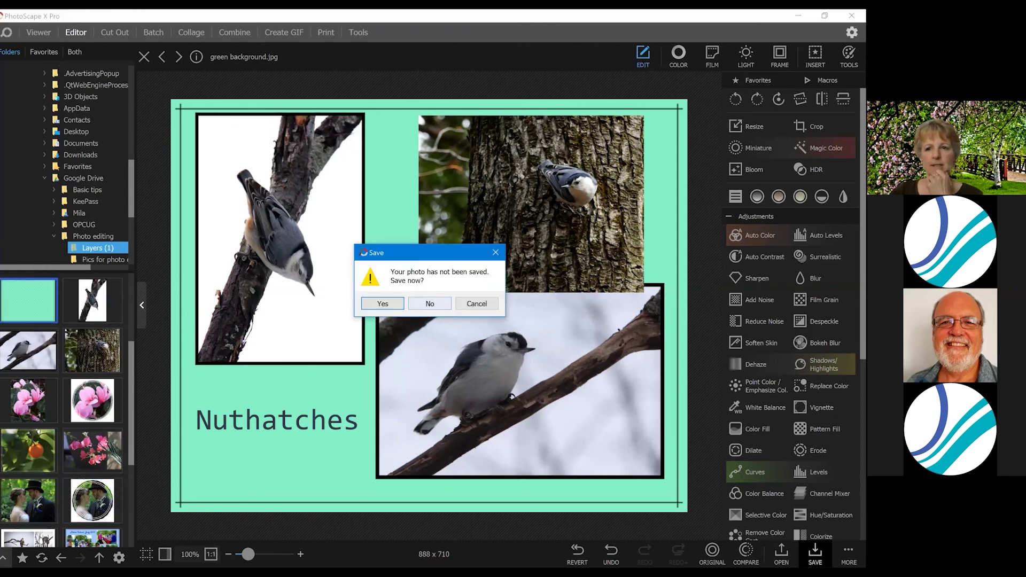
# Discard the unsaved collage and place the round-frame wedding photo on the green page, shifted left.
pyautogui.click(429, 303)
pyautogui.click(814, 57)
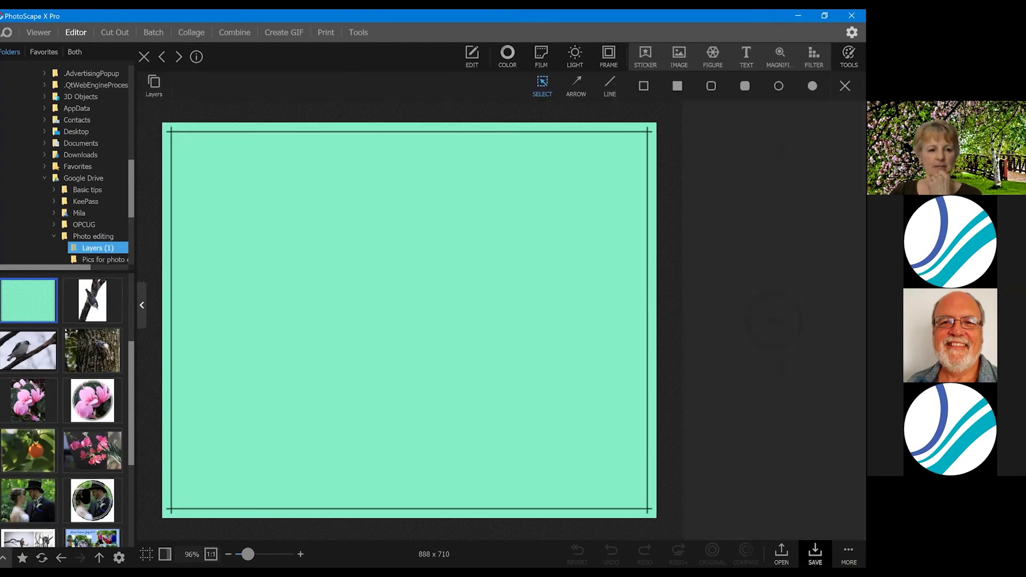
pyautogui.moveTo(92, 500); pyautogui.dragTo(307, 398)
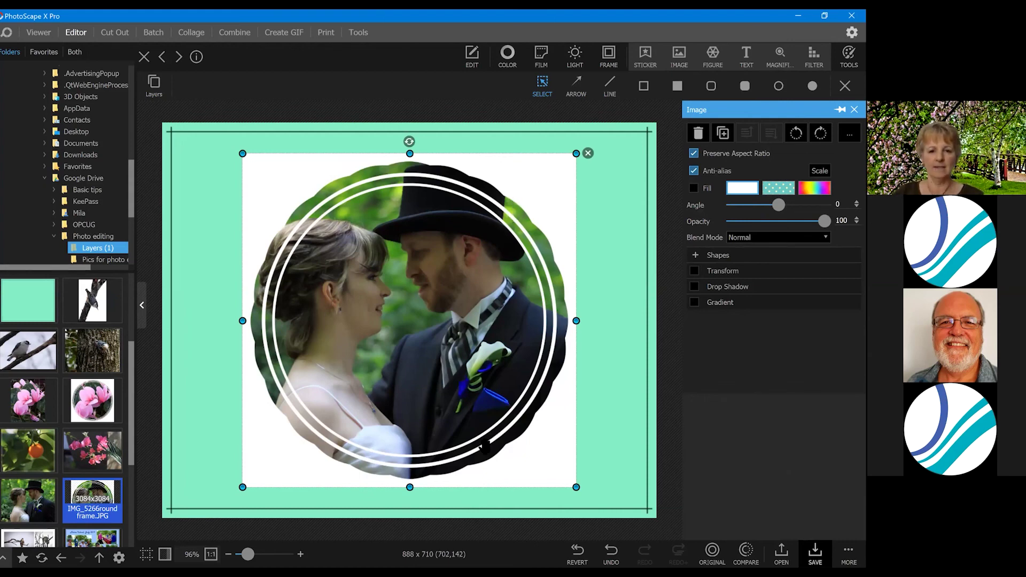
pyautogui.moveTo(485, 446); pyautogui.dragTo(436, 450)
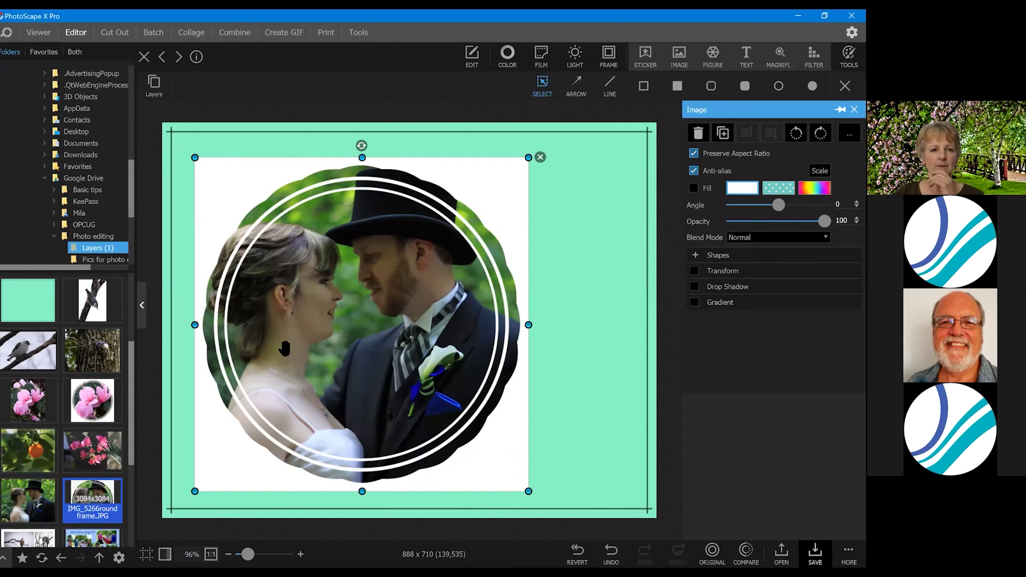
pyautogui.click(472, 56)
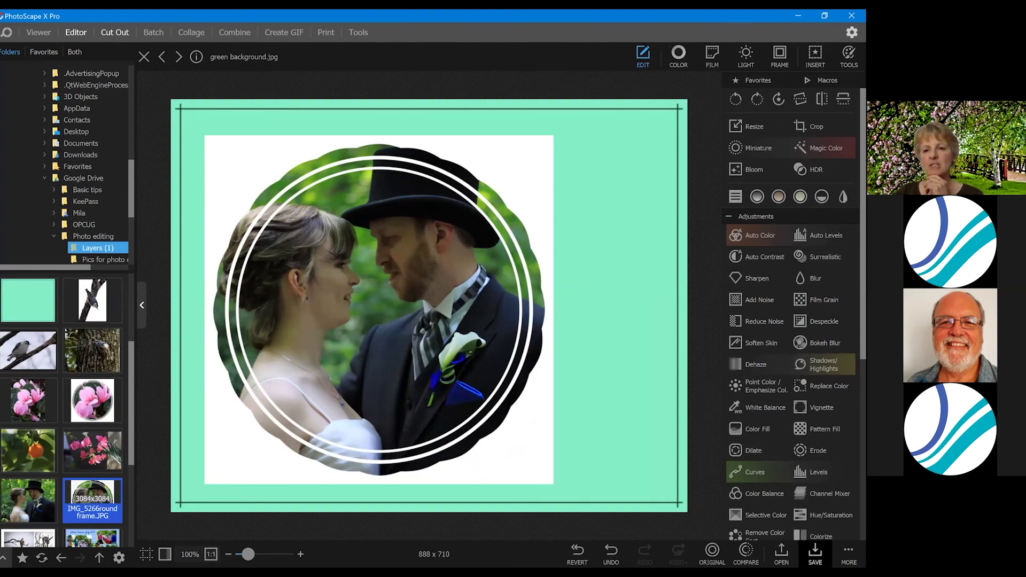
# In Cut Out, make the photo's white background and white rings transparent.
pyautogui.click(114, 32)
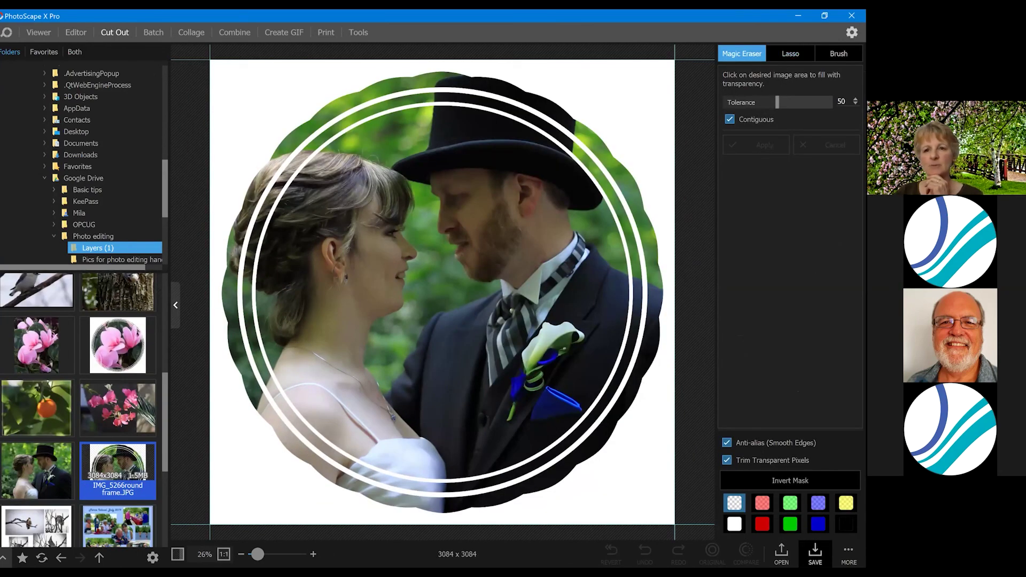
pyautogui.click(631, 87)
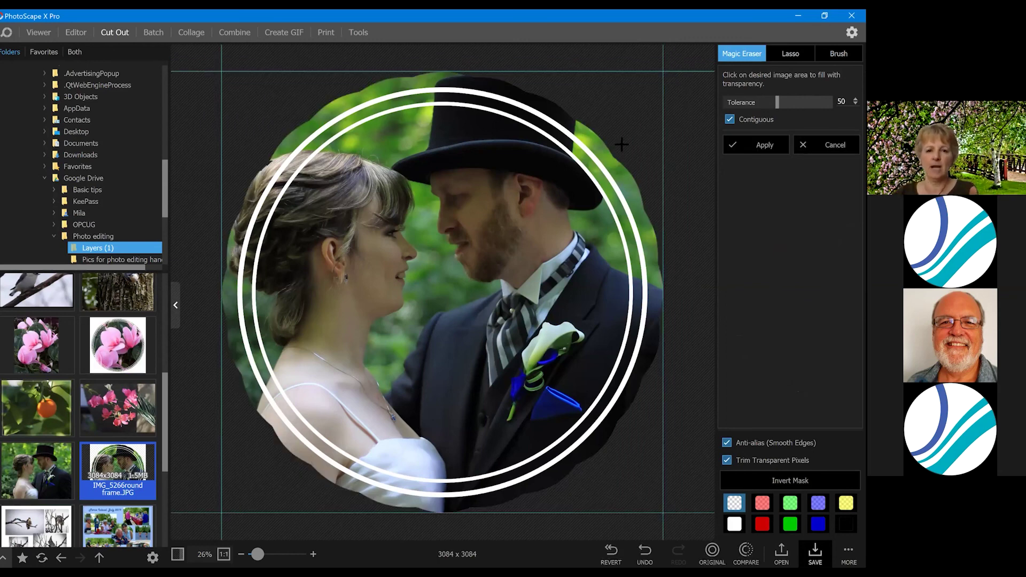
pyautogui.click(635, 231)
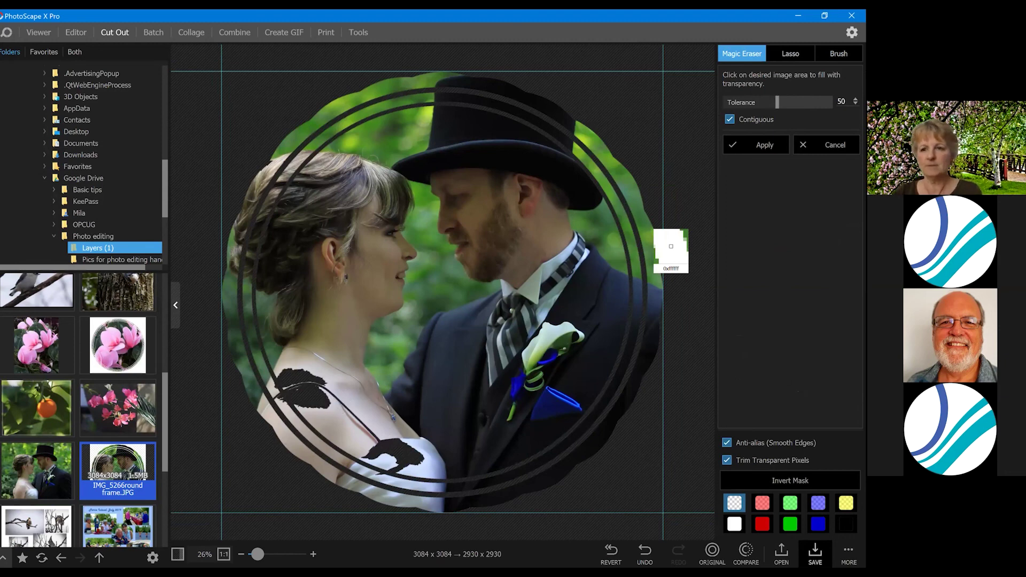
# Brush-restore the bride's shoulder, then erase the black patch on her dress.
pyautogui.click(838, 53)
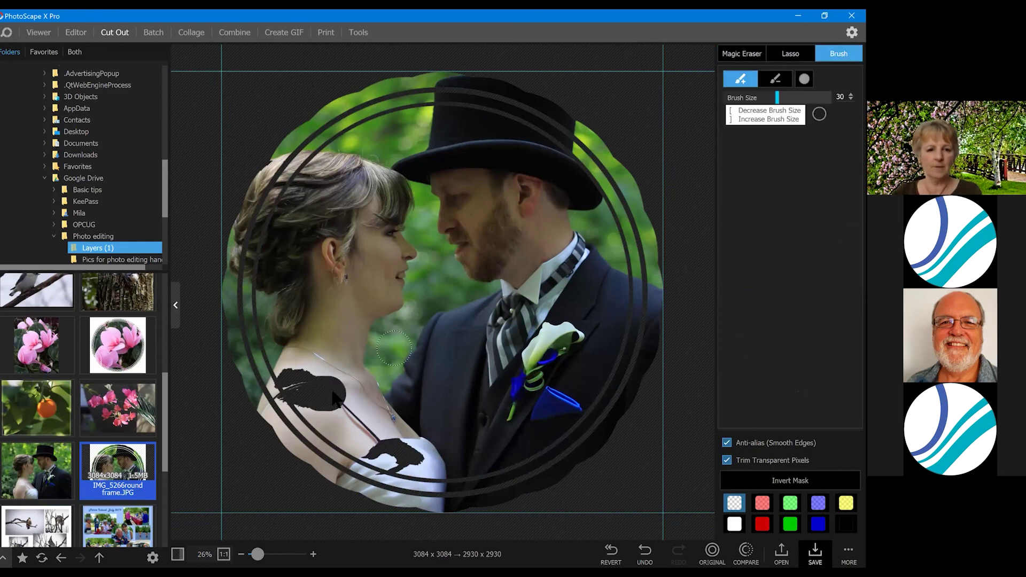
pyautogui.click(774, 78)
pyautogui.moveTo(296, 377); pyautogui.dragTo(392, 455)
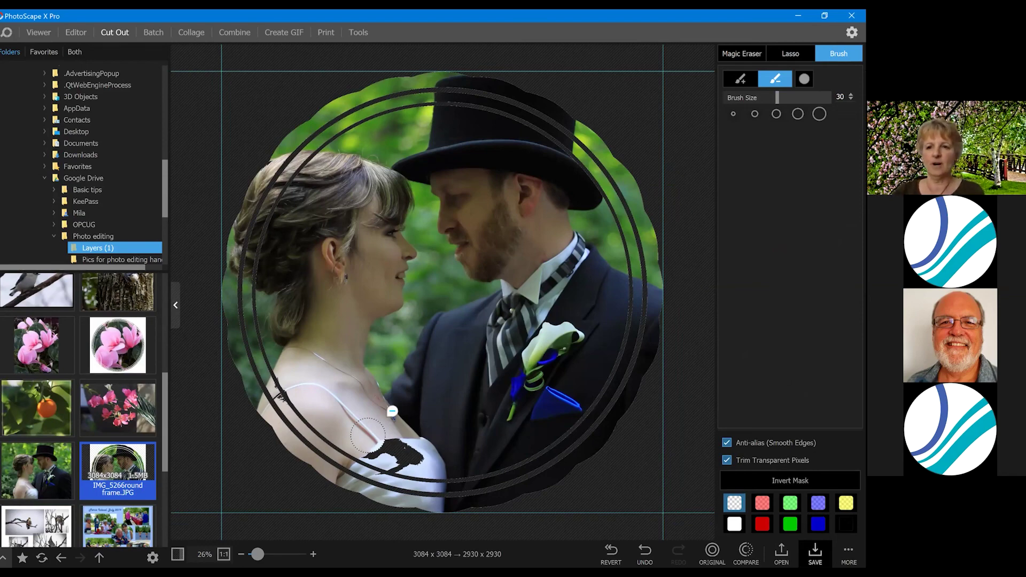
pyautogui.moveTo(367, 436); pyautogui.dragTo(402, 455)
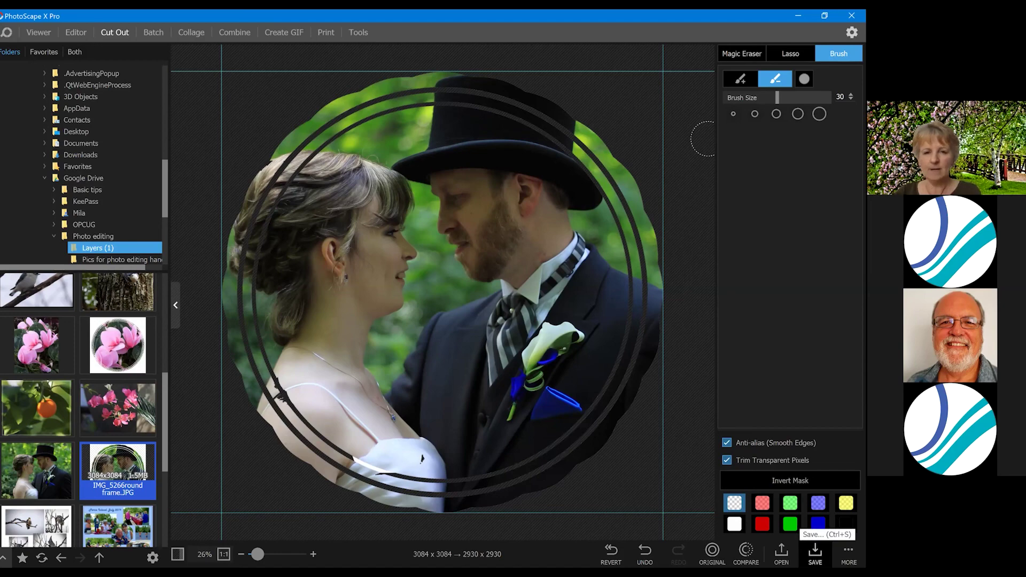
# Save the cut-out as a PNG in Pictures, replacing IMG_5266round frame-cutout.png.
pyautogui.click(815, 553)
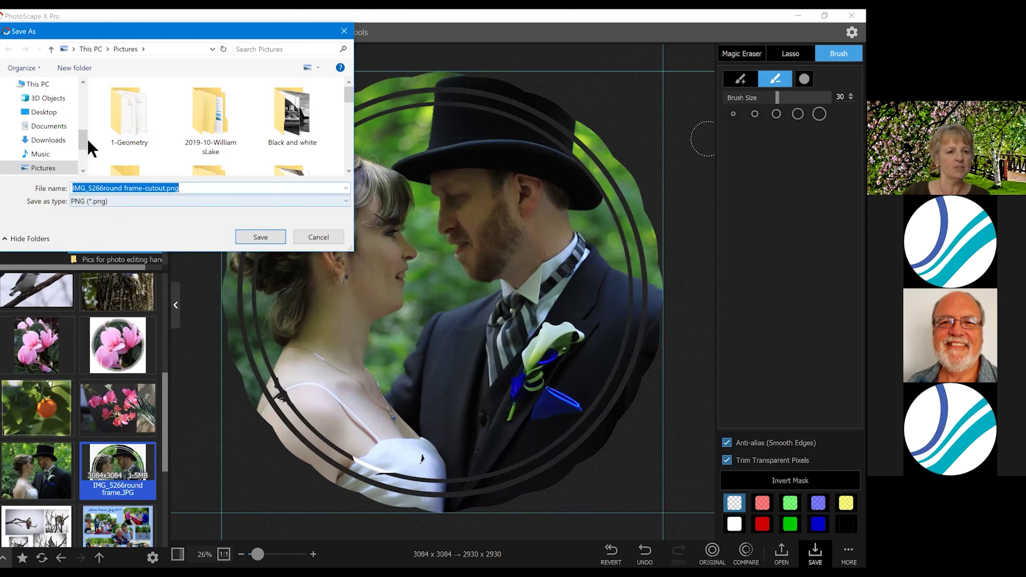
pyautogui.moveTo(85, 136); pyautogui.dragTo(80, 160)
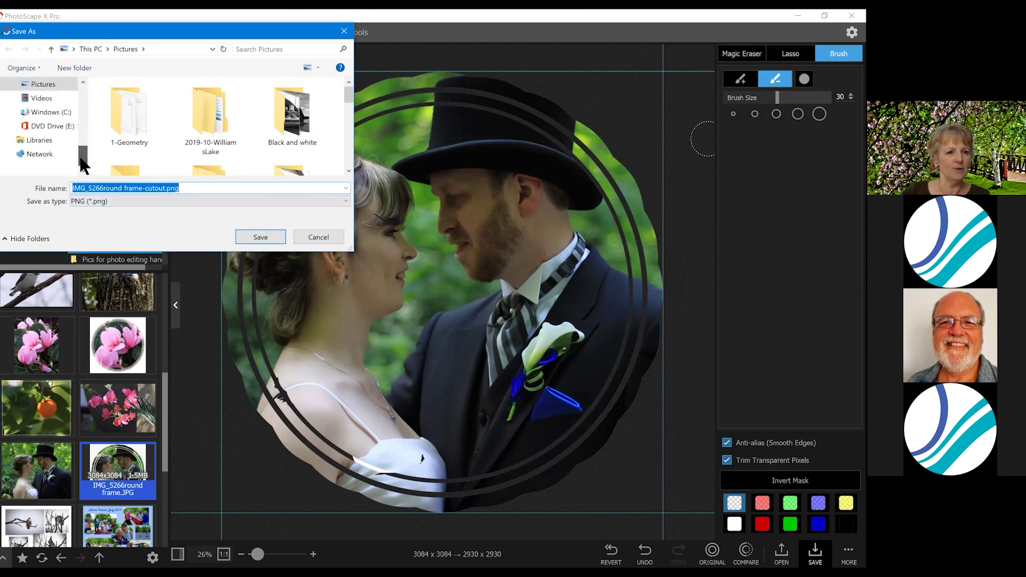
pyautogui.scroll(1, 82, 152)
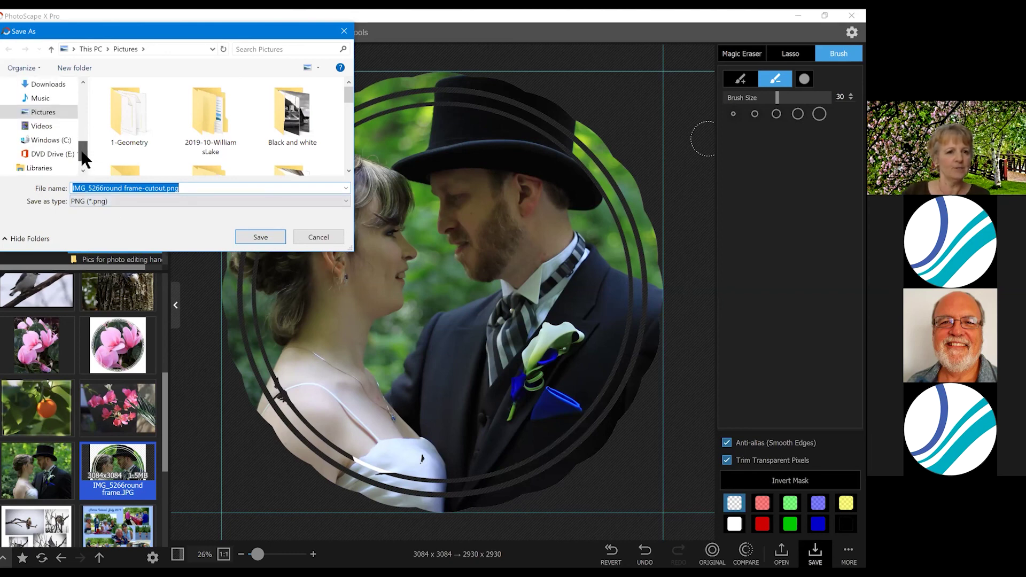
pyautogui.click(266, 238)
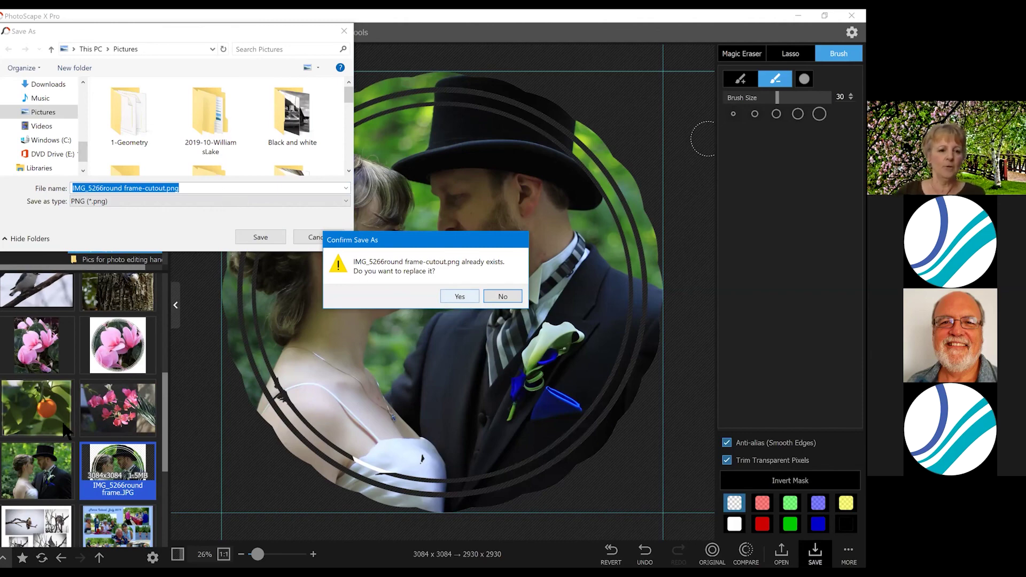
pyautogui.press('y')
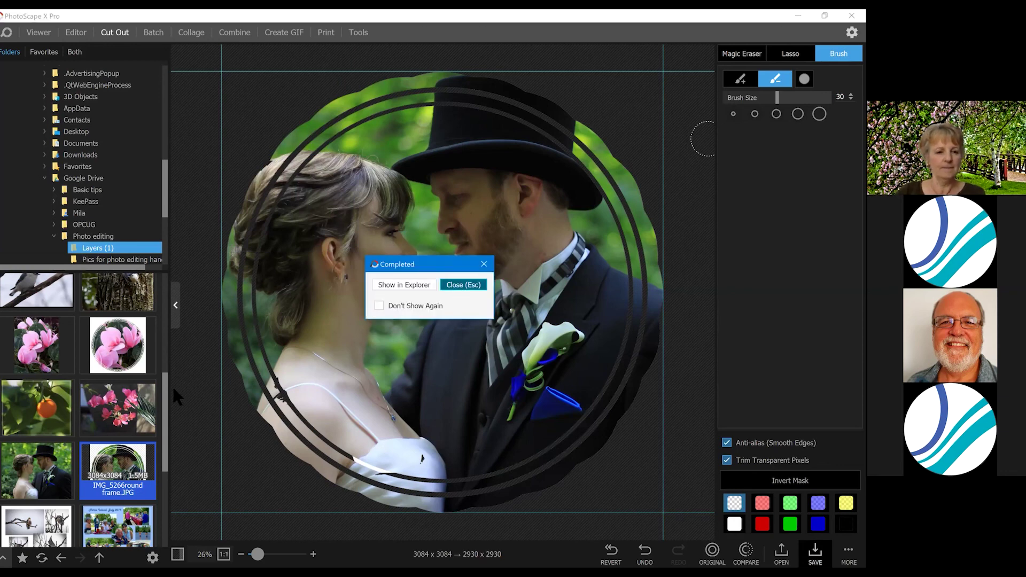
pyautogui.press('Escape')
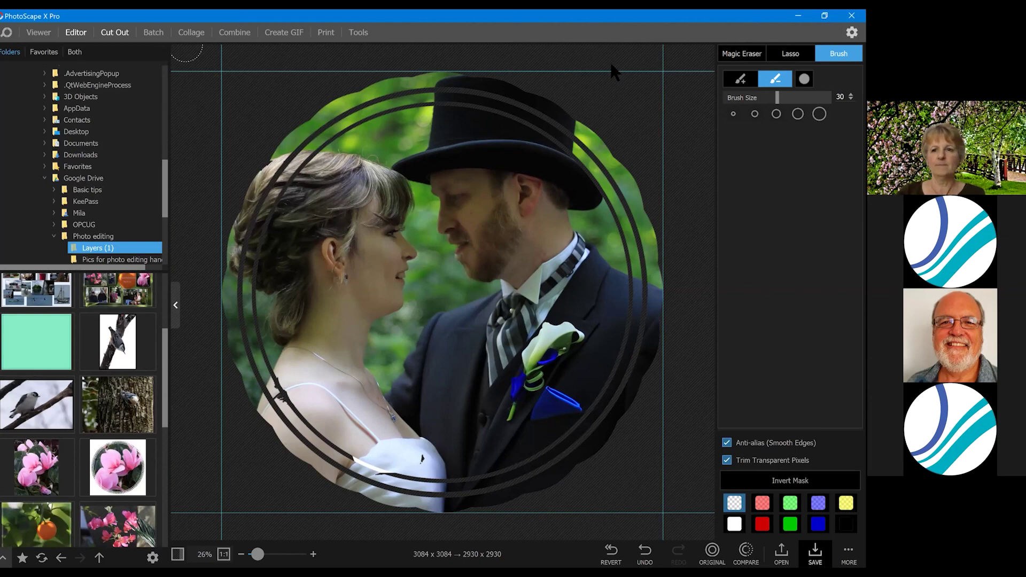
# In the Editor, drag the round-frame wedding cut-out PNG from Pictures onto green background.jpg.
pyautogui.click(706, 62)
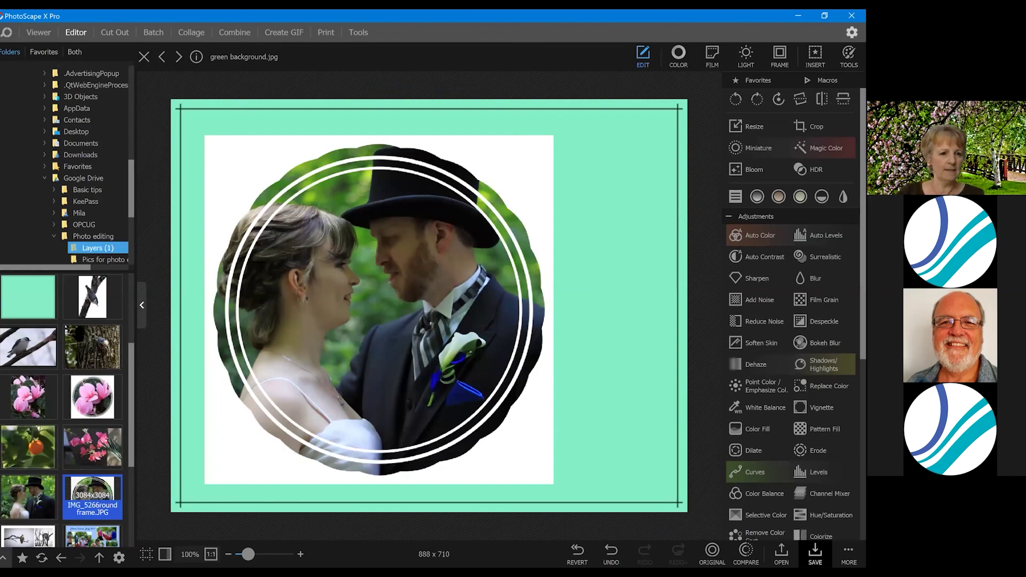
pyautogui.scroll(10, 88, 223)
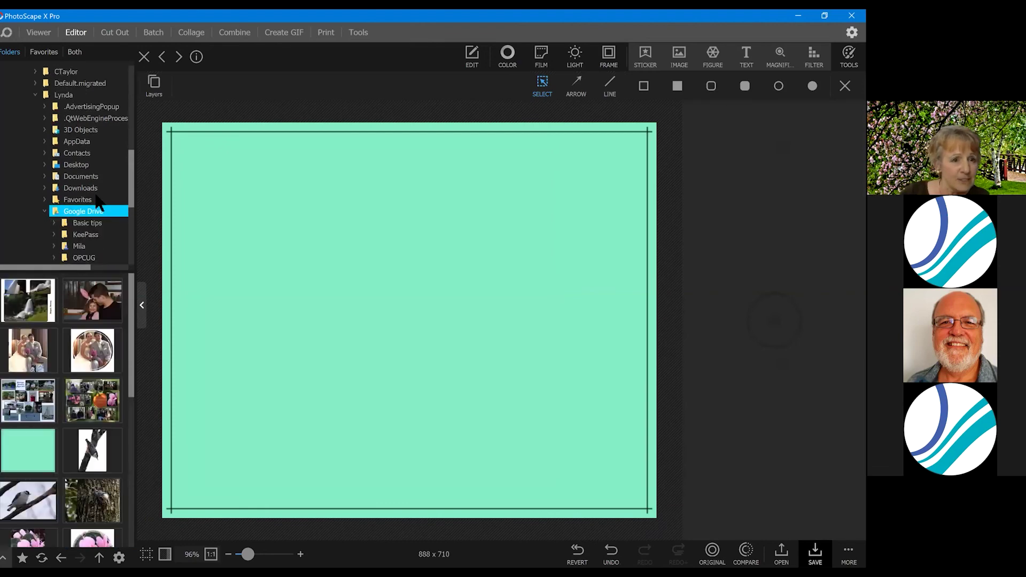
pyautogui.scroll(3, 92, 161)
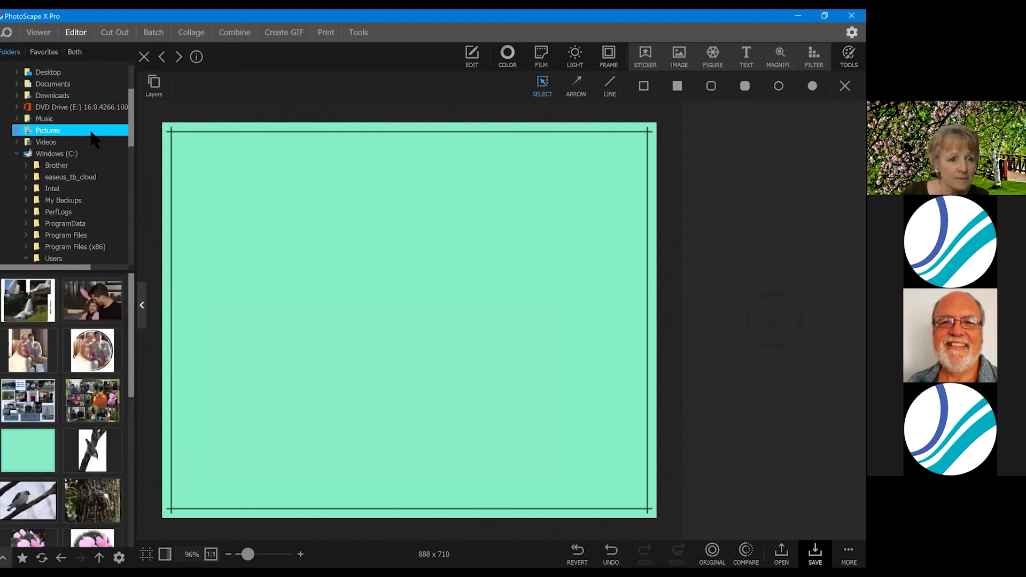
pyautogui.click(90, 131)
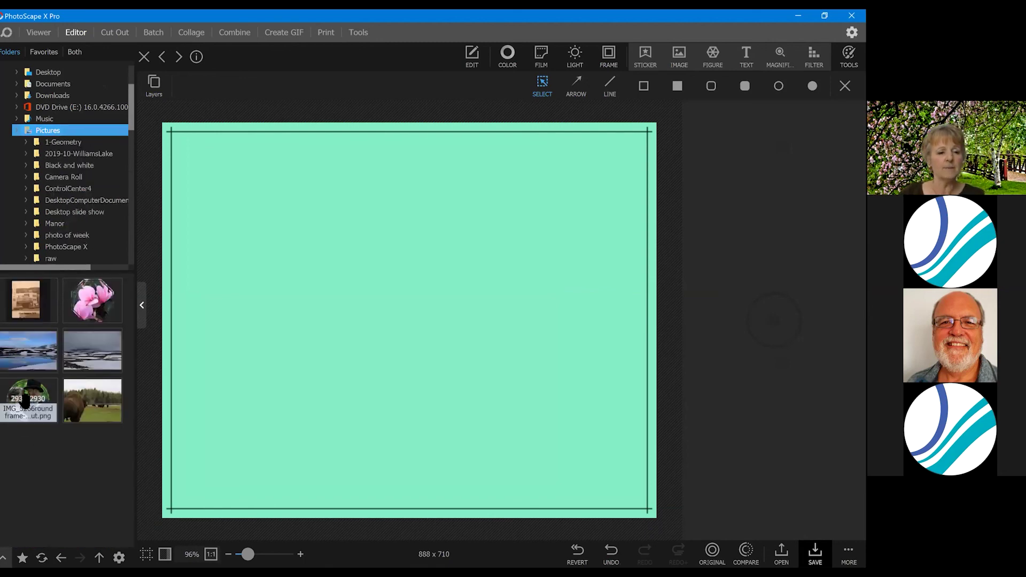
pyautogui.click(25, 401)
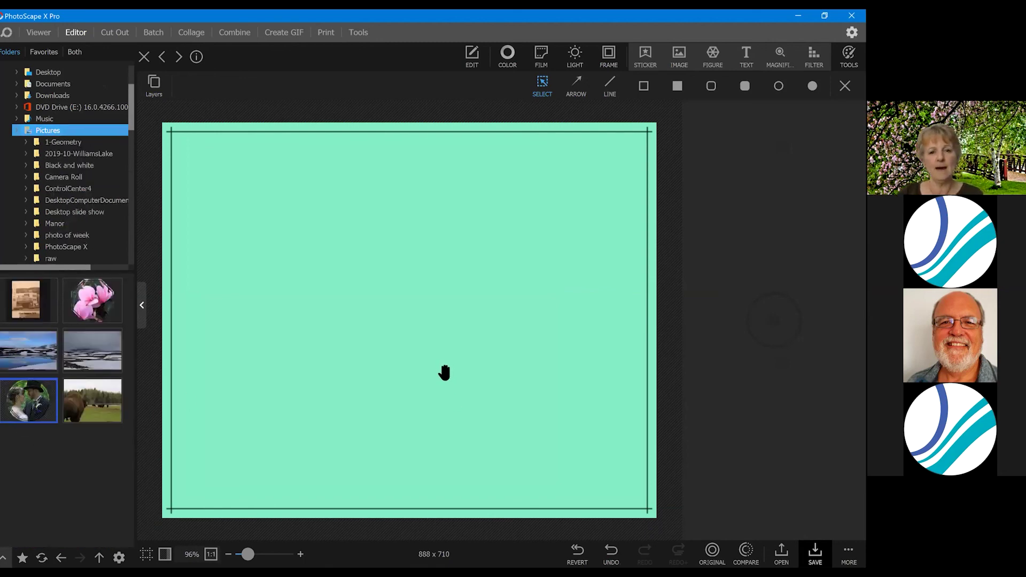
pyautogui.moveTo(444, 372); pyautogui.dragTo(458, 395)
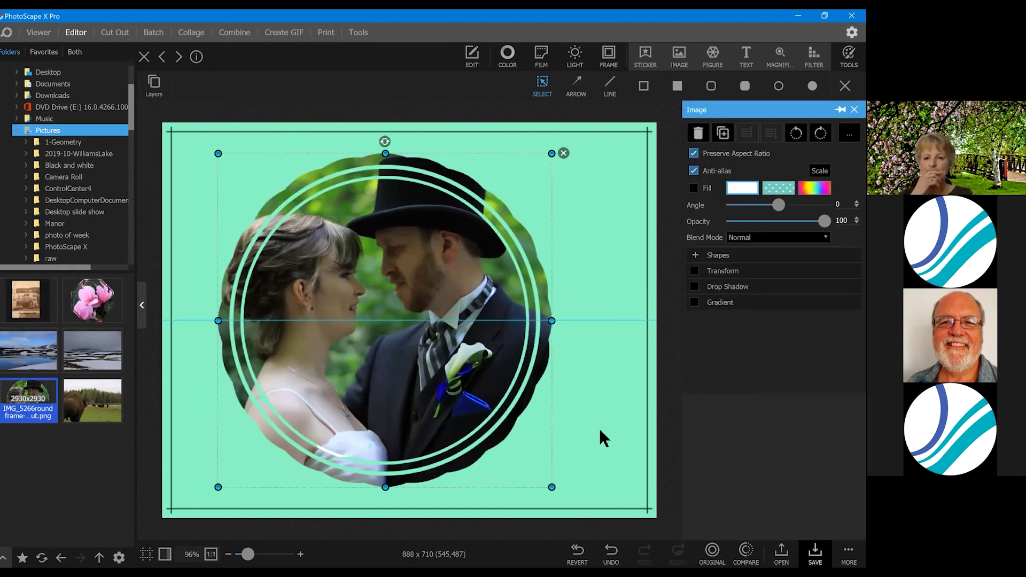
# Deselect the placed cut-out and switch to the pink flower cut-out image.
pyautogui.click(600, 430)
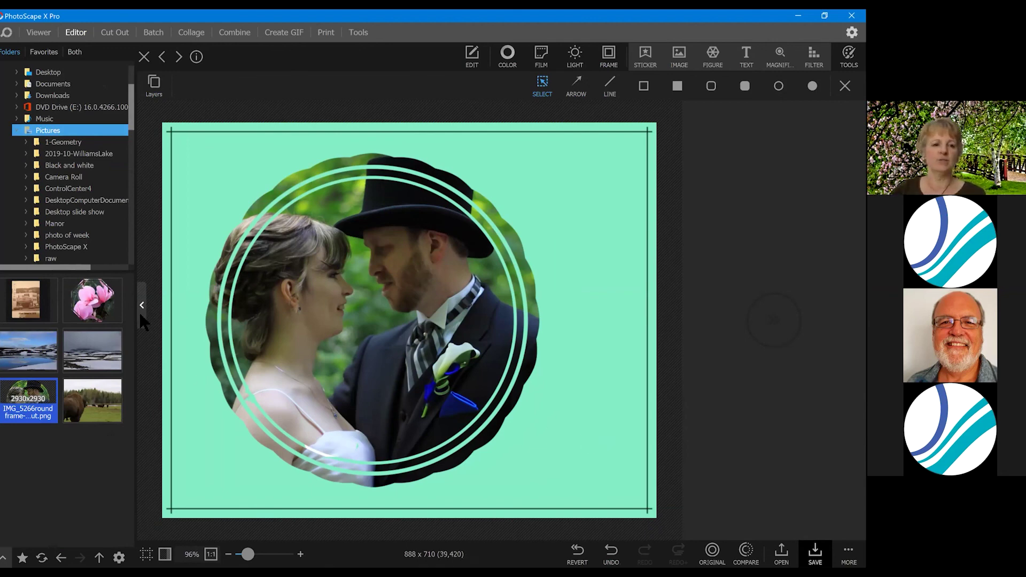
pyautogui.click(463, 53)
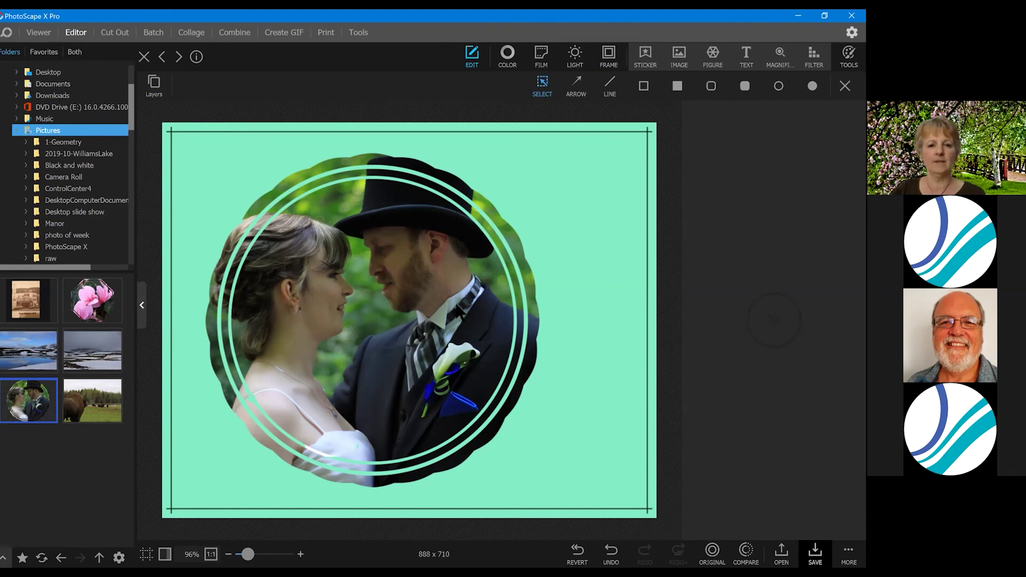
pyautogui.click(85, 313)
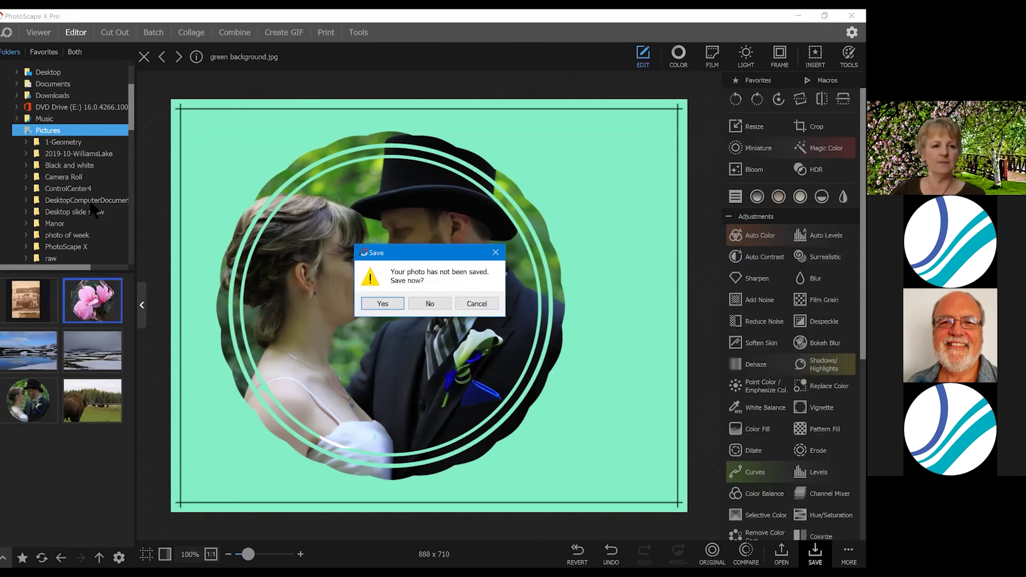
# Leave the green page unsaved and open the snowy lake photo IMG_2692.JPG.
pyautogui.press('n')
pyautogui.scroll(-1, 90, 213)
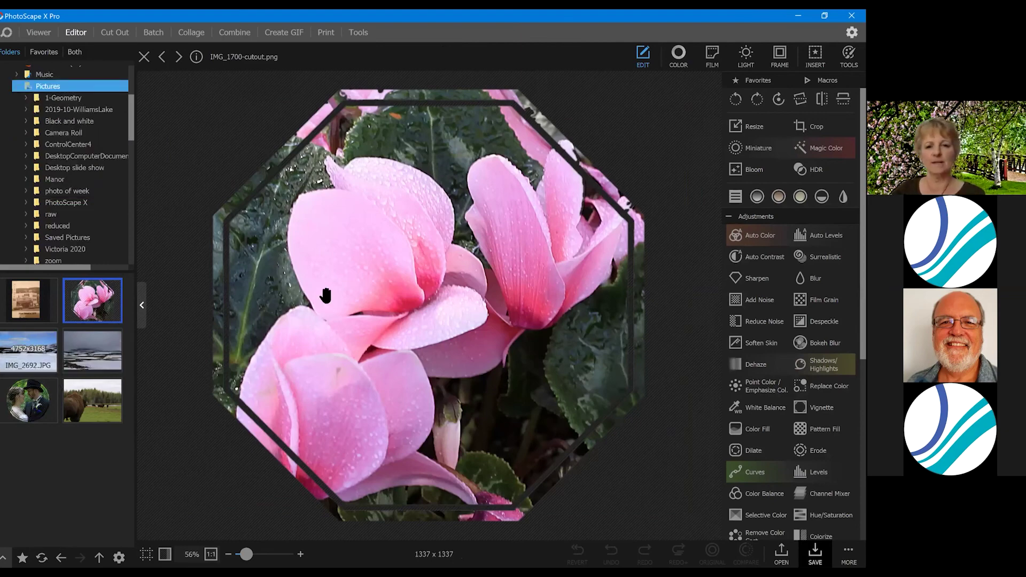
pyautogui.click(28, 351)
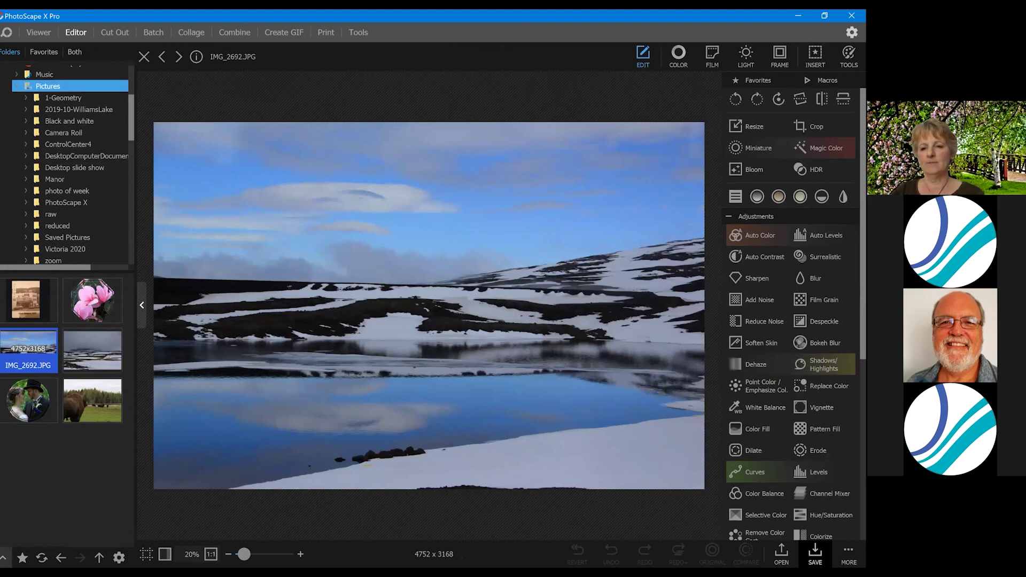
# Preview Borders and Shapes frames on the lake photo, then list the Layers (1) folder images.
pyautogui.click(779, 56)
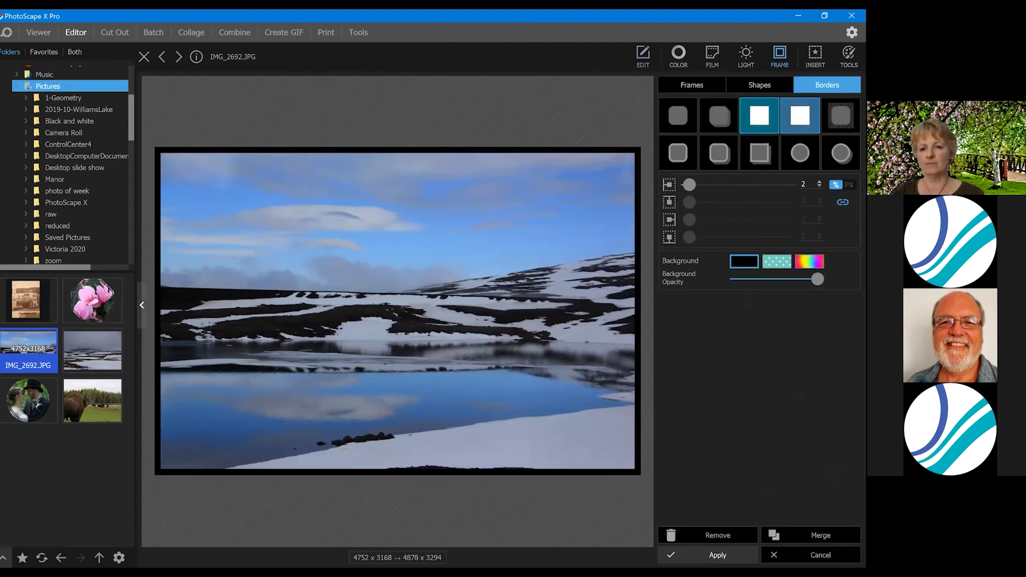
pyautogui.click(759, 85)
pyautogui.click(777, 367)
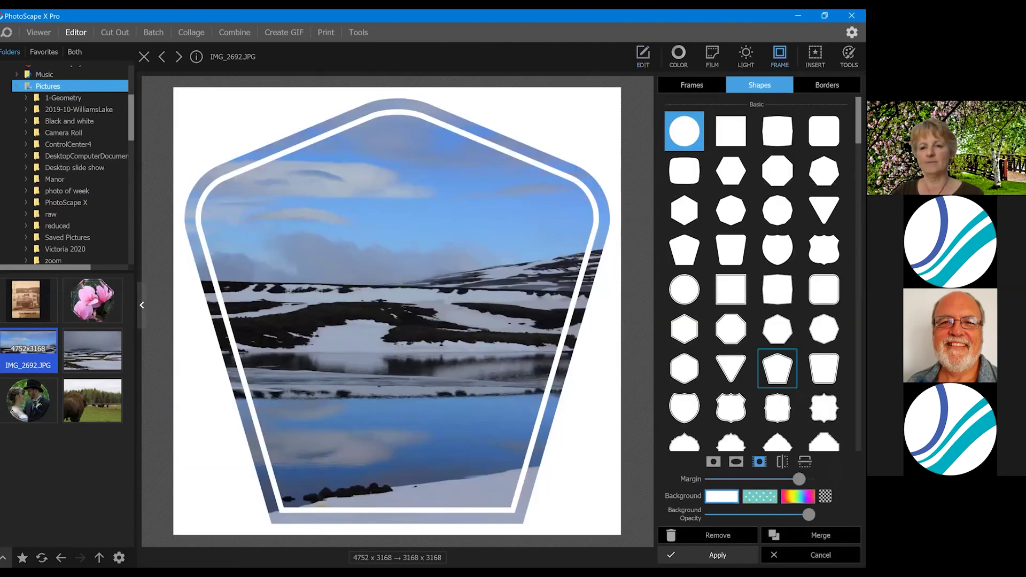
pyautogui.scroll(-1, 763, 274)
pyautogui.scroll(1, 777, 414)
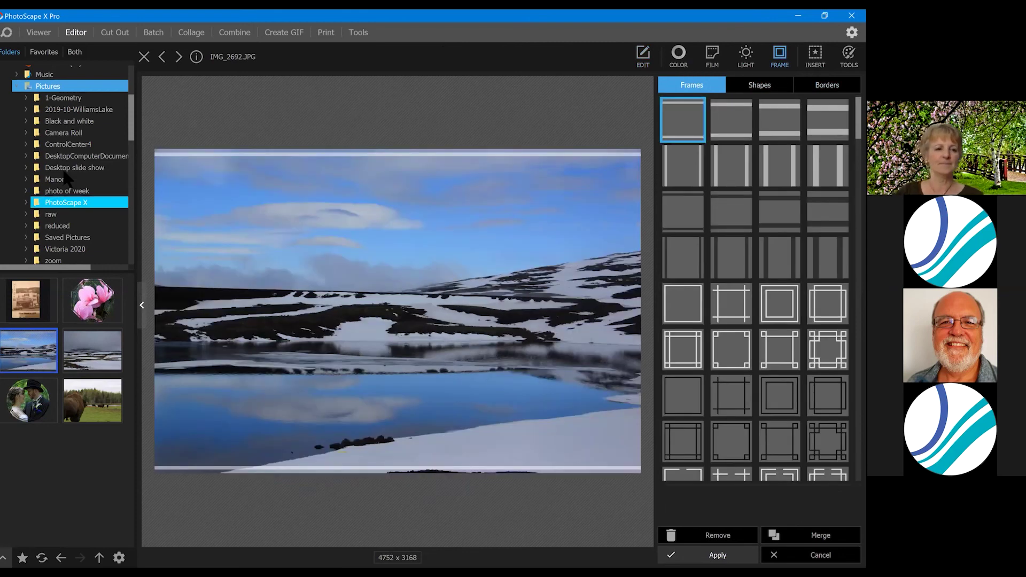
pyautogui.scroll(1, 67, 167)
pyautogui.scroll(3, 67, 167)
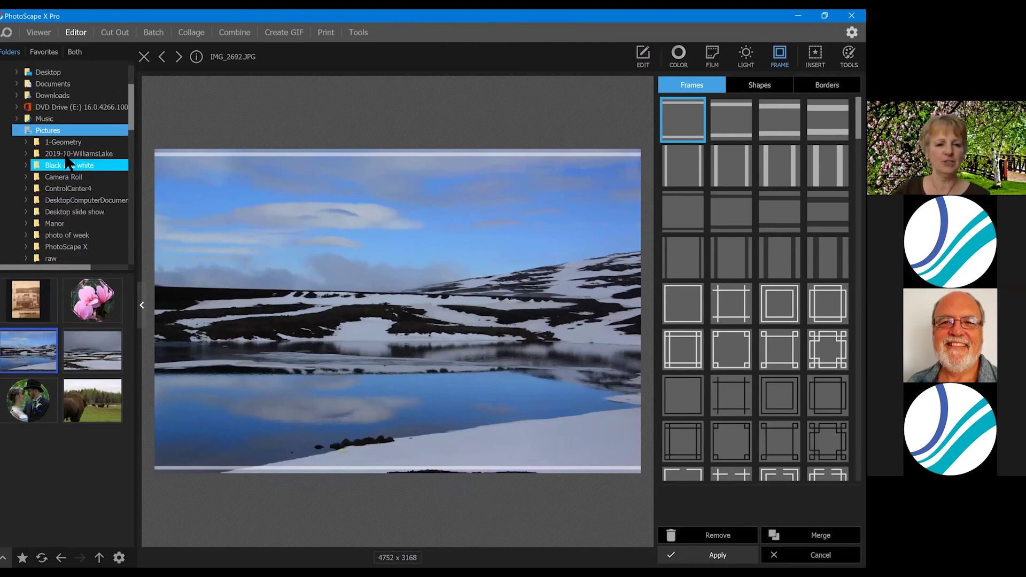
pyautogui.scroll(2, 67, 163)
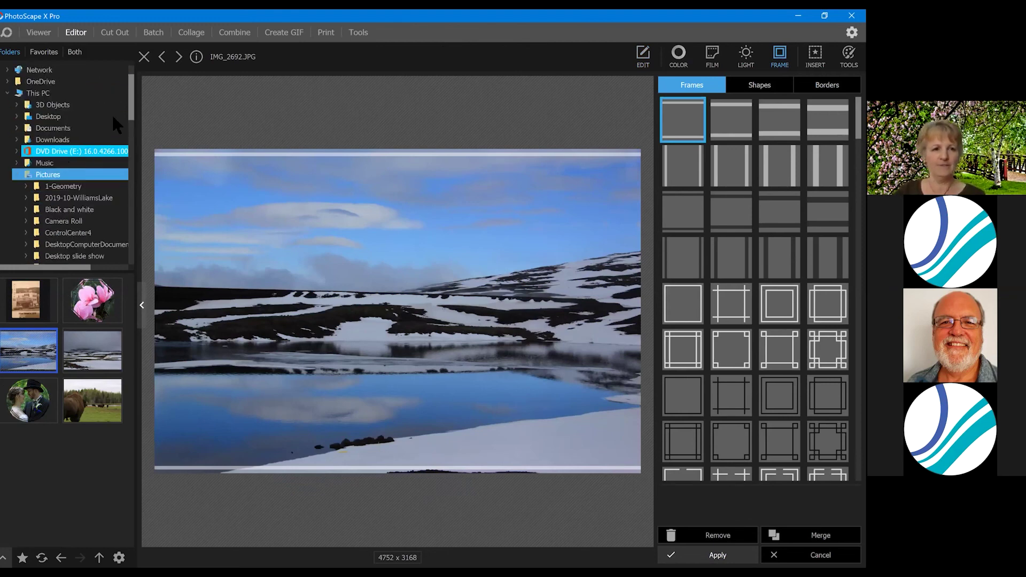
pyautogui.scroll(2, 118, 170)
pyautogui.scroll(-10, 126, 242)
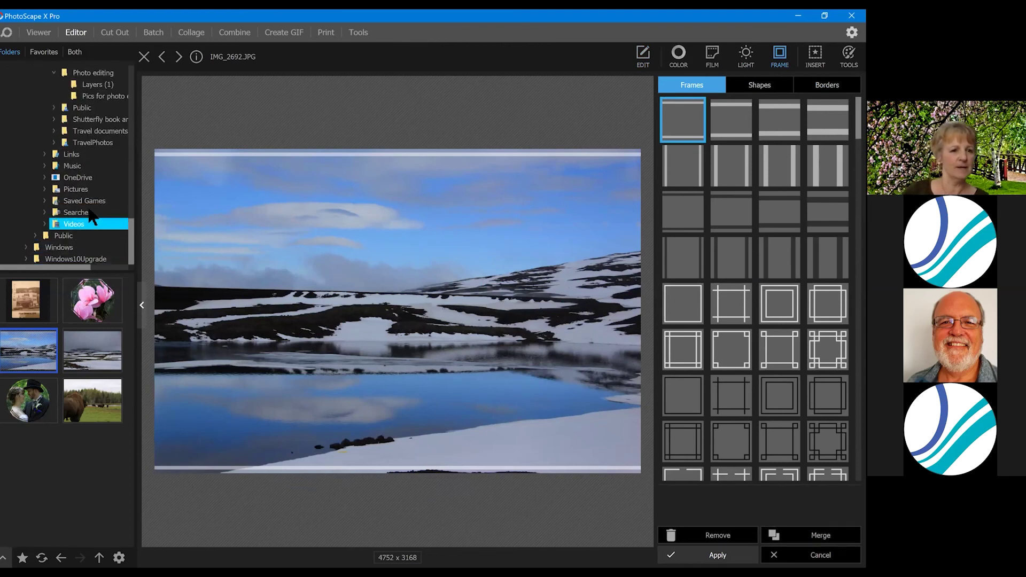
pyautogui.scroll(1, 72, 190)
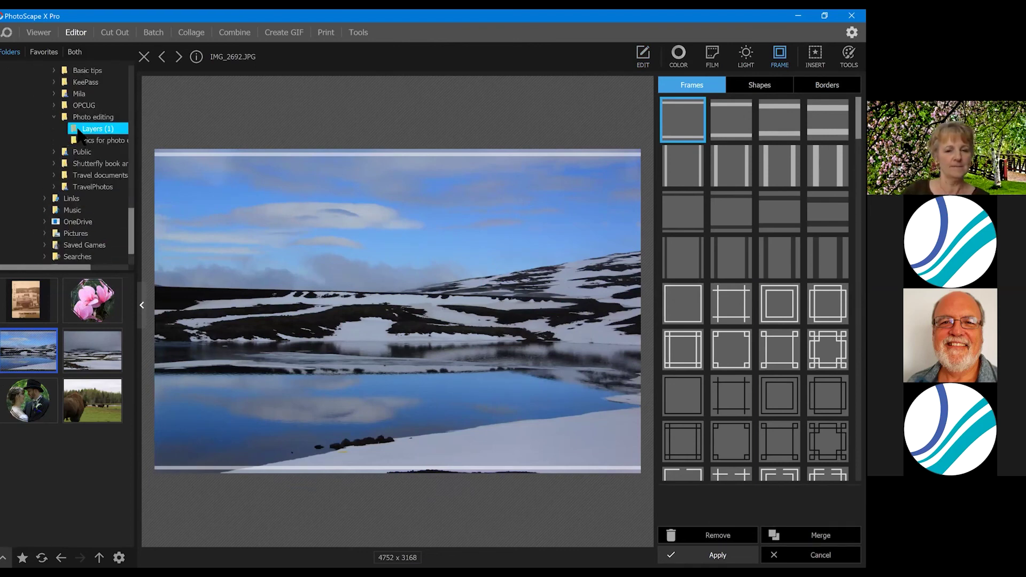
pyautogui.click(80, 129)
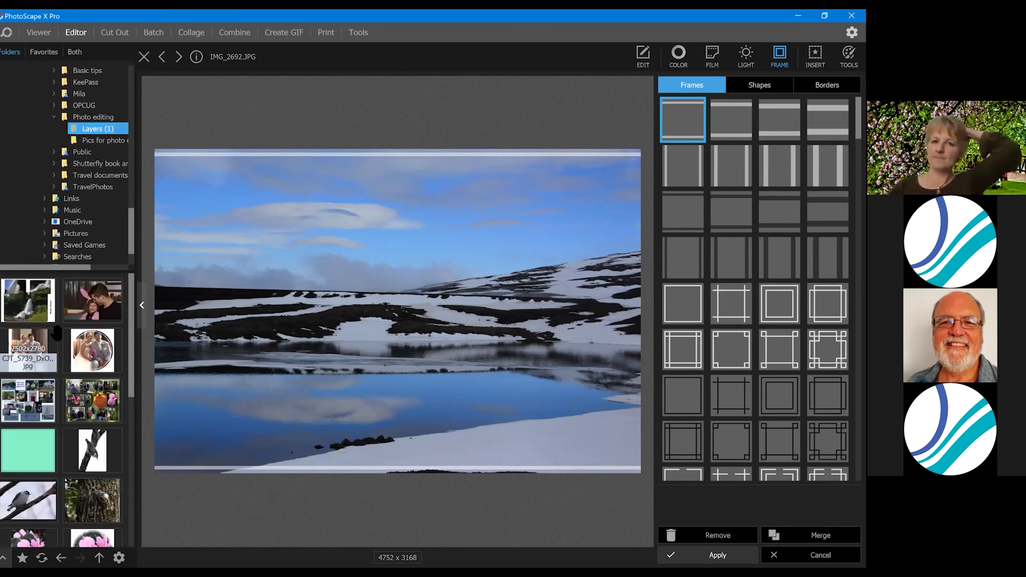